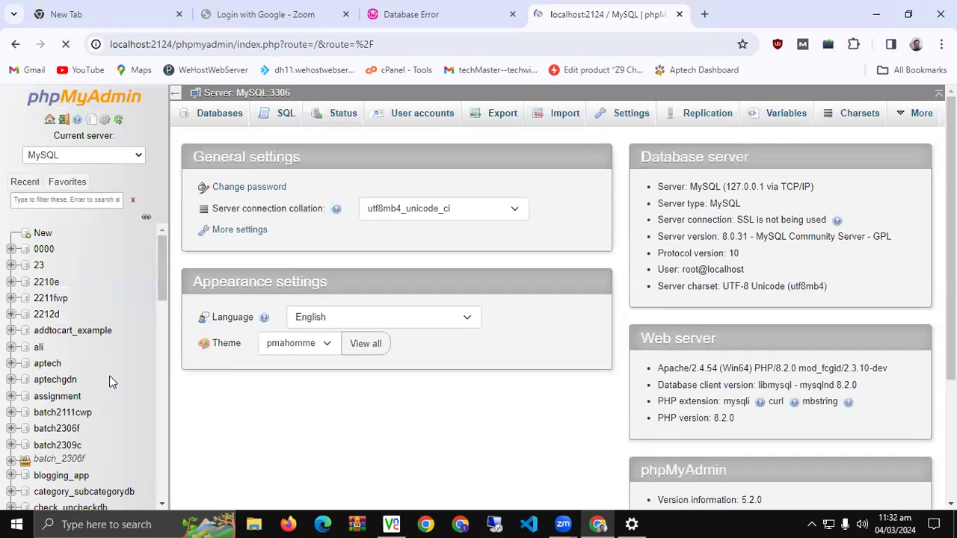
Open dm_14 from the navigation tree and scroll through its 60-table Structure list
scroll(127, 384, "down", 1)
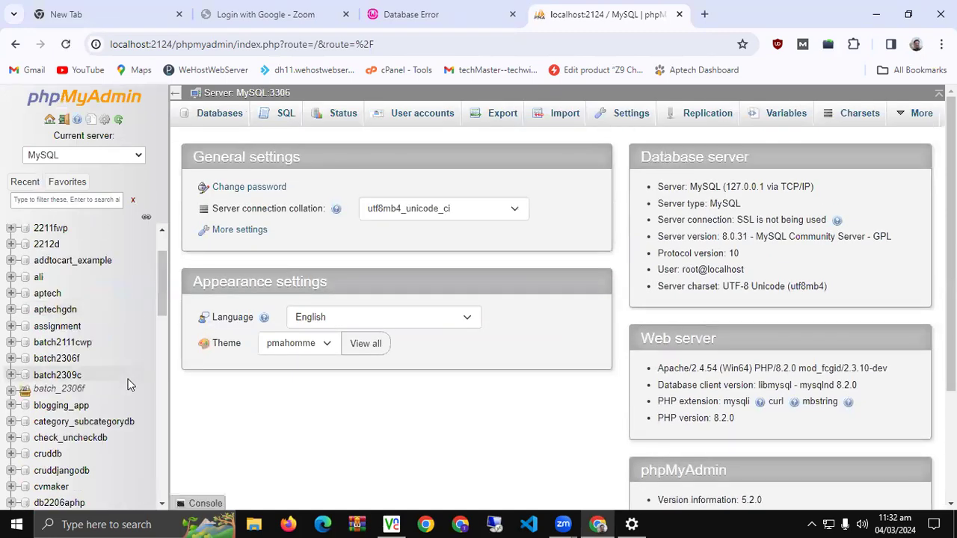
scroll(128, 384, "down", 3)
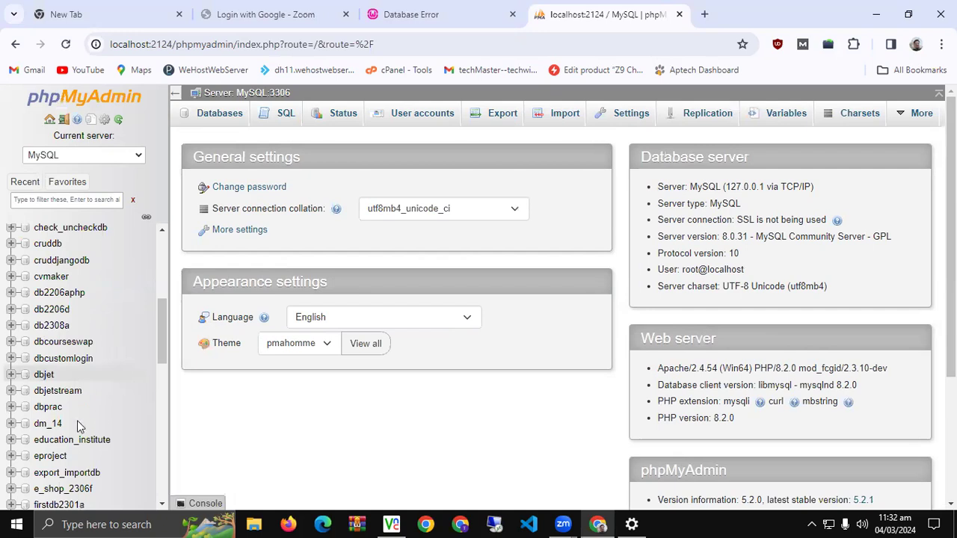
left_click(46, 423)
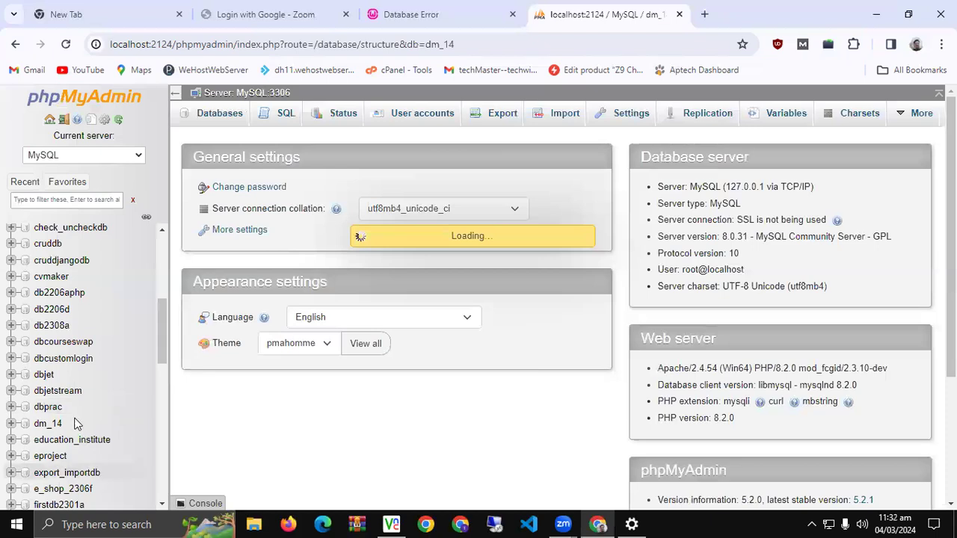
scroll(350, 382, "down", 10)
scroll(350, 382, "down", 5)
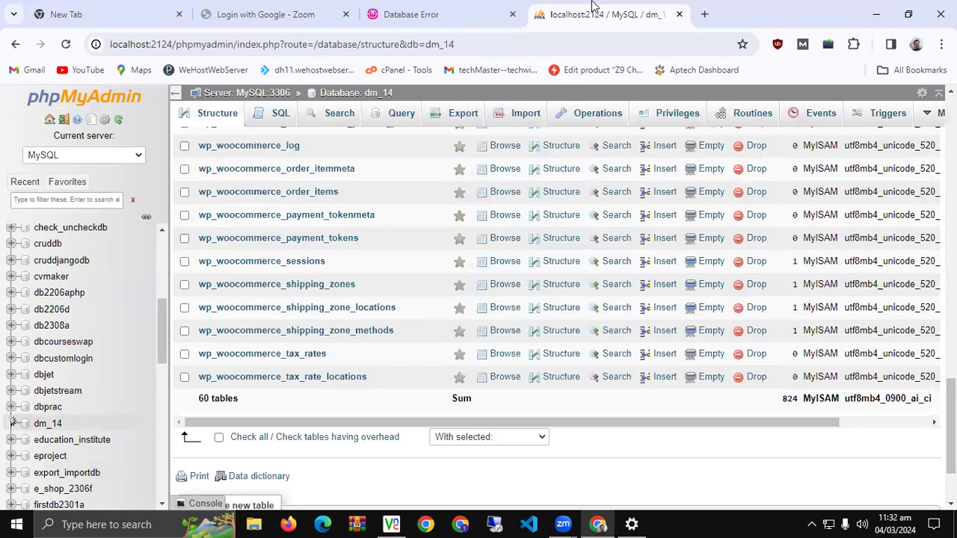
On the database-error tab, load the store site at localhost:2124/dm_14/ instead of dm-14
left_click(437, 9)
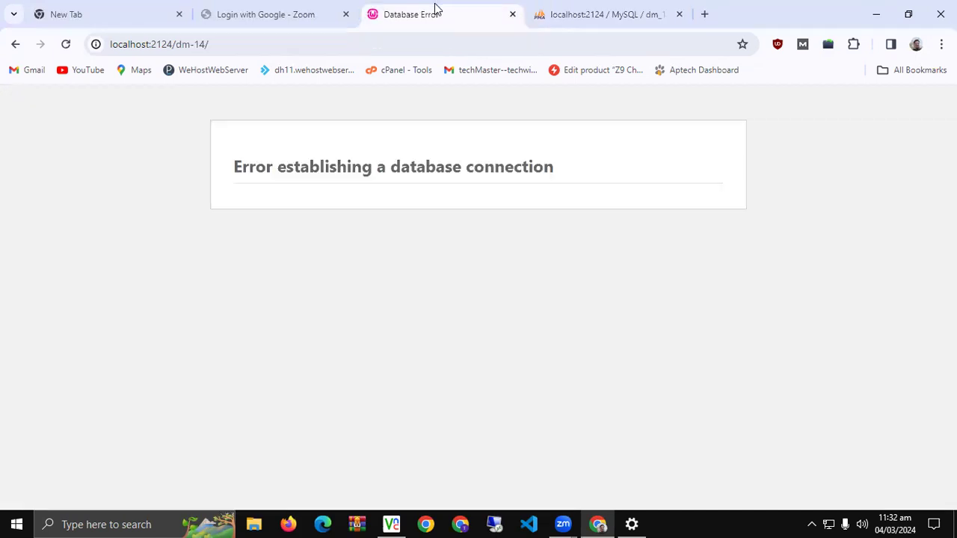
left_click(264, 45)
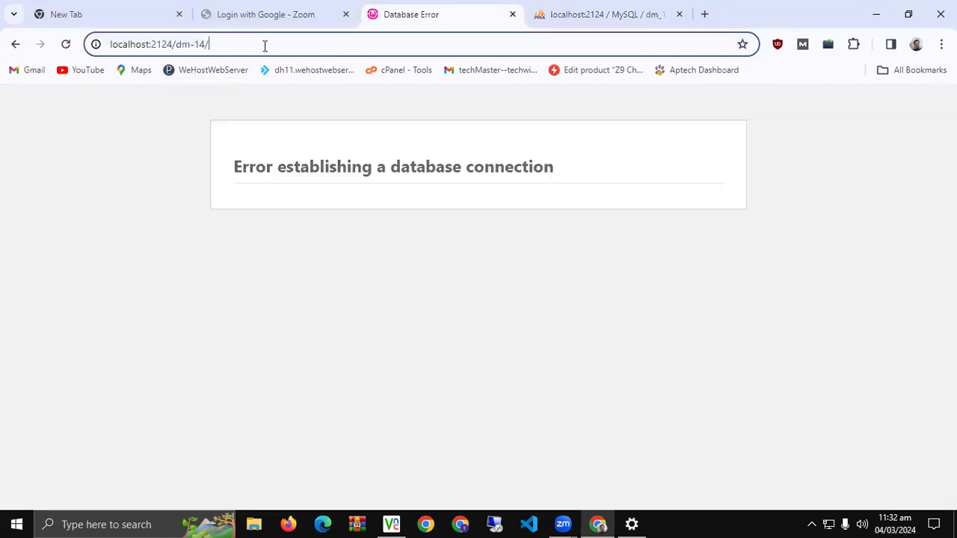
double_click(202, 44)
left_click_drag(193, 44, 190, 47)
type("_")
key("Return")
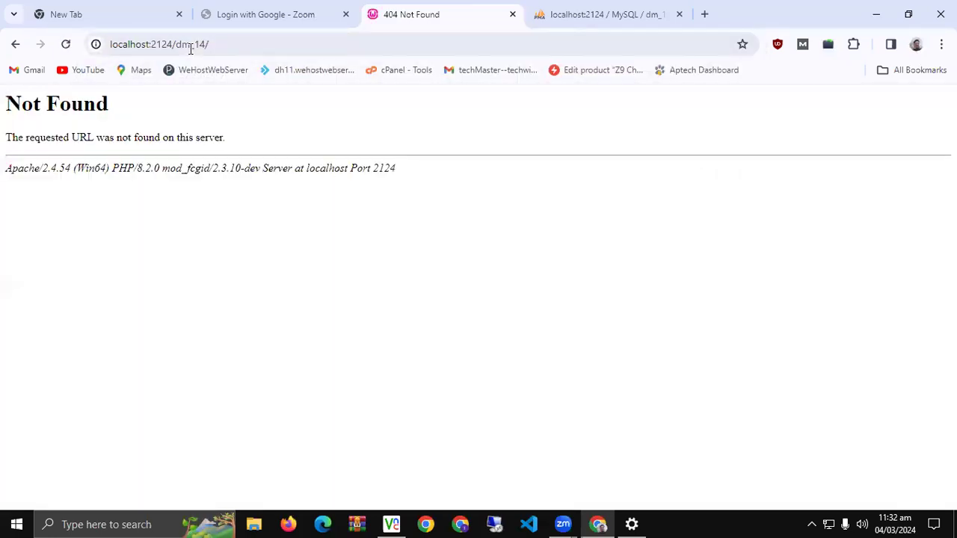
Try the dm14 address, then reload localhost:2124/dm-14/, which shows Not Found
left_click(191, 47)
key("BackSpace")
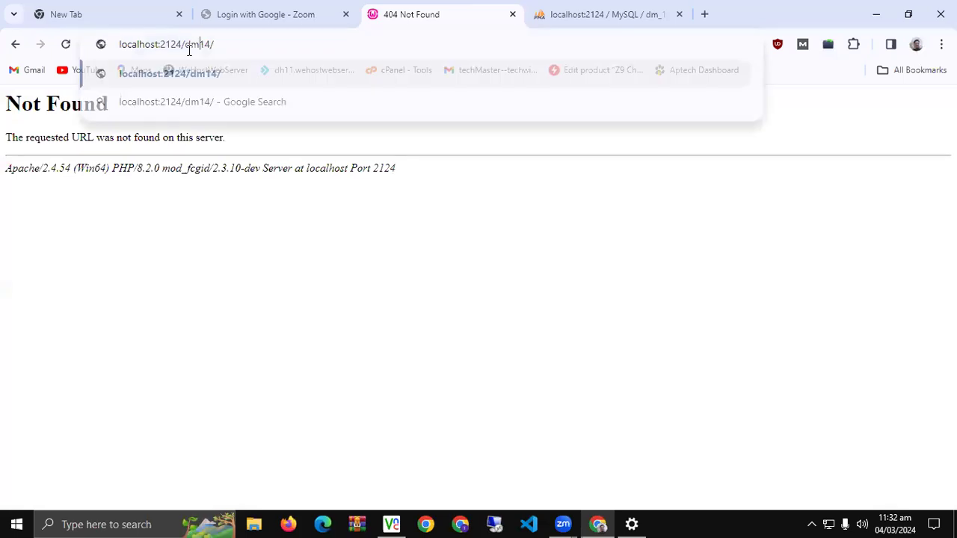
key("Return")
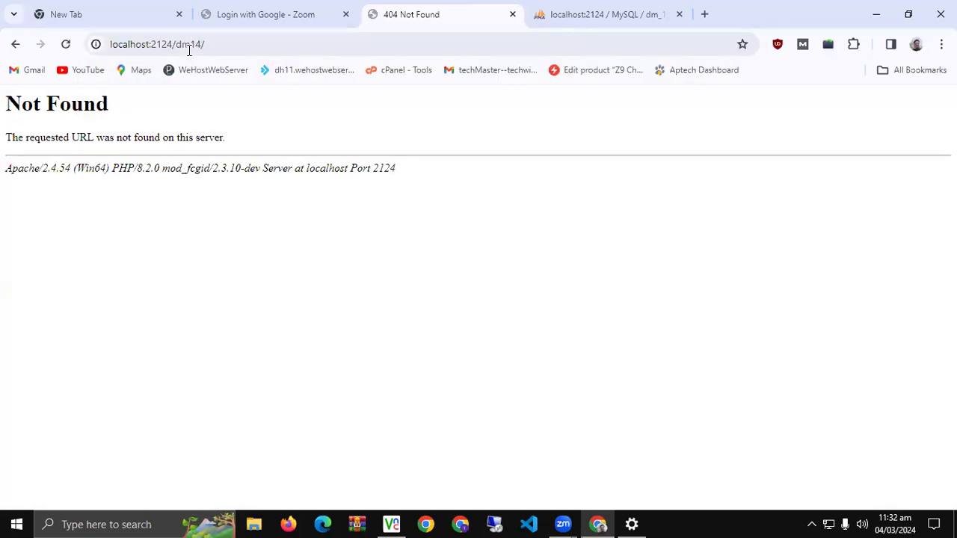
double_click(189, 46)
left_click(189, 47)
type("-")
key("Return")
left_click(273, 10)
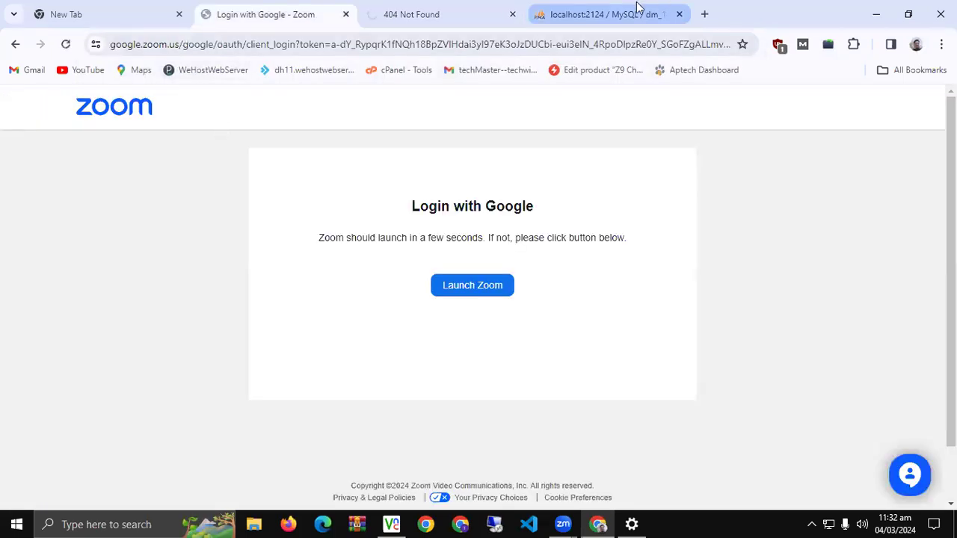
Check the store's Not Found page and return to the phpMyAdmin dm_14 tab
left_click(575, 11)
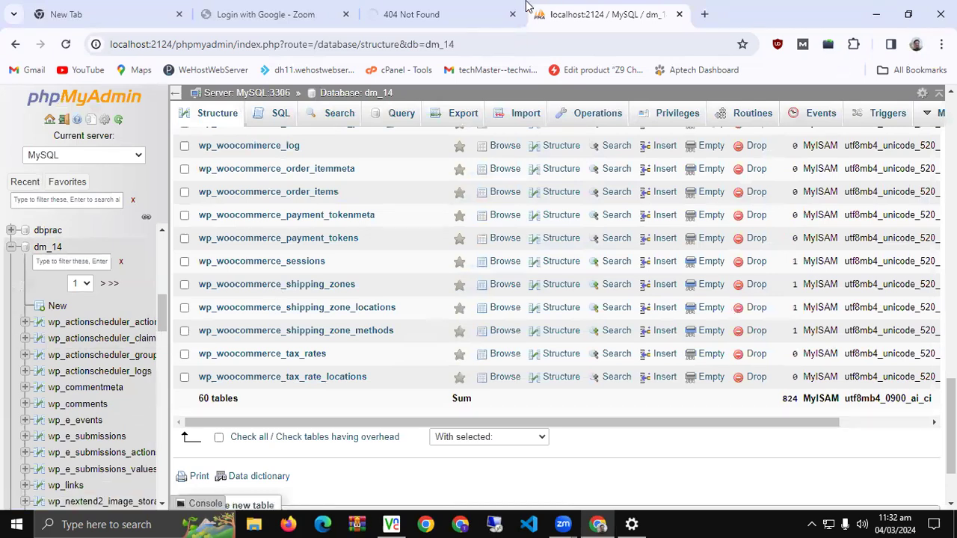
left_click(485, 9)
left_click(594, 12)
Collapse dm_14 in the navigation tree, reload its Structure page, then show the desktop
left_click(10, 248)
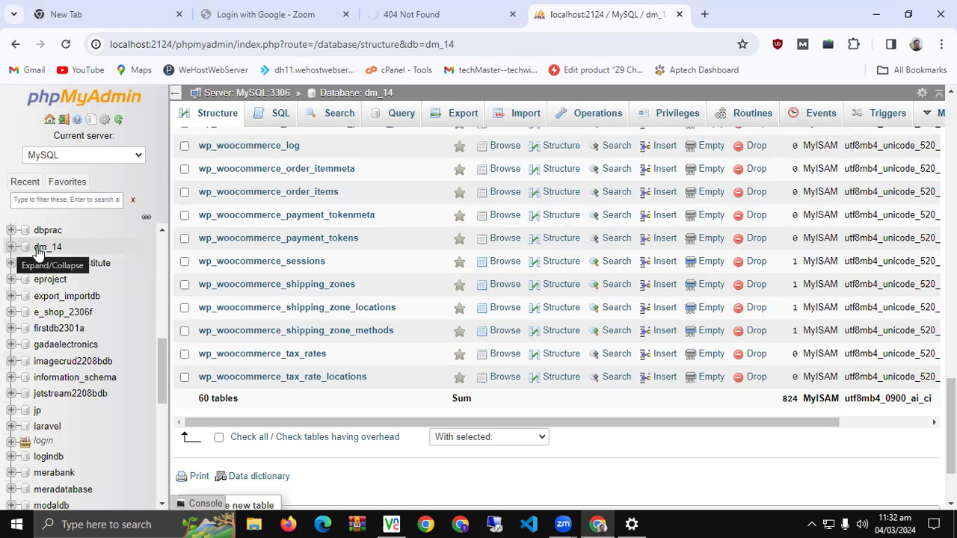
left_click(41, 248)
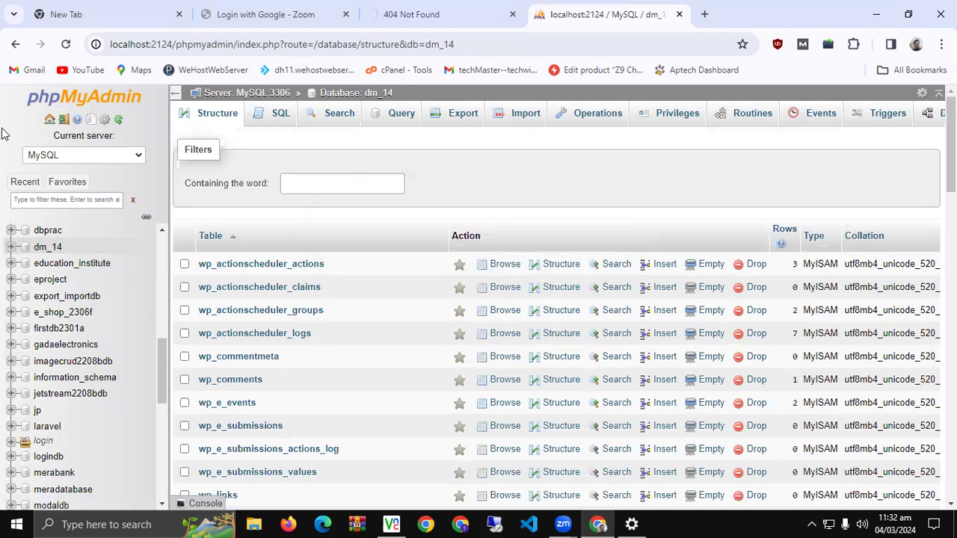
key("super+d")
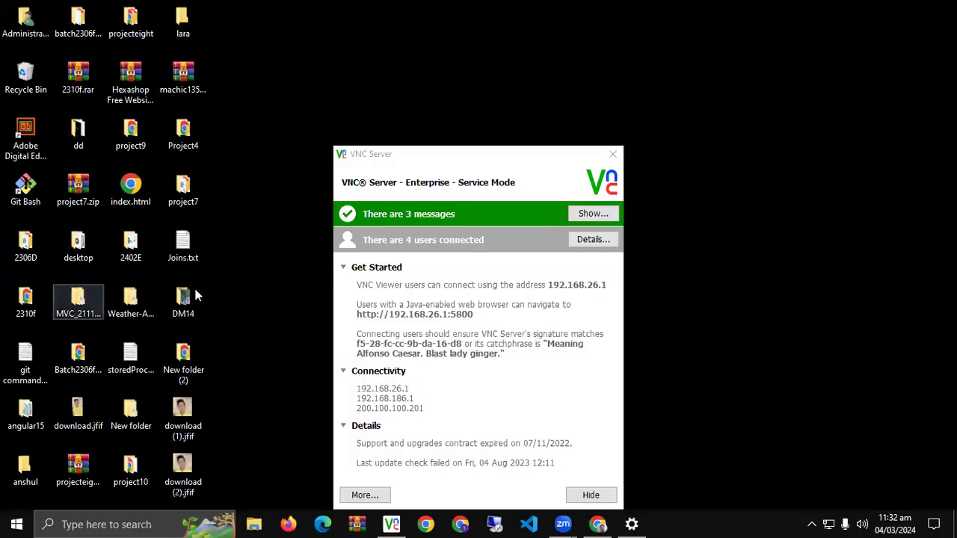
Close the VNC Server window, then dismiss the start menu and the Run dialog
left_click(197, 296)
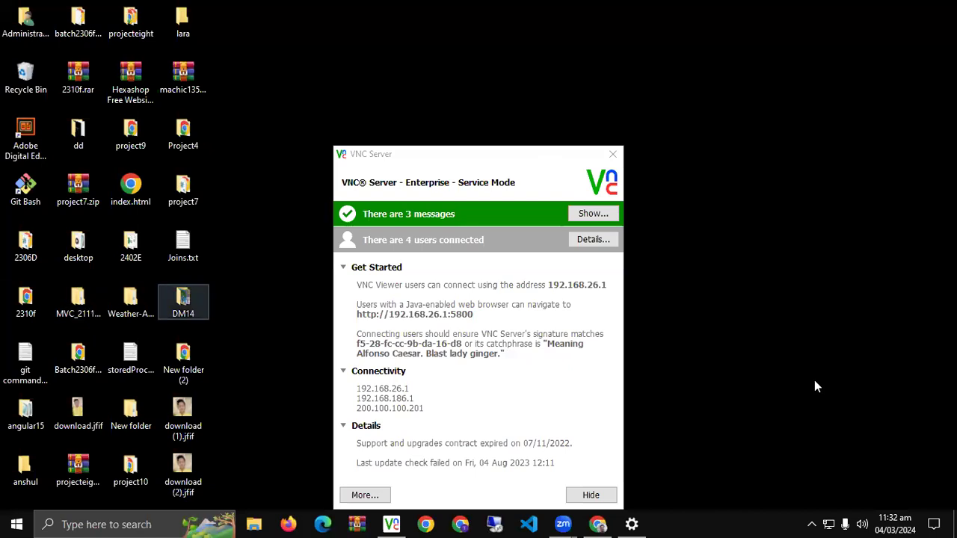
left_click(2, 523)
left_click(2, 523)
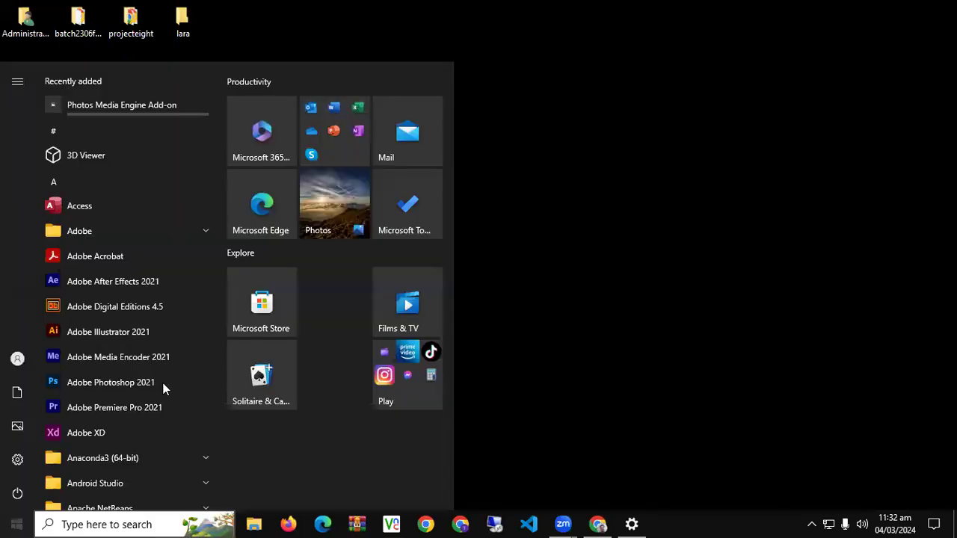
key("Escape")
key("super+r")
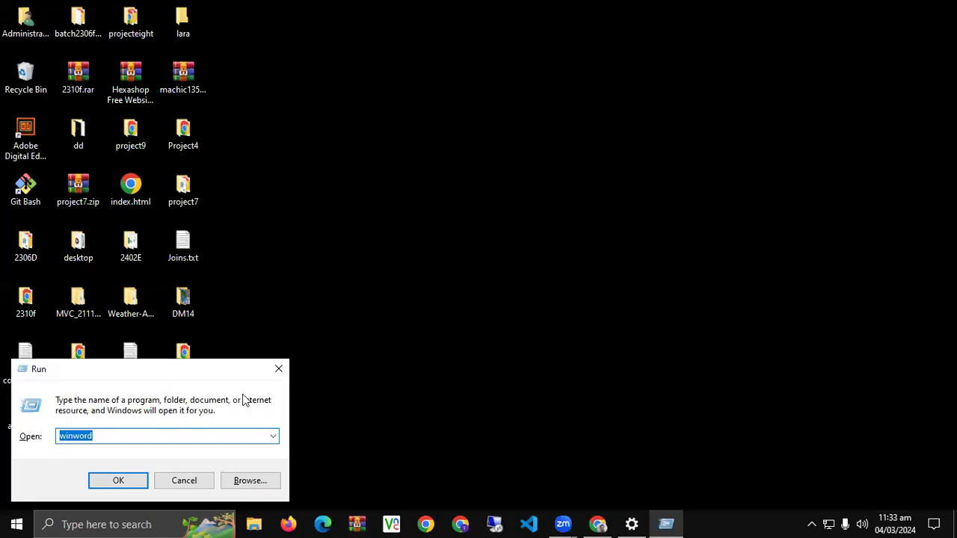
type("winword")
left_click(278, 369)
Open Downloads in a maximised File Explorer, then return to Chrome's Not Found tab
key("super+e")
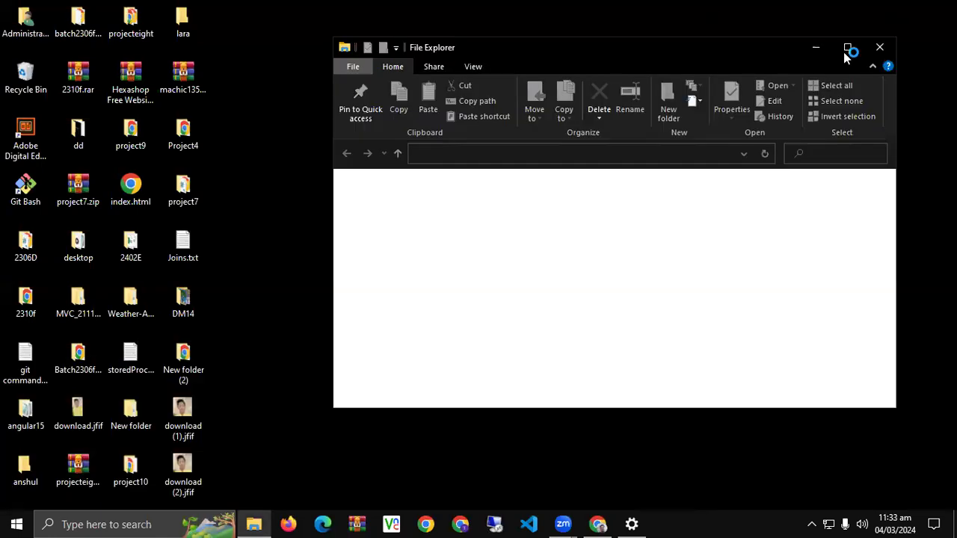
left_click(849, 48)
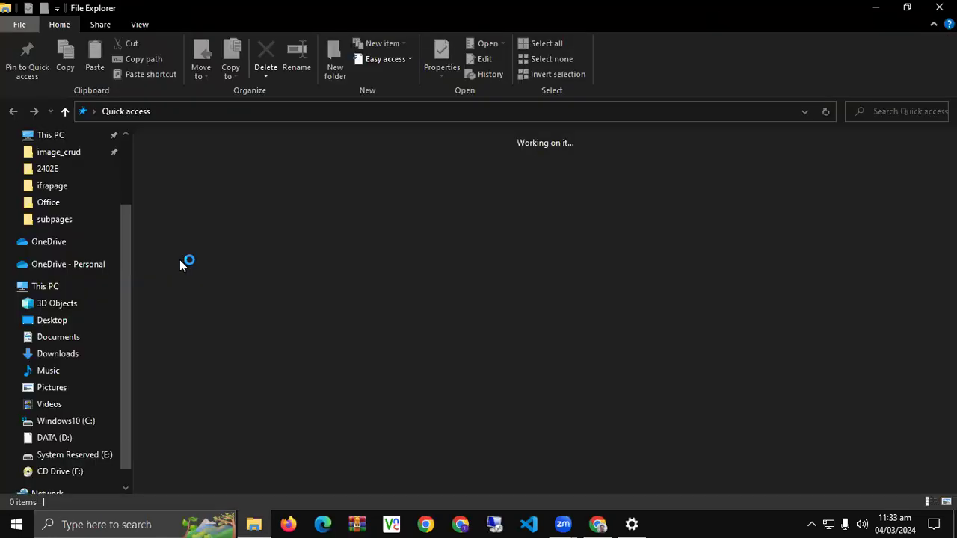
left_click(60, 355)
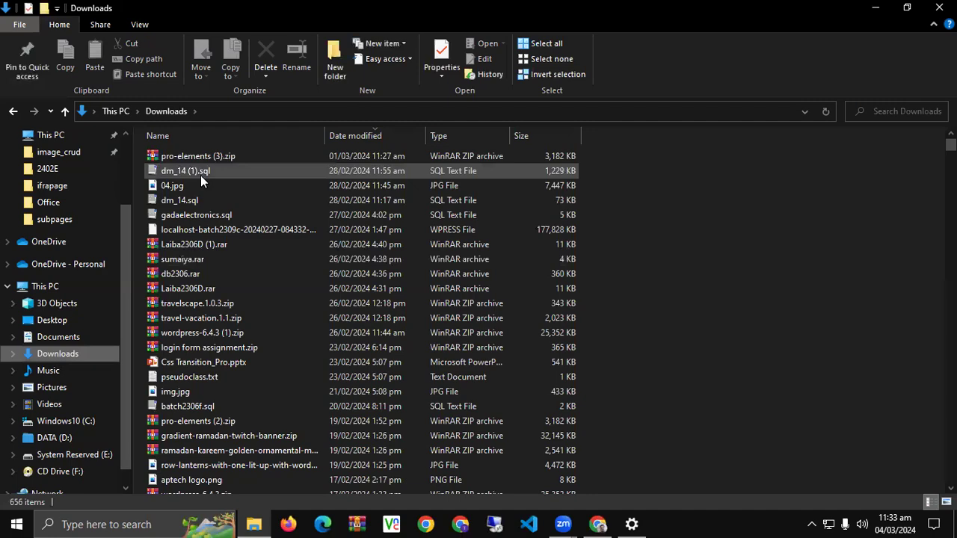
key("super+d")
key("alt+Tab")
left_click(418, 15)
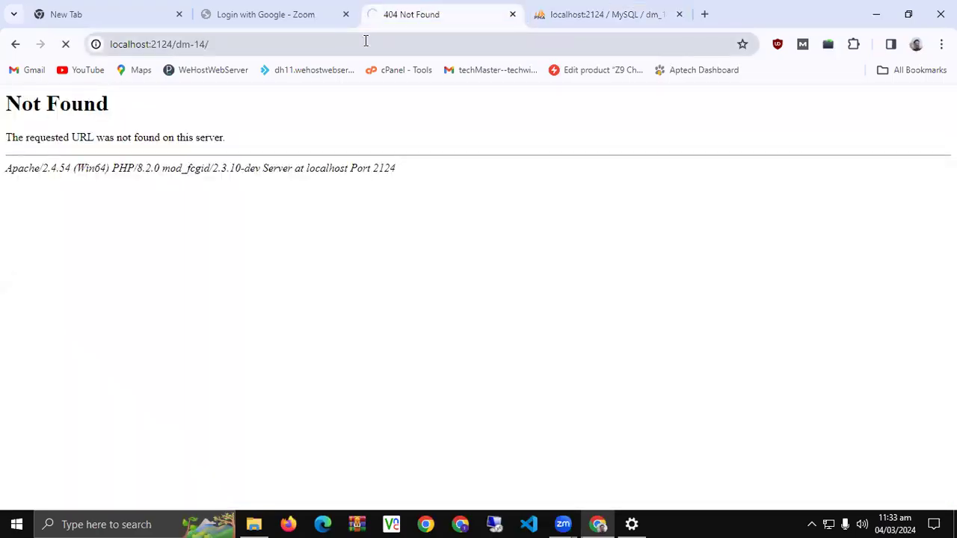
Switch from the store's Not Found tab to the localhost:2124 phpMyAdmin dm_14 structure tab
left_click(283, 8)
left_click(416, 7)
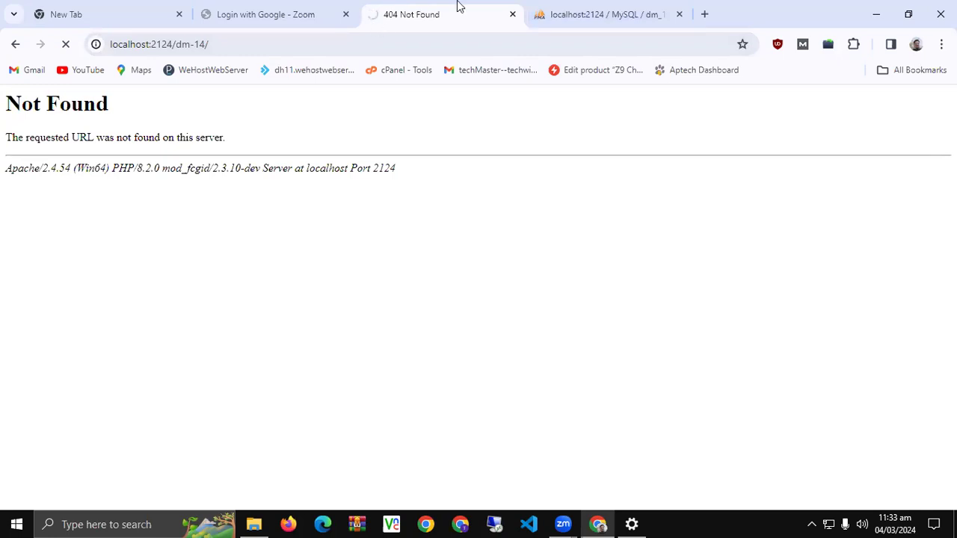
left_click(609, 10)
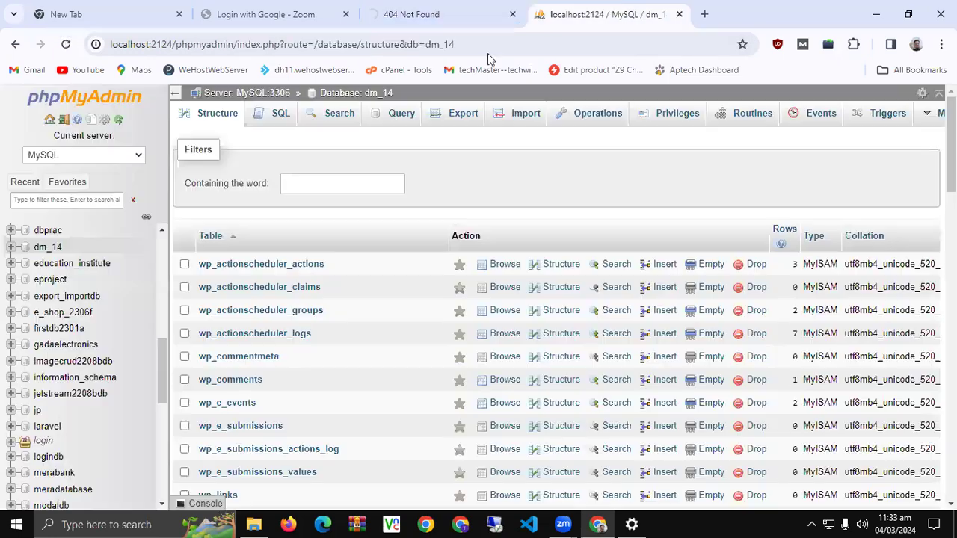
Open the dm_14 Import page, then switch to the store tab now showing All in one Electronics Baazar
left_click(513, 123)
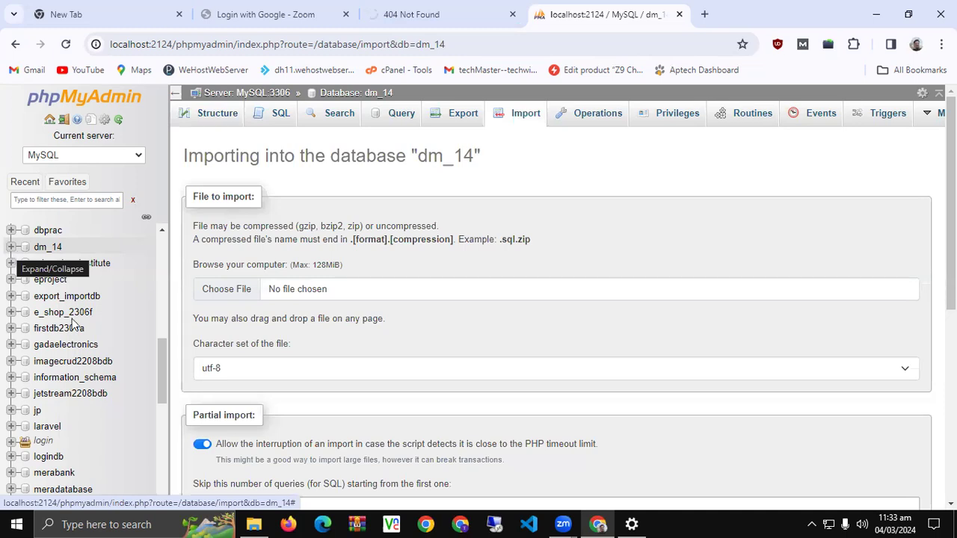
scroll(75, 326, "up", 10)
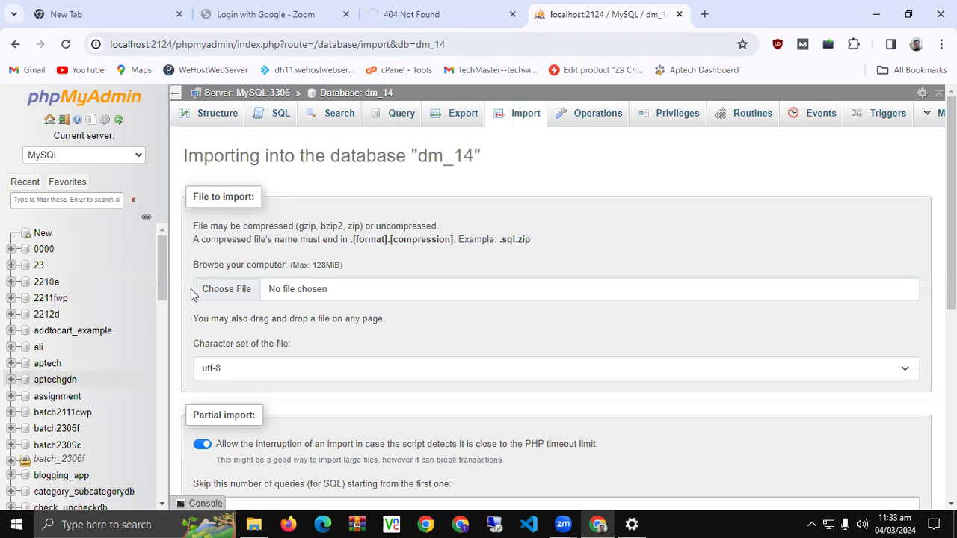
scroll(124, 324, "down", 5)
left_click(411, 10)
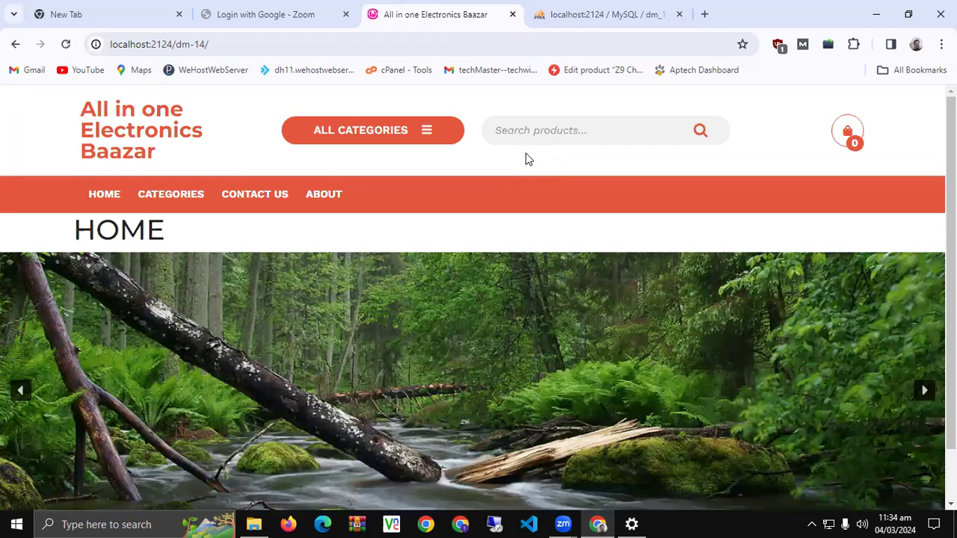
Return to the dm_14 Import page and reopen dm_14's wp_ table list from the navigation tree
left_click(601, 9)
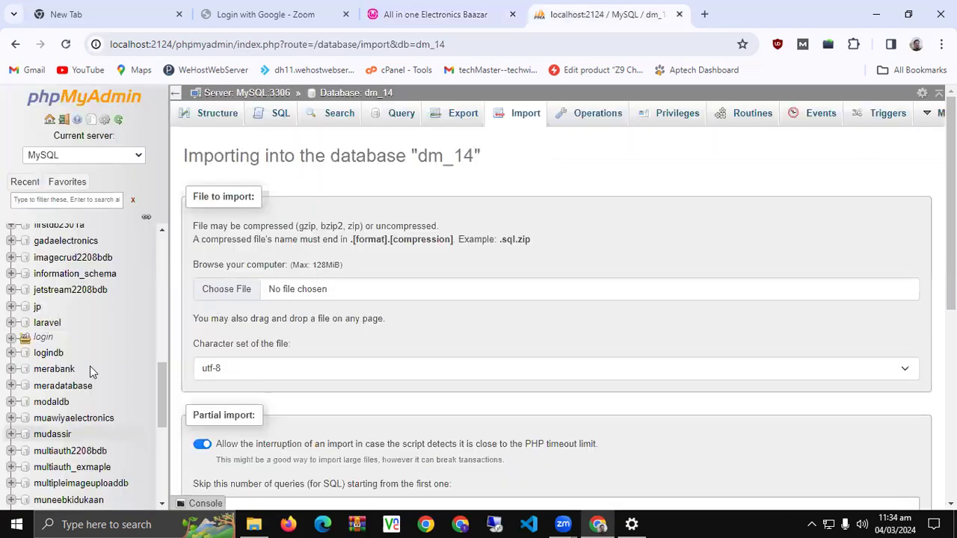
scroll(89, 368, "up", 10)
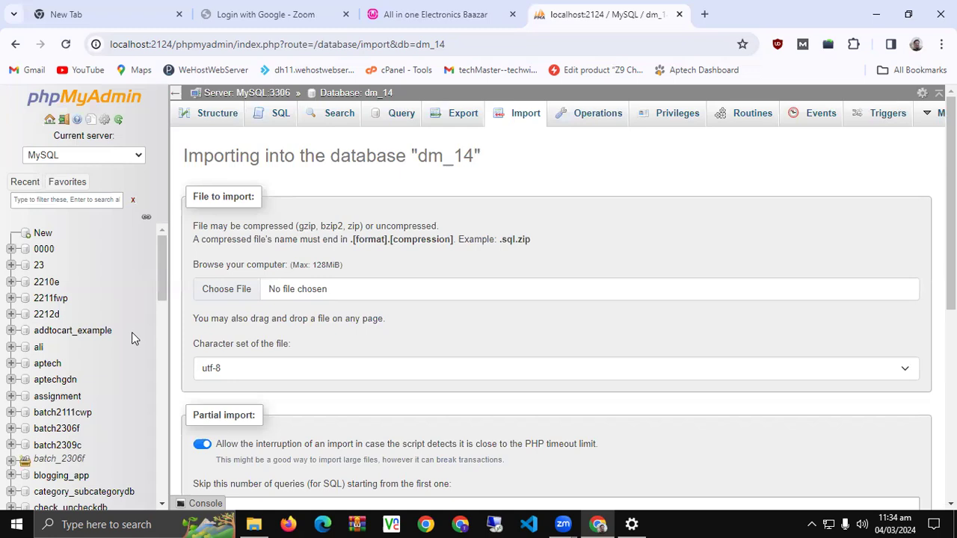
scroll(114, 344, "down", 10)
scroll(113, 345, "down", 2)
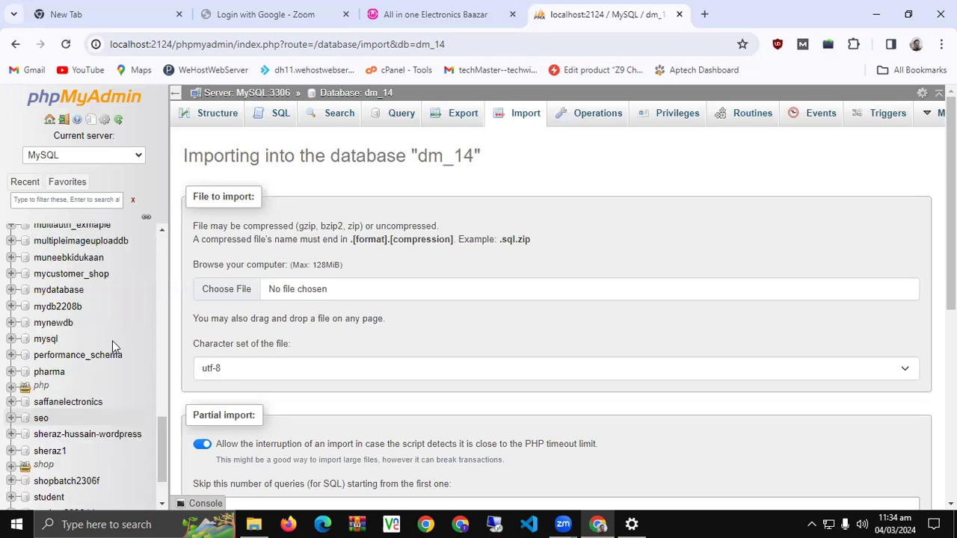
scroll(112, 346, "up", 1)
scroll(112, 341, "up", 3)
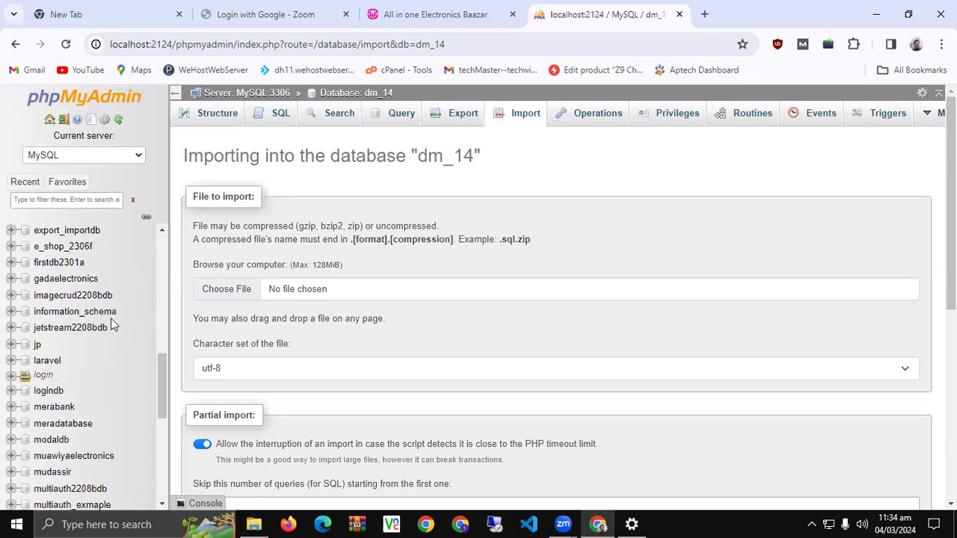
scroll(112, 325, "up", 2)
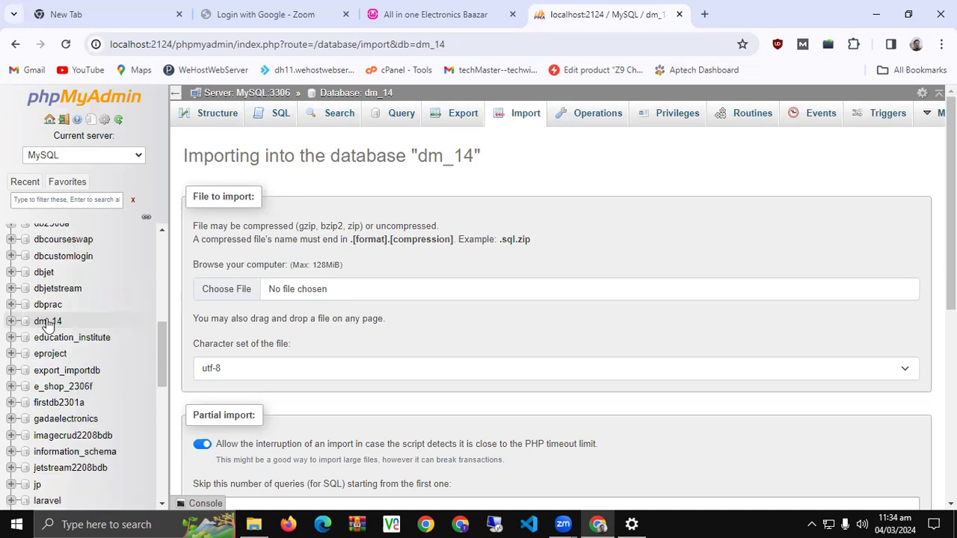
left_click(46, 322)
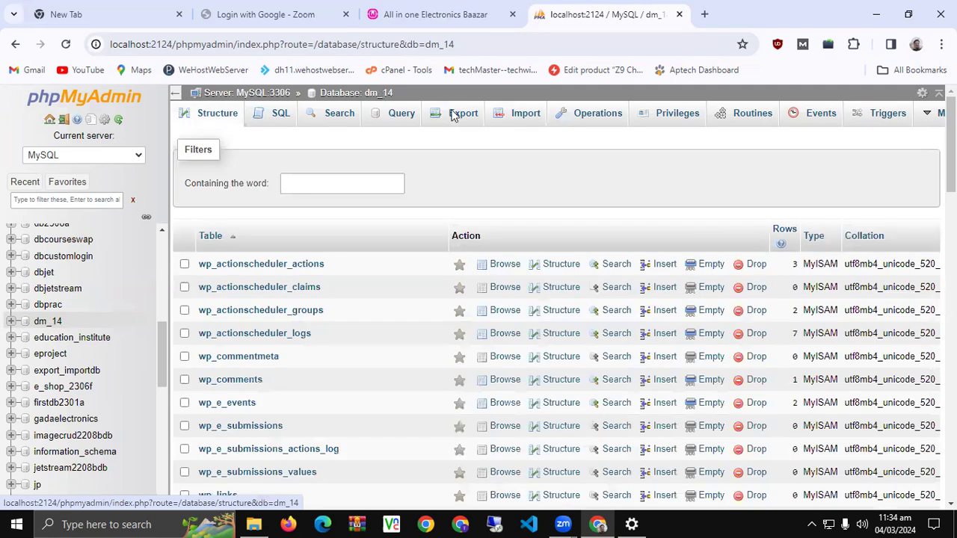
Quick-export dm_14 in SQL format and confirm dm_14 (2).sql (1,494 KB) was downloaded
left_click(454, 116)
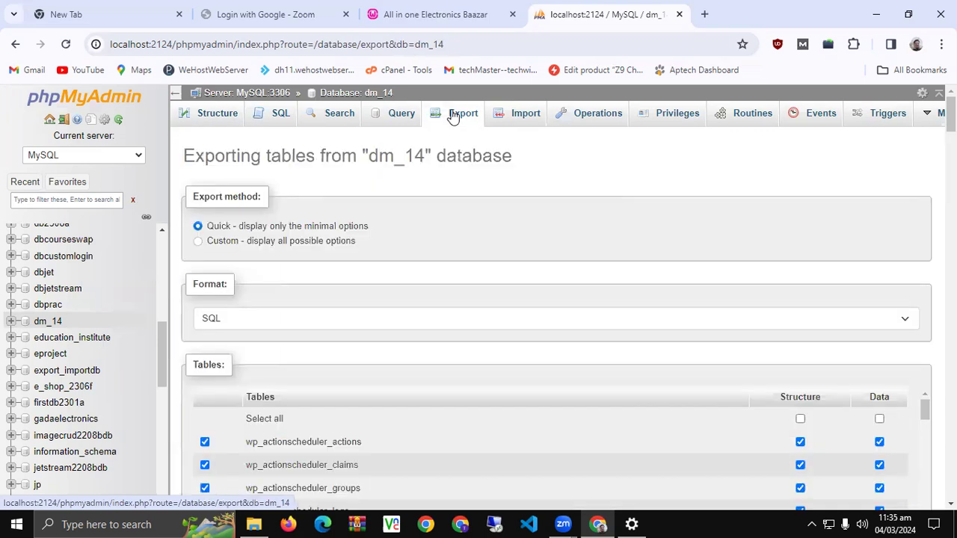
left_click(453, 119)
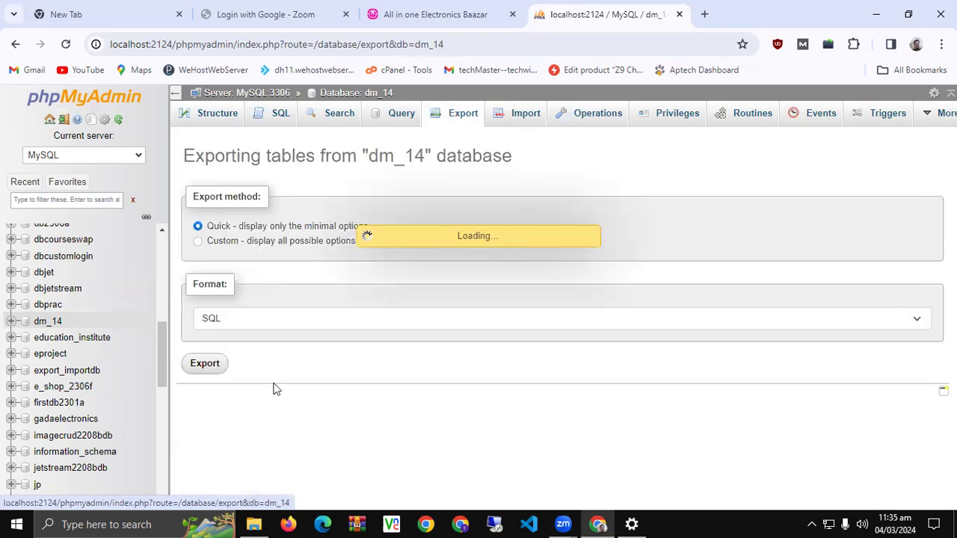
left_click(205, 364)
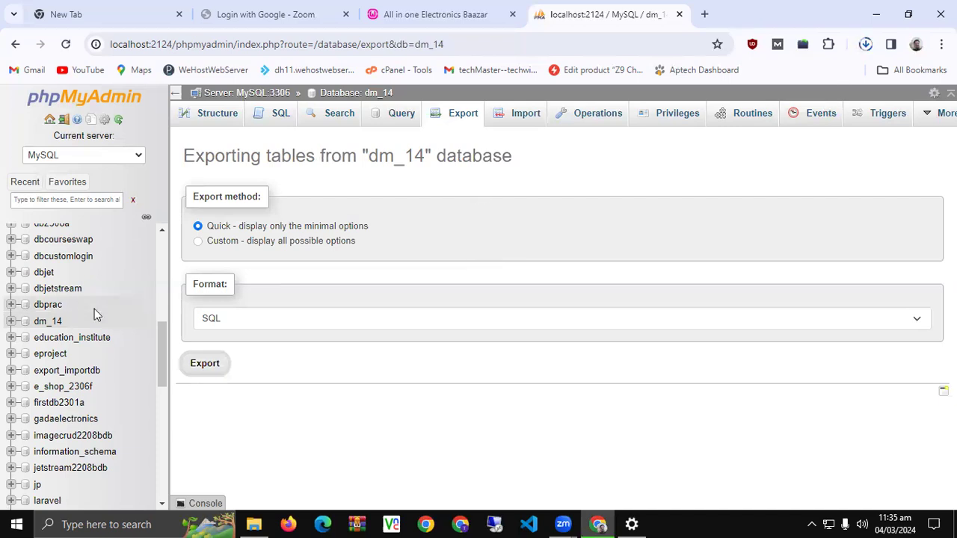
scroll(94, 308, "up", 10)
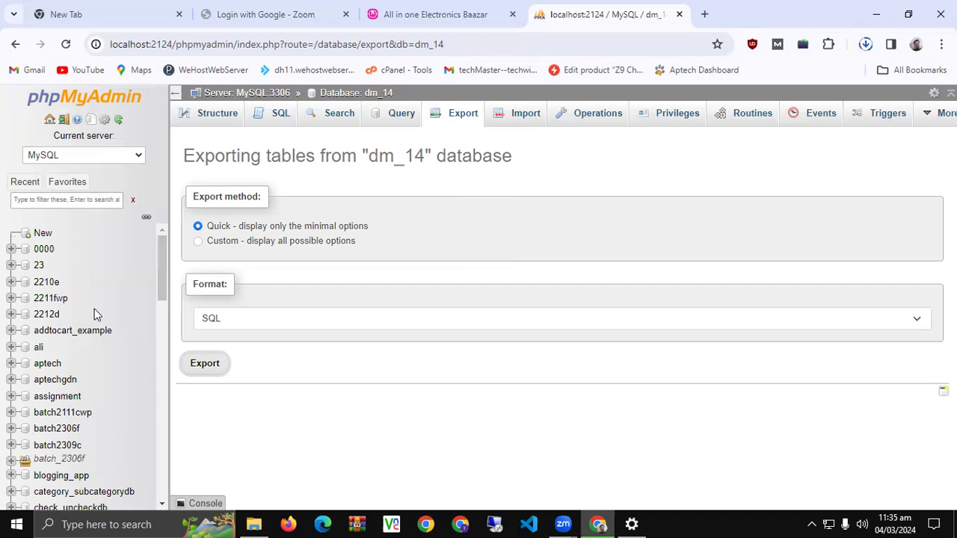
left_click(865, 46)
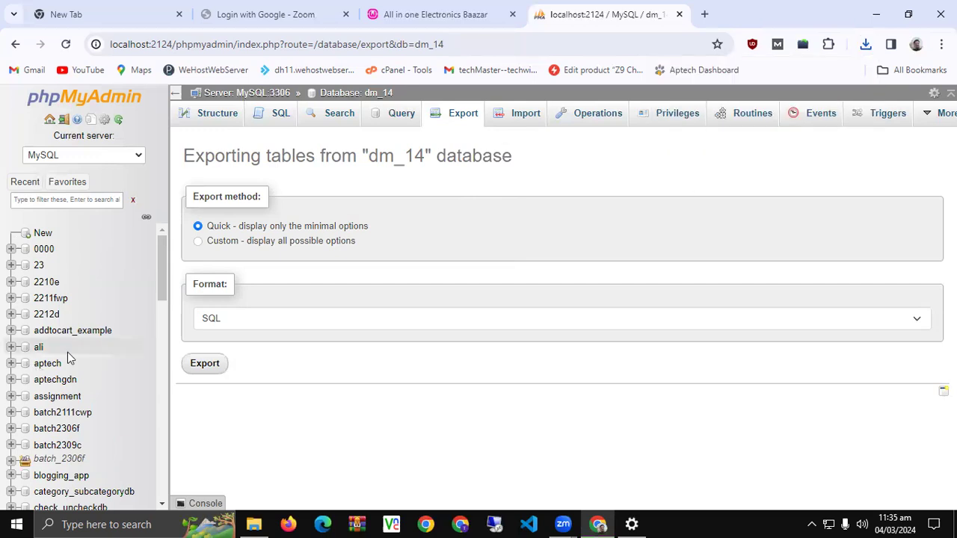
scroll(116, 400, "down", 3)
scroll(68, 441, "down", 1)
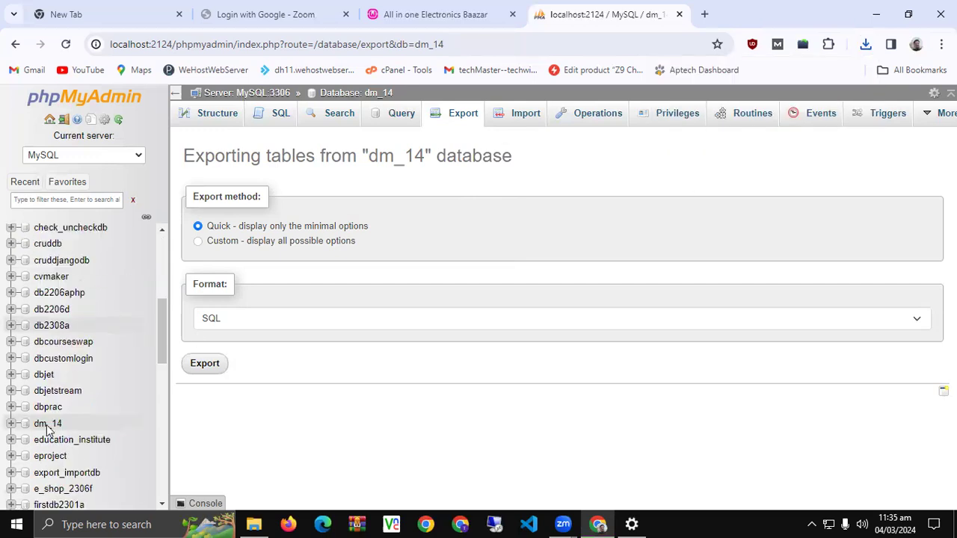
scroll(61, 301, "down", 1)
scroll(45, 247, "up", 5)
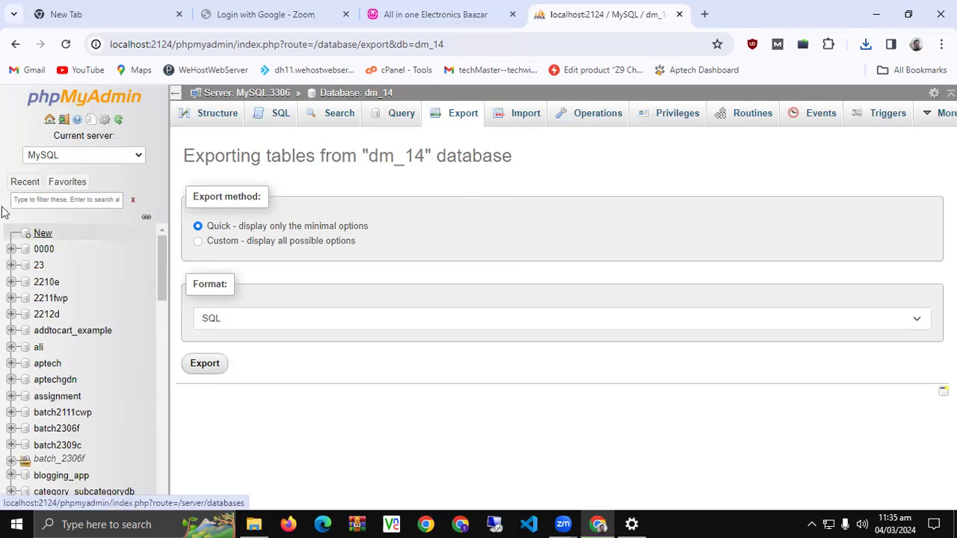
From the server's Databases list, drop dm_14 and confirm with OK
left_click(42, 234)
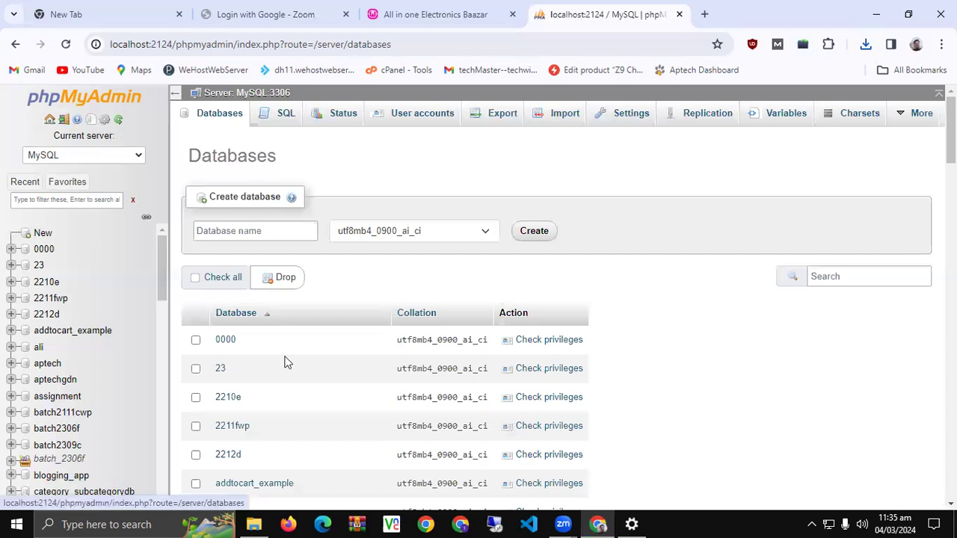
scroll(286, 362, "down", 5)
scroll(270, 376, "down", 2)
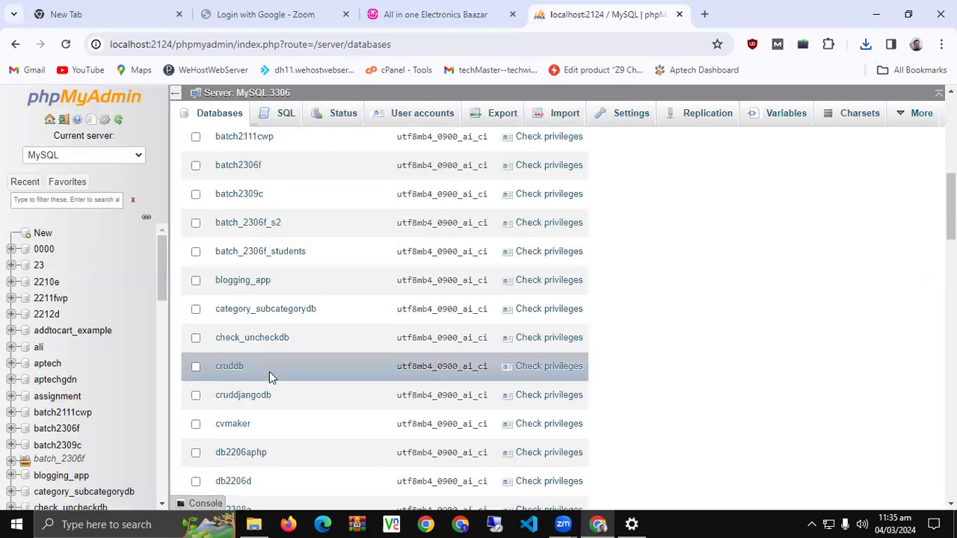
scroll(269, 371, "down", 3)
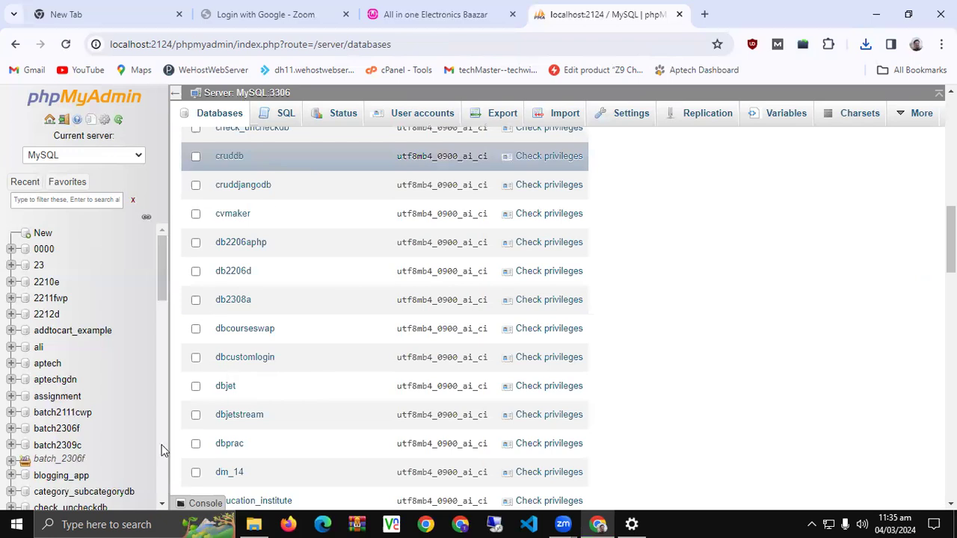
scroll(196, 418, "down", 1)
scroll(265, 383, "up", 5)
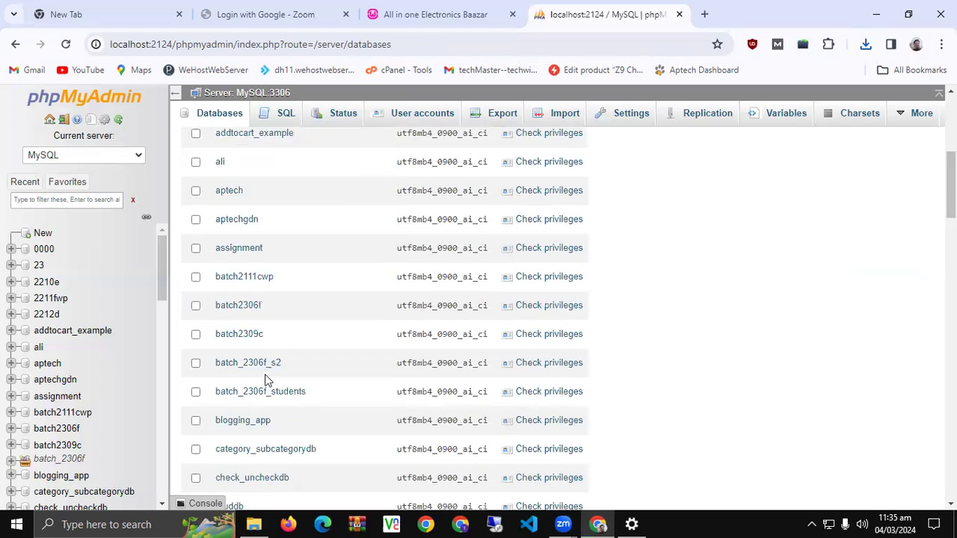
scroll(264, 381, "up", 5)
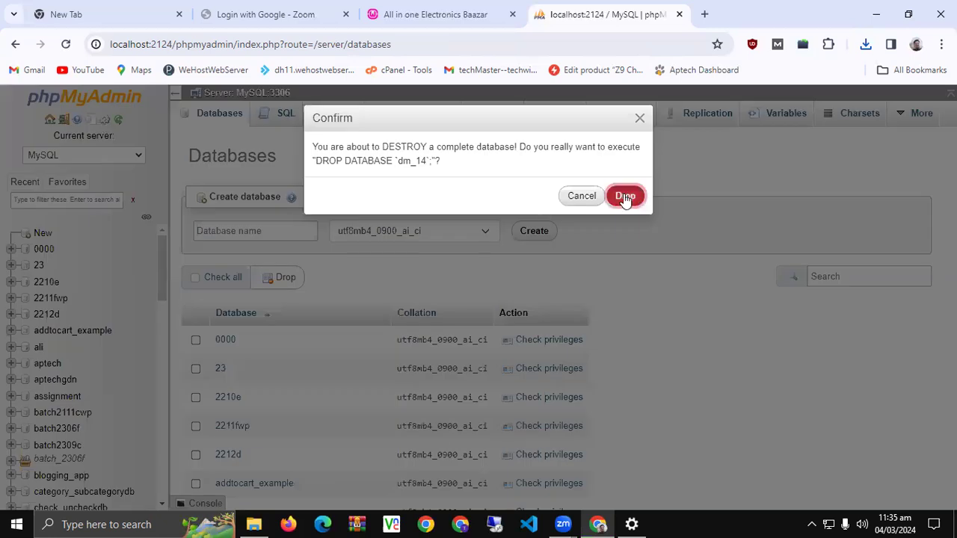
left_click(624, 197)
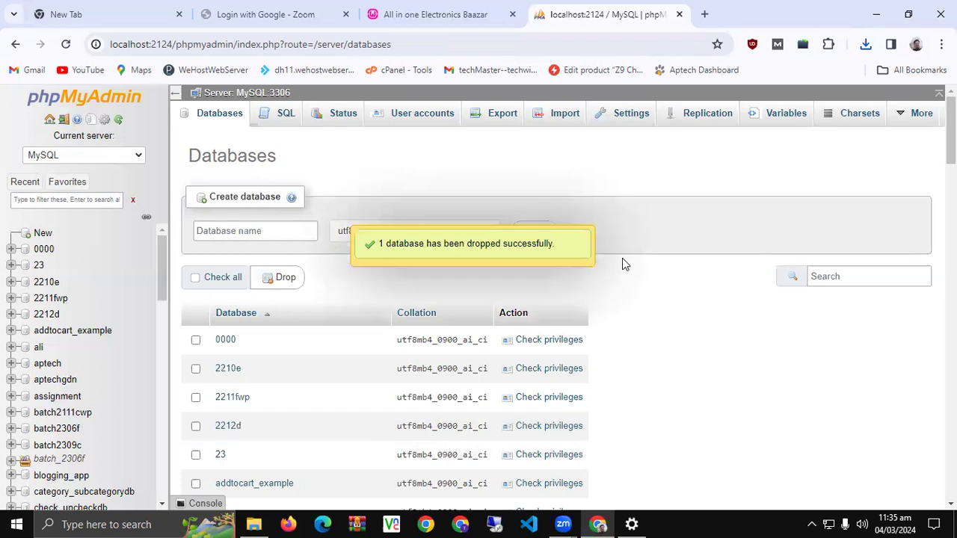
Dismiss the drop notice, confirm the store shows a database connection error, then go to phpMyAdmin's New database page
left_click(535, 262)
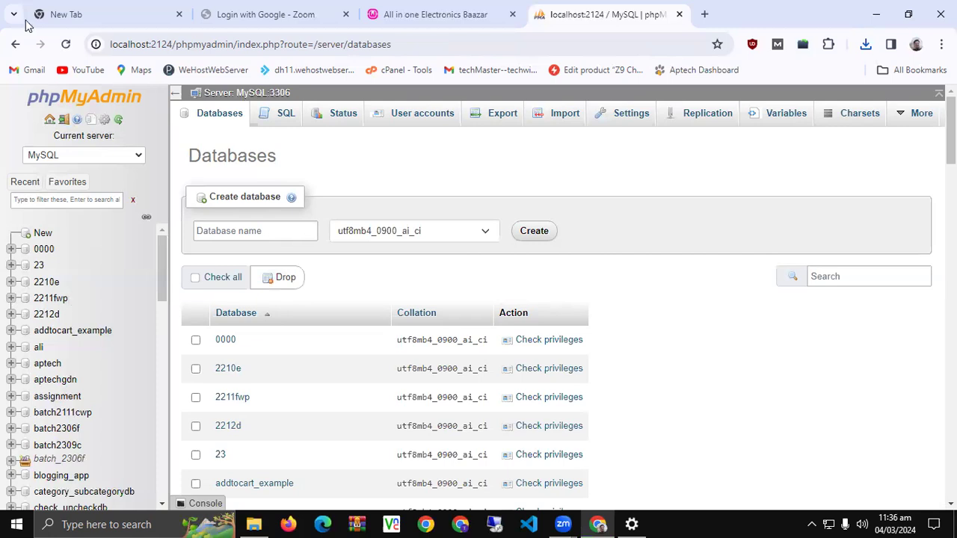
key("ctrl+shift+Tab")
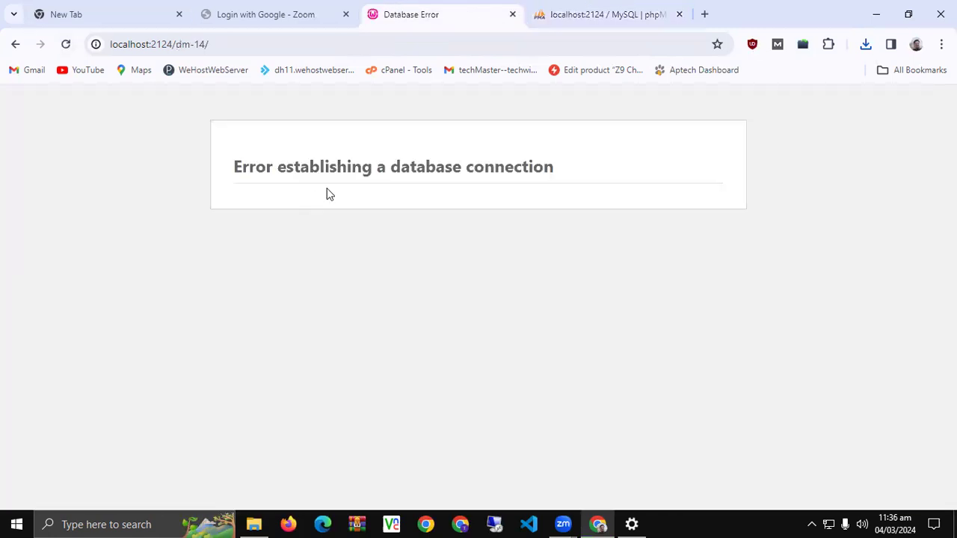
triple_click(334, 178)
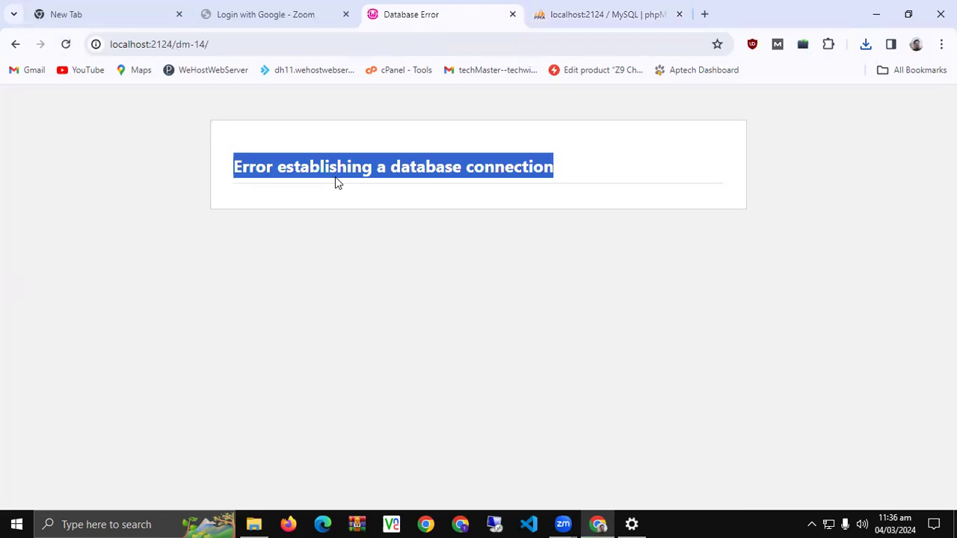
key("ctrl+Tab")
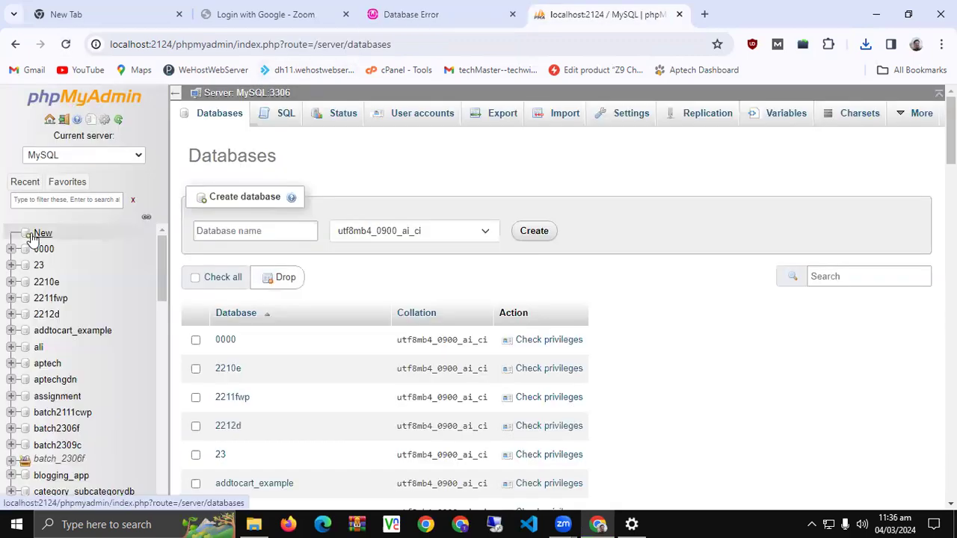
left_click(32, 235)
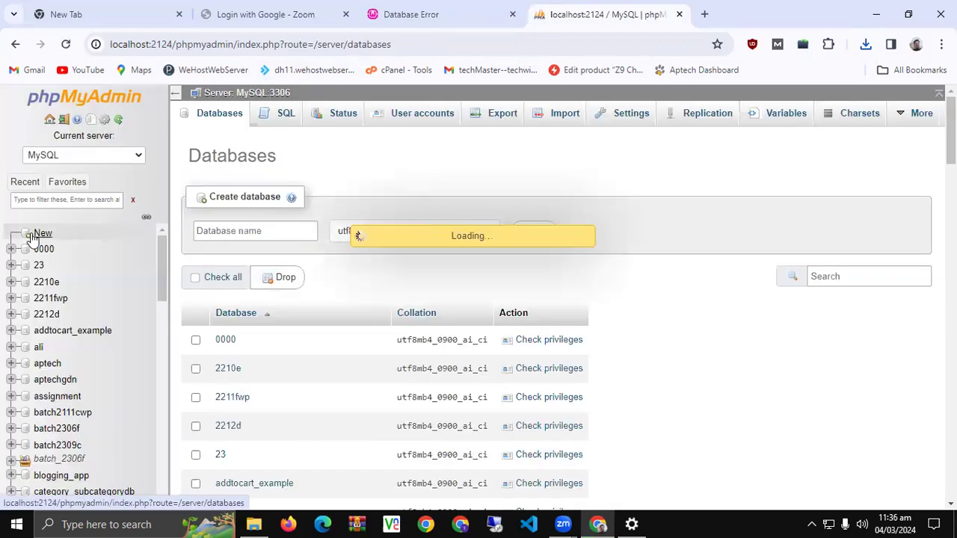
Create the database dm_14 with the default utf8mb4_0900_ai_ci collation
left_click(291, 230)
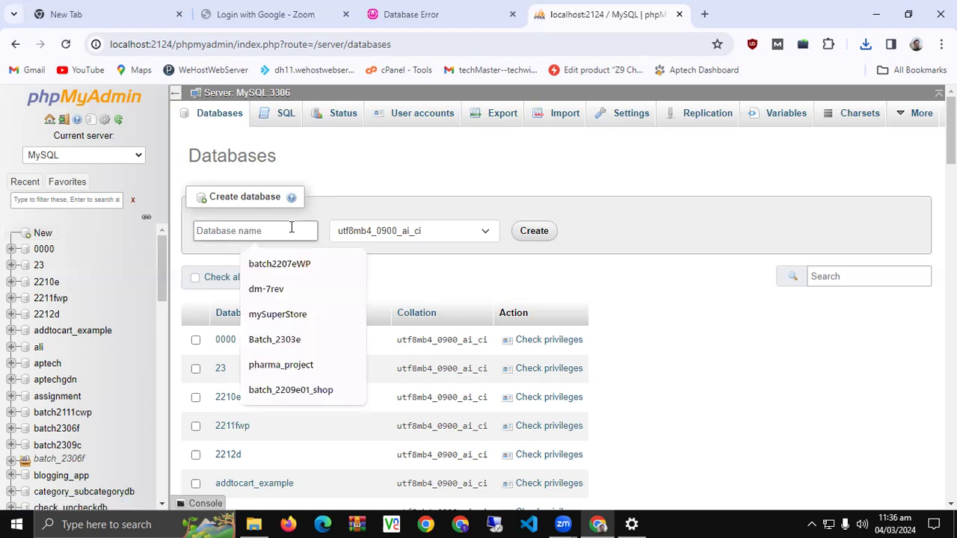
type("dm")
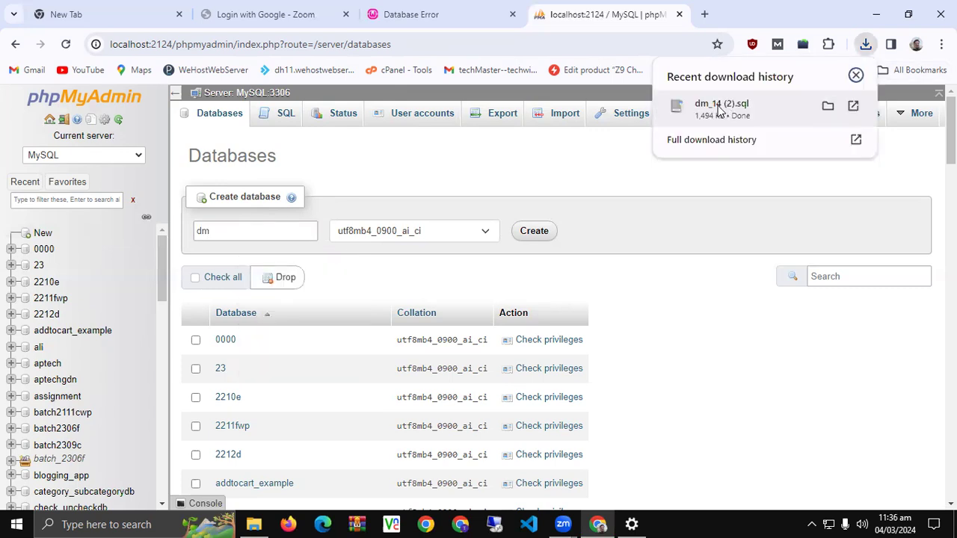
left_click(292, 229)
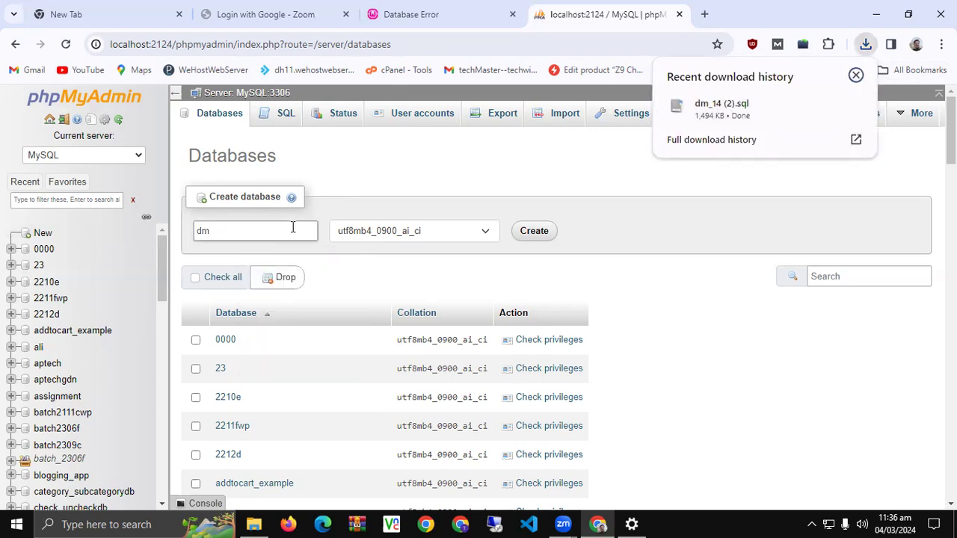
left_click(293, 229)
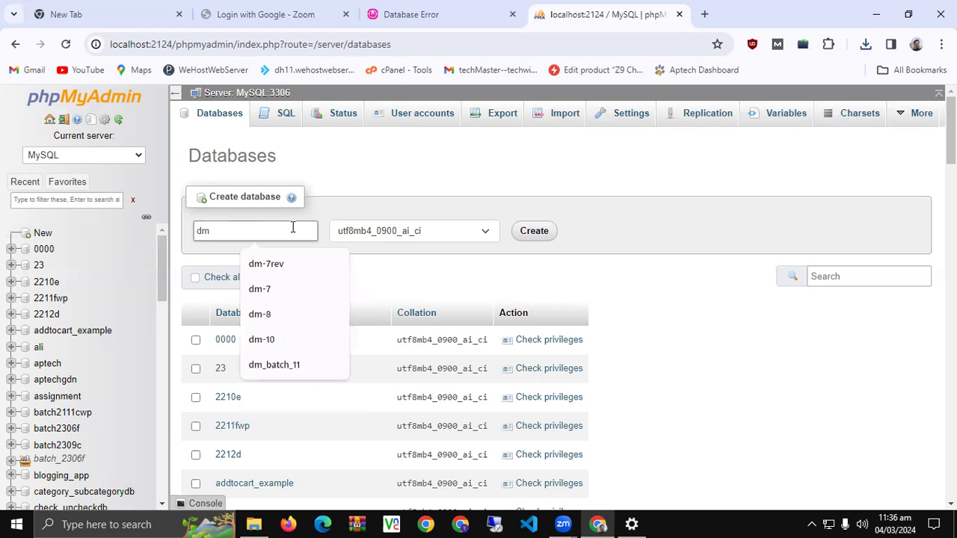
type("dm_14")
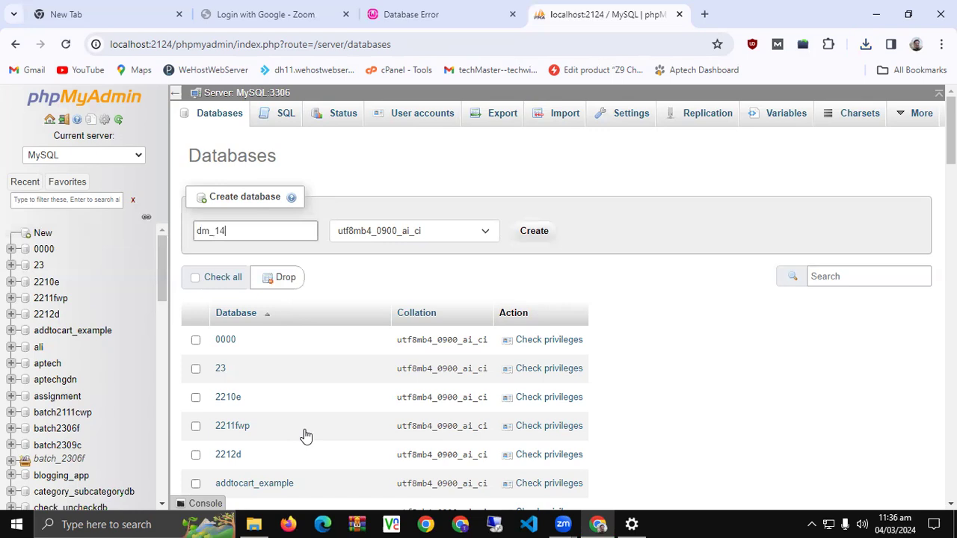
key("Return")
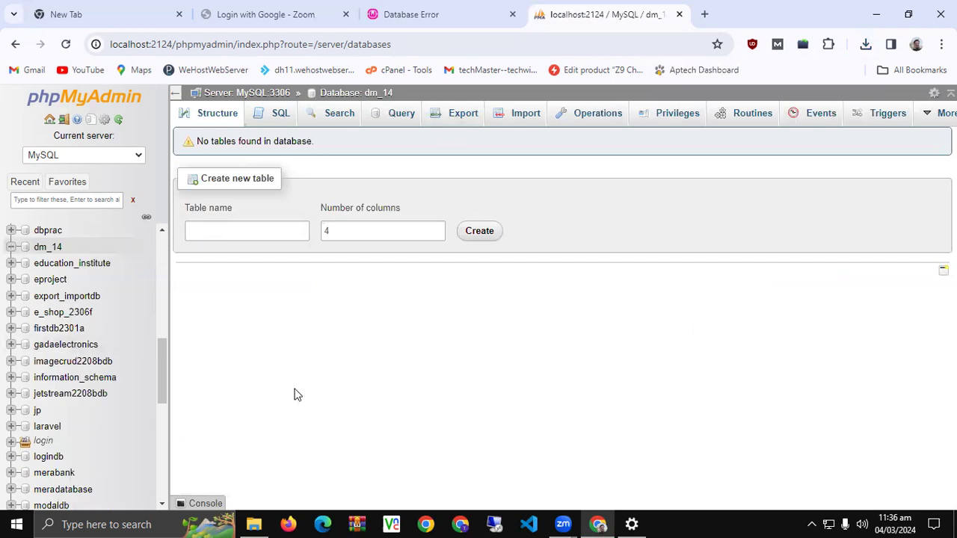
Import the Downloads file dm_14 (2).sql into dm_14 to restore its wp_ tables
triple_click(213, 142)
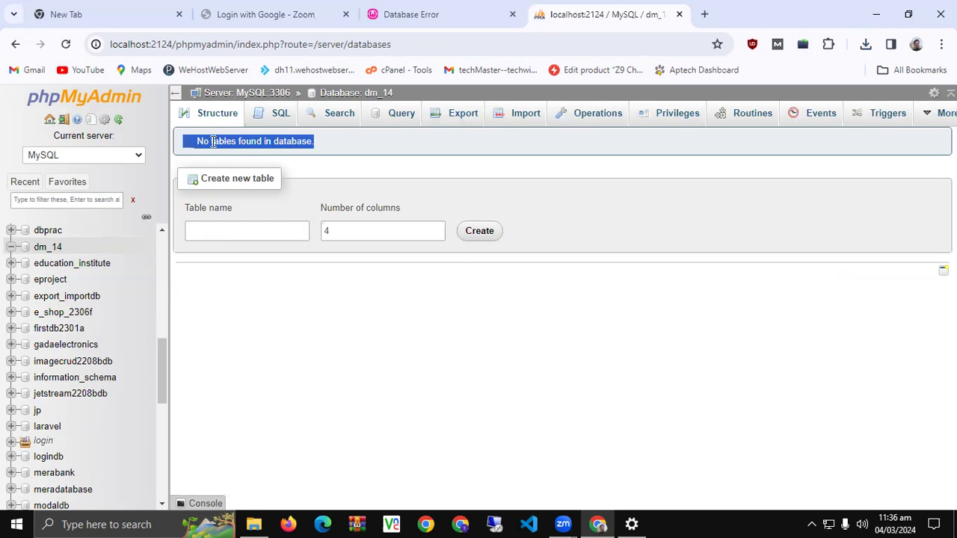
left_click(520, 121)
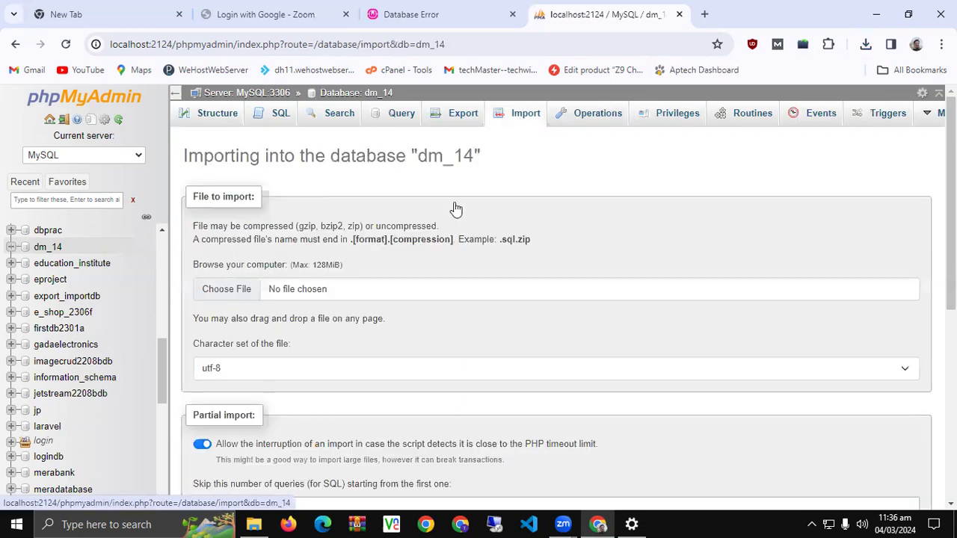
left_click(234, 297)
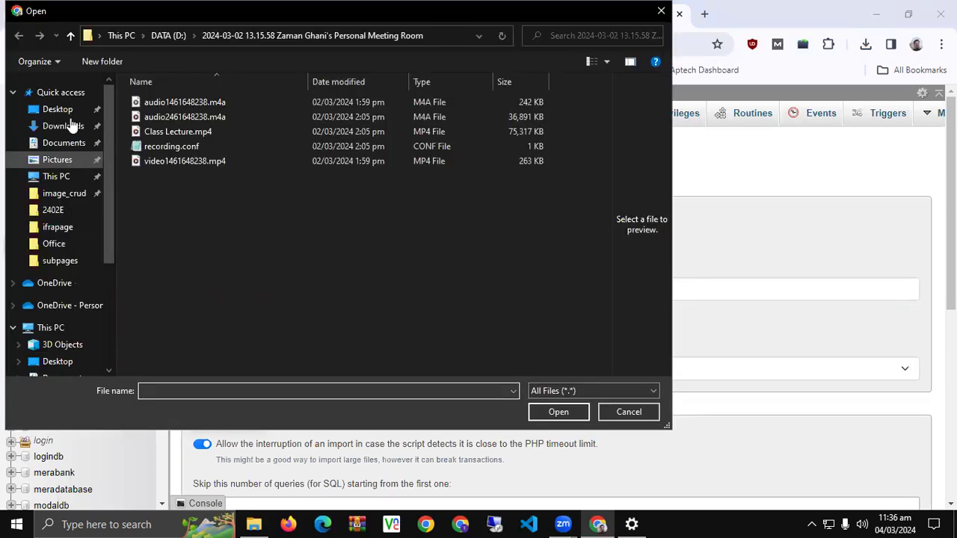
left_click(69, 125)
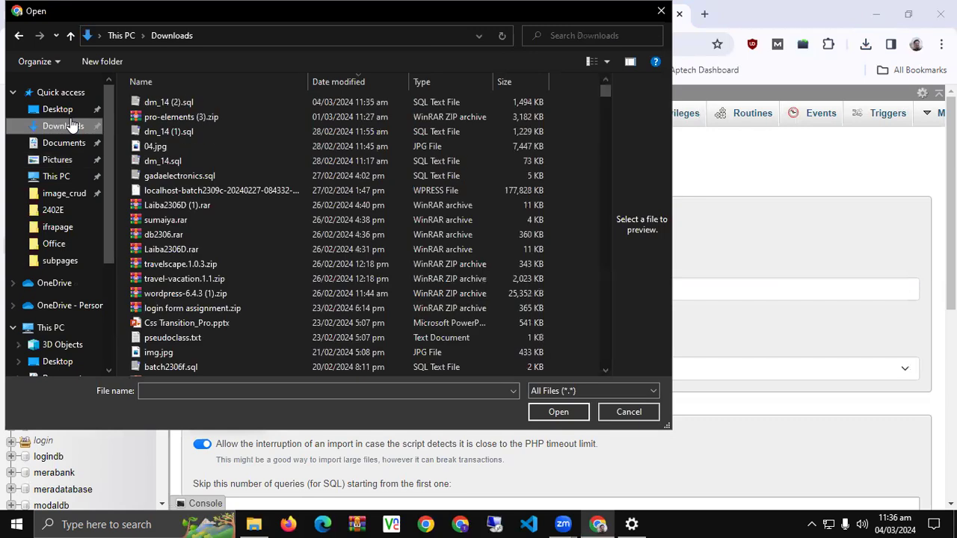
double_click(169, 104)
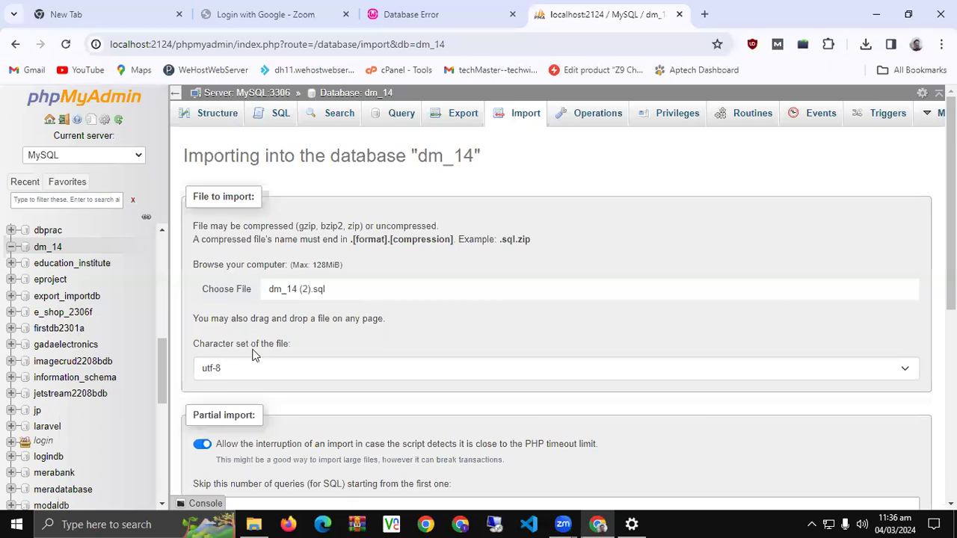
scroll(258, 365, "down", 5)
scroll(214, 463, "down", 1)
left_click(204, 462)
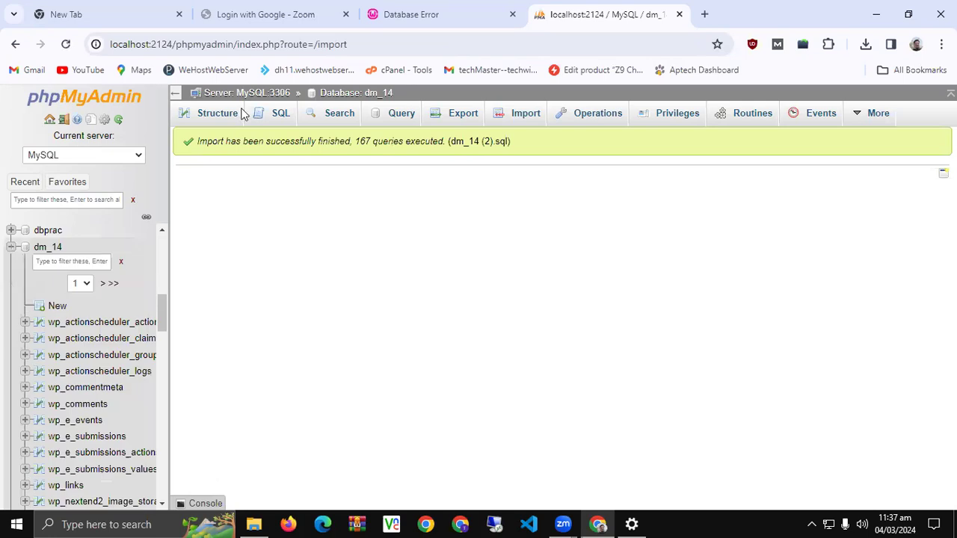
Reload the store site tab showing the database connection error
key("ctrl+shift+Tab")
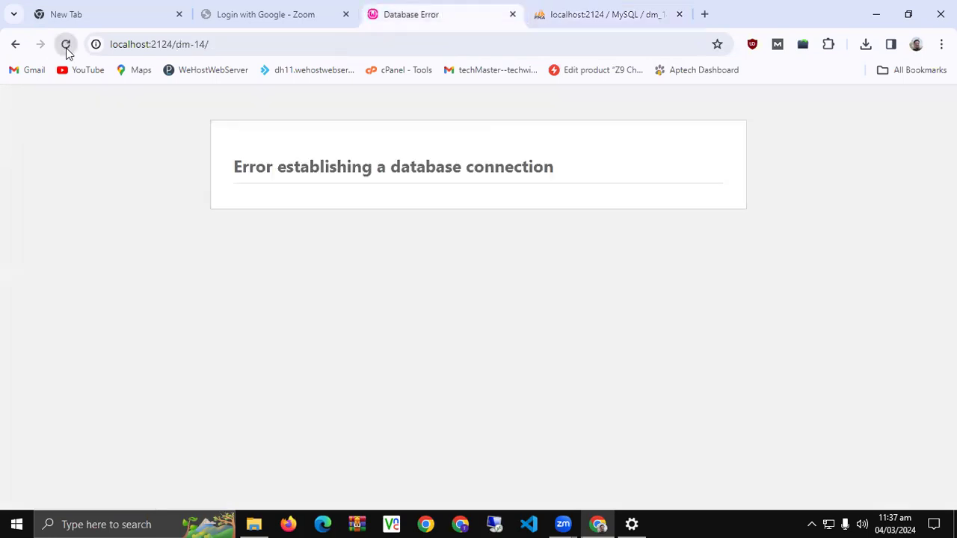
left_click(65, 45)
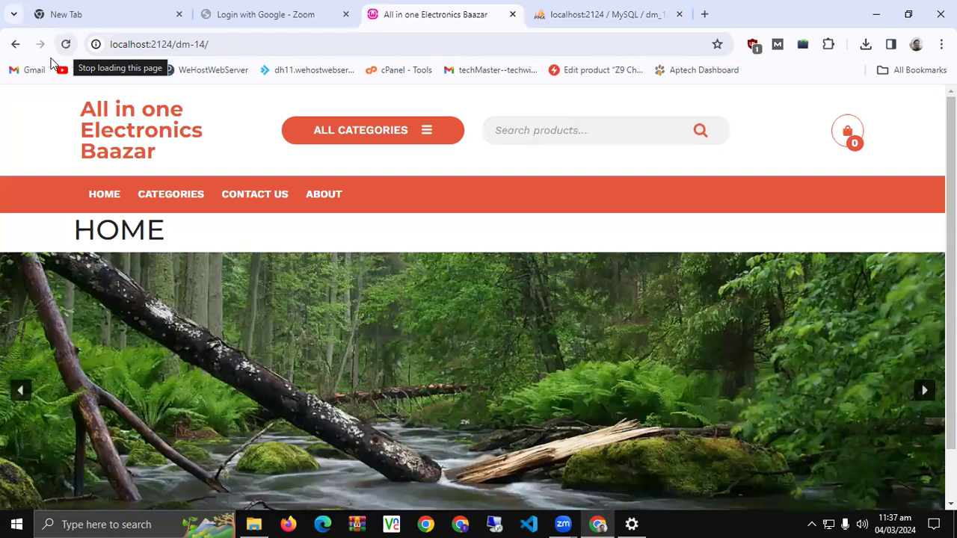
Go to localhost:2124/dm-14/wp-login.php to reach the WordPress login page
scroll(208, 262, "down", 1)
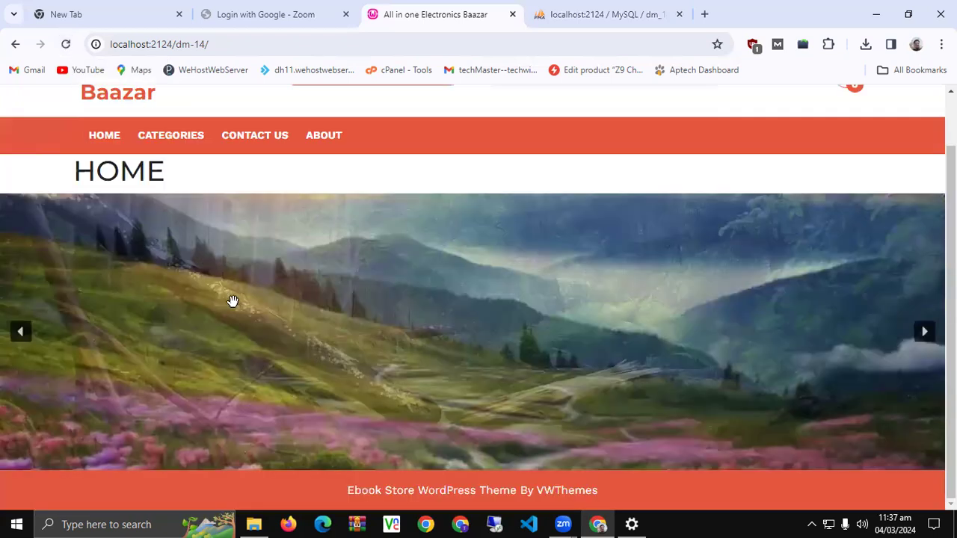
scroll(37, 152, "up", 1)
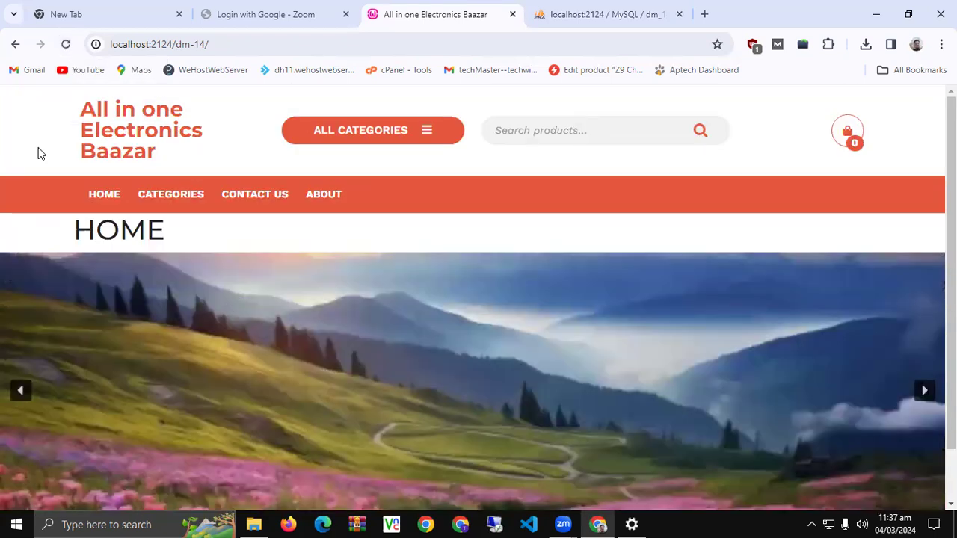
left_click(346, 48)
type("w")
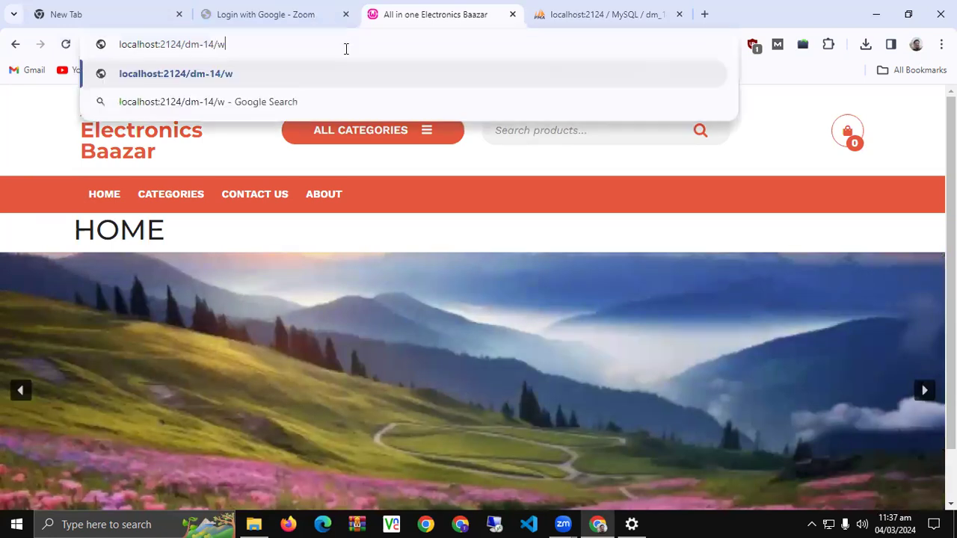
type("p-l")
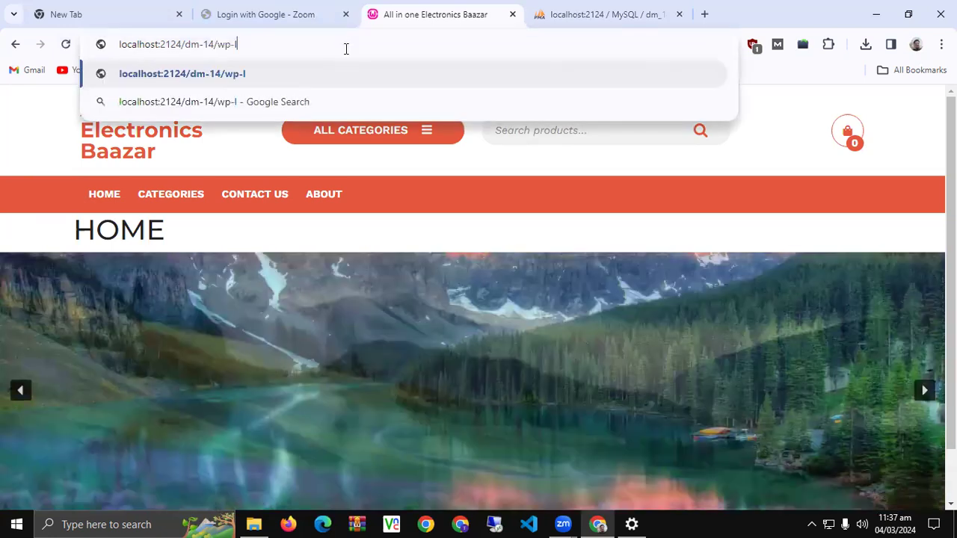
type("ogin.php")
key("Return")
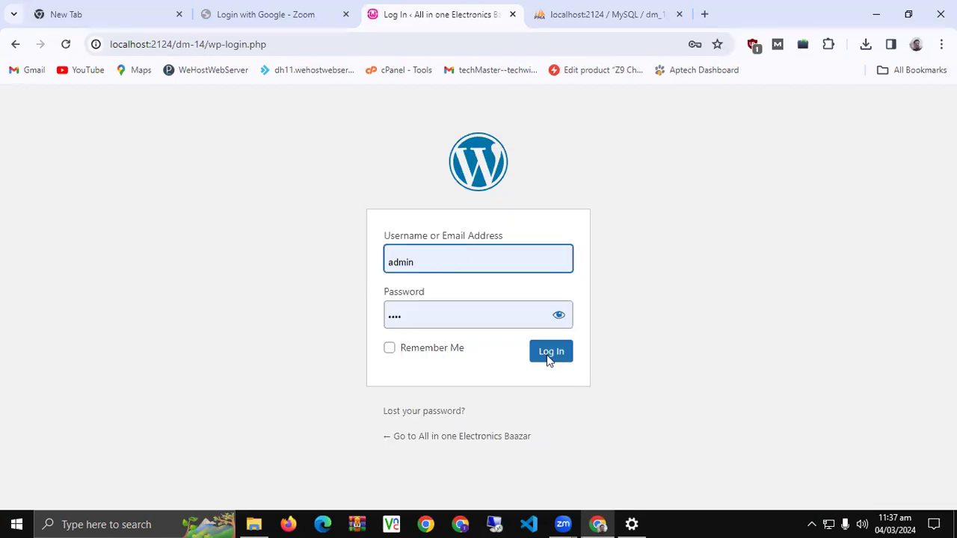
Log in to the WordPress admin with the autofilled username and password
left_click(549, 355)
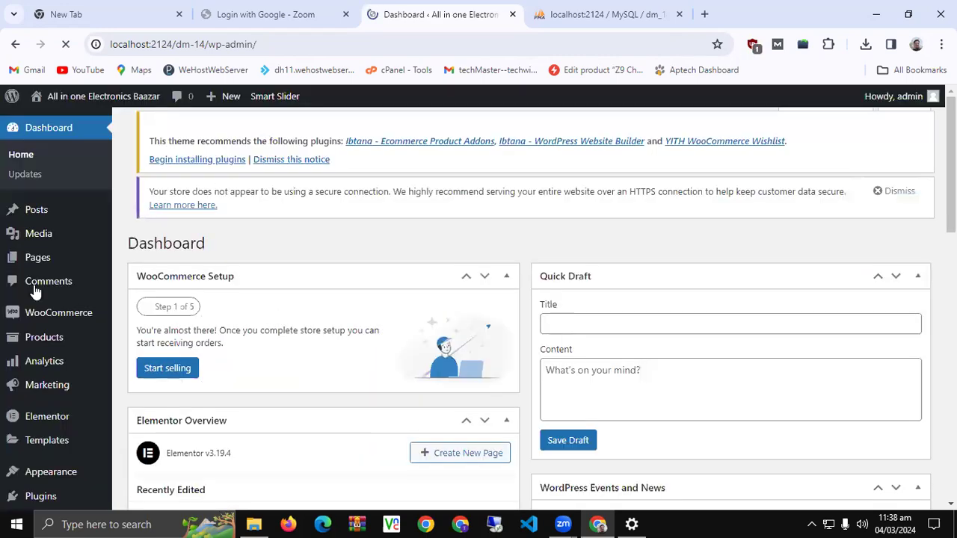
Open WooCommerce Settings in a new tab from the admin sidebar and switch to it
mouse_move(59, 313)
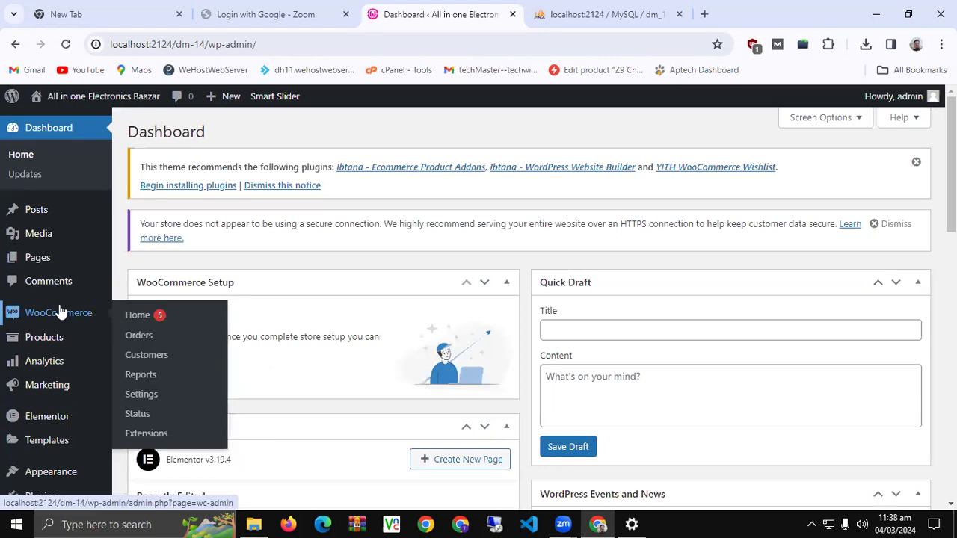
left_click(138, 393)
left_click(583, 12)
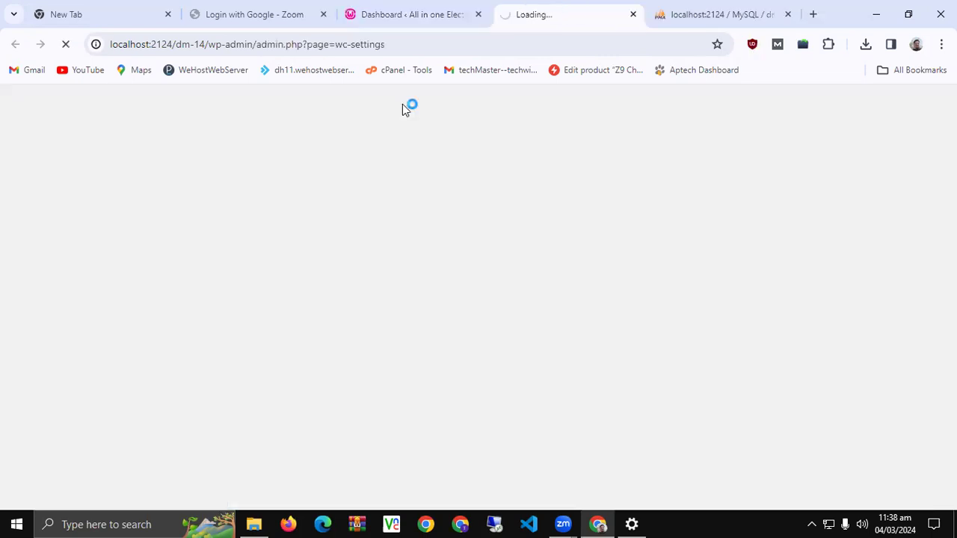
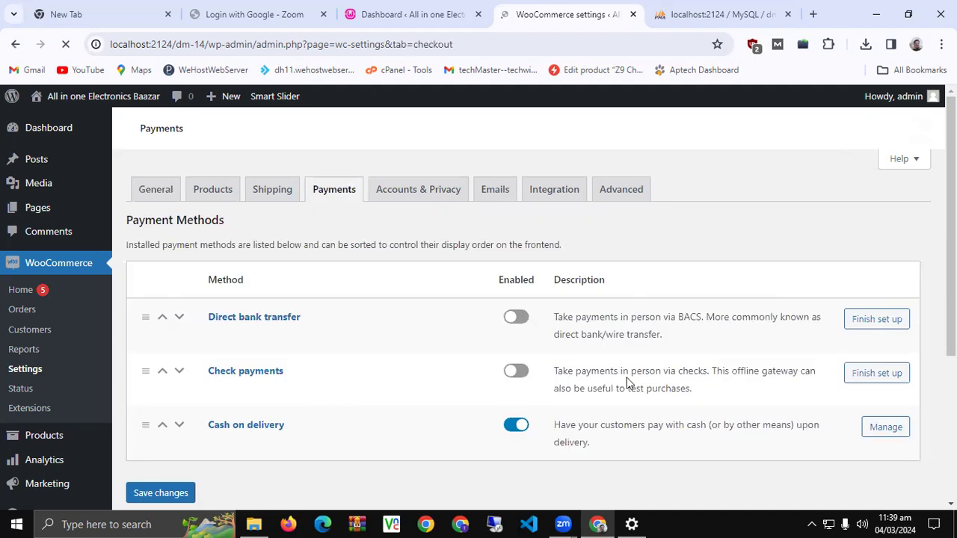
Review the payment methods, including Cash on delivery, then move to the Shipping settings
scroll(609, 419, "down", 4)
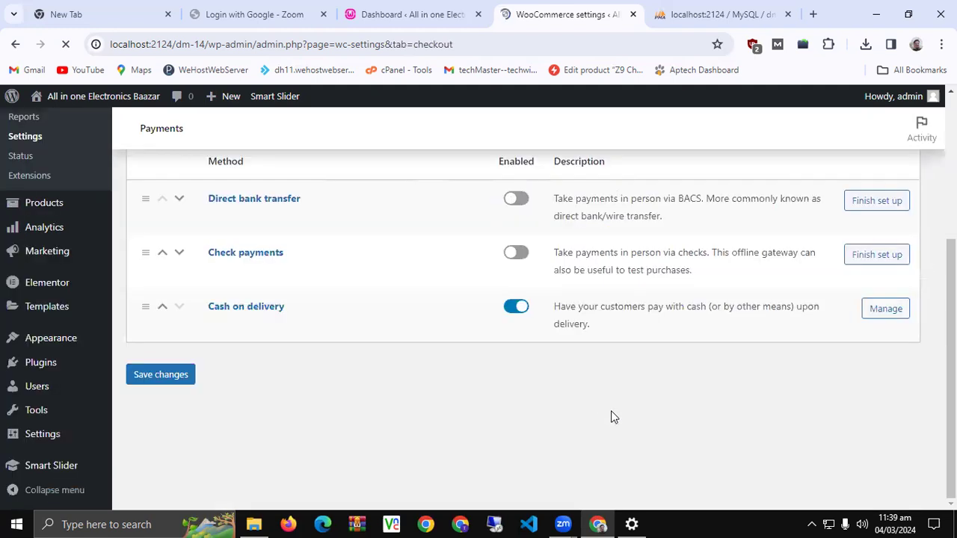
double_click(558, 306)
left_click(600, 336)
scroll(603, 336, "up", 3)
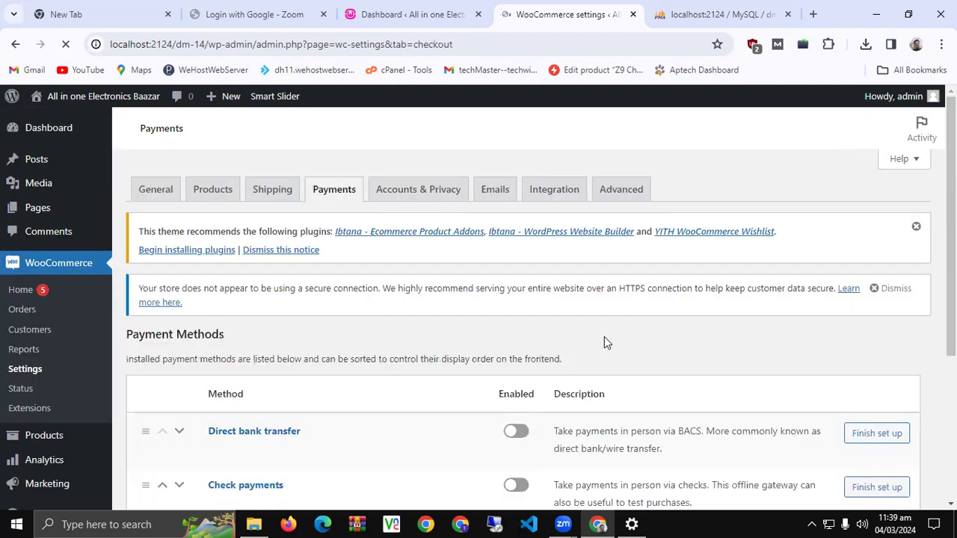
scroll(604, 342, "down", 3)
scroll(606, 342, "up", 3)
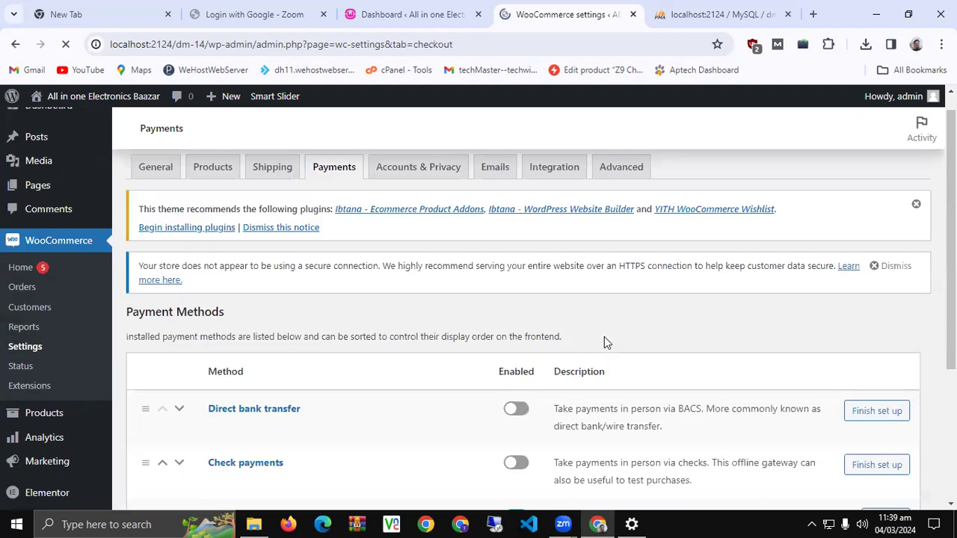
scroll(606, 343, "down", 2)
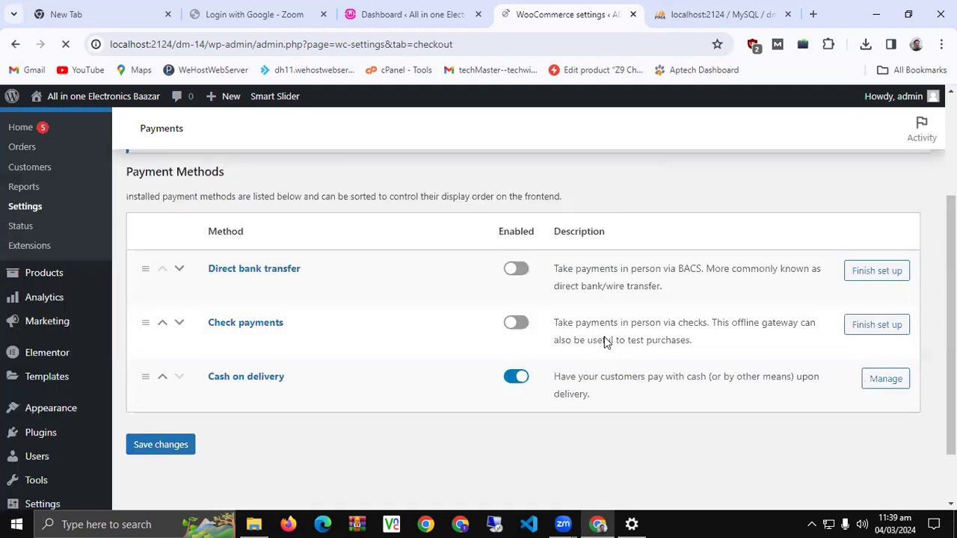
scroll(606, 342, "down", 1)
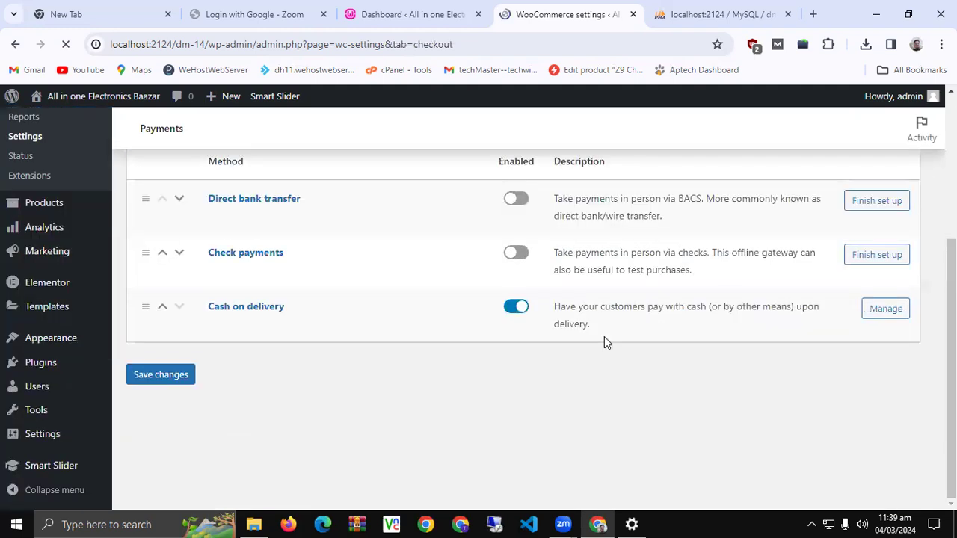
scroll(603, 336, "up", 2)
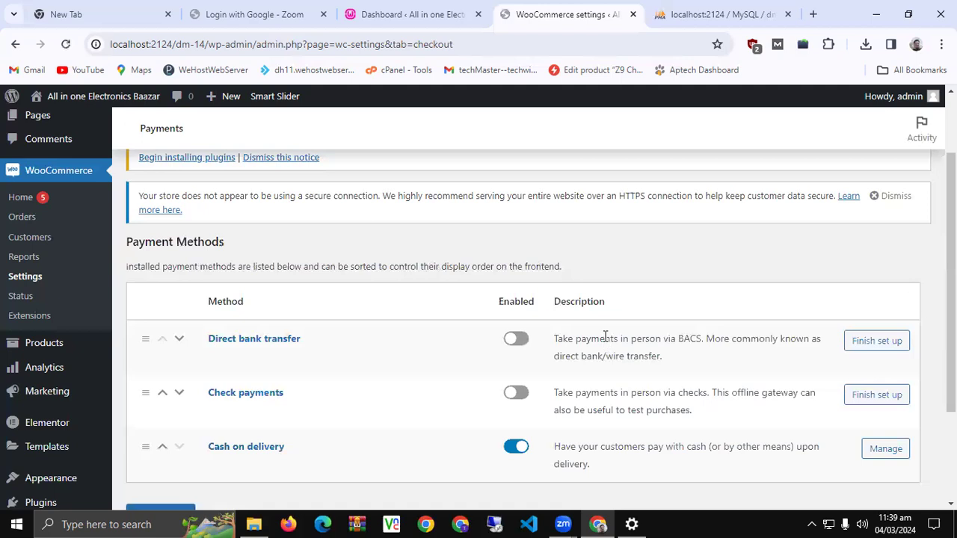
scroll(447, 311, "up", 1)
scroll(444, 304, "down", 3)
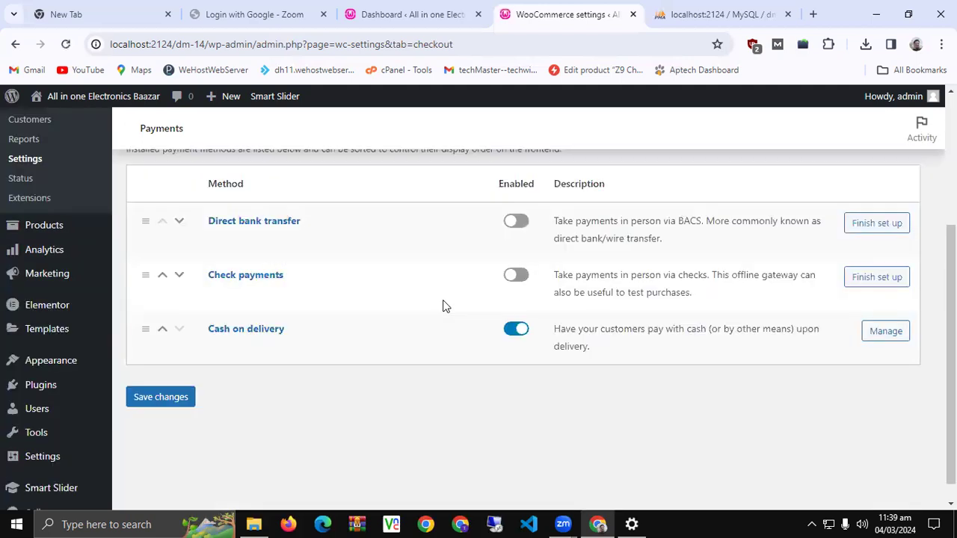
scroll(583, 388, "up", 3)
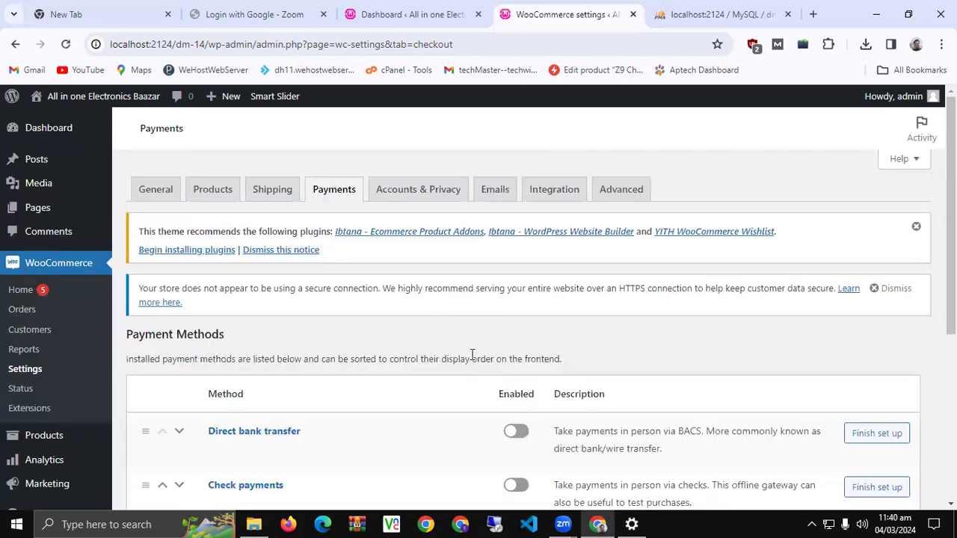
left_click(267, 198)
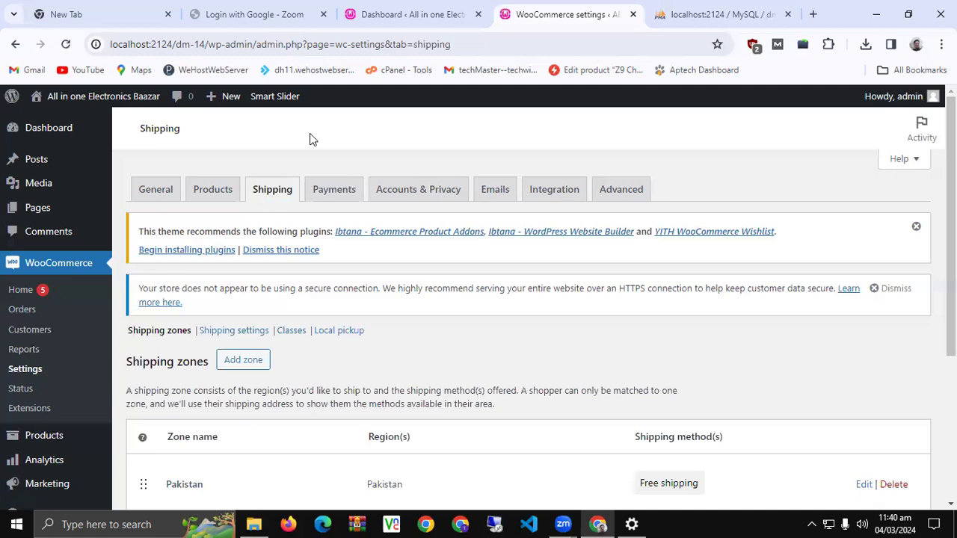
Review the existing Pakistan zone and its Free shipping method
scroll(325, 231, "down", 3)
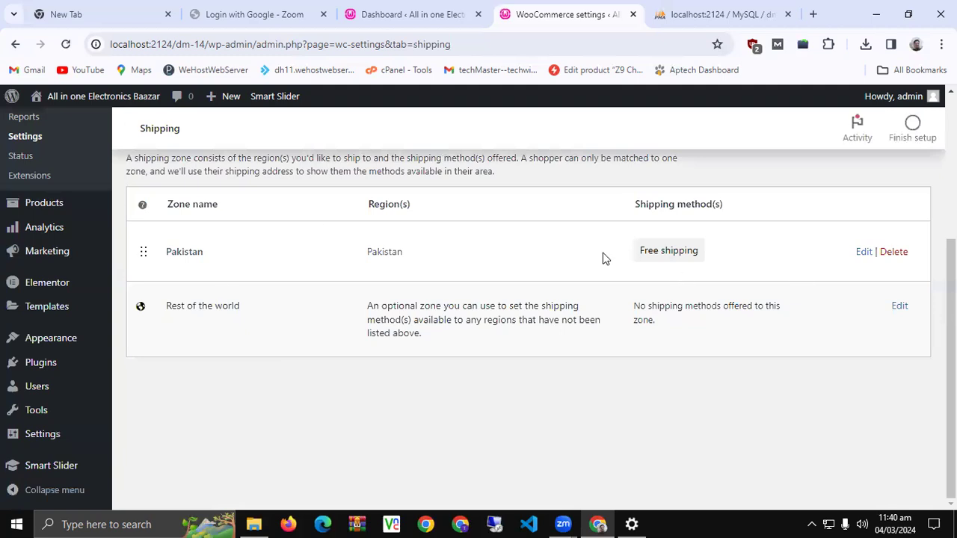
triple_click(656, 253)
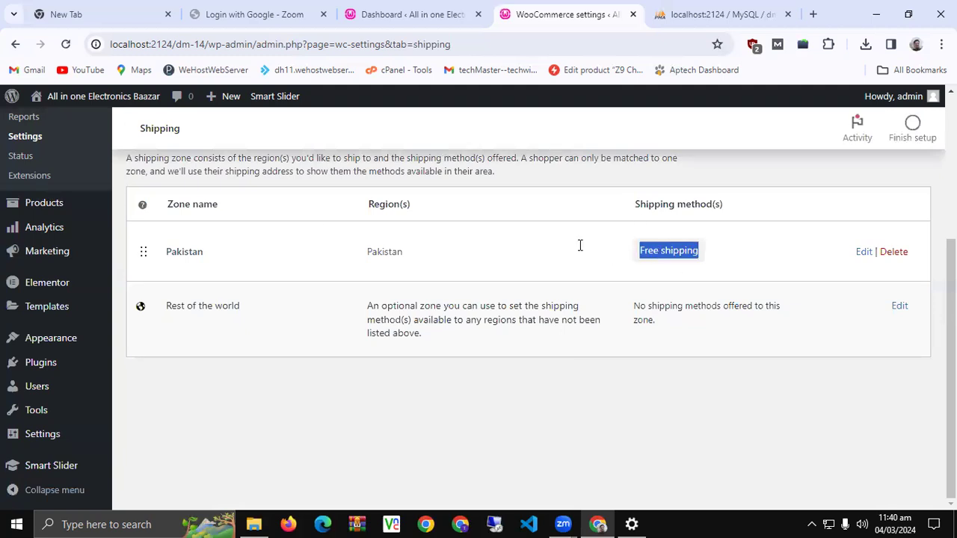
left_click(579, 246)
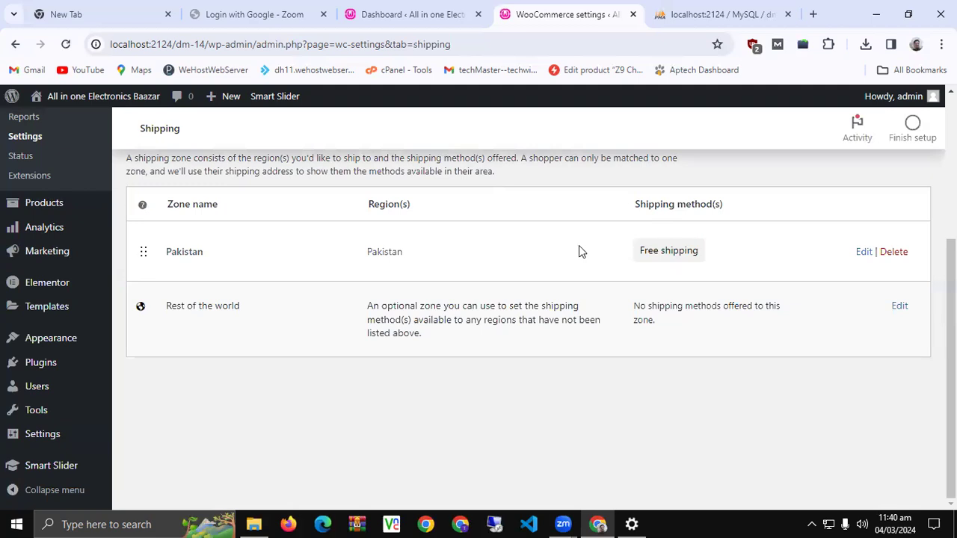
scroll(568, 258, "up", 2)
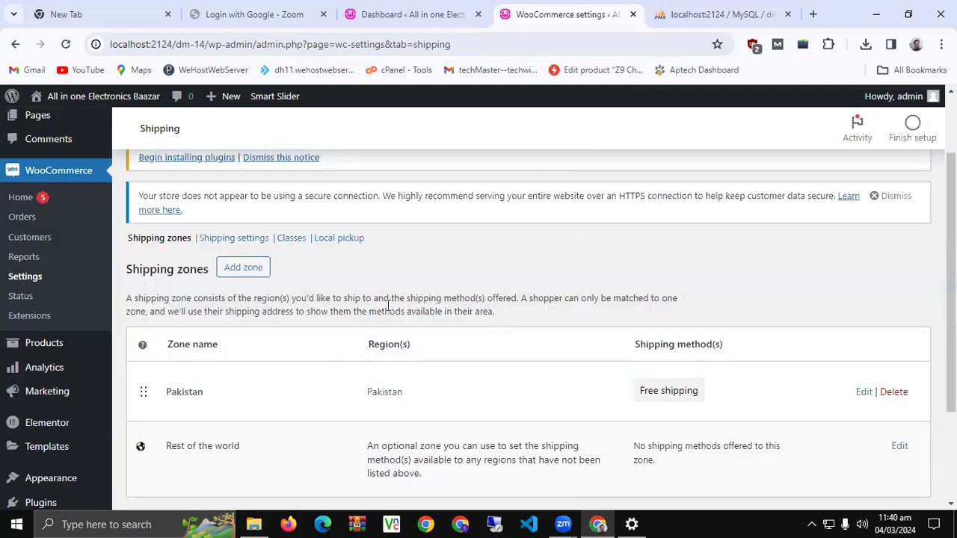
Begin adding a new shipping zone and dismiss the shipping zones tour
left_click(232, 269)
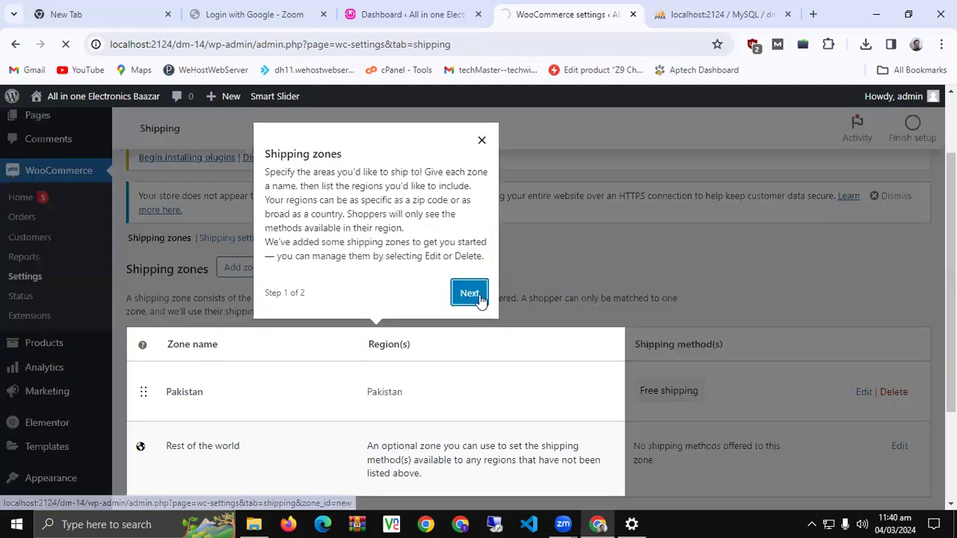
left_click(476, 299)
left_click(375, 318)
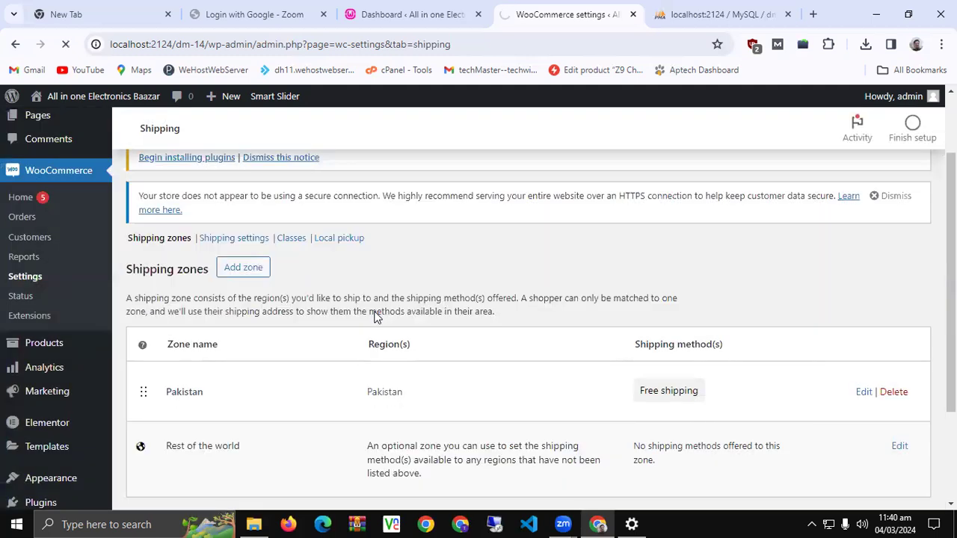
scroll(376, 317, "down", 2)
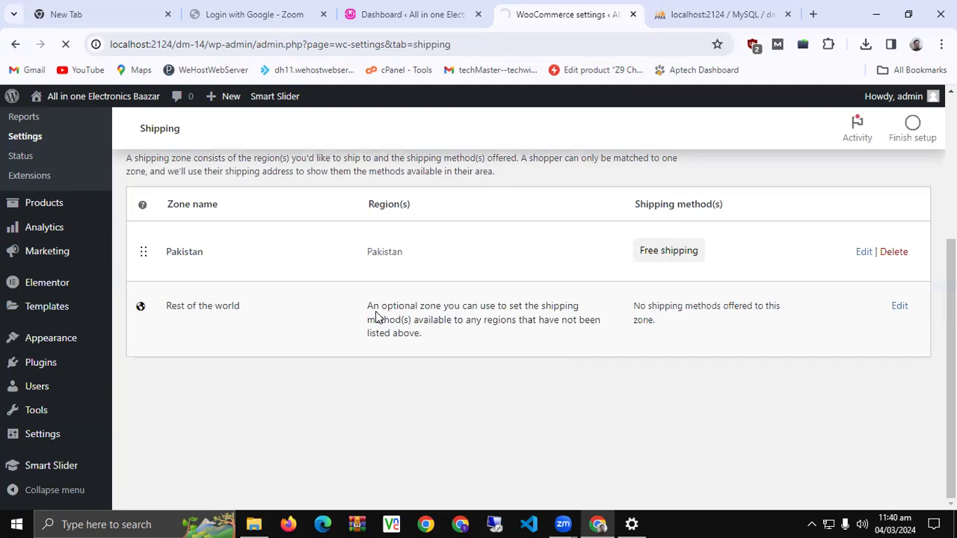
scroll(376, 314, "up", 1)
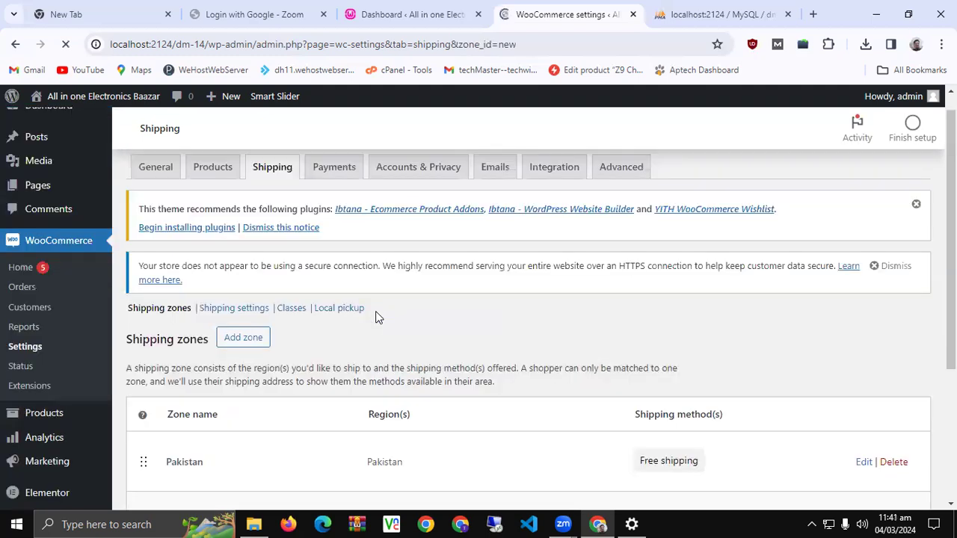
Add Pakistan, found under Asia, to the new zone's regions
scroll(377, 318, "up", 2)
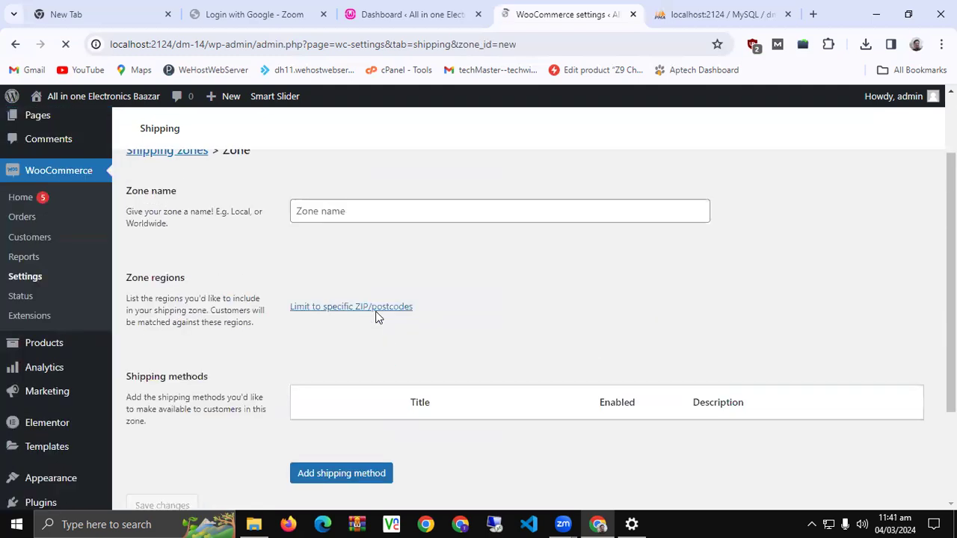
scroll(378, 318, "up", 2)
scroll(378, 318, "down", 4)
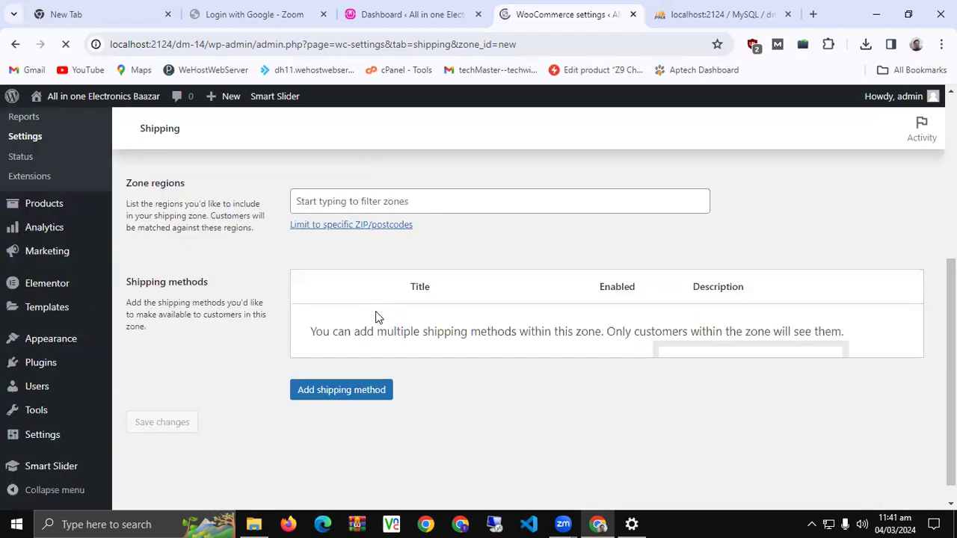
scroll(377, 317, "up", 5)
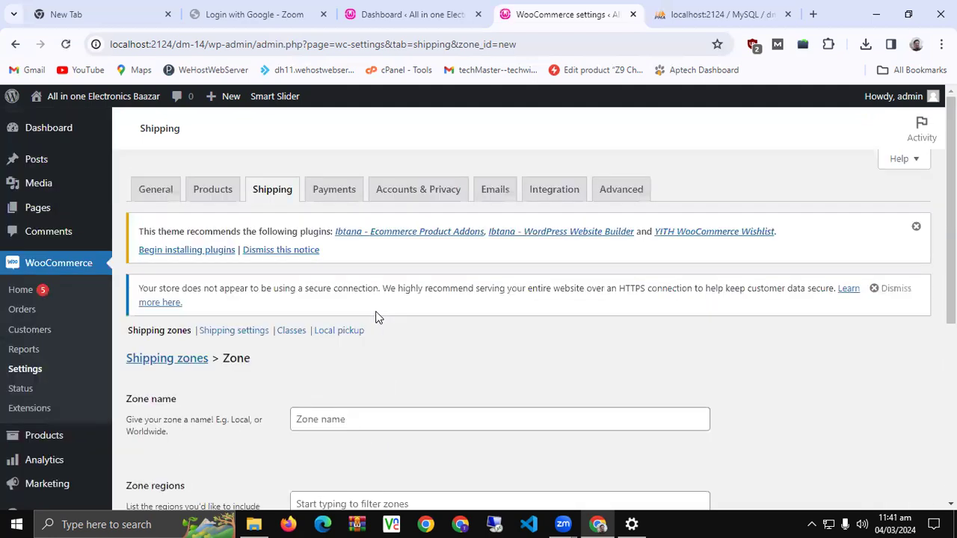
scroll(378, 318, "down", 5)
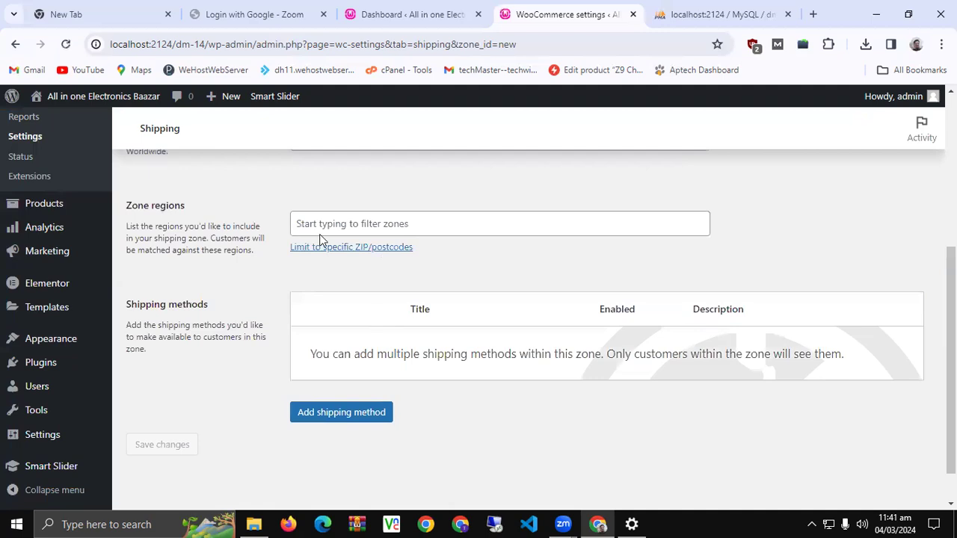
left_click(446, 229)
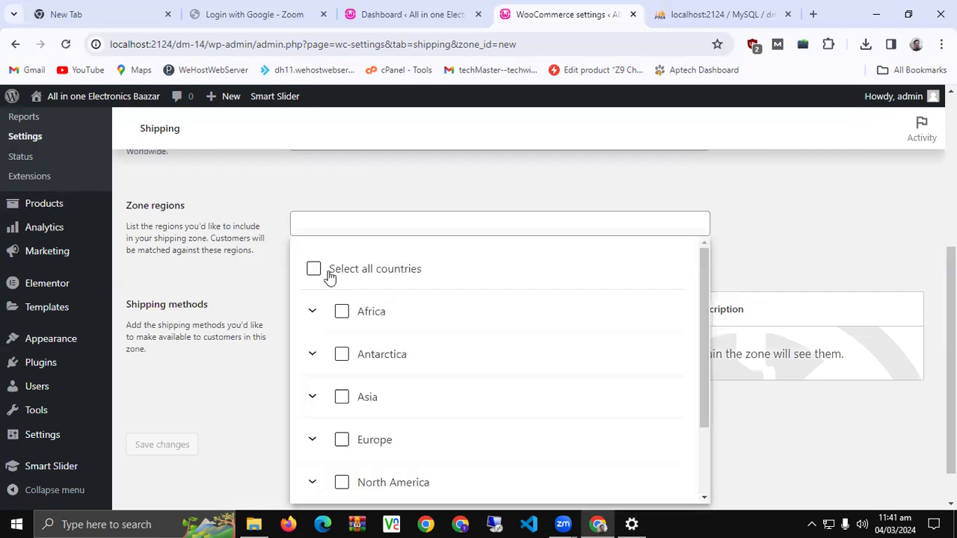
scroll(367, 336, "down", 1)
scroll(362, 356, "down", 1)
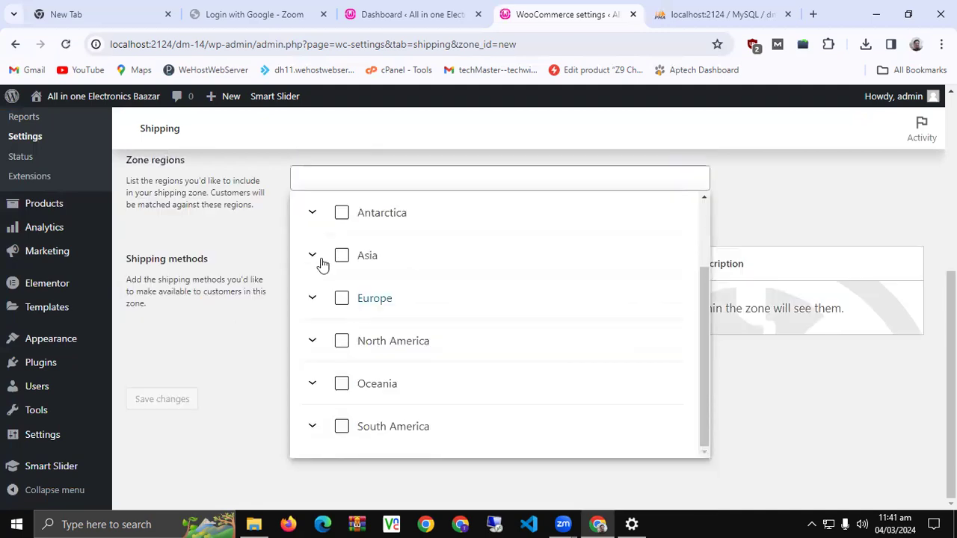
left_click(313, 256)
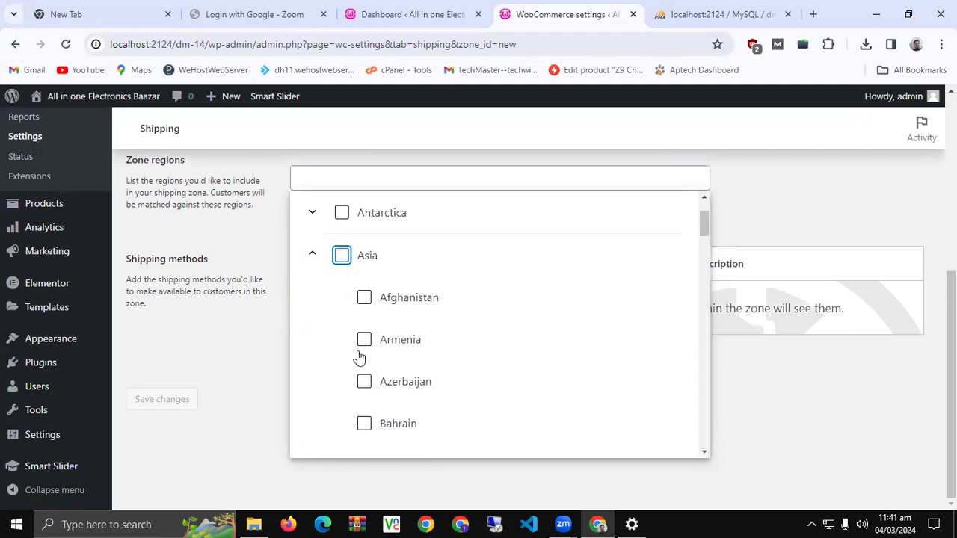
scroll(407, 366, "down", 5)
scroll(408, 367, "down", 8)
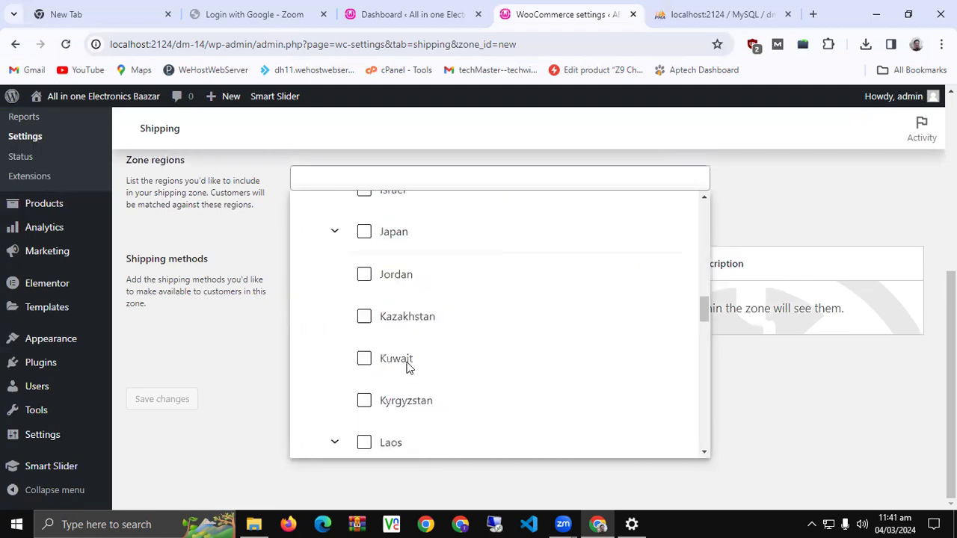
scroll(404, 362, "down", 4)
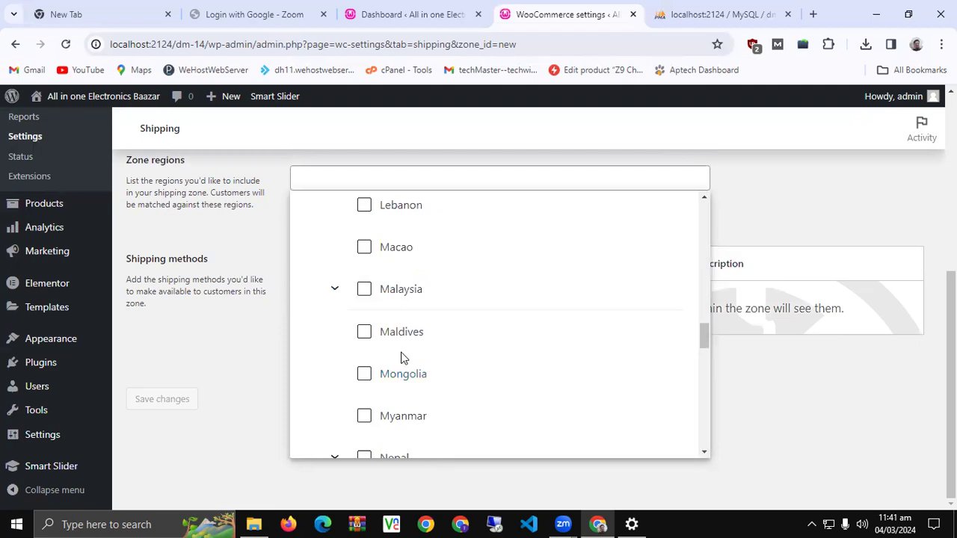
scroll(448, 357, "down", 3)
left_click(336, 375)
key("space")
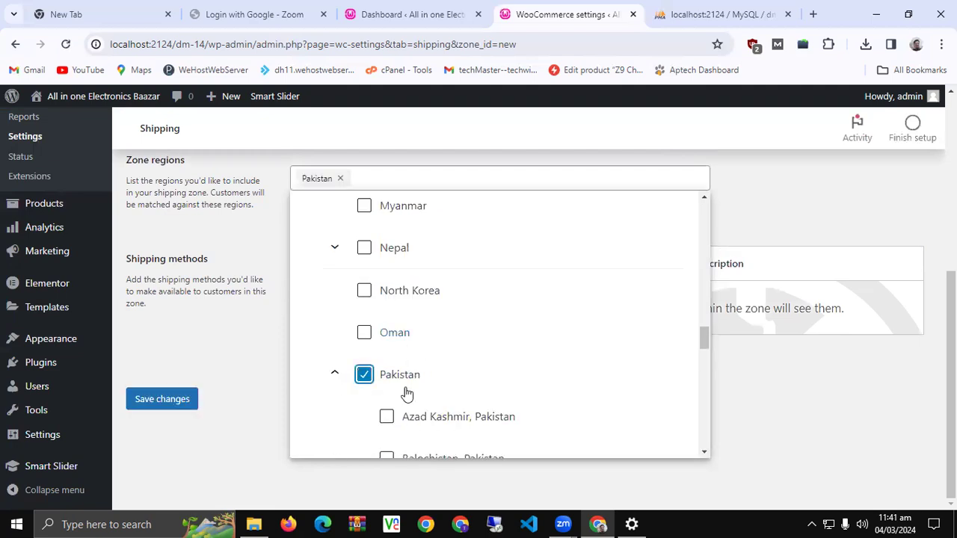
Add Azad Kashmir, Balochistan, FATA, Gilgit Baltistan, Islamabad, Khyber Pakhtunkhwa, Punjab and Sindh
scroll(407, 394, "down", 1)
left_click(406, 350)
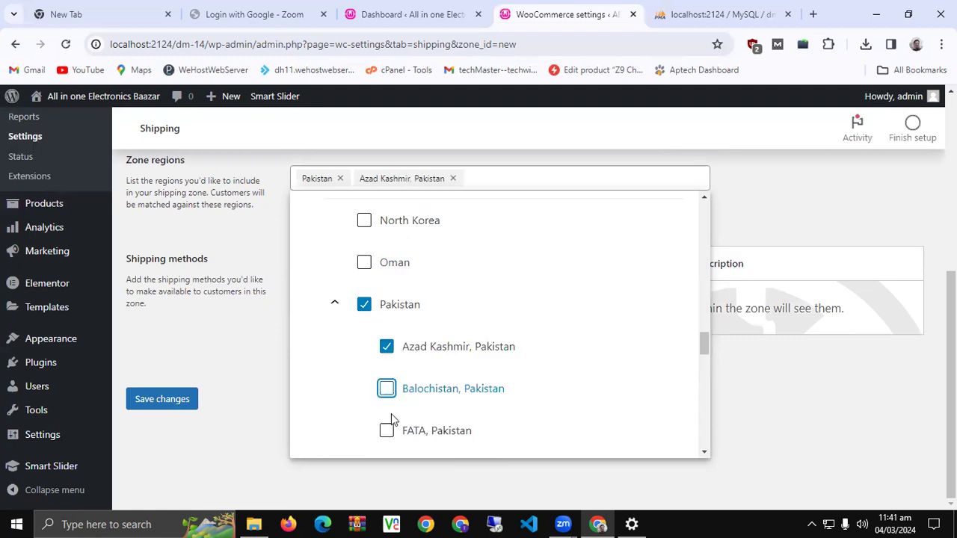
left_click(389, 372)
scroll(394, 376, "down", 1)
left_click(391, 403)
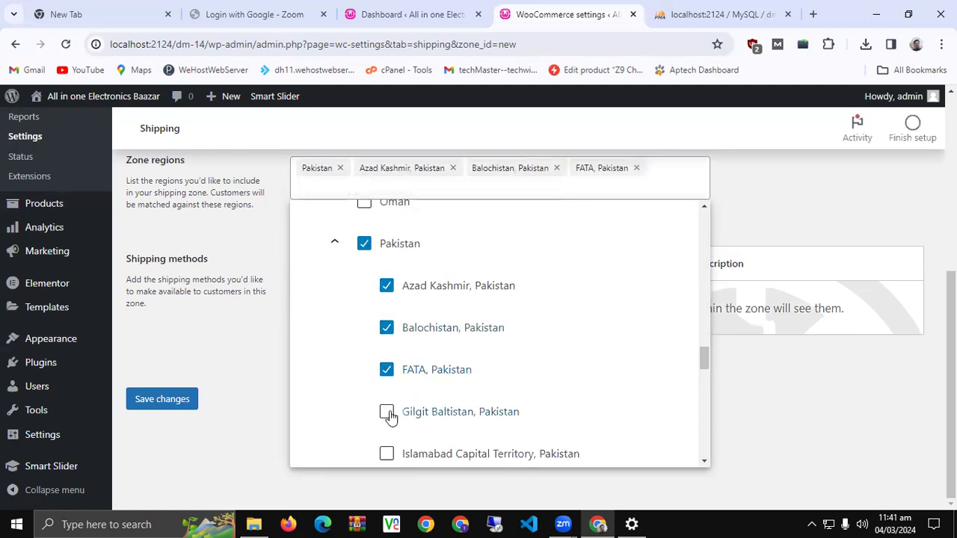
left_click(383, 370)
scroll(383, 372, "down", 1)
left_click(386, 393)
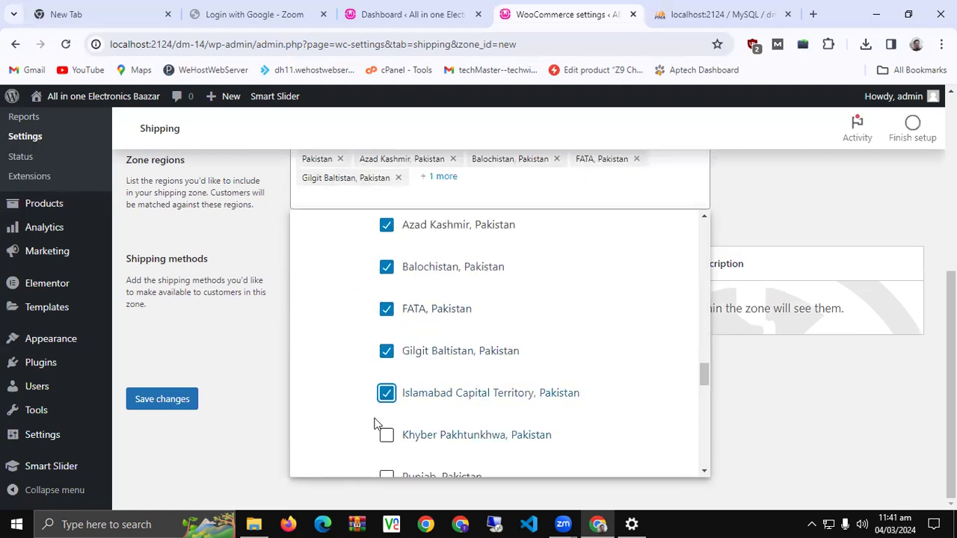
scroll(393, 326, "down", 3)
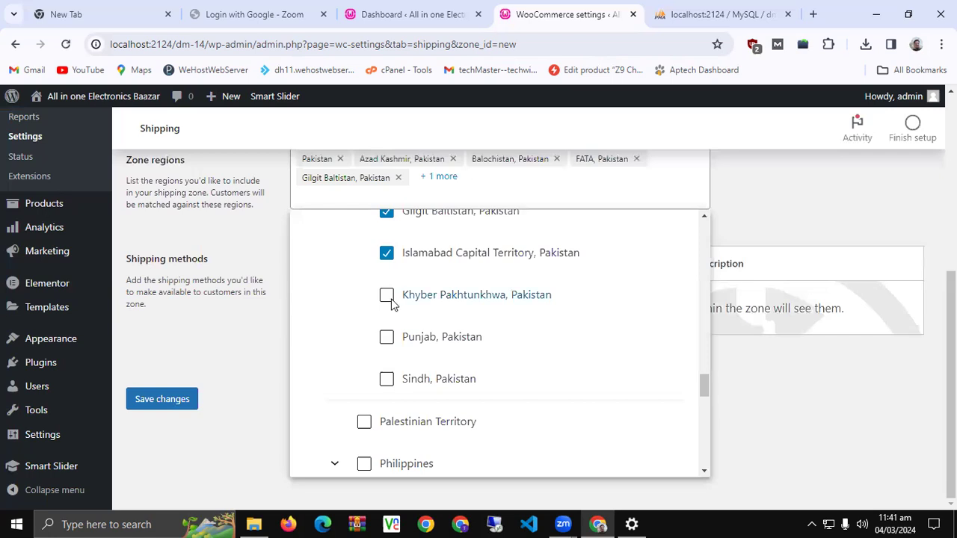
left_click(387, 295)
left_click(385, 379)
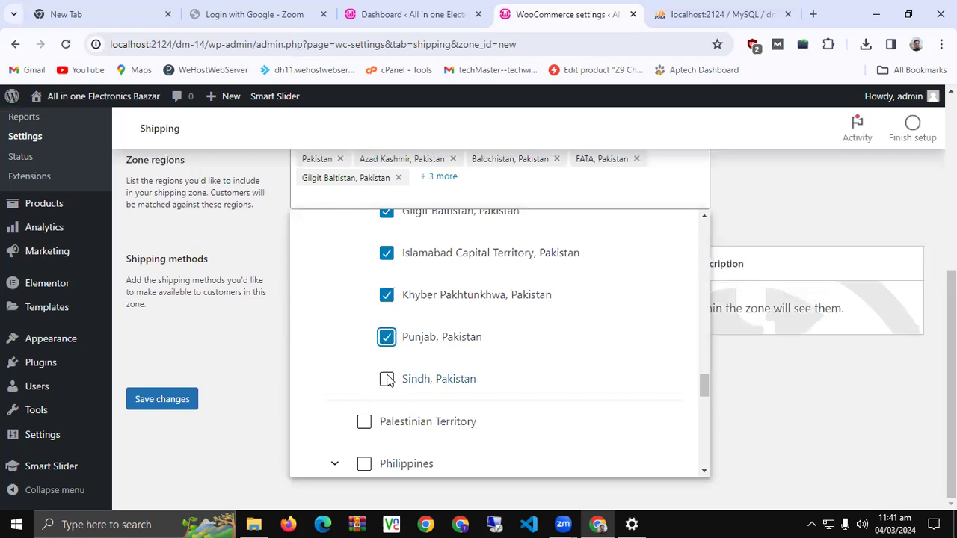
Save the new Pakistan shipping zone
left_click(162, 398)
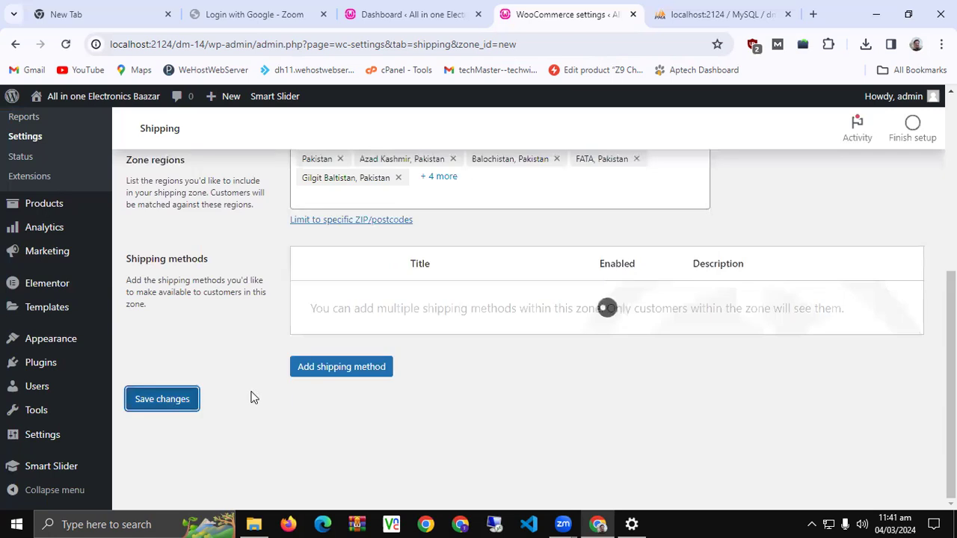
scroll(252, 397, "up", 1)
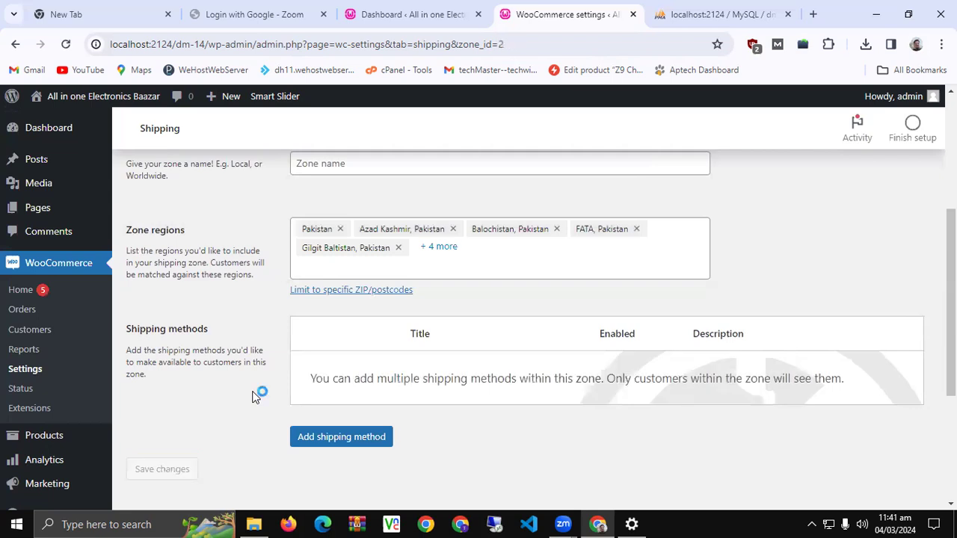
scroll(252, 397, "up", 3)
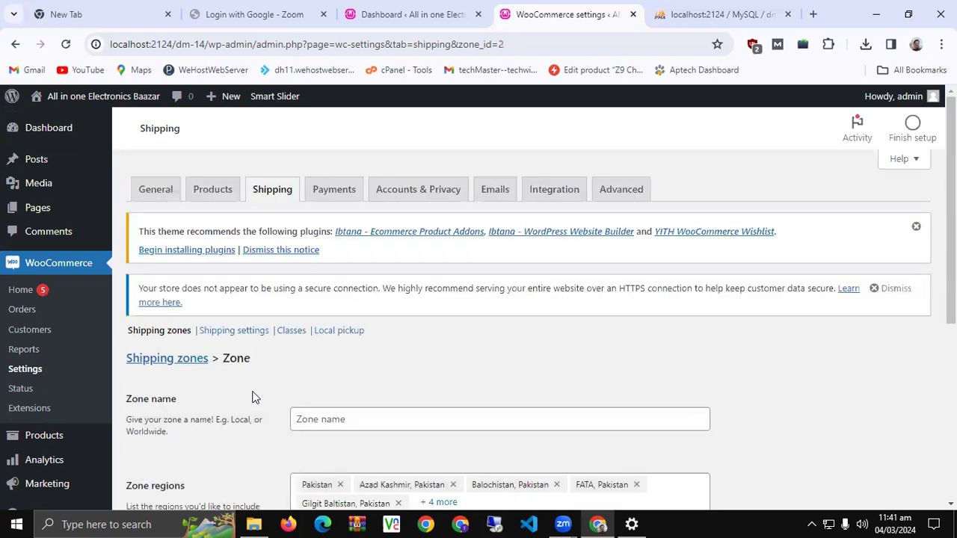
scroll(251, 397, "down", 3)
scroll(251, 397, "up", 3)
Go to the empty Shipping classes page and start a new shipping class
left_click(291, 330)
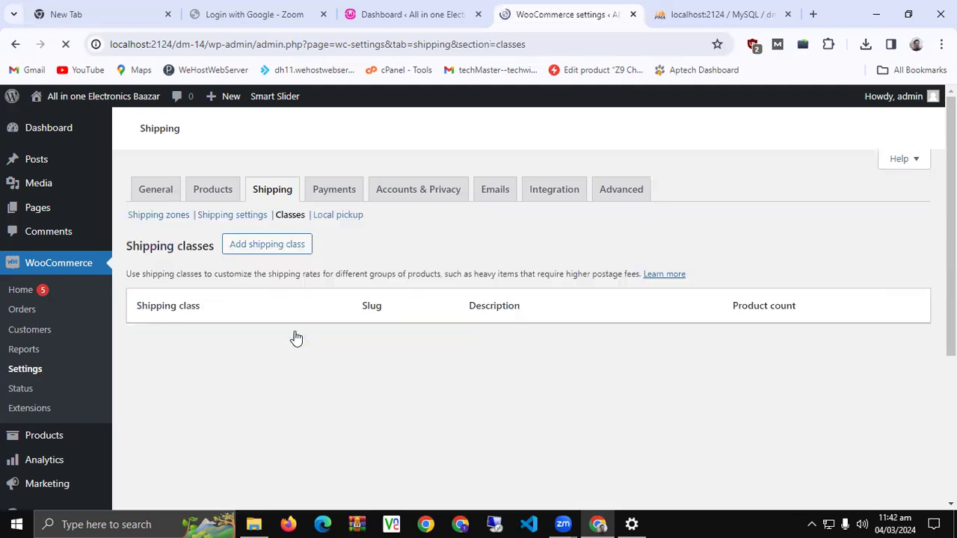
scroll(296, 338, "down", 1)
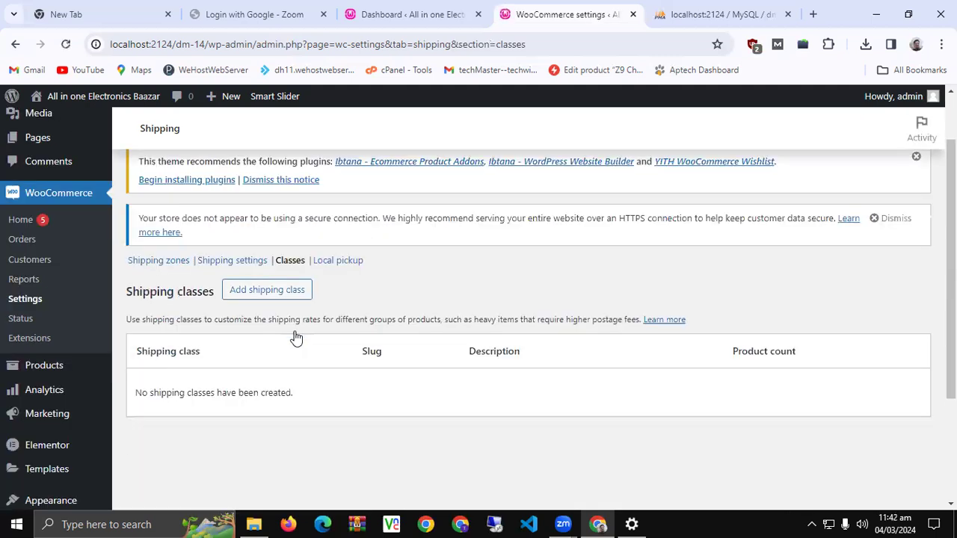
scroll(296, 338, "down", 1)
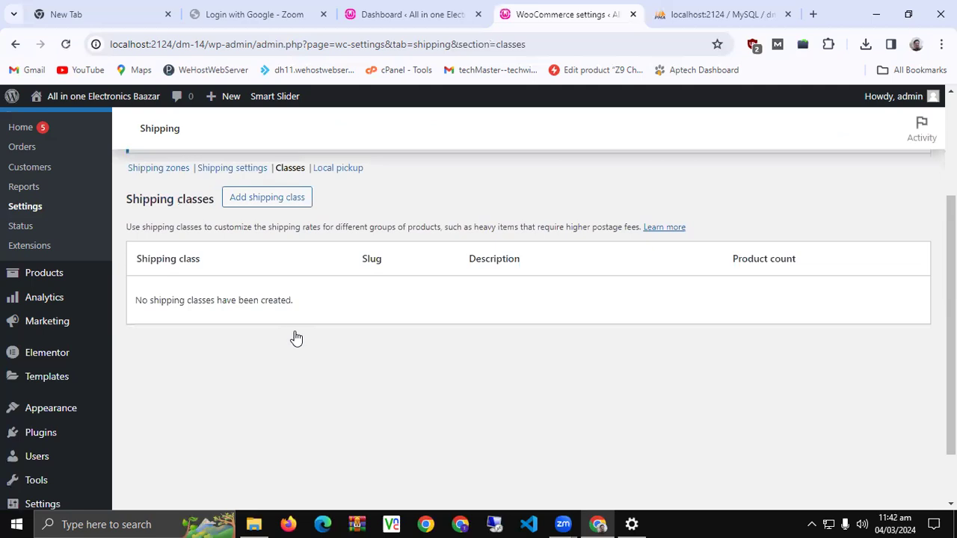
left_click(285, 192)
Create the 'Delivery Charges' shipping class described as 'Delivery Charges All Over Pakistan'
left_click(381, 206)
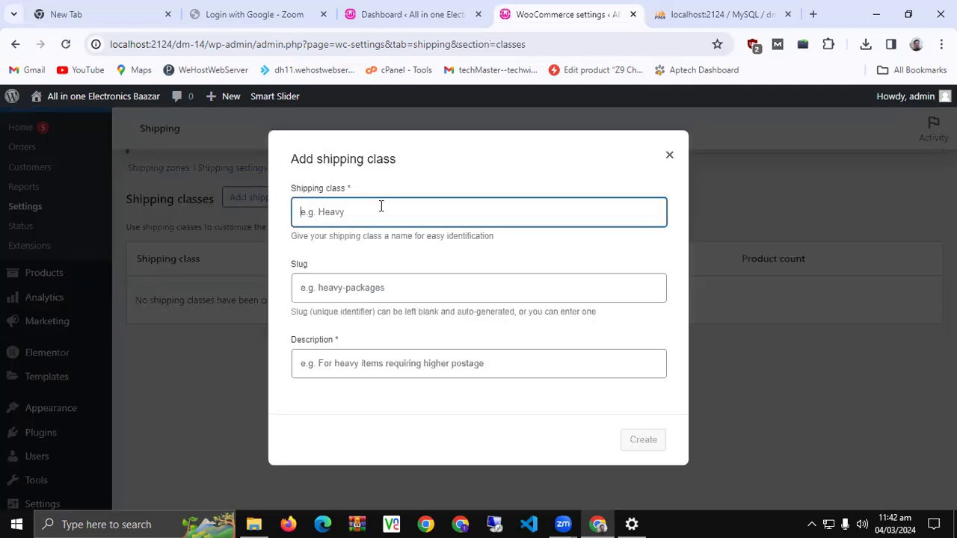
left_click(380, 206)
type("Delivery Charges")
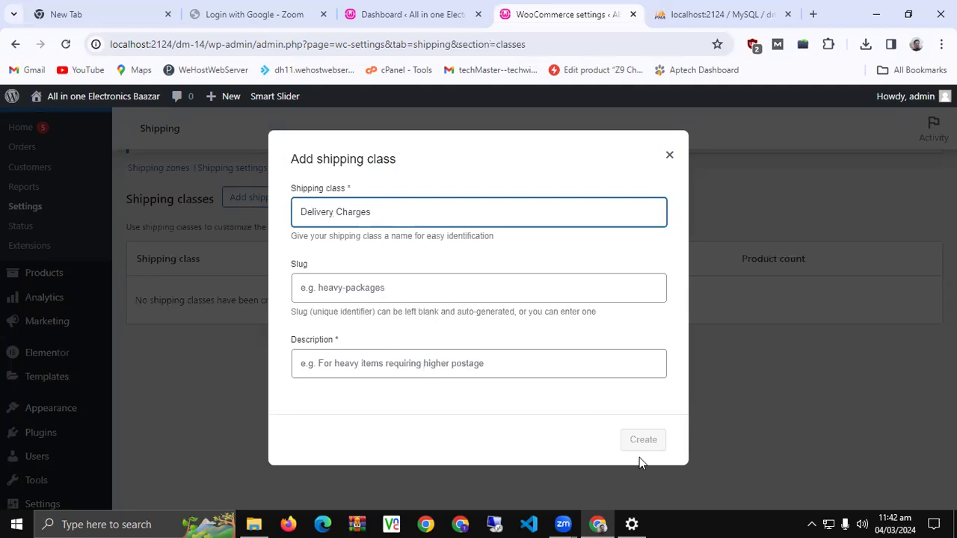
left_click(539, 365)
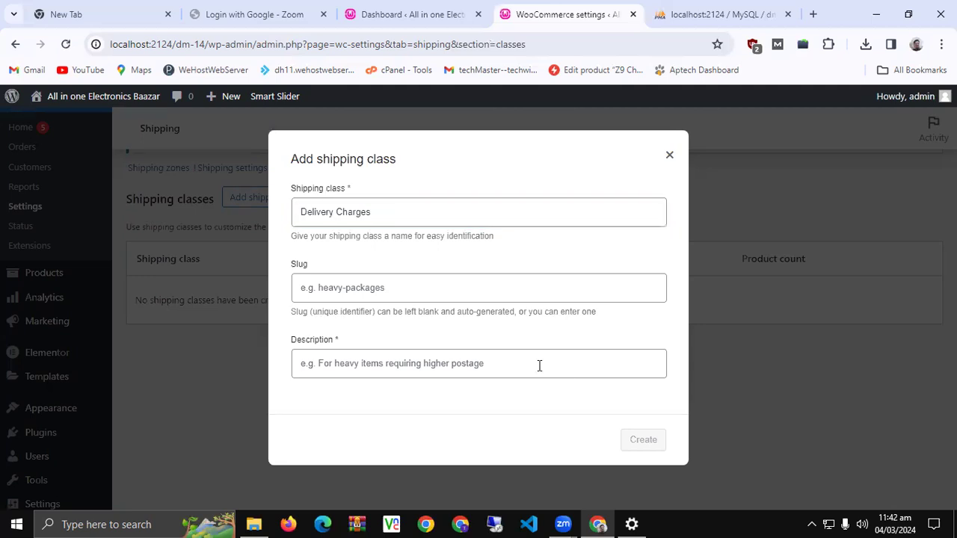
left_click(539, 365)
type("De")
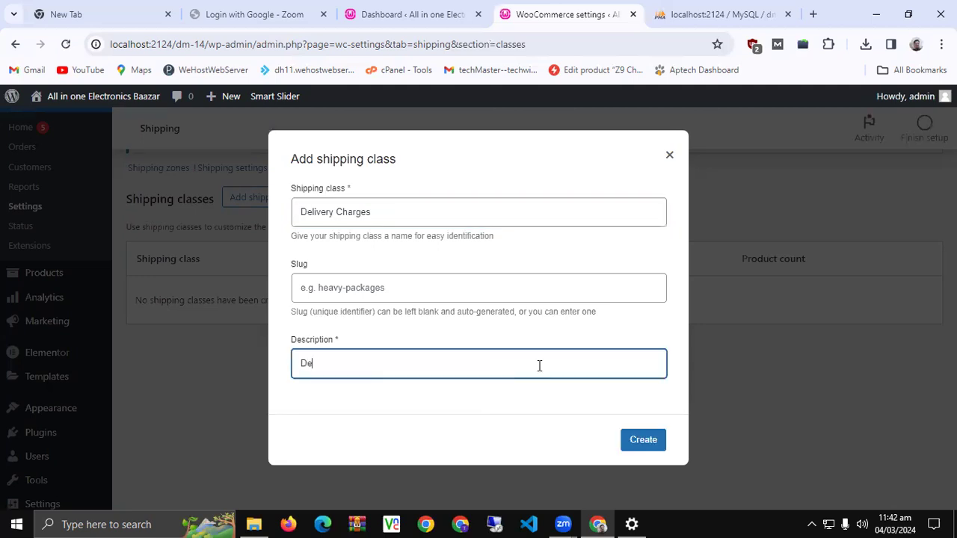
type("livery Charges All Over ")
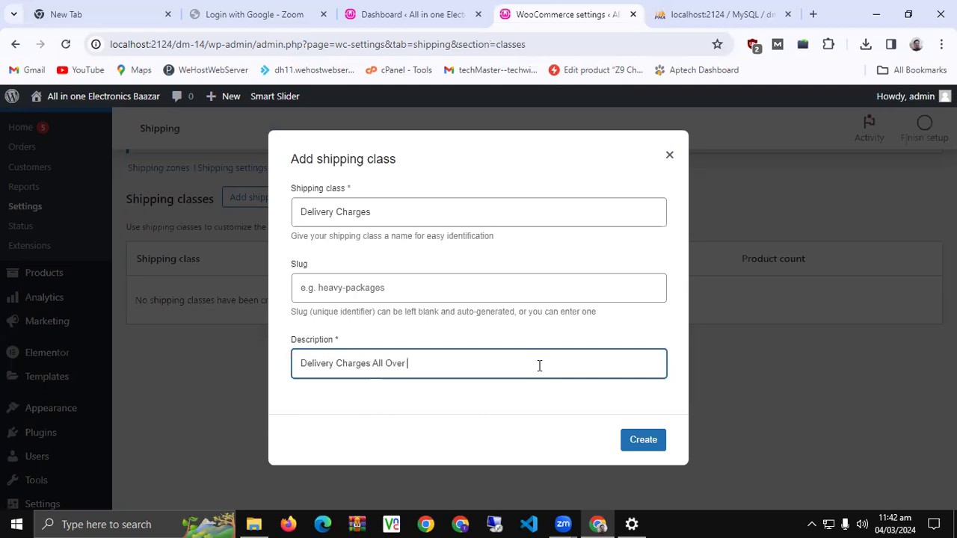
type("Pakistan")
left_click(632, 443)
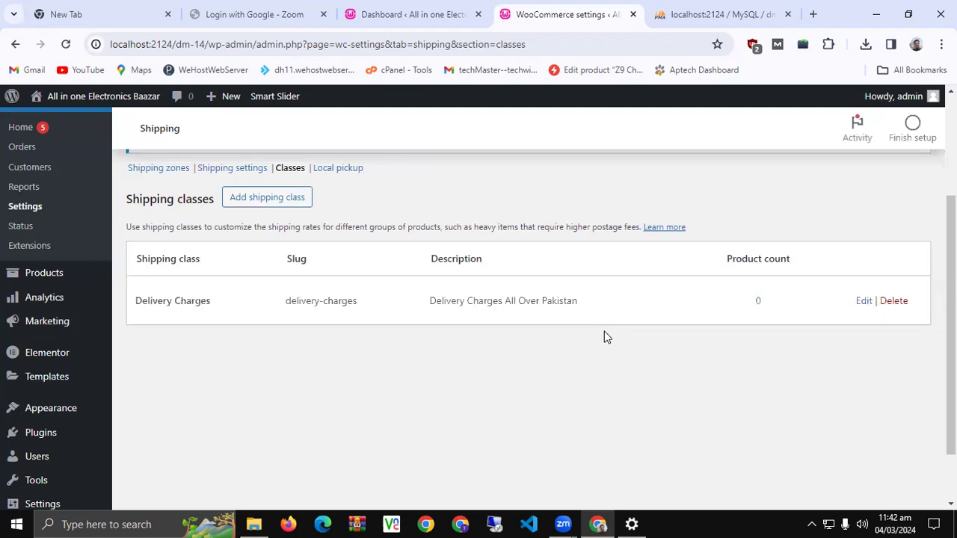
View the Shipping options for the cart calculator and default shipping destination
left_click(247, 171)
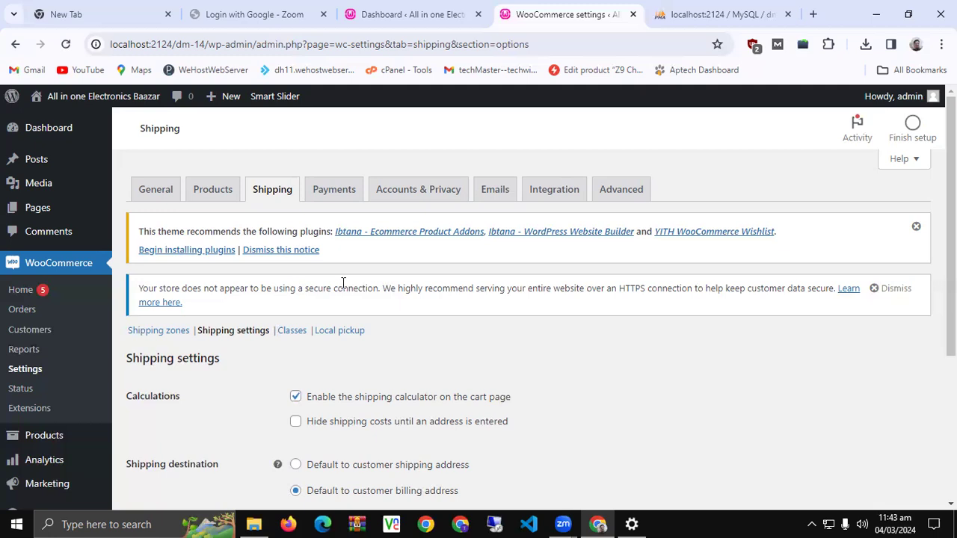
scroll(388, 284, "down", 1)
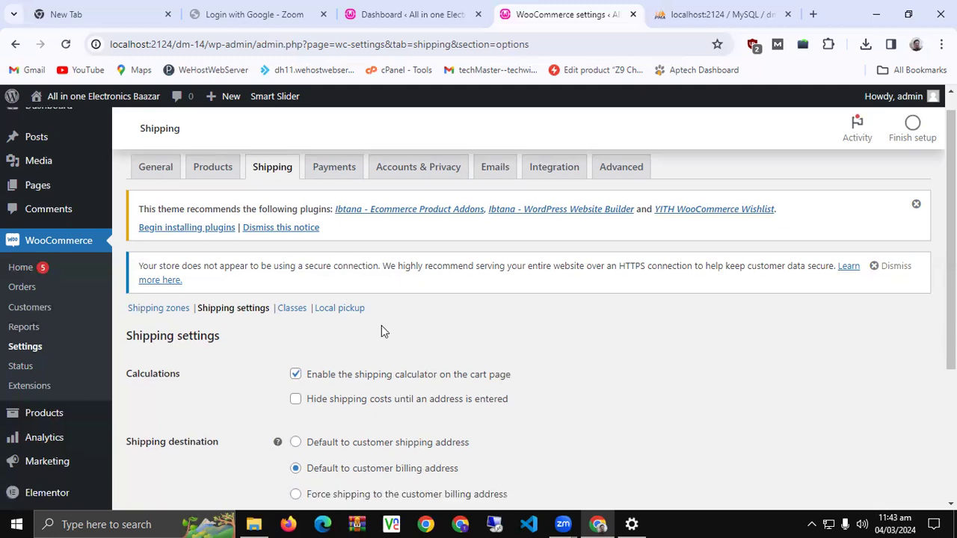
Delete the single-region Pakistan zone with Free shipping from the zones list
left_click(182, 310)
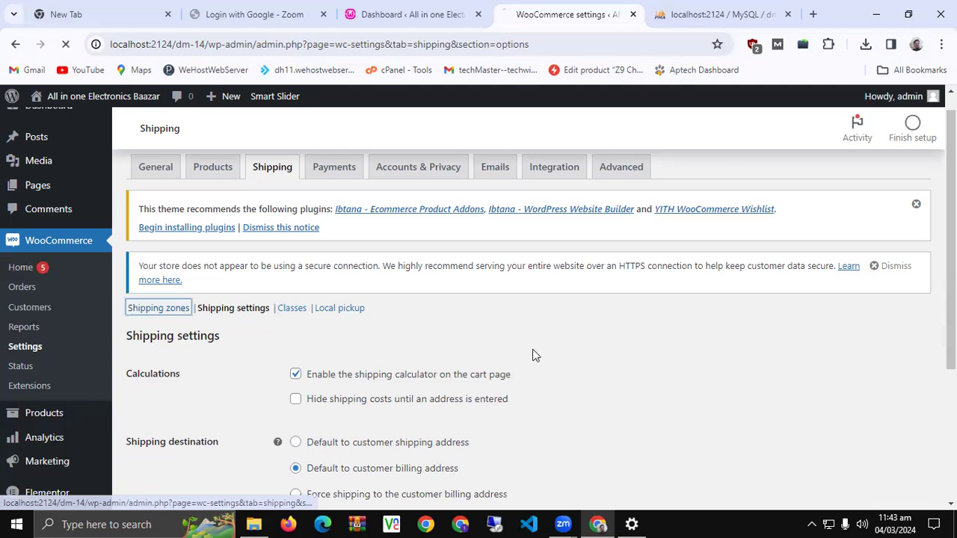
scroll(394, 367, "down", 2)
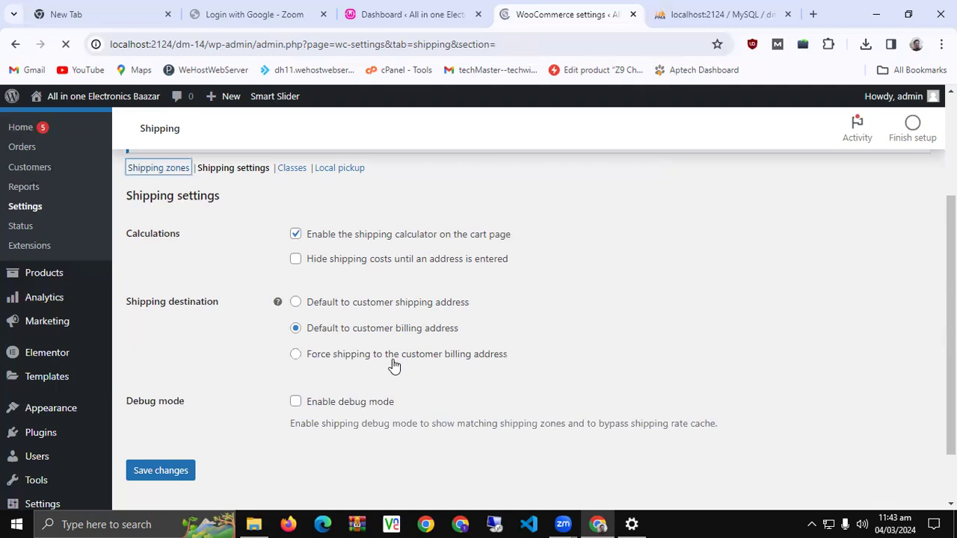
scroll(411, 241, "down", 1)
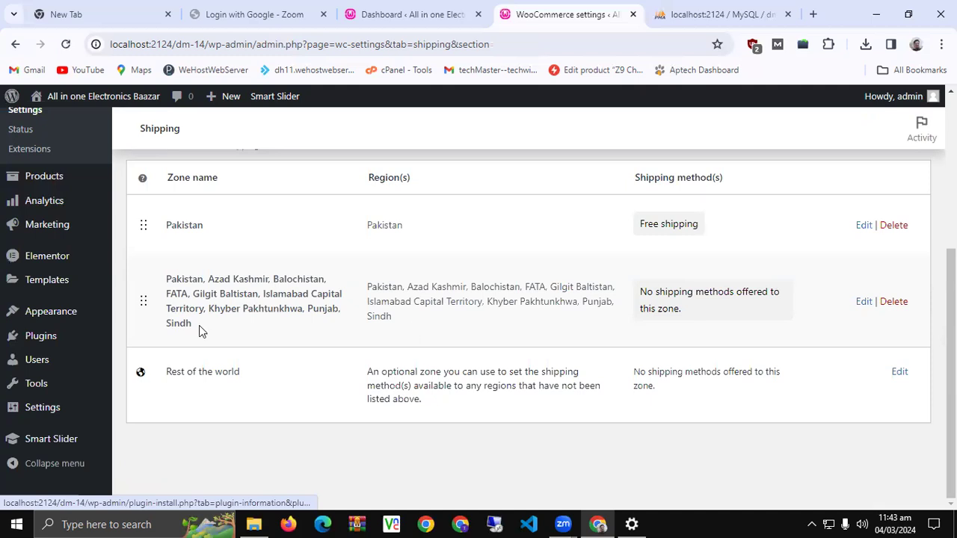
left_click(893, 226)
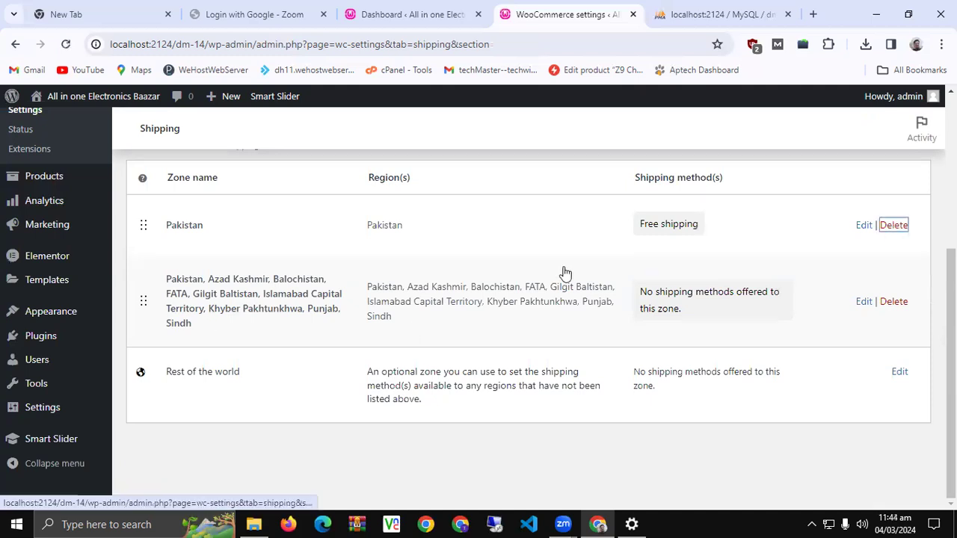
key("Return")
key("Escape")
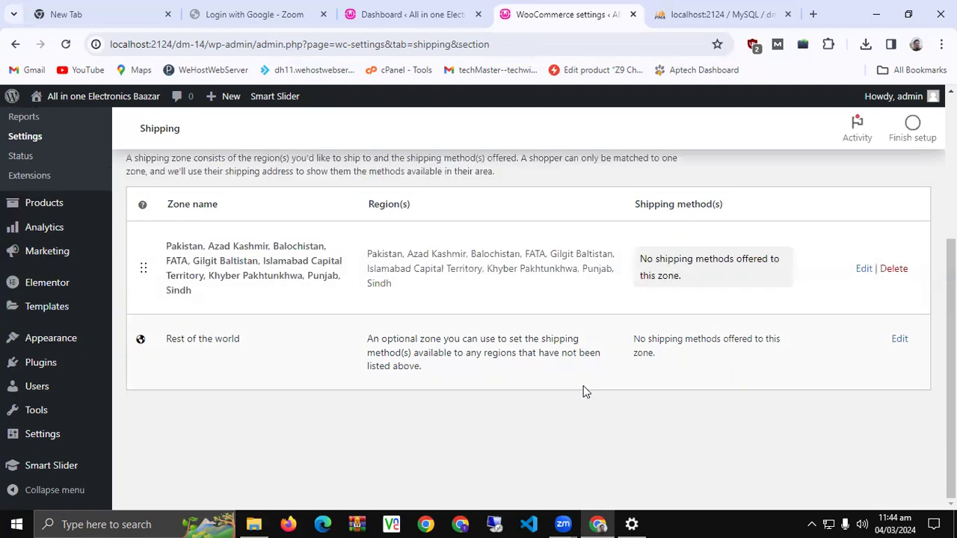
Choose Flat rate as a new shipping method for the all-regions Pakistan zone
left_click(864, 272)
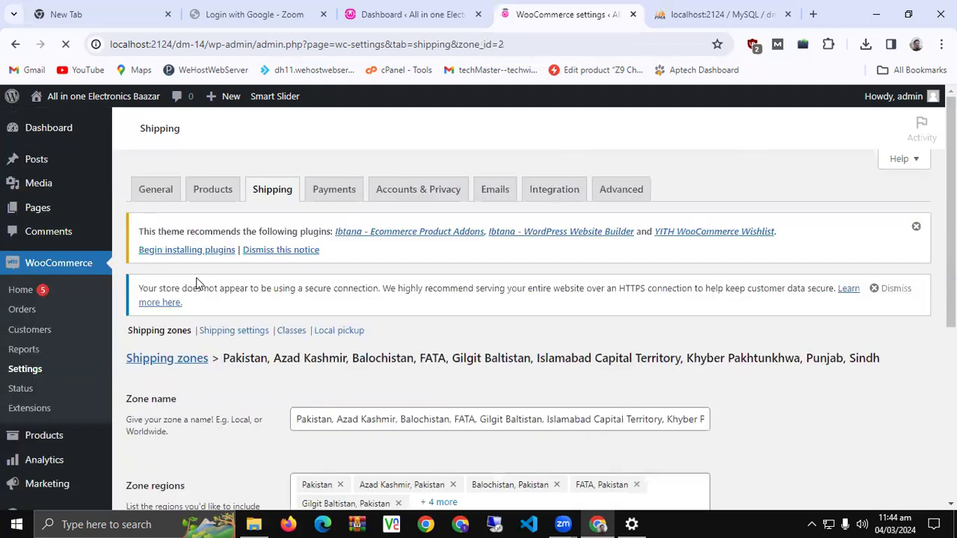
scroll(352, 418, "down", 4)
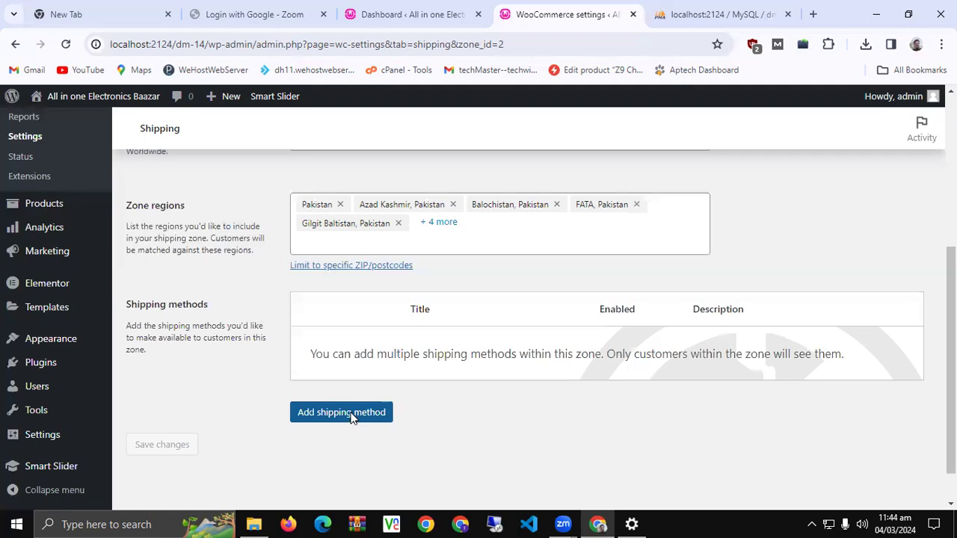
left_click(353, 417)
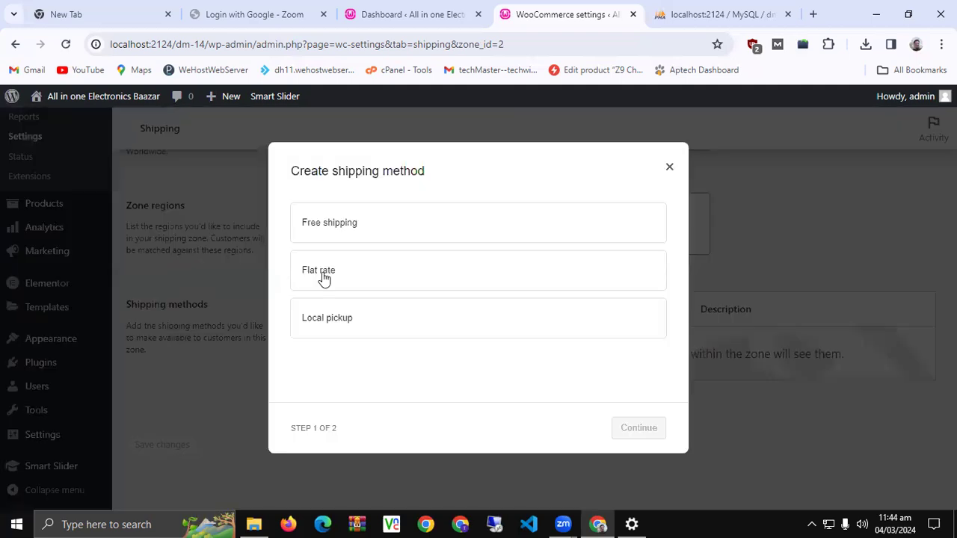
left_click(377, 276)
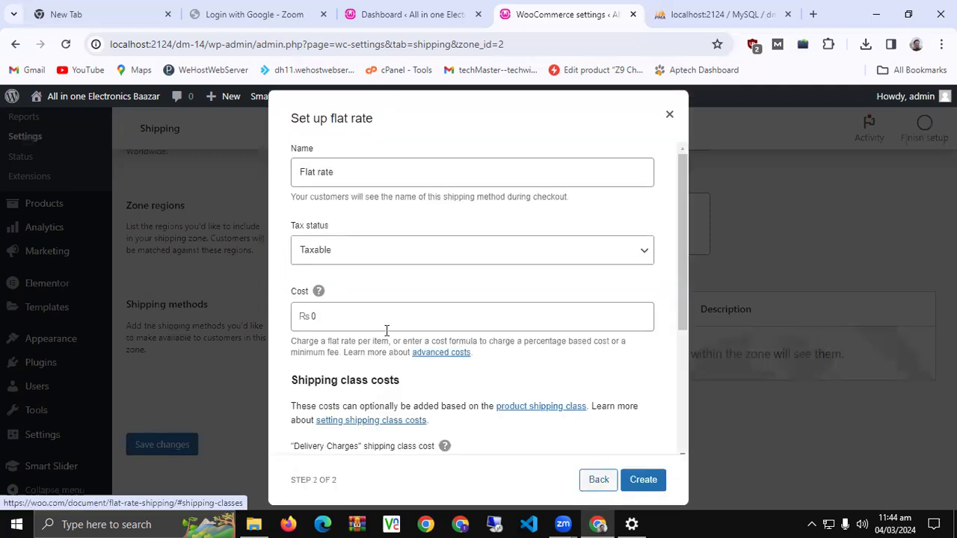
Enter 400 as the flat rate's Delivery Charges shipping class cost
scroll(376, 349, "down", 3)
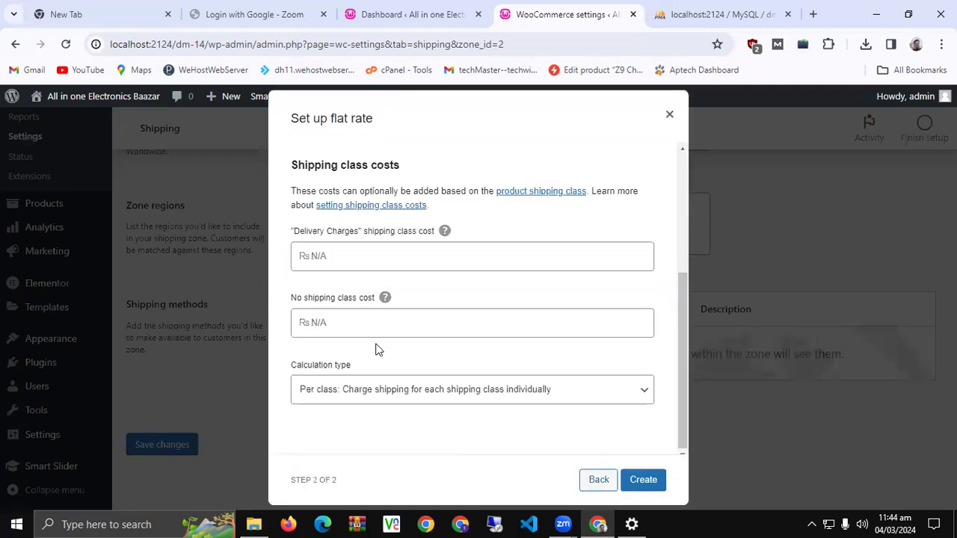
scroll(377, 349, "up", 3)
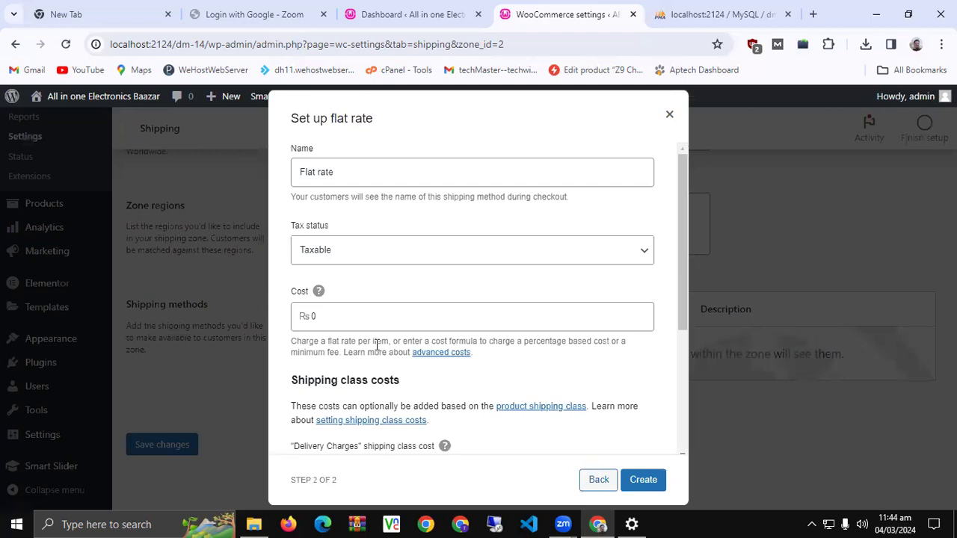
left_click(412, 249)
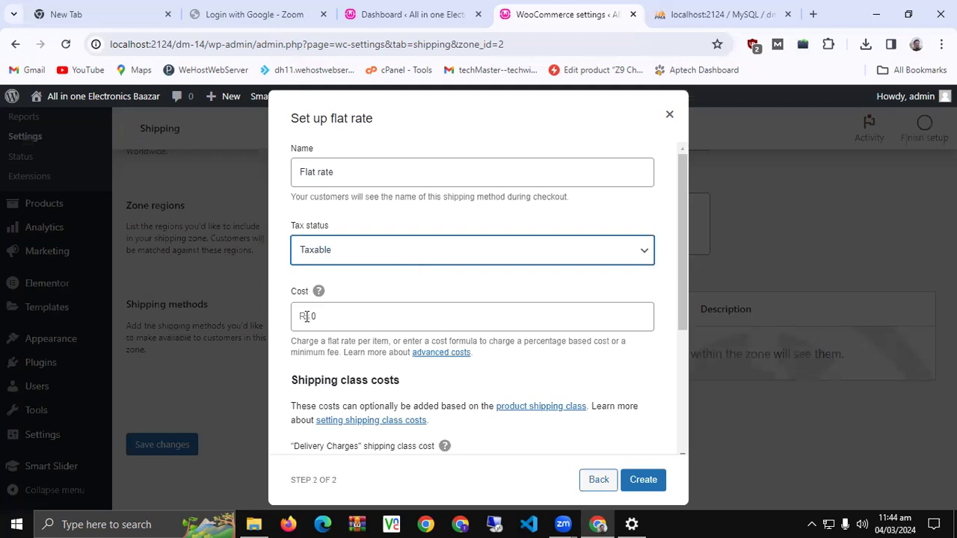
scroll(469, 356, "down", 3)
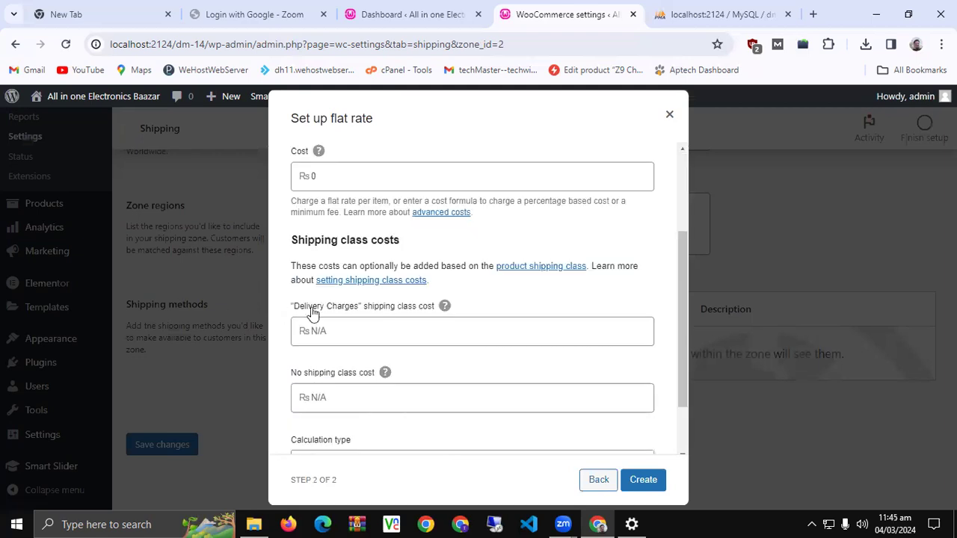
scroll(312, 314, "up", 3)
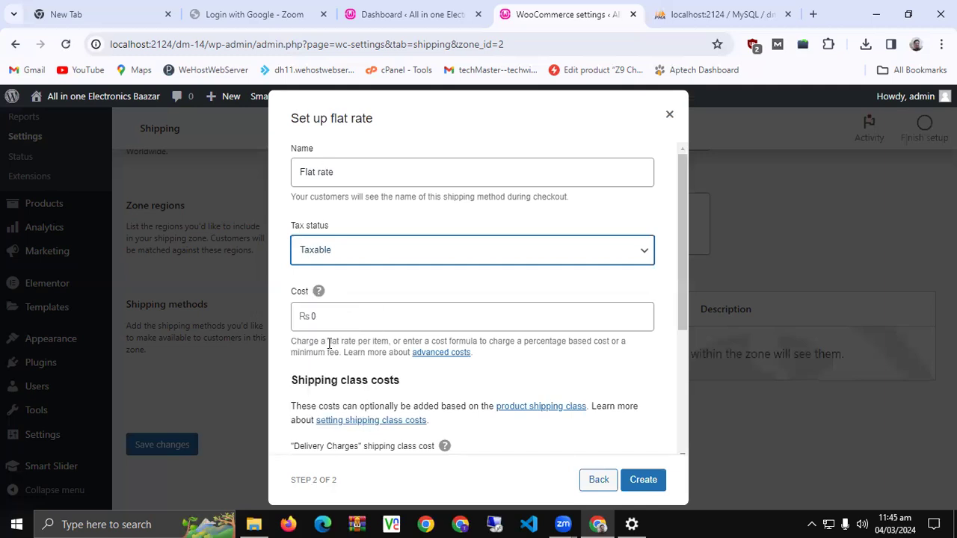
scroll(318, 342, "down", 3)
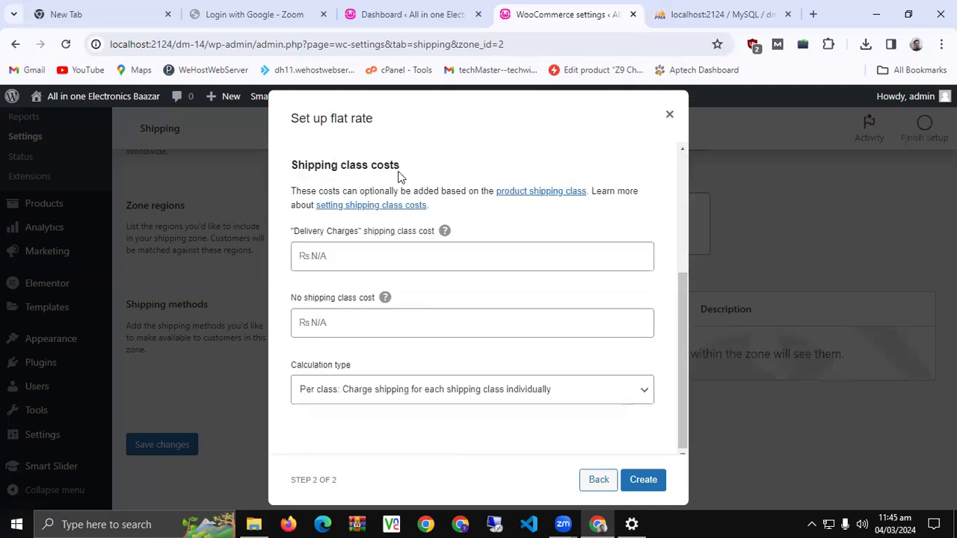
left_click(345, 252)
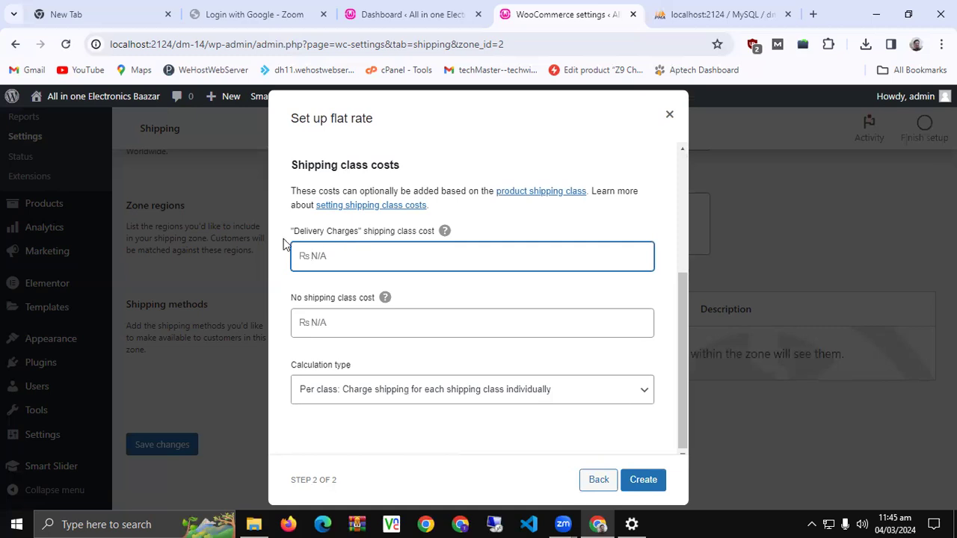
left_click_drag(298, 232, 360, 234)
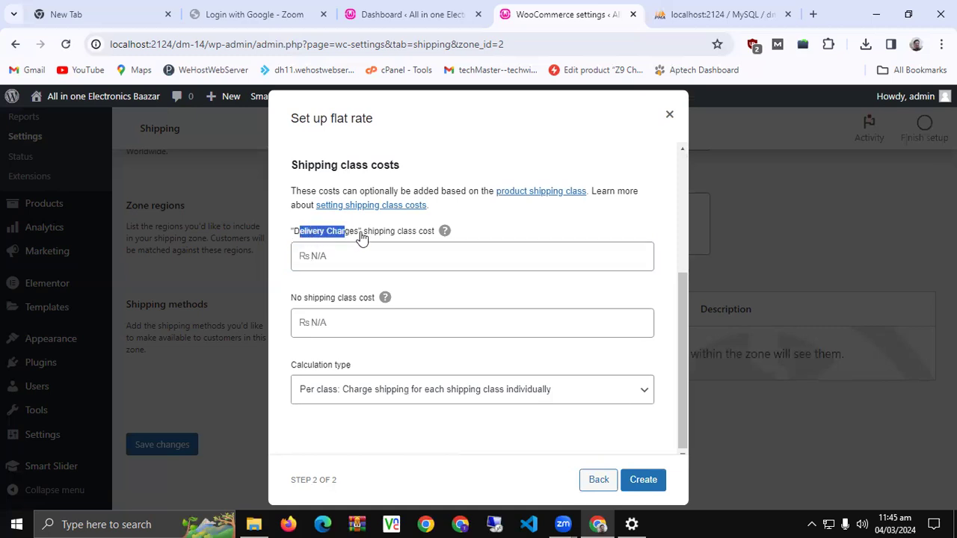
left_click(350, 253)
type("400")
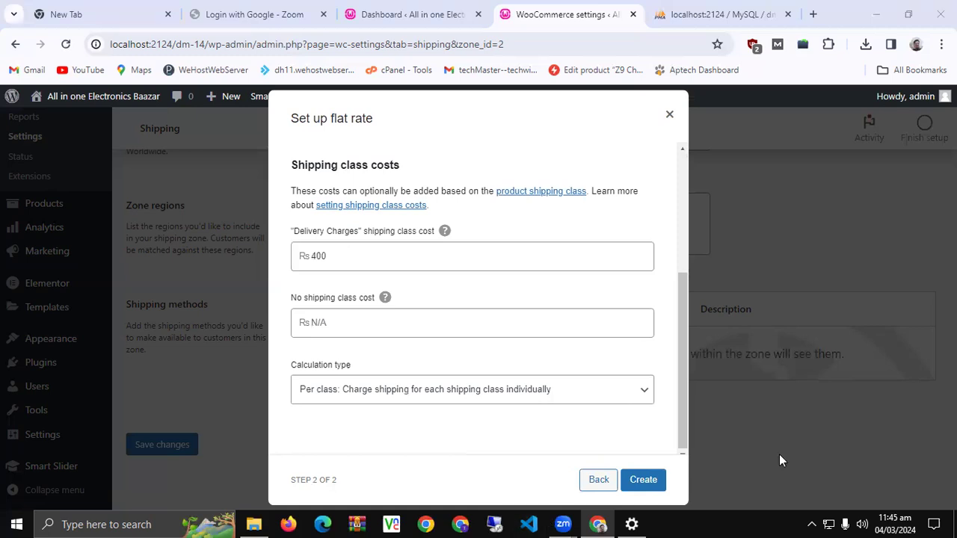
Create the Flat rate method so it appears enabled in the Pakistan zone
left_click(639, 486)
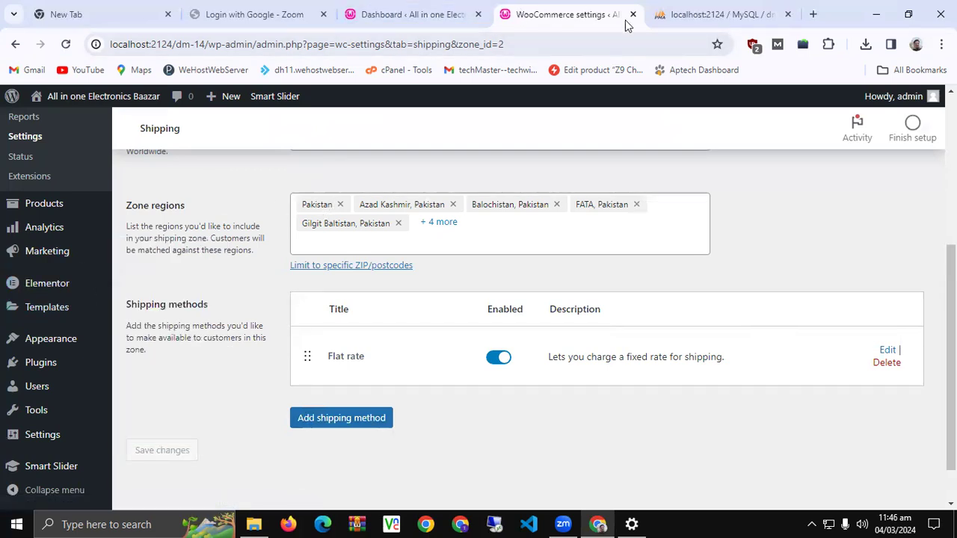
scroll(279, 348, "down", 1)
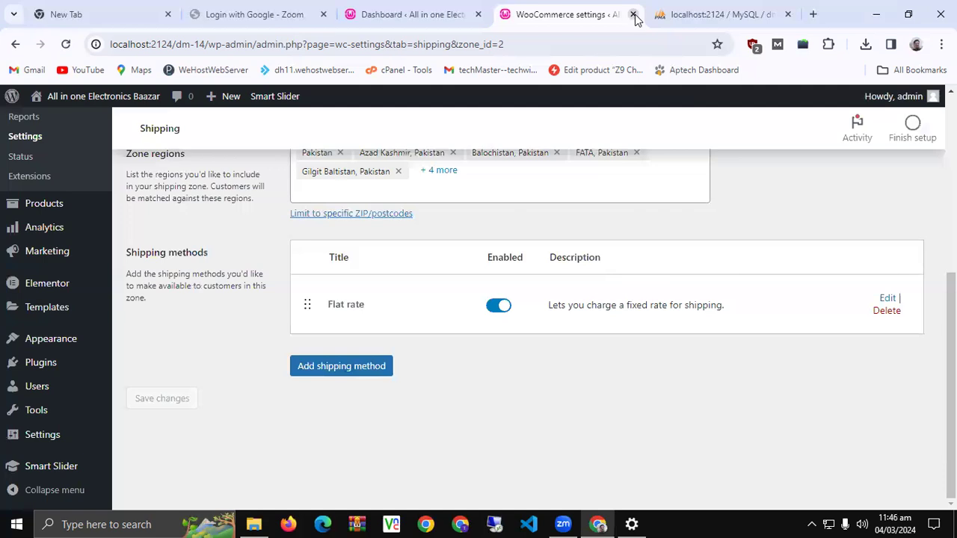
Close the shipping settings and open Marketing > Coupons in a new tab
left_click(633, 15)
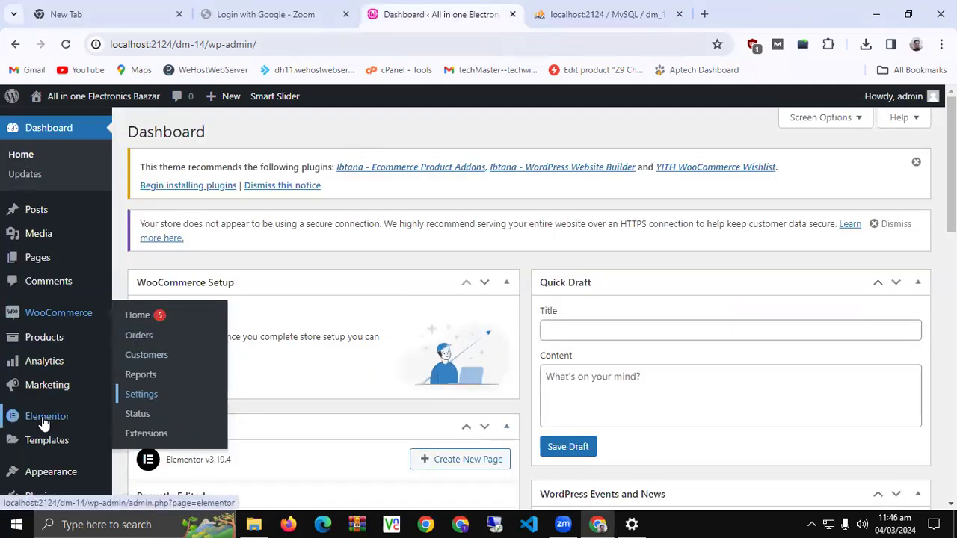
mouse_move(45, 339)
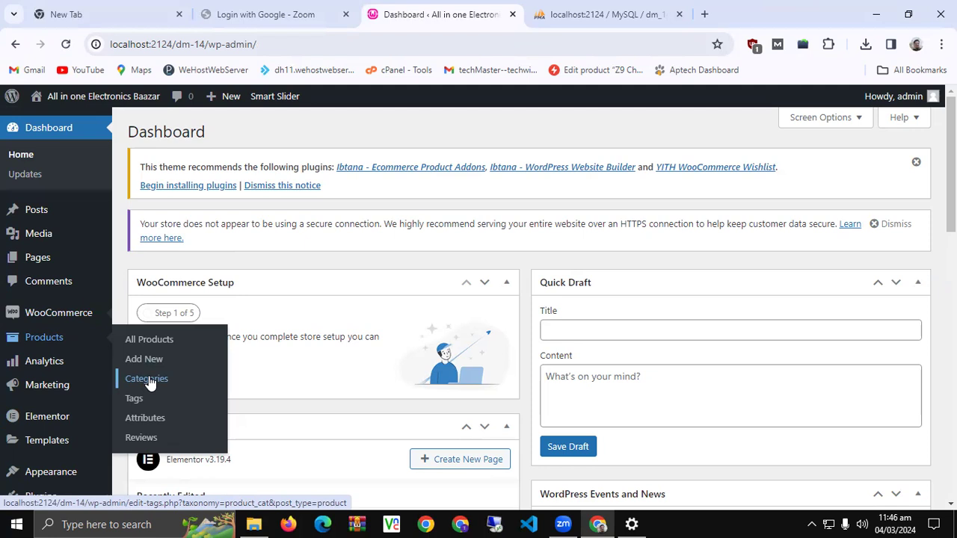
mouse_move(61, 386)
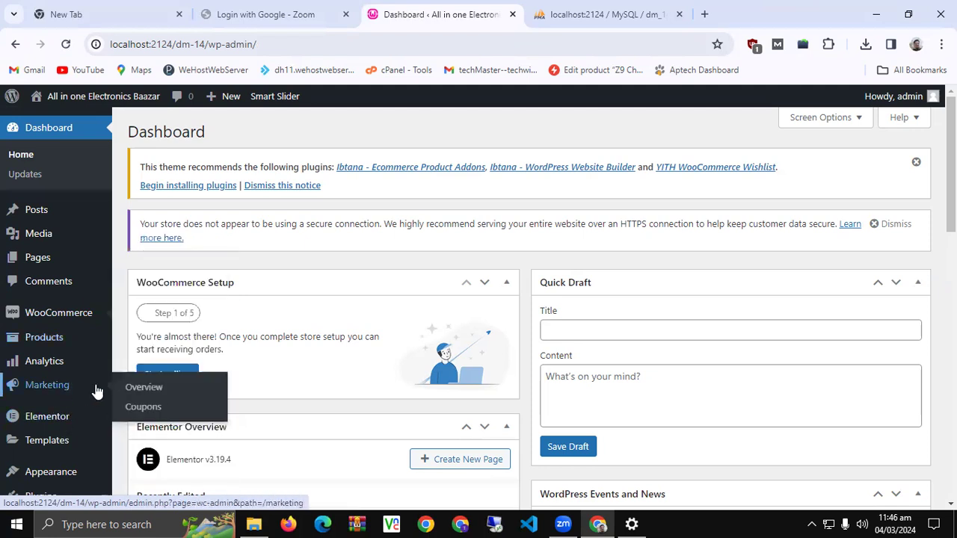
middle_click(145, 414)
left_click(560, 14)
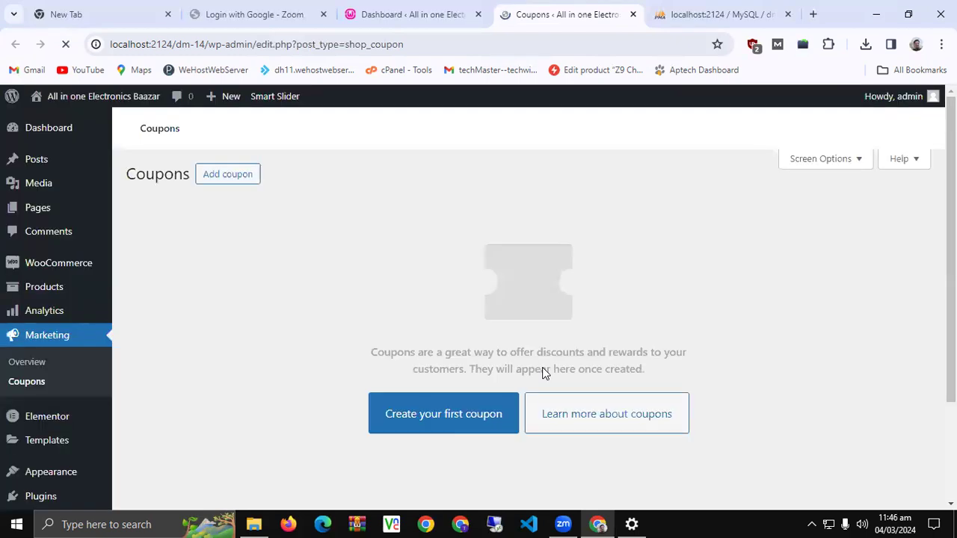
Start the store's first coupon so a blank Add new coupon form appears
left_click(433, 424)
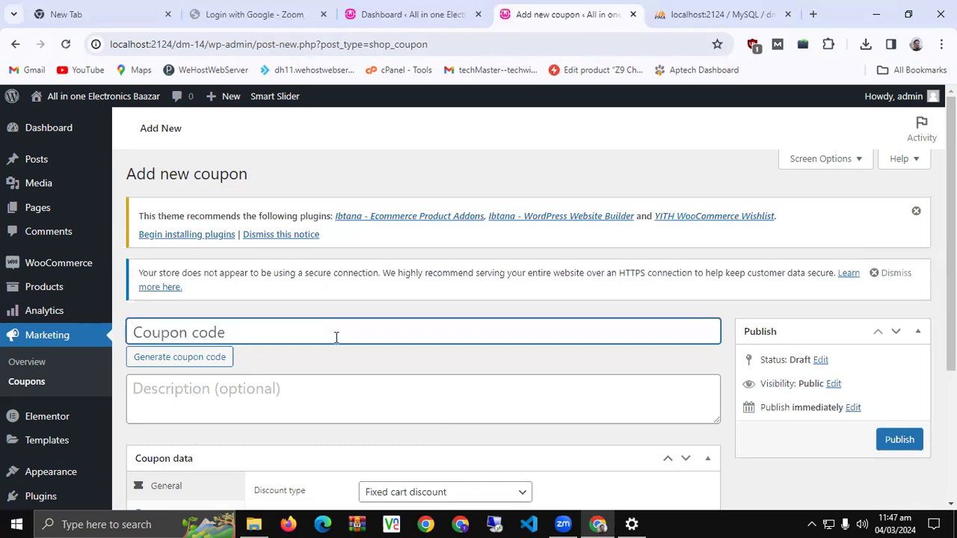
Enter coupon code Flat20 with a 20% percentage discount
type("Flat20")
scroll(336, 337, "down", 3)
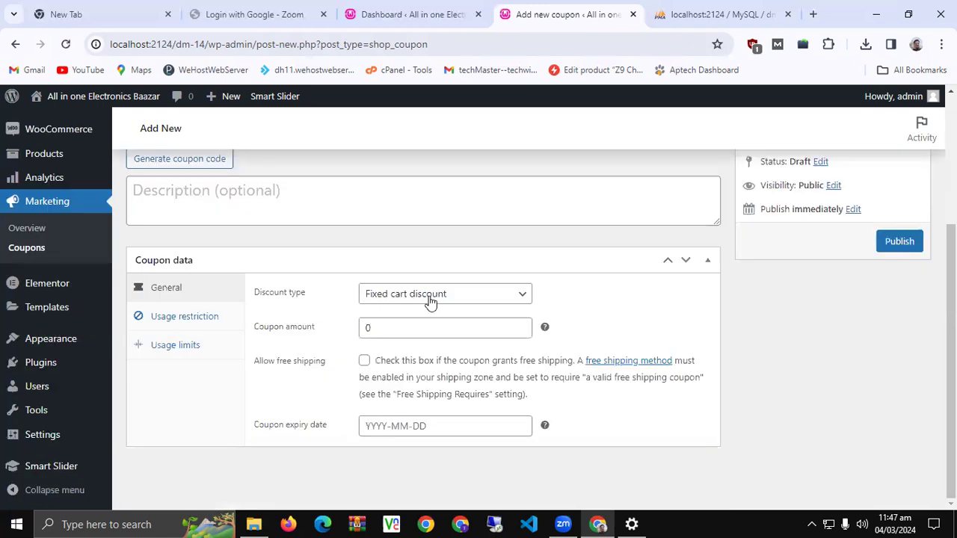
double_click(403, 331)
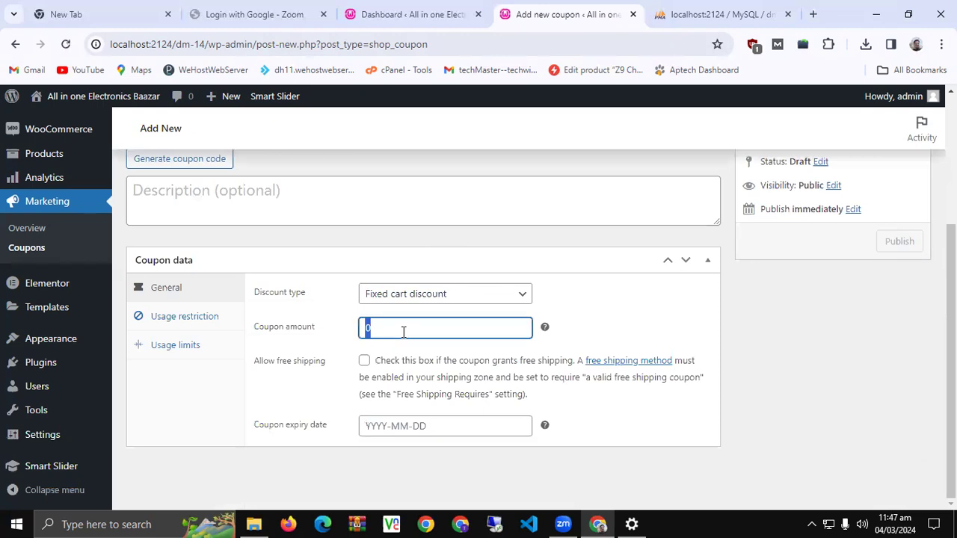
type("20")
left_click(404, 295)
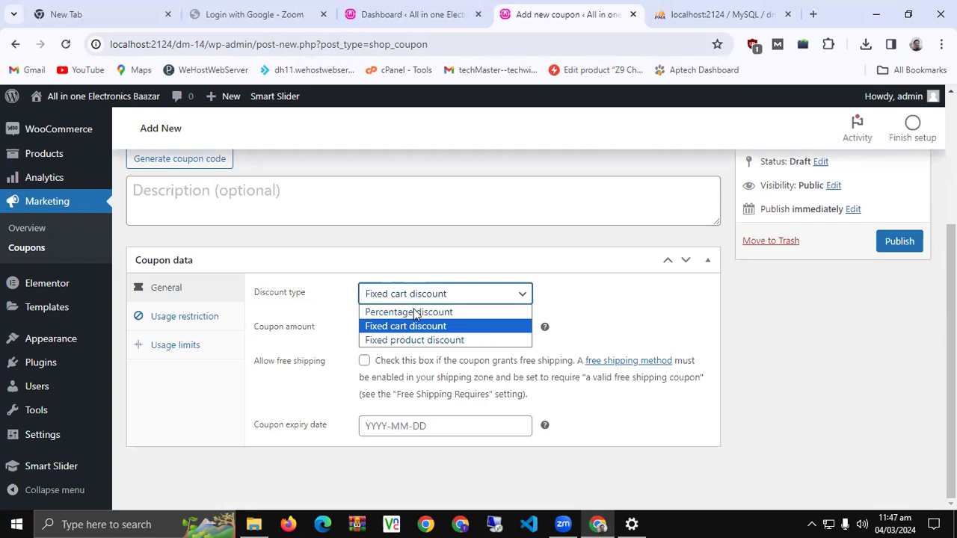
left_click(416, 313)
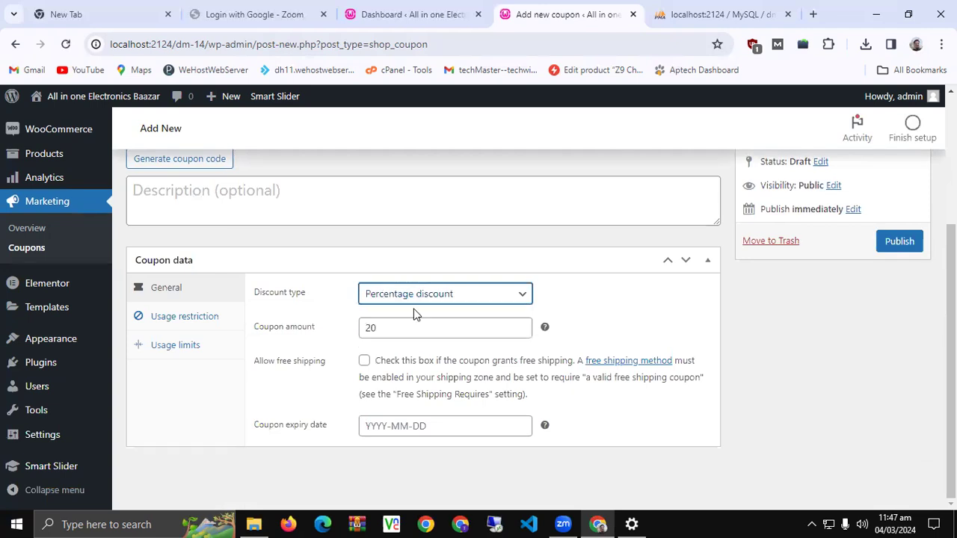
Set a minimum spend of 8000 under Usage restriction, leaving maximum spend empty
left_click(181, 323)
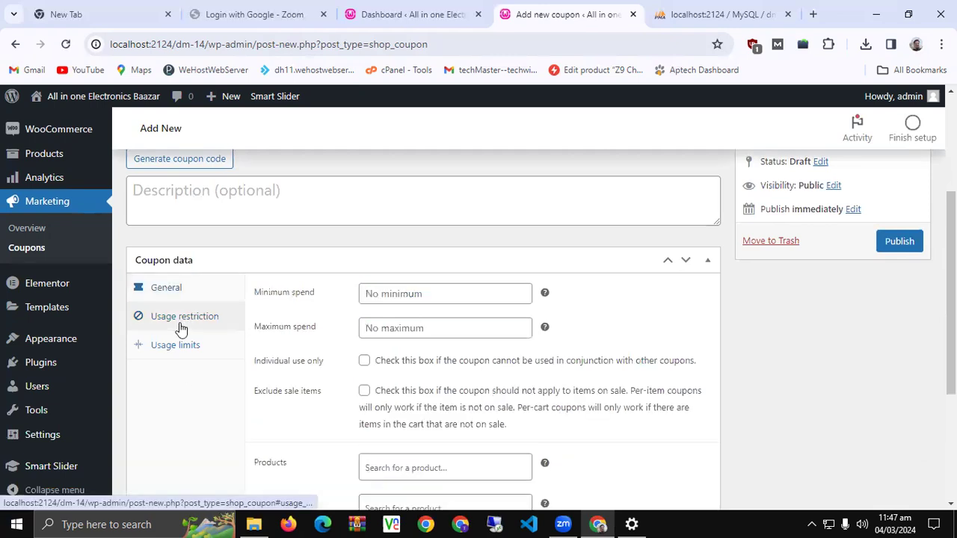
left_click(483, 300)
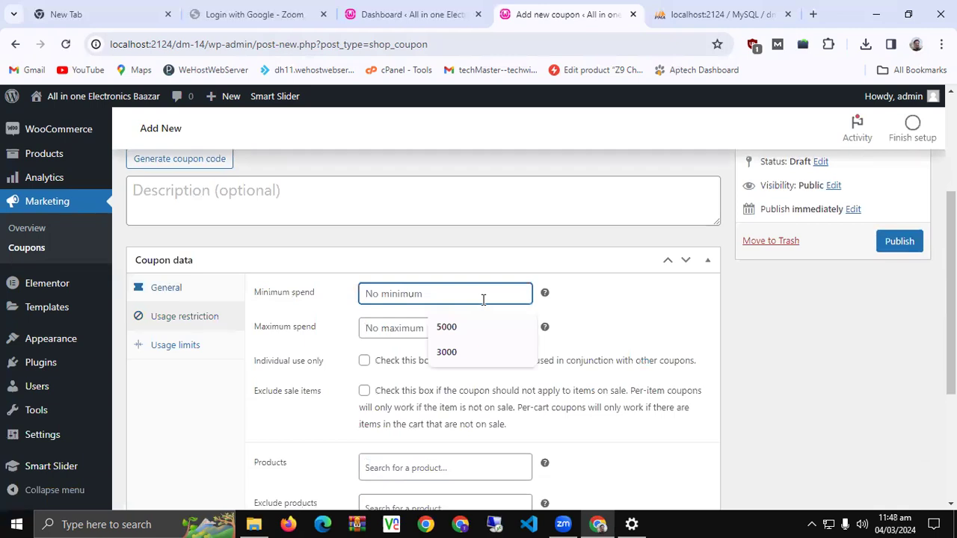
type("8000")
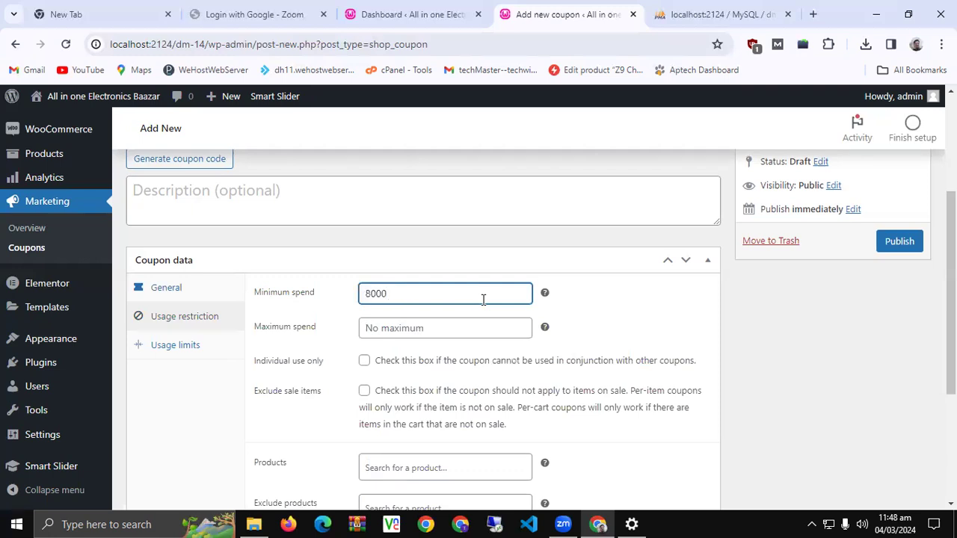
left_click(434, 327)
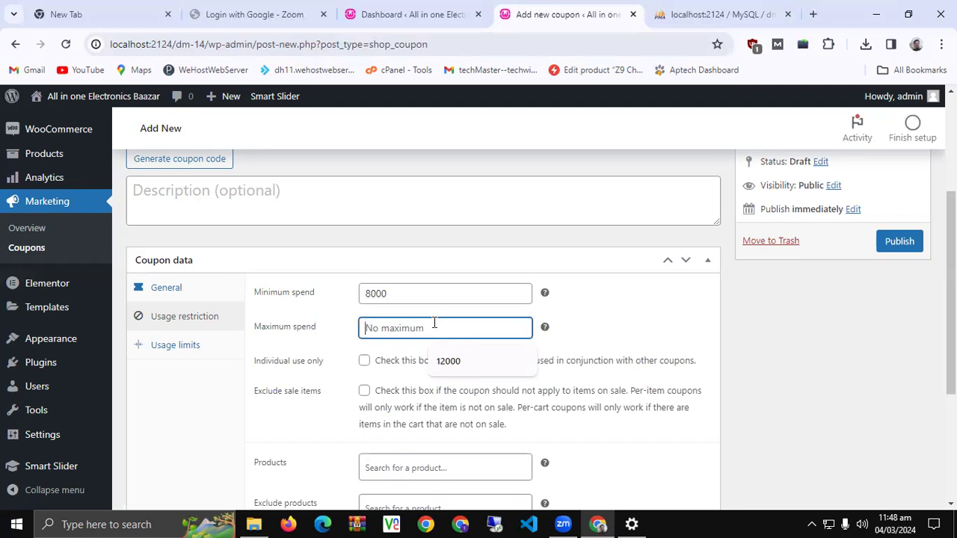
left_click(636, 337)
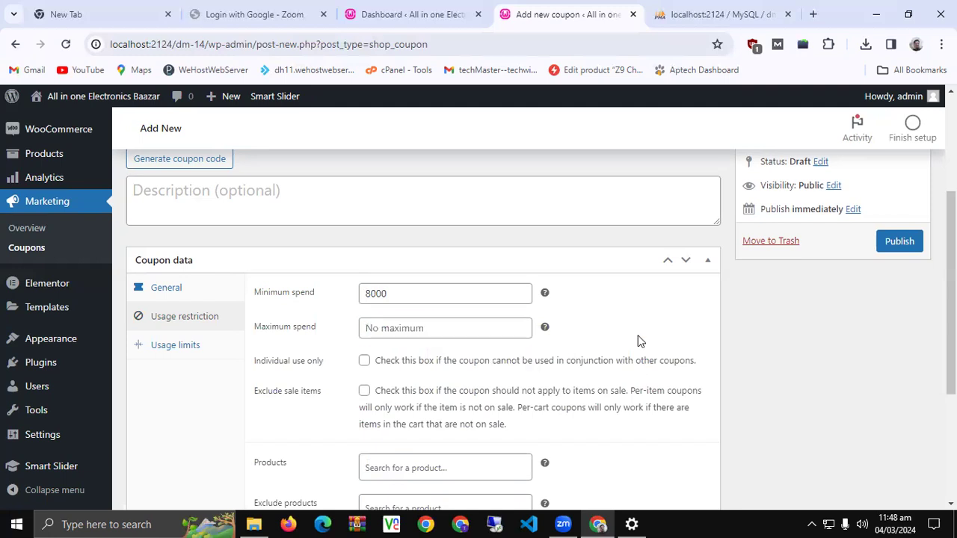
scroll(631, 340, "down", 3)
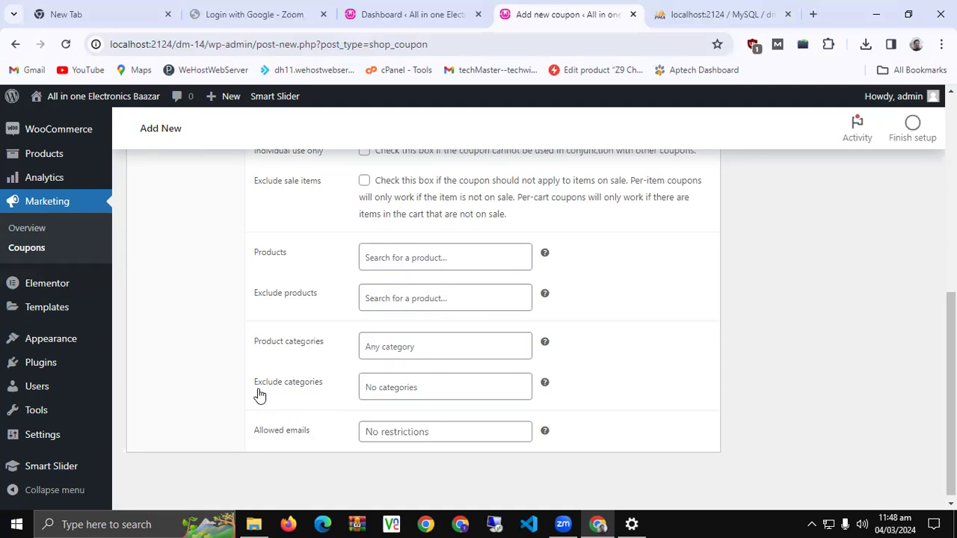
scroll(259, 395, "up", 3)
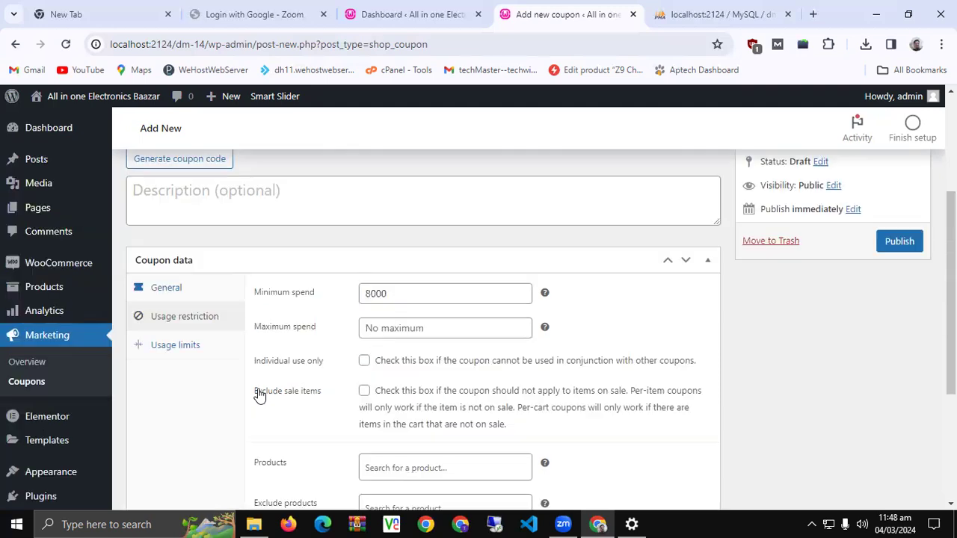
Limit the coupon to 2 uses total and 1 per user, then publish it
left_click(172, 350)
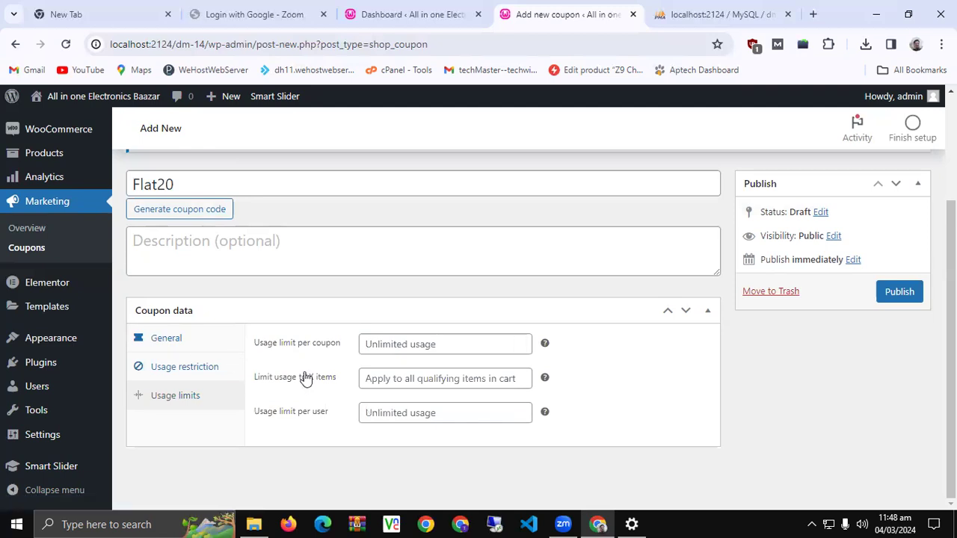
left_click(407, 407)
type("1")
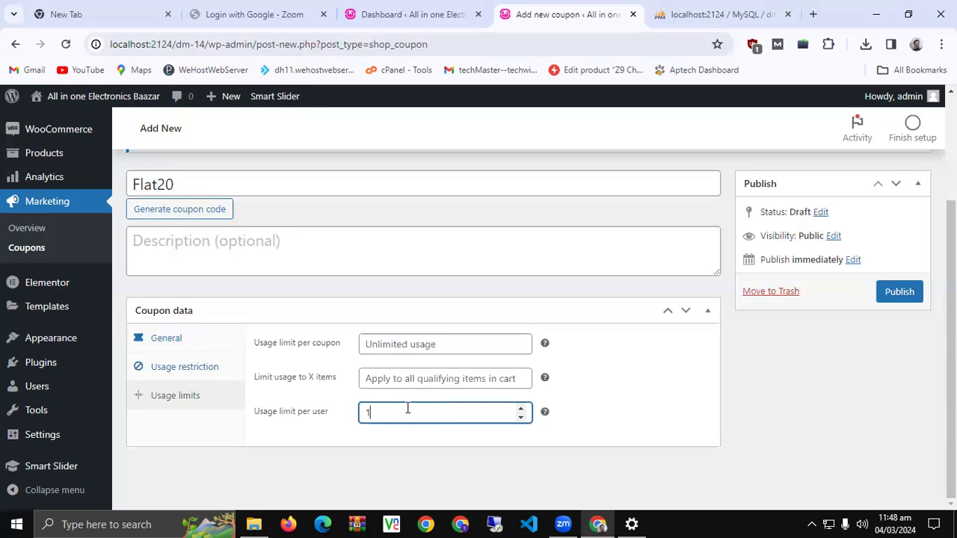
left_click(430, 472)
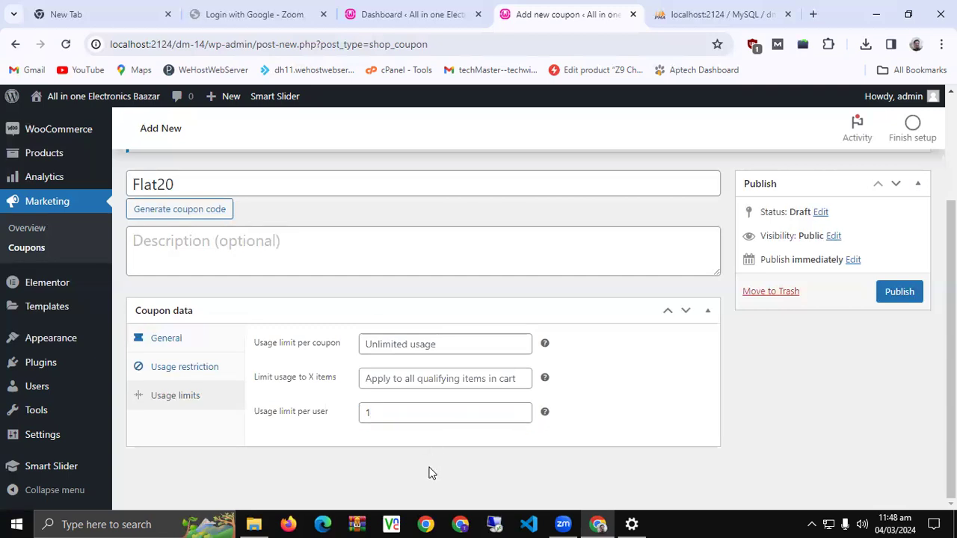
left_click(385, 345)
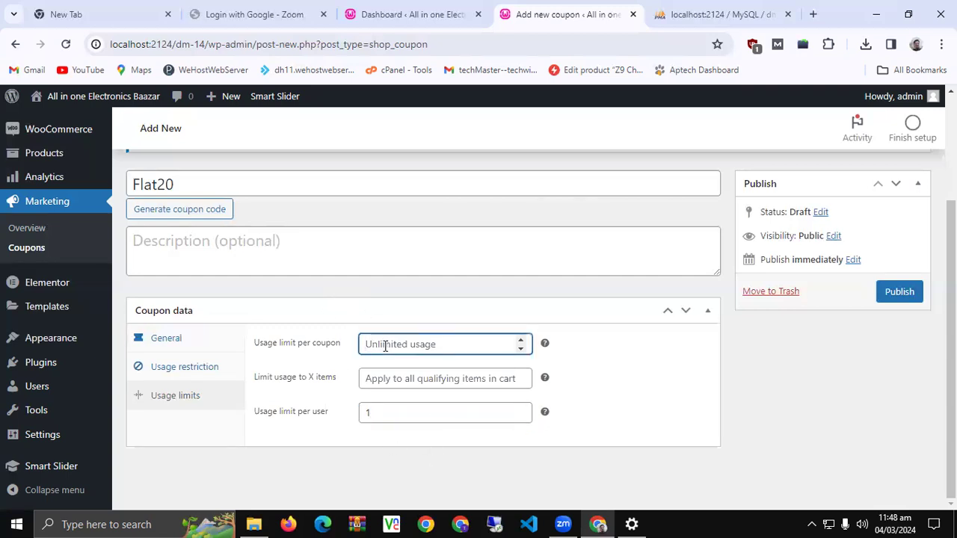
type("2")
left_click(651, 353)
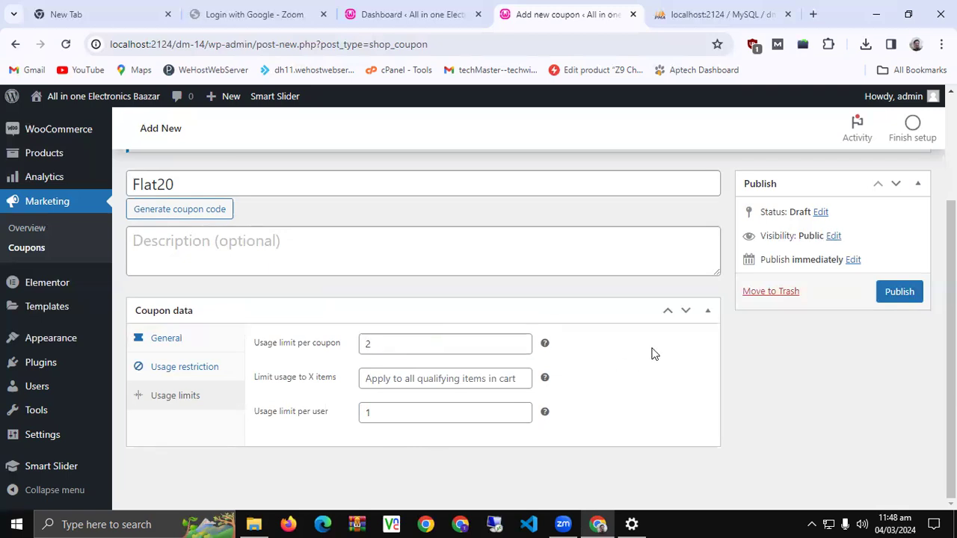
left_click(899, 292)
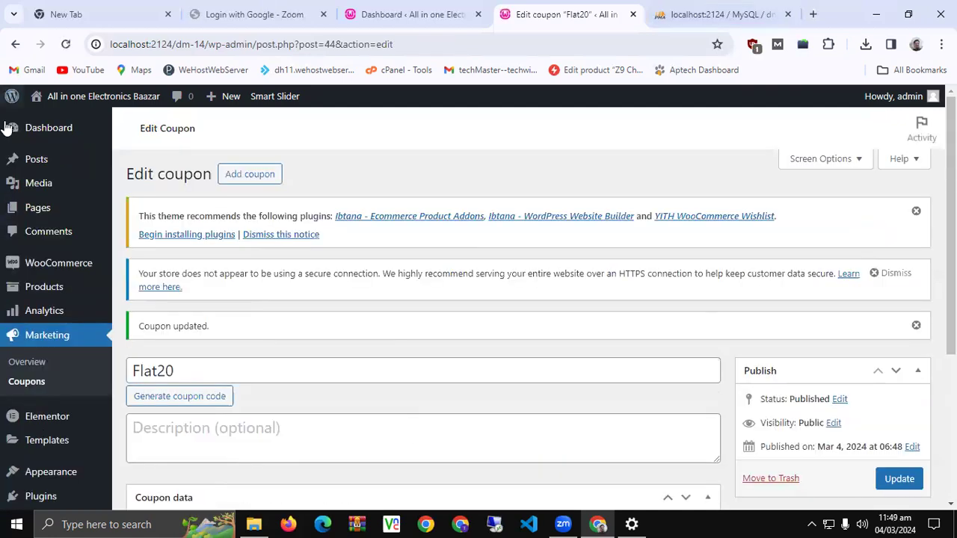
Open Products > Categories in a new browser tab and switch to it
mouse_move(41, 286)
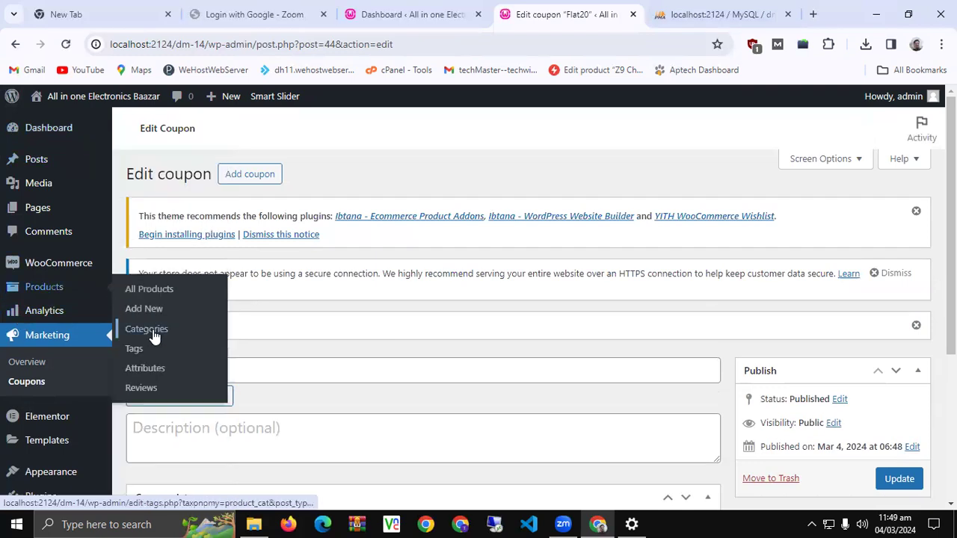
middle_click(152, 335)
left_click(591, 9)
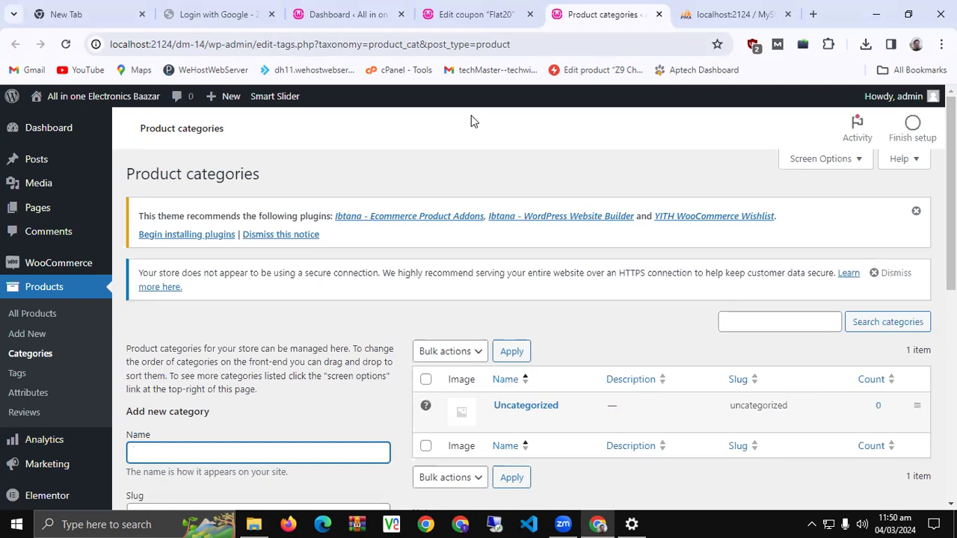
Create the Electronic product category and set it as the default category
scroll(269, 239, "down", 3)
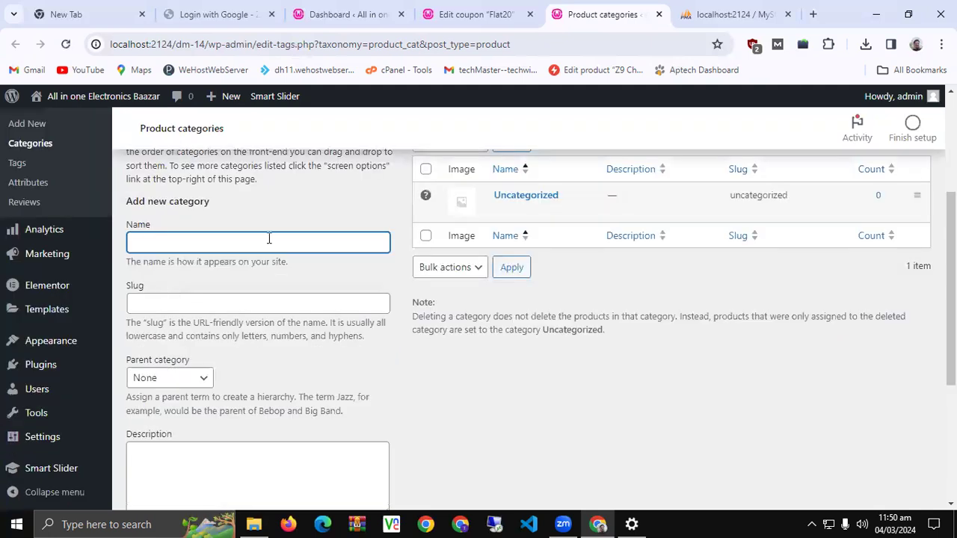
type("Electronic")
scroll(267, 242, "down", 3)
left_click(187, 441)
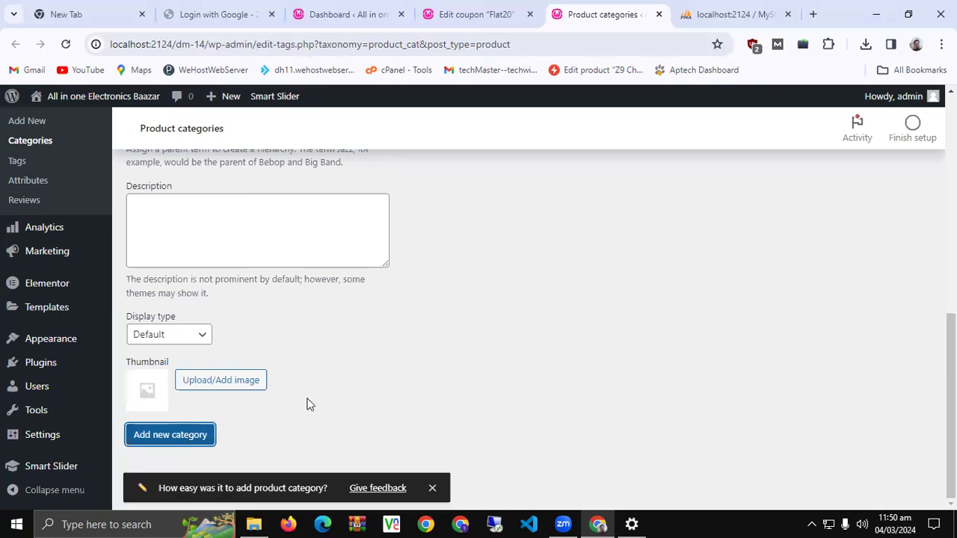
scroll(306, 404, "up", 5)
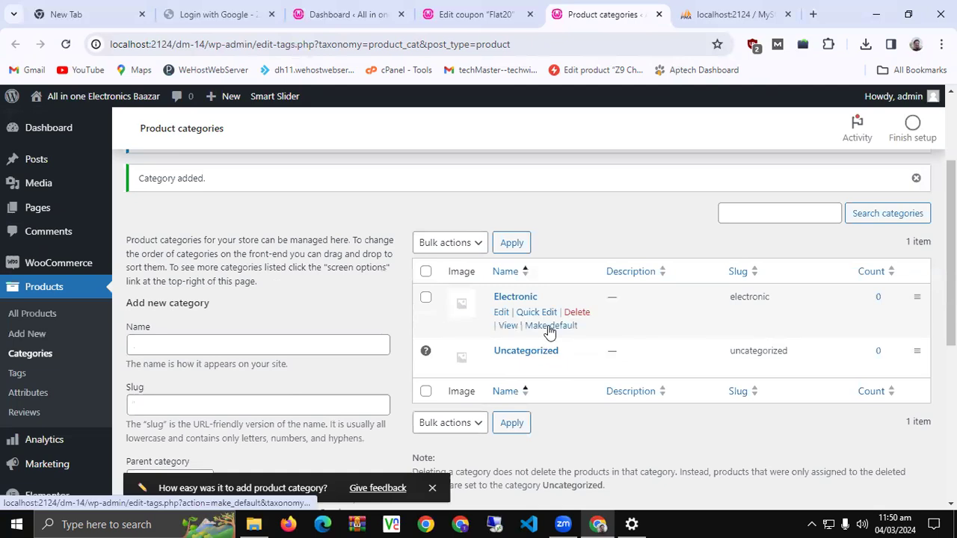
left_click(550, 328)
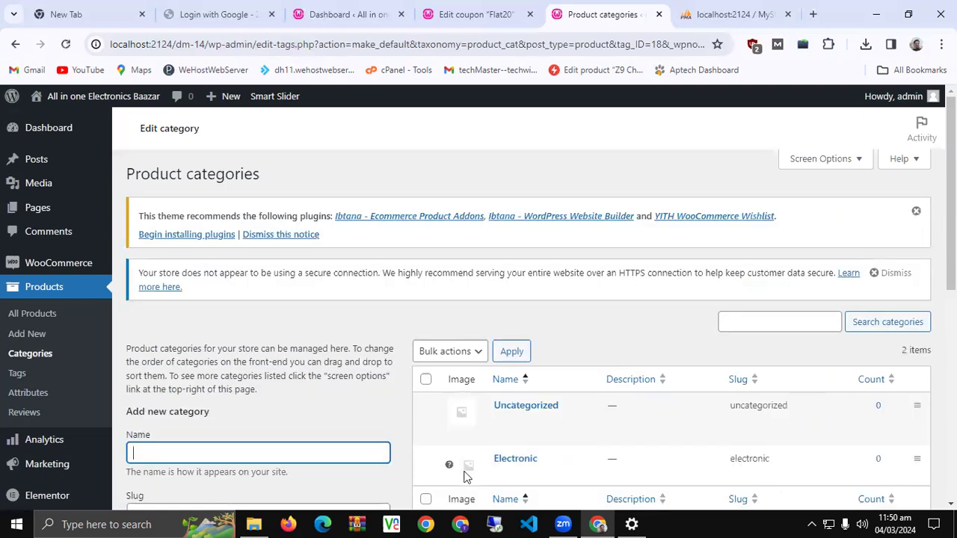
Delete the Uncategorized category and add a Mobile Phones category
left_click(576, 420)
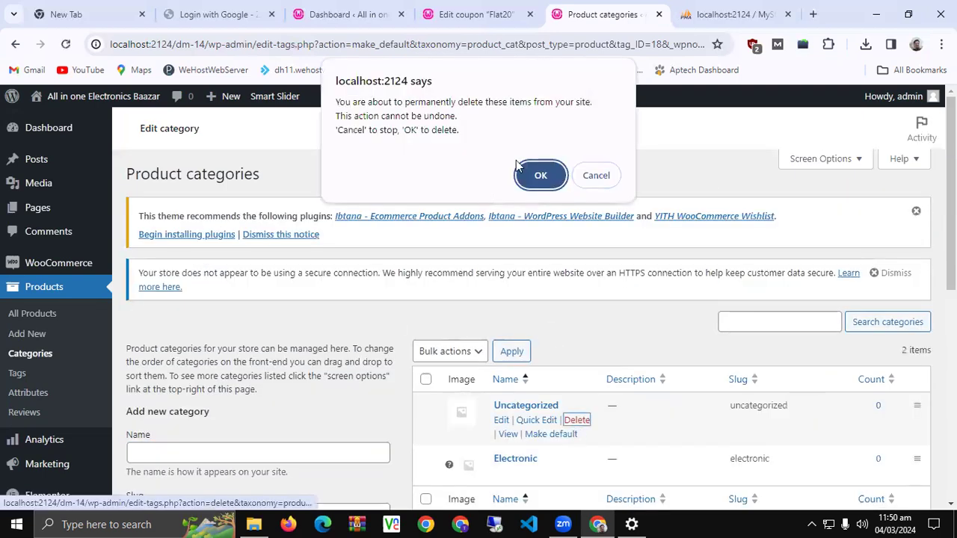
left_click(537, 177)
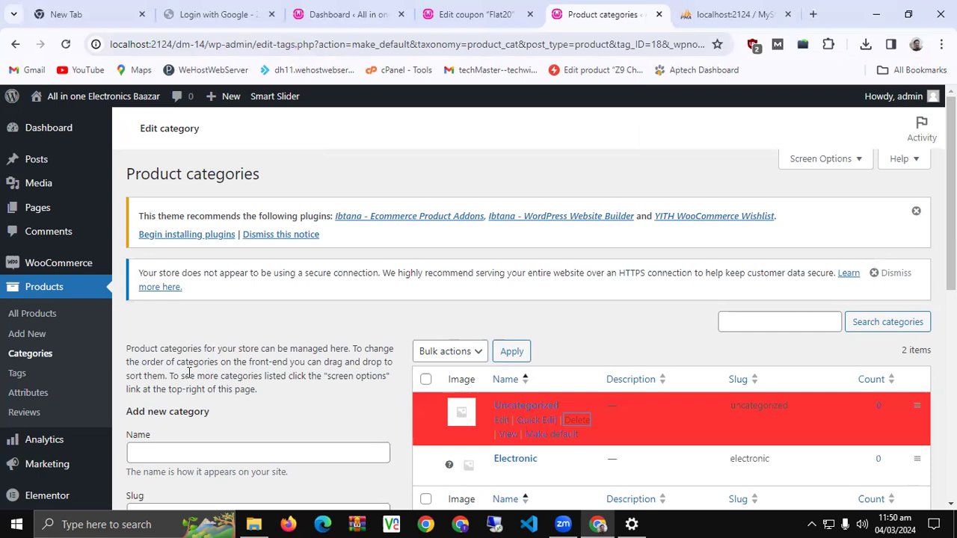
scroll(211, 312, "down", 2)
left_click(211, 311)
type("Mobile Phones")
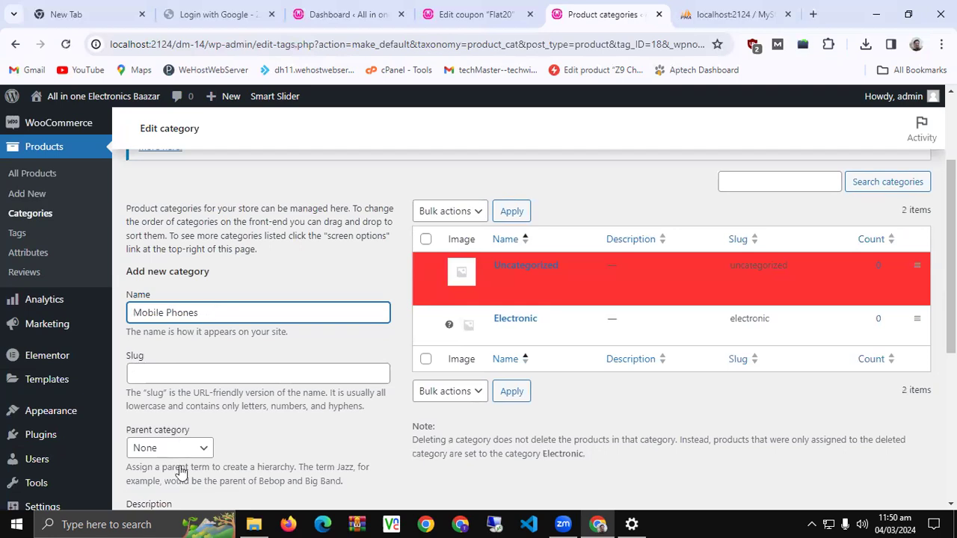
scroll(182, 474, "down", 4)
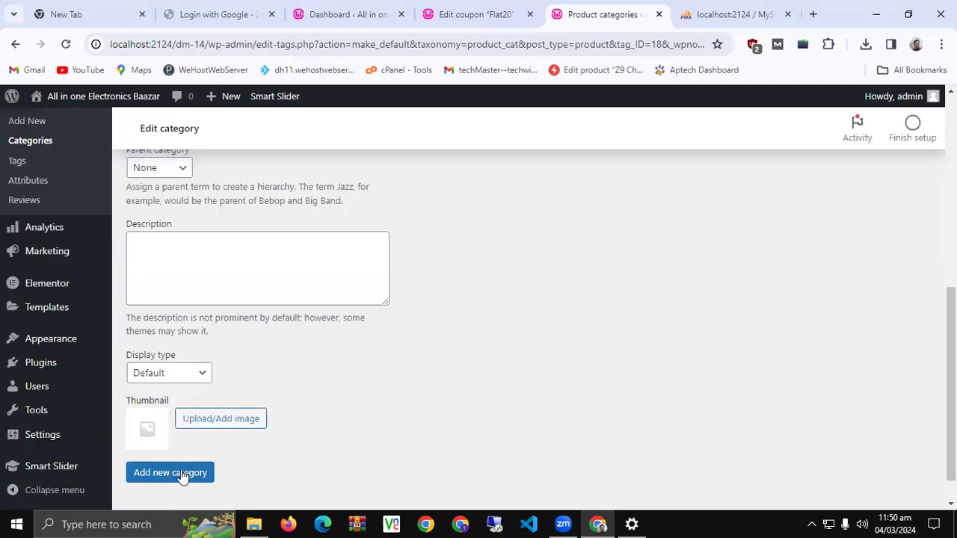
scroll(266, 324, "up", 5)
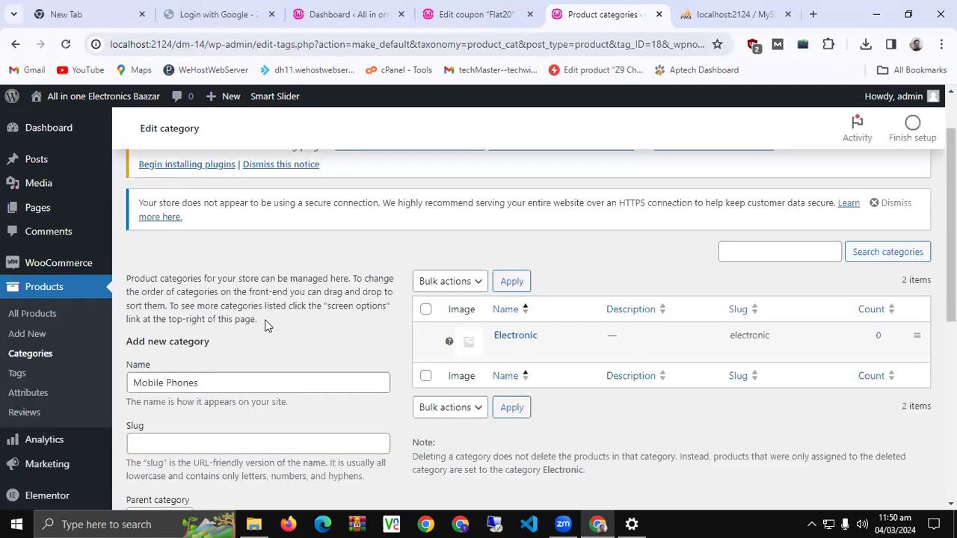
scroll(267, 324, "down", 3)
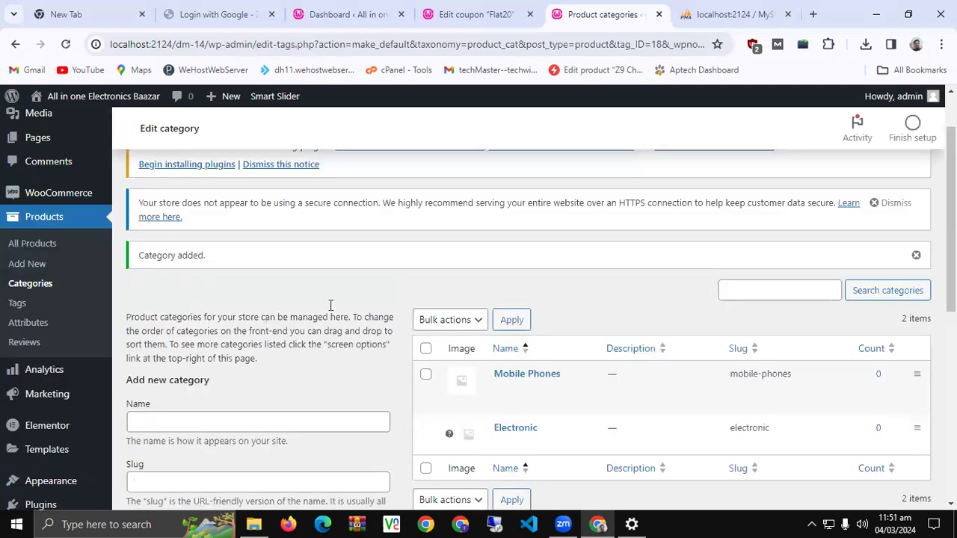
scroll(538, 242, "down", 2)
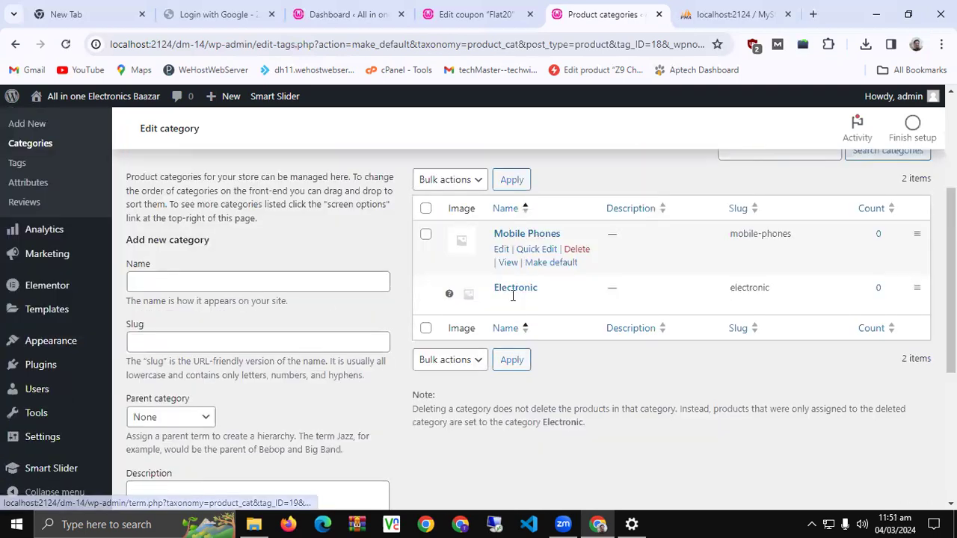
Edit Mobile Phones, set its parent category to Electronic, and update it
left_click(500, 250)
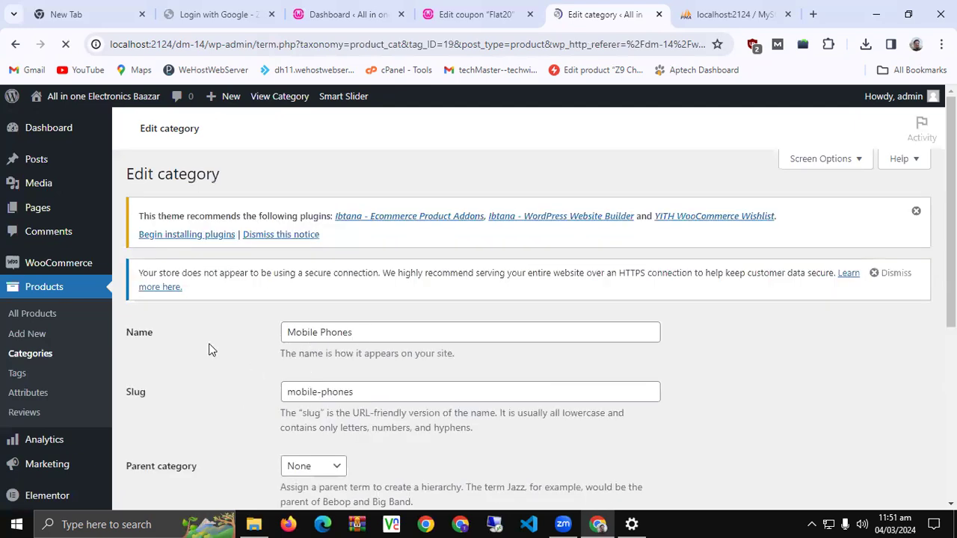
scroll(299, 332, "down", 2)
left_click(316, 330)
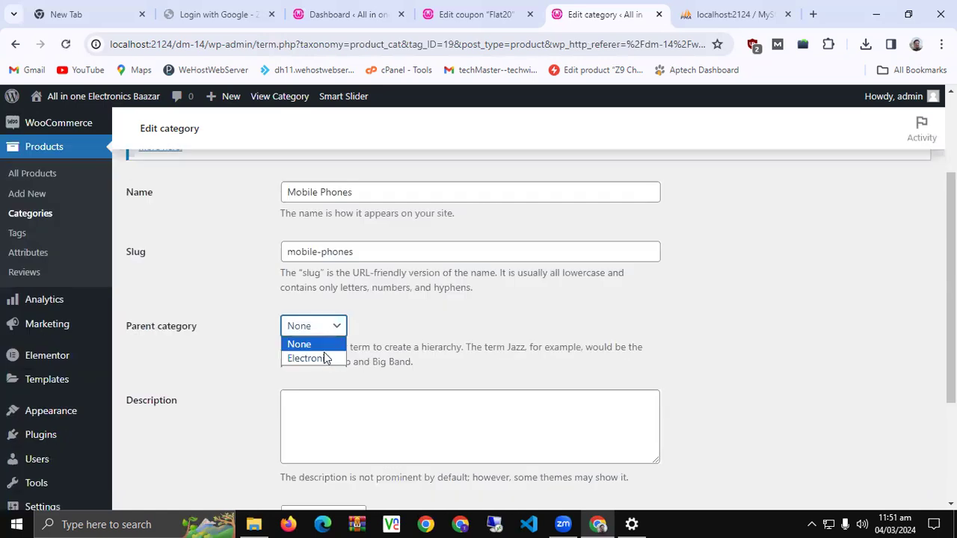
key("Down")
key("Return")
scroll(154, 454, "down", 3)
left_click(154, 451)
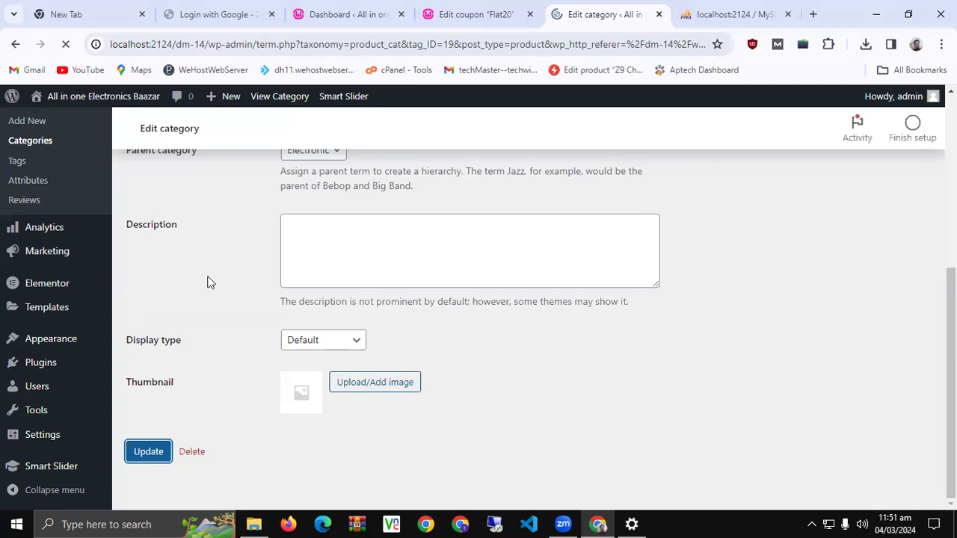
scroll(229, 303, "down", 2)
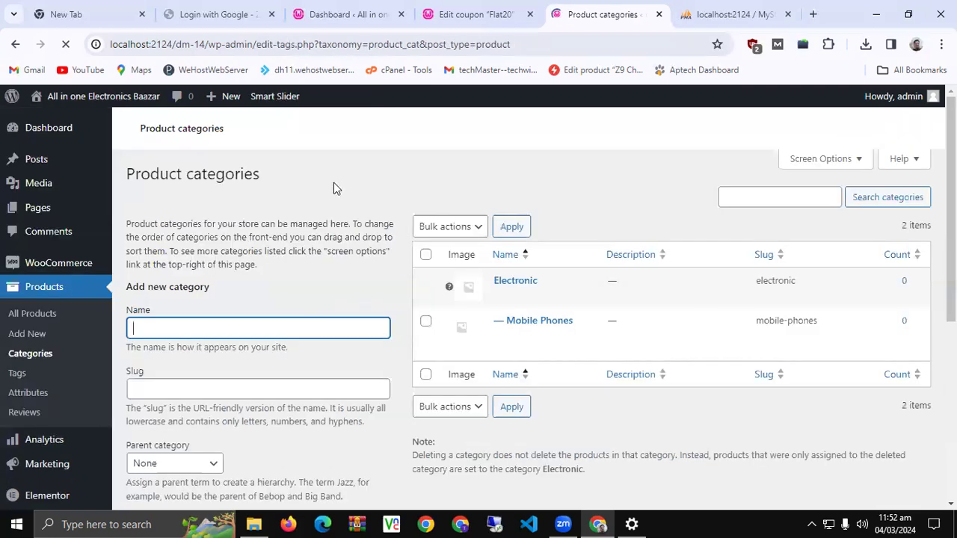
Add a SamSung category with Mobile Phones as its parent
scroll(541, 265, "down", 2)
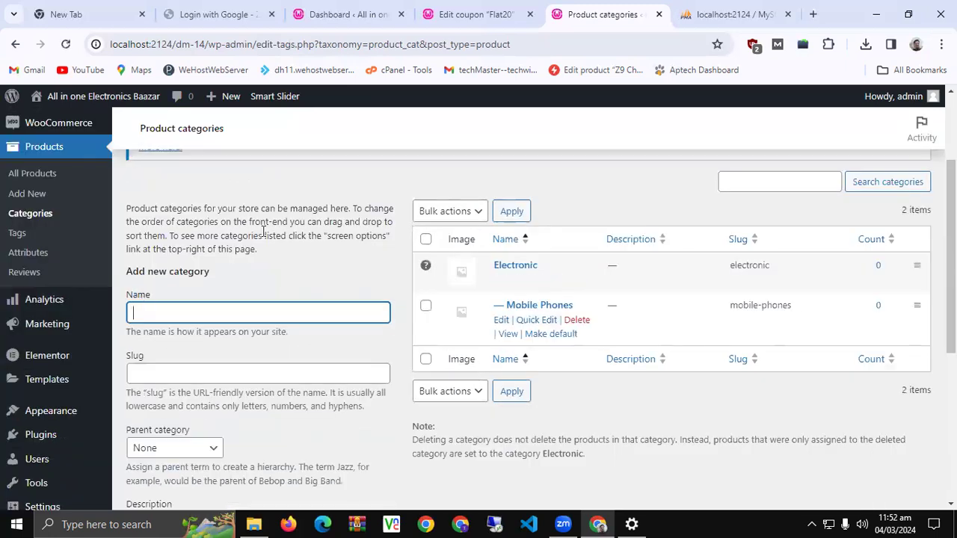
scroll(262, 237, "down", 1)
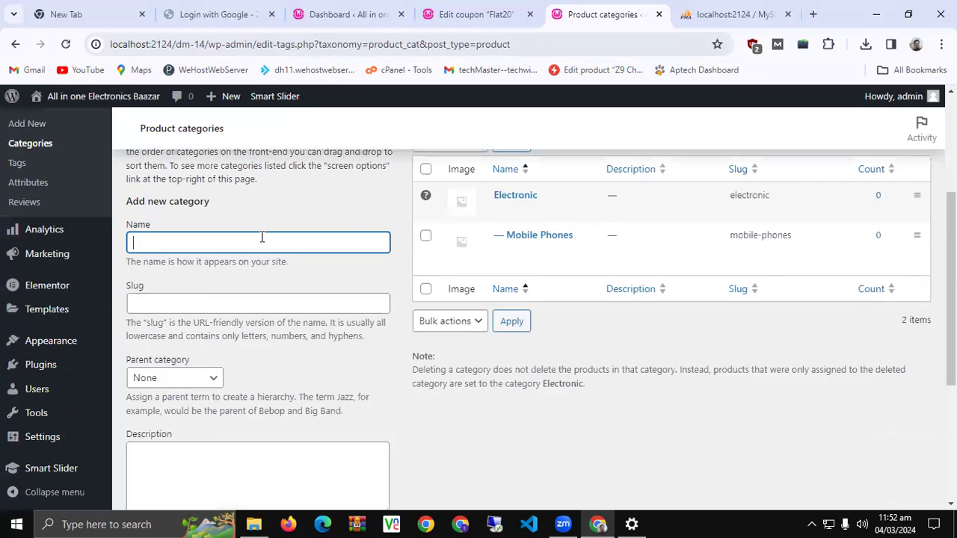
type("SamSung")
scroll(198, 314, "down", 1)
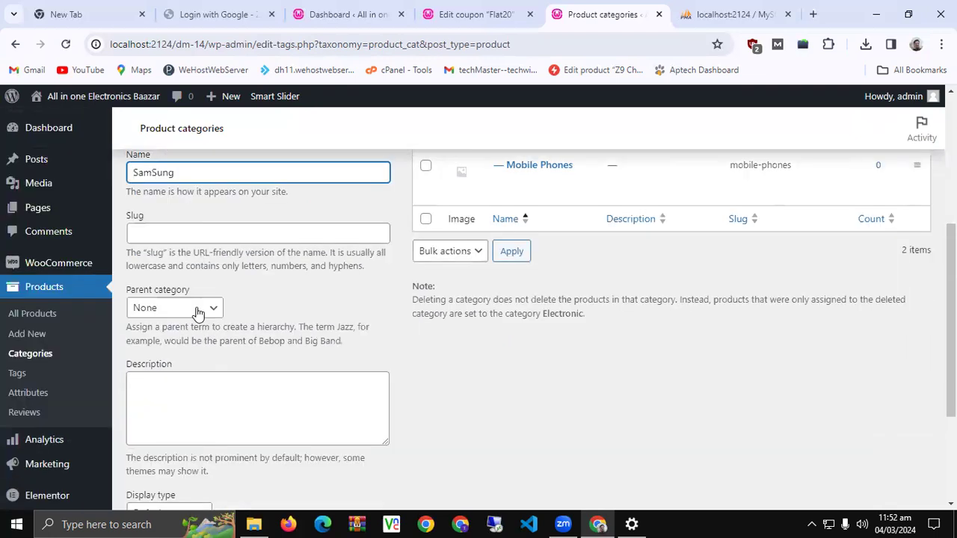
left_click(198, 310)
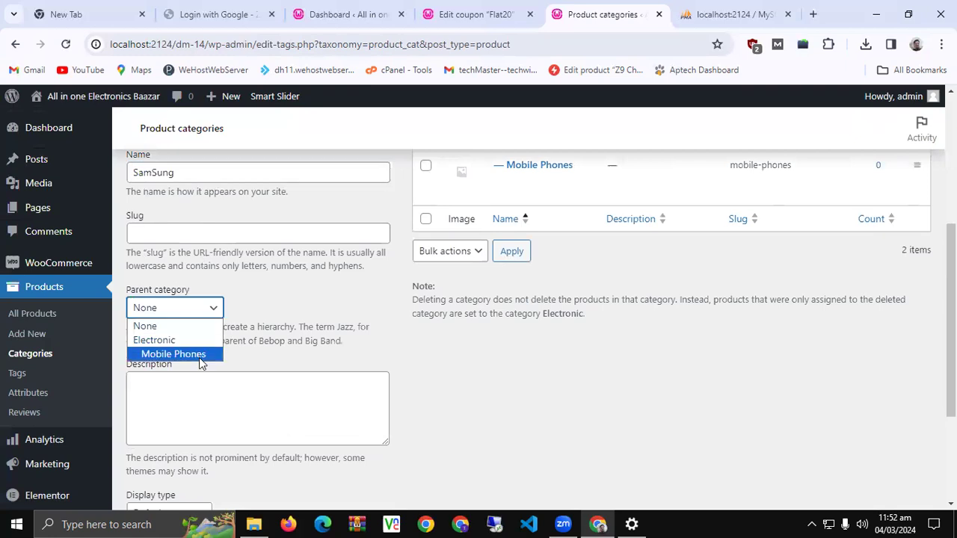
left_click(200, 354)
scroll(299, 389, "down", 3)
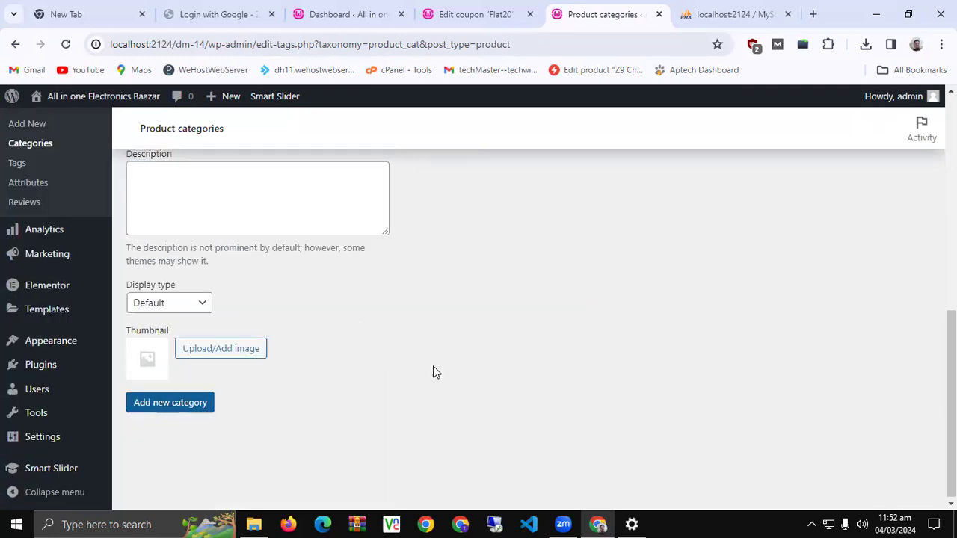
key("Return")
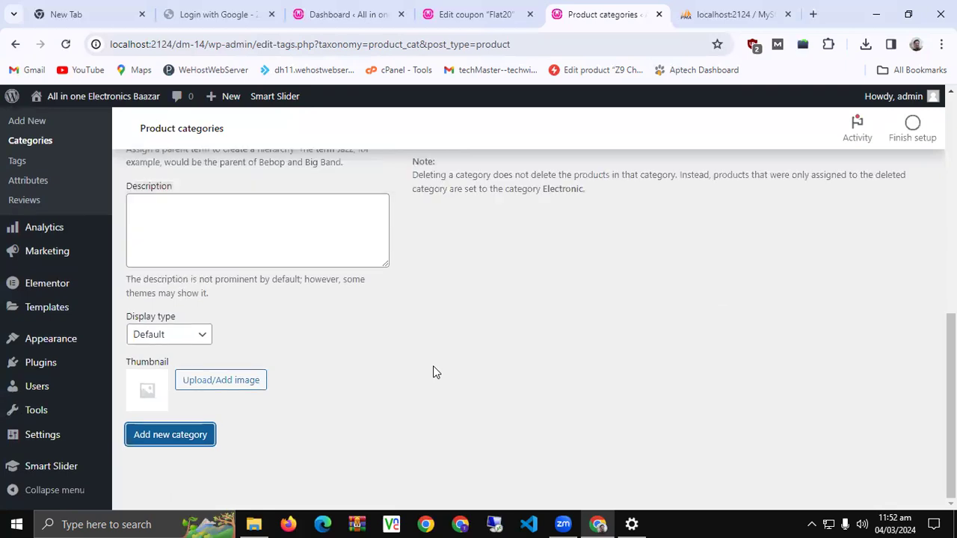
scroll(433, 372, "up", 4)
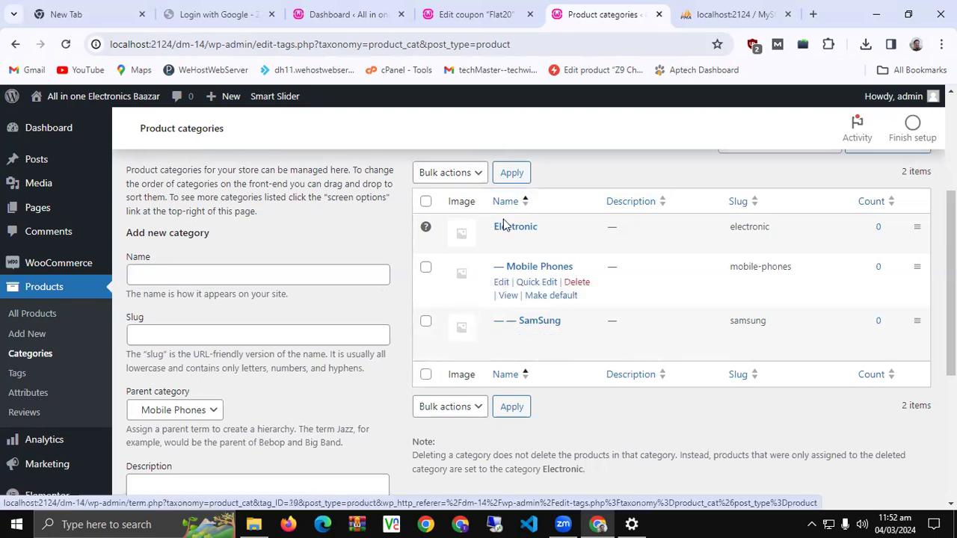
Add an LED category with Electronic as its parent
left_click(215, 268)
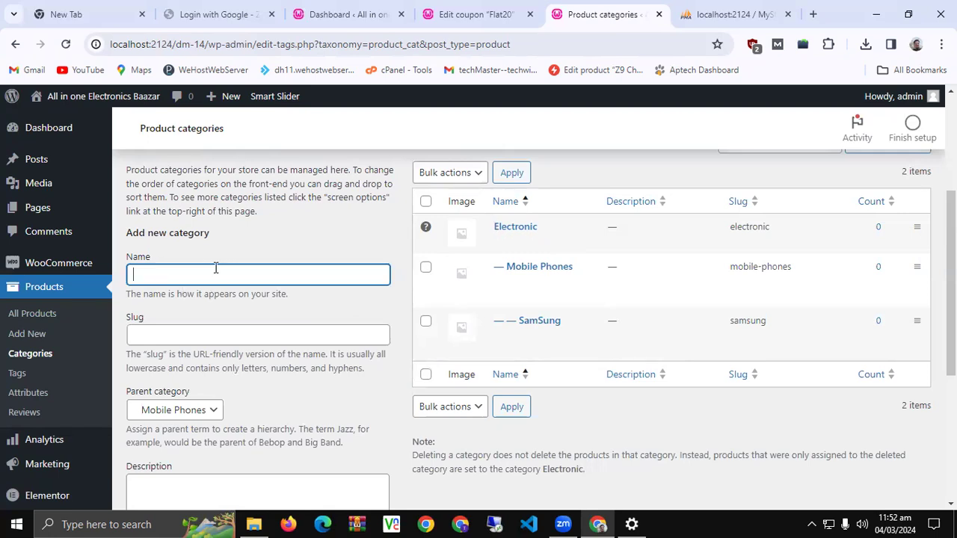
type("LED")
scroll(215, 268, "down", 1)
left_click(174, 339)
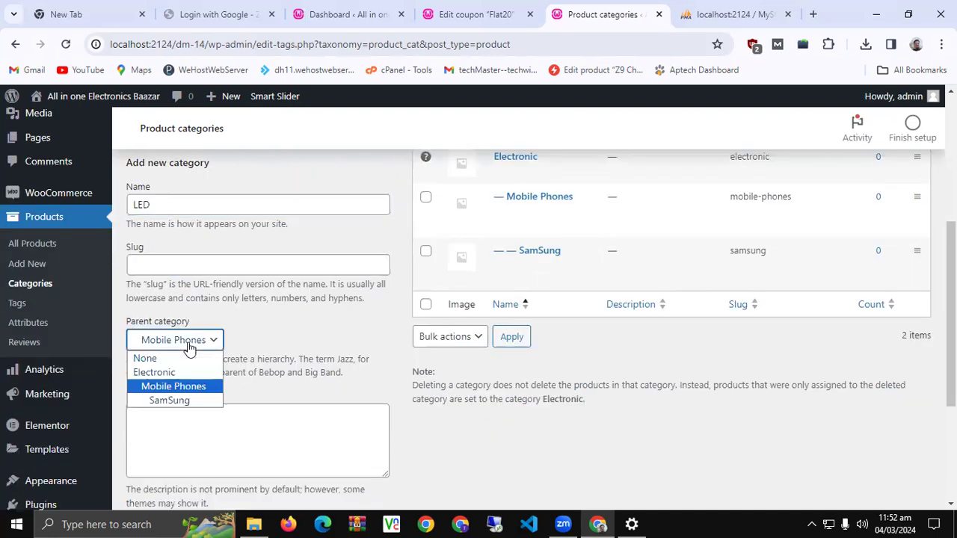
left_click(189, 372)
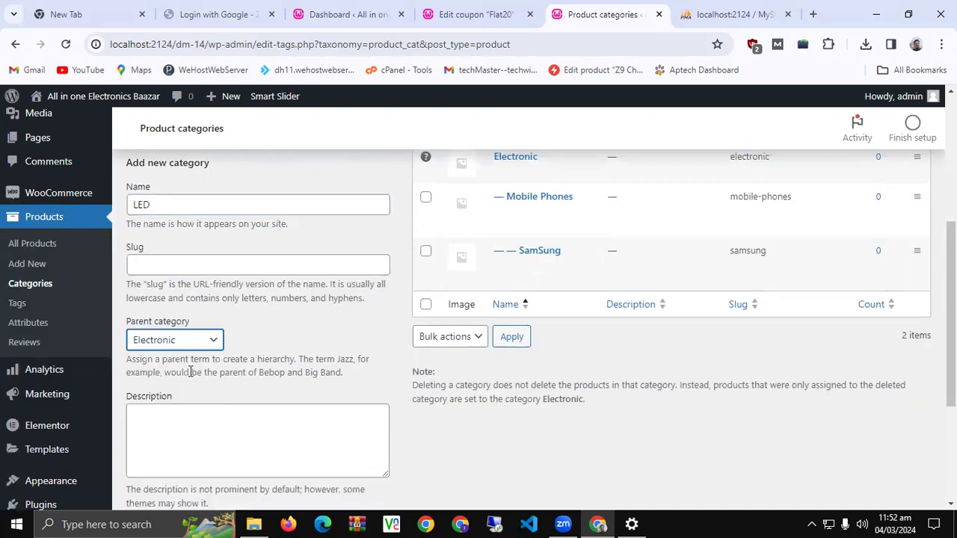
scroll(166, 416, "down", 3)
left_click(173, 435)
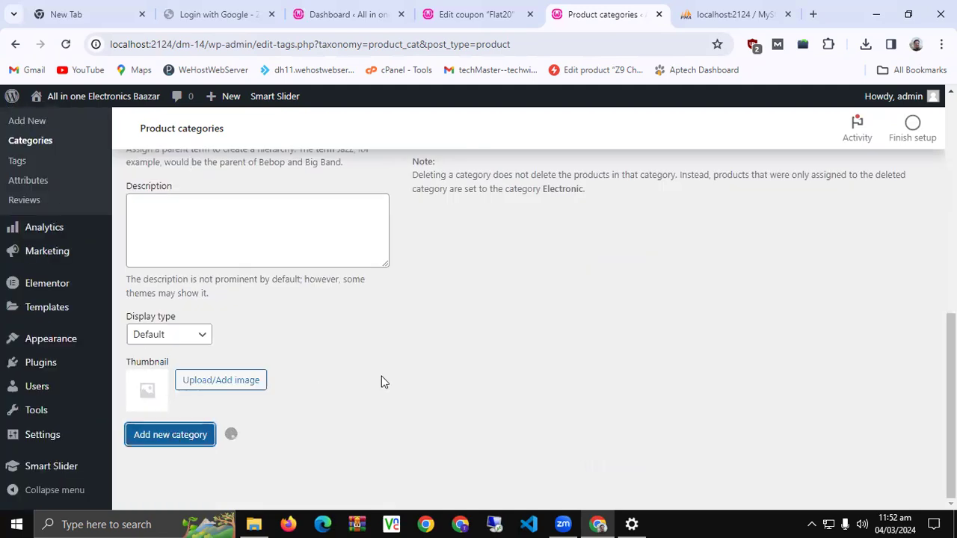
scroll(382, 382, "up", 2)
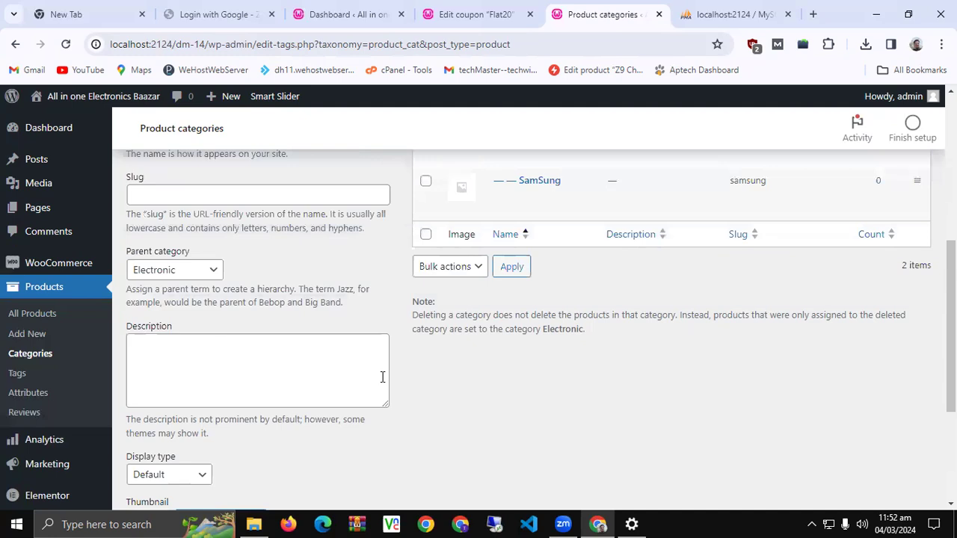
scroll(382, 378, "up", 1)
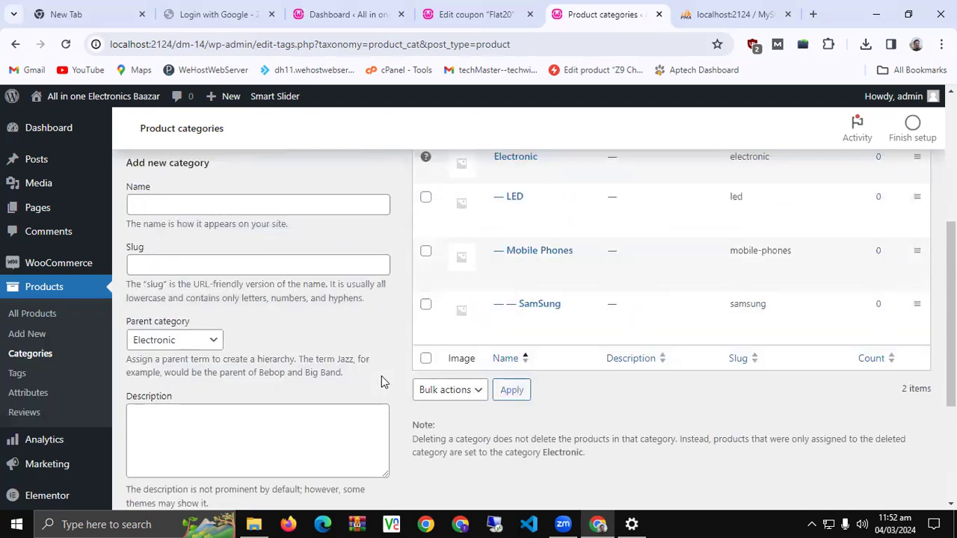
scroll(382, 382, "up", 1)
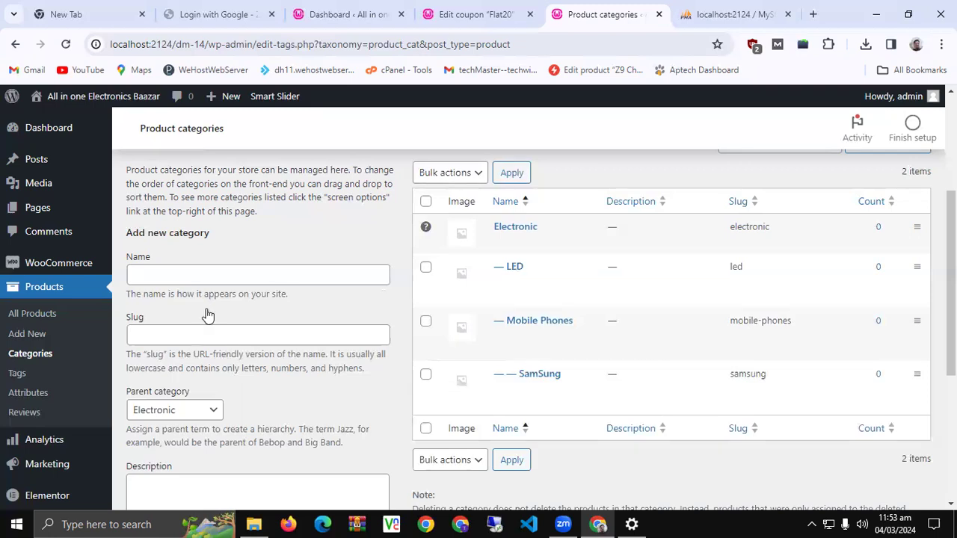
Type Refrigoratos as the new category name, with Electronic as parent
left_click(207, 273)
type("Refrig")
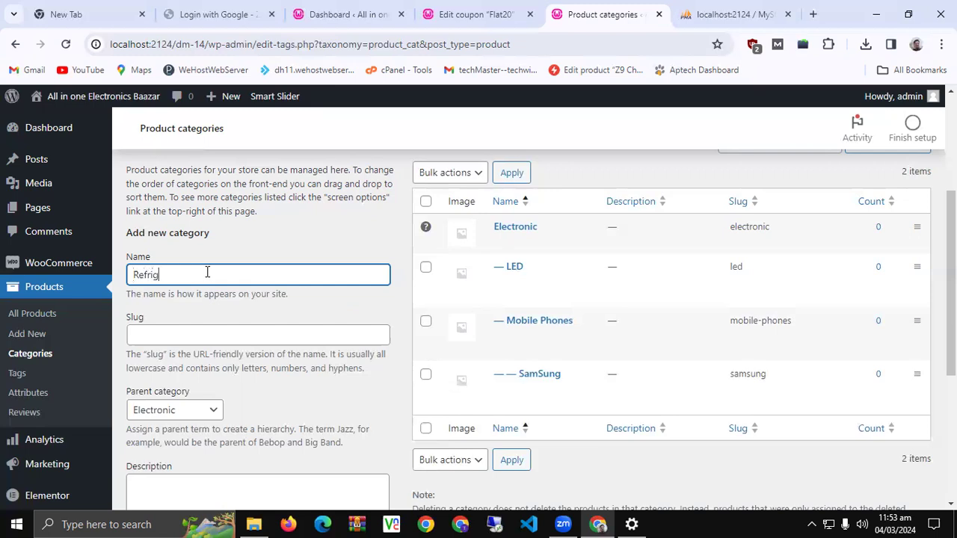
type("oratos")
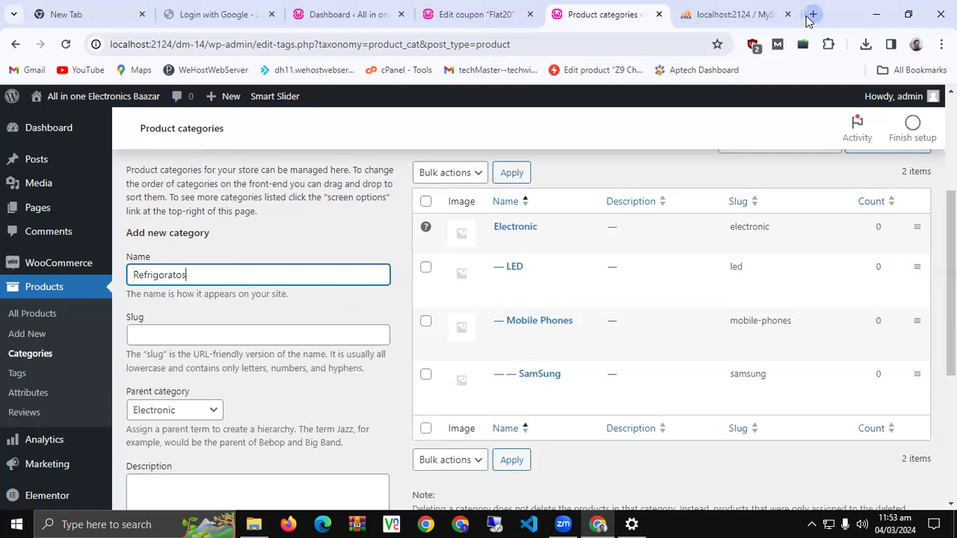
left_click(811, 15)
Search Google for 'refrigerator' and select the correctly spelled word
type("refri")
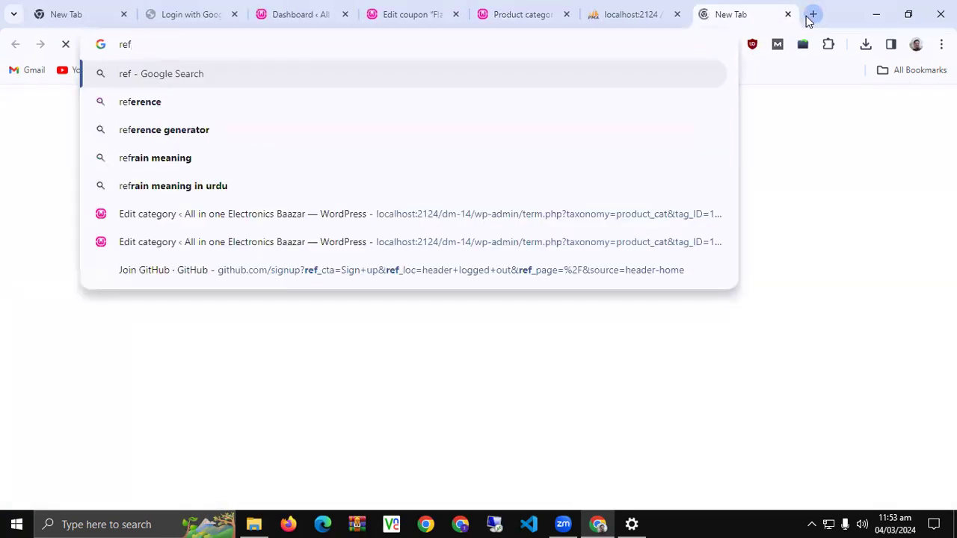
key("Down")
key("Return")
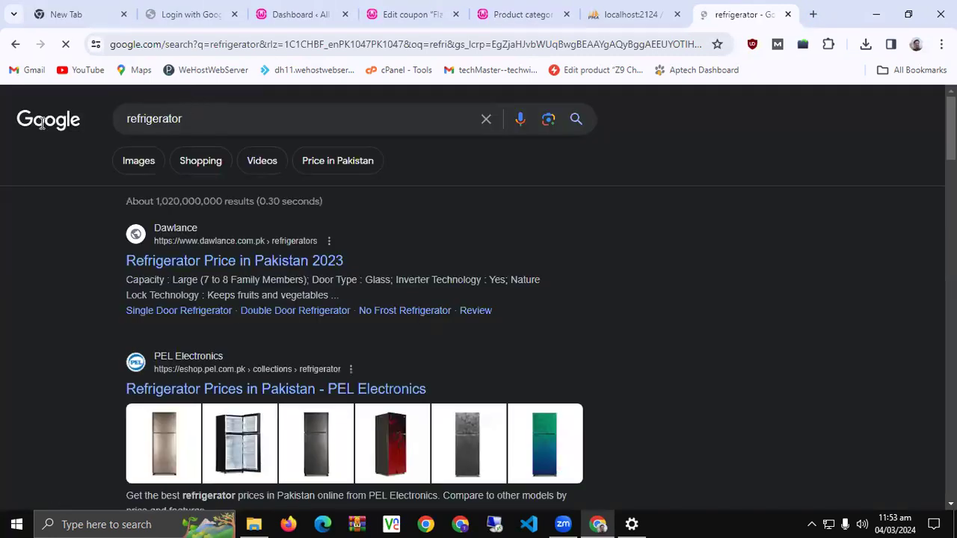
left_click_drag(194, 118, 31, 129)
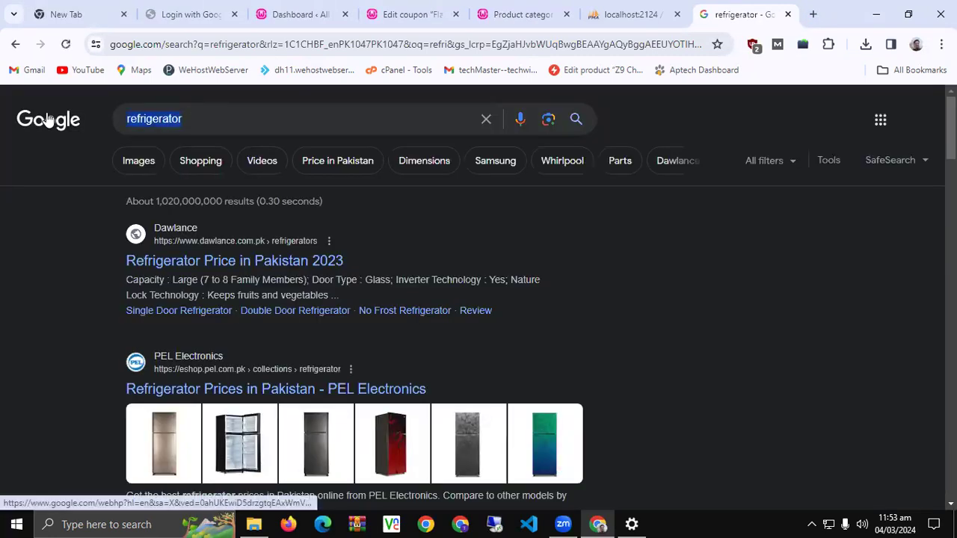
Correct the new category name to 'Refrigerator'
left_click(544, 6)
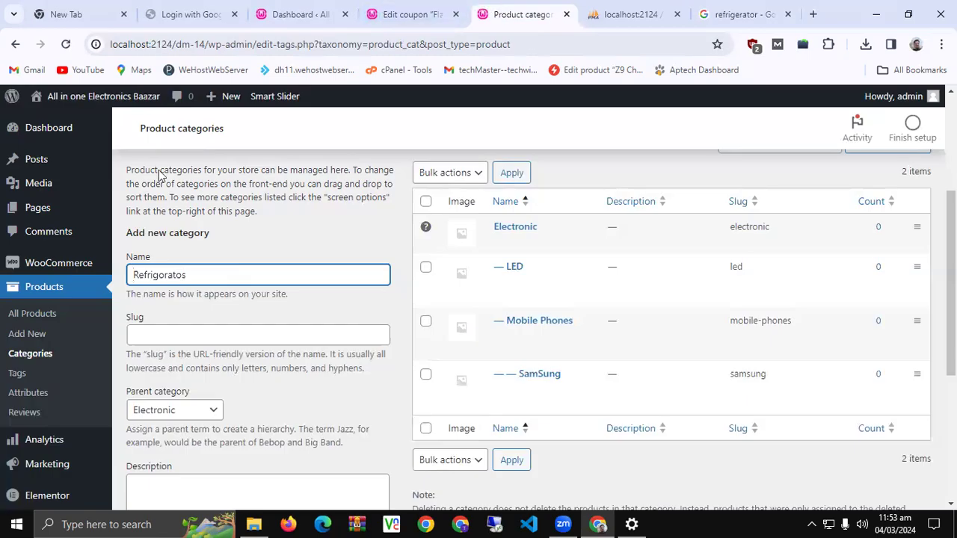
double_click(214, 271)
type("refrigerator")
left_click_drag(138, 275, 133, 275)
type("R")
Save Refrigerator as a new category under Electronic and check the list
scroll(199, 309, "down", 2)
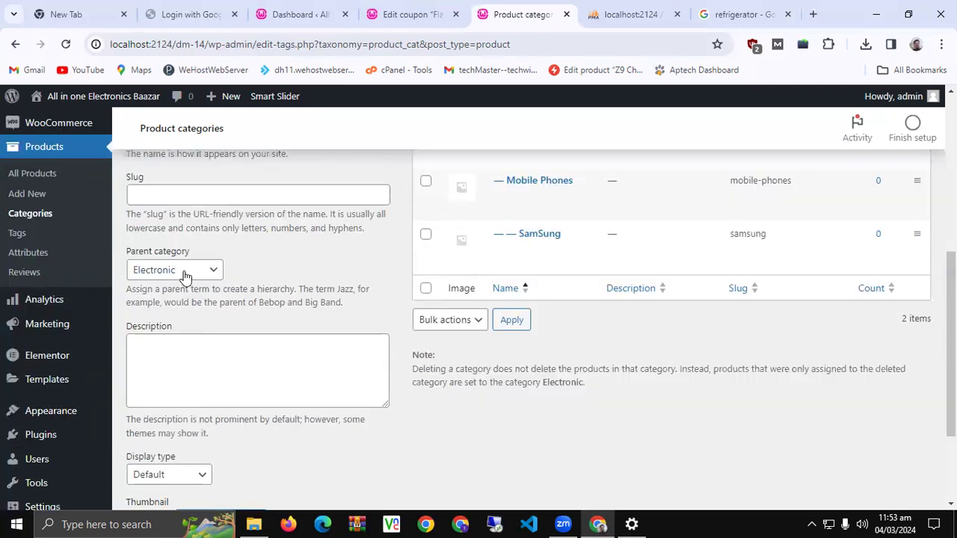
scroll(194, 383, "down", 1)
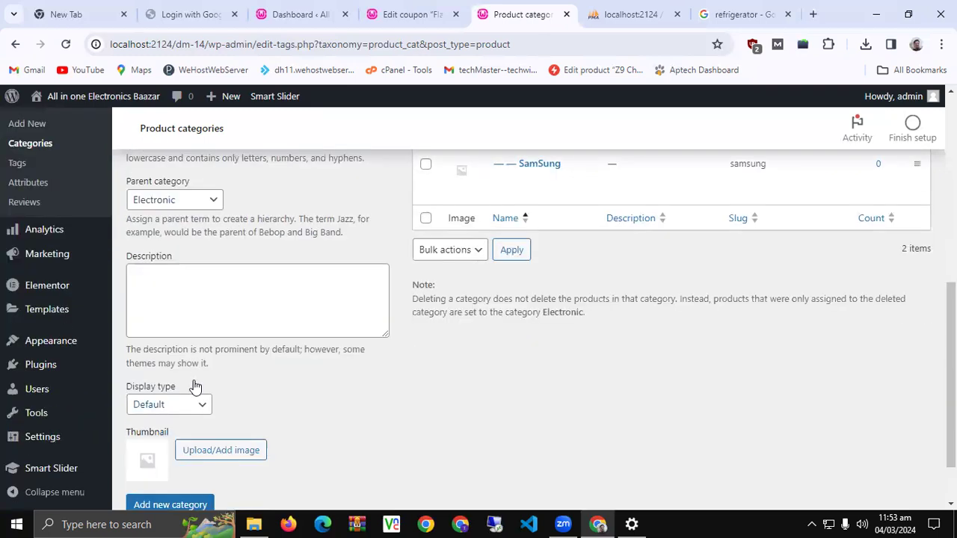
scroll(195, 386, "down", 1)
left_click(192, 438)
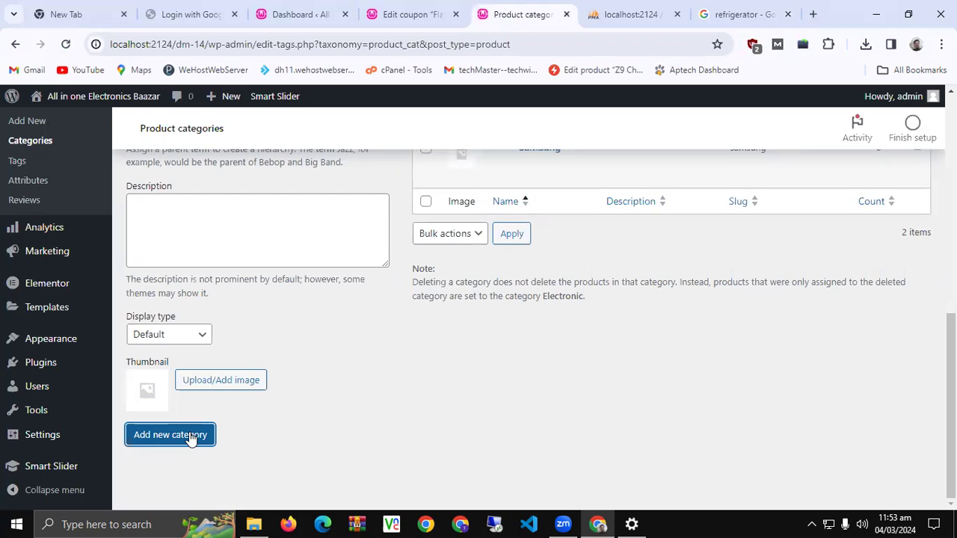
scroll(591, 208, "up", 4)
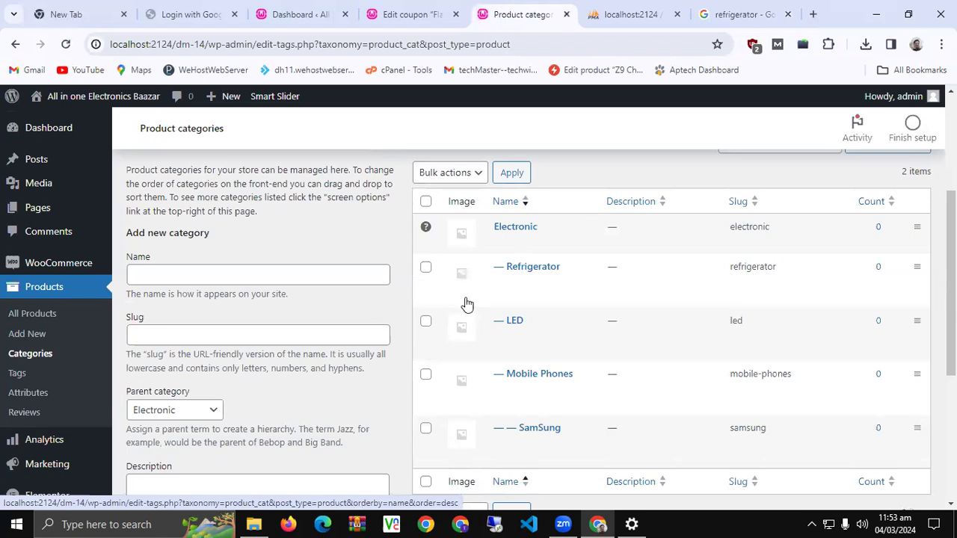
scroll(464, 301, "down", 4)
scroll(465, 303, "up", 10)
scroll(465, 303, "down", 3)
scroll(465, 302, "up", 3)
scroll(465, 303, "down", 1)
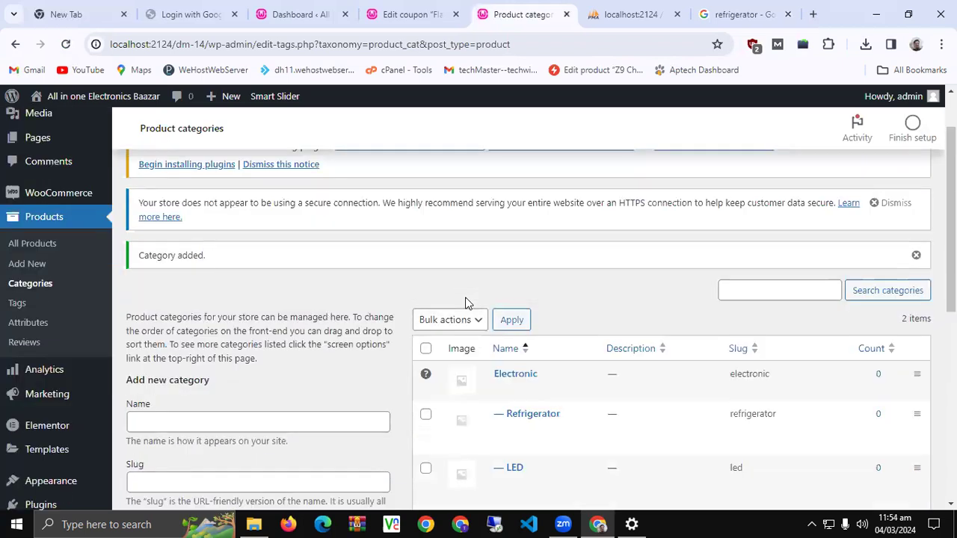
Open the still-empty All Products list in its own tab, then start a blank browser tab
middle_click(30, 249)
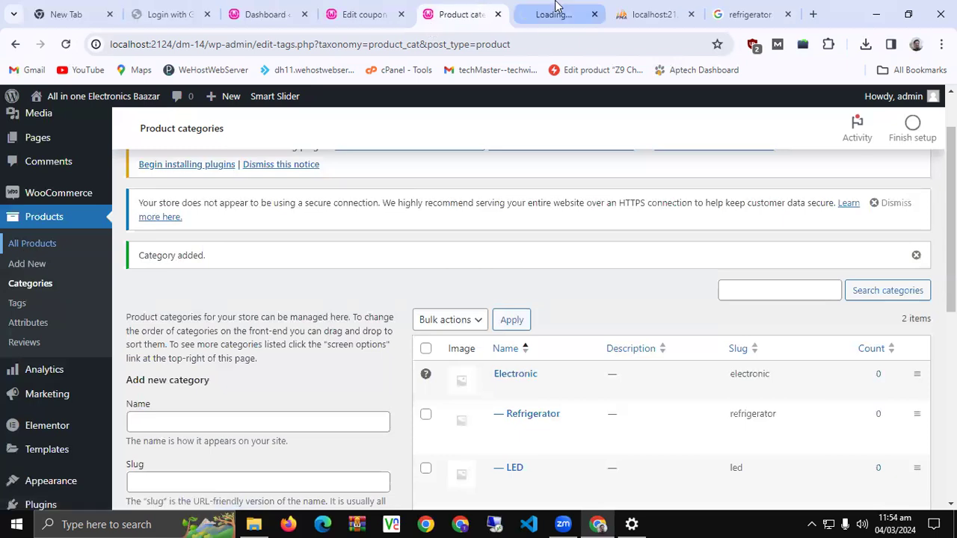
left_click(554, 8)
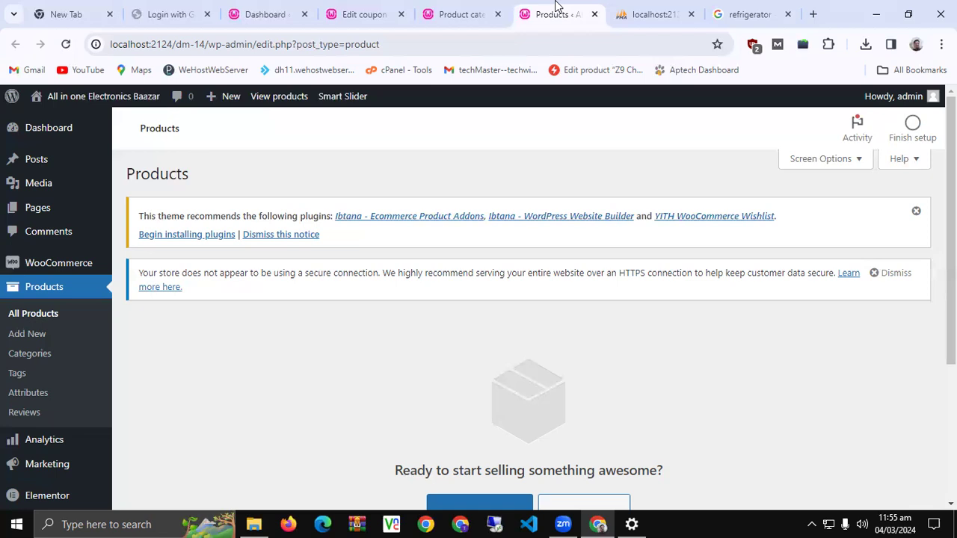
key("ctrl+t")
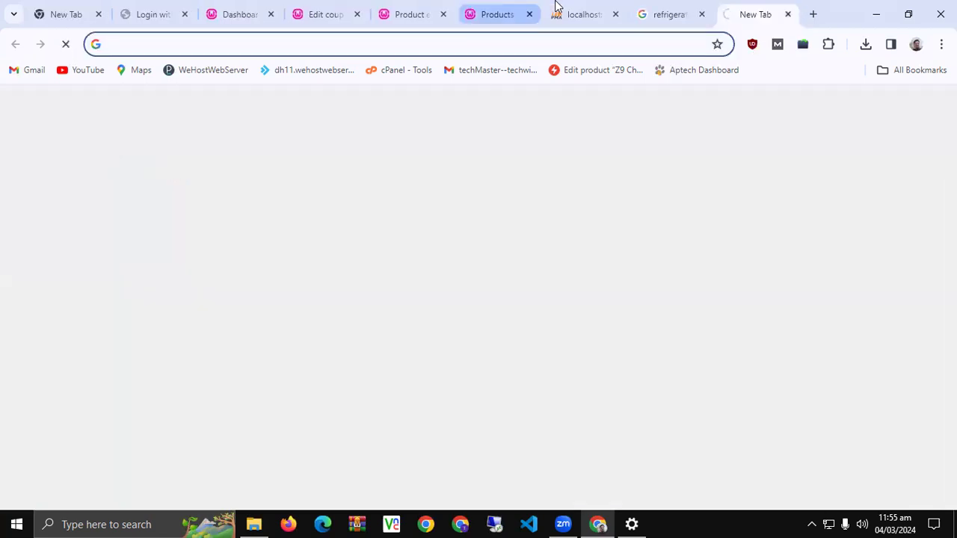
Load jeweliciousbyrida.com to look at its Product Categories, then close that tab
type("j")
key("Return")
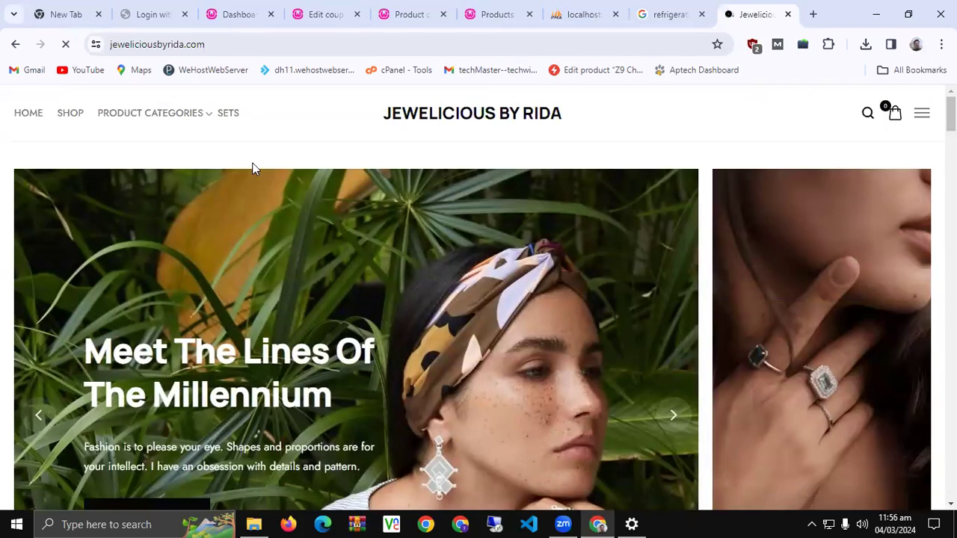
mouse_move(153, 112)
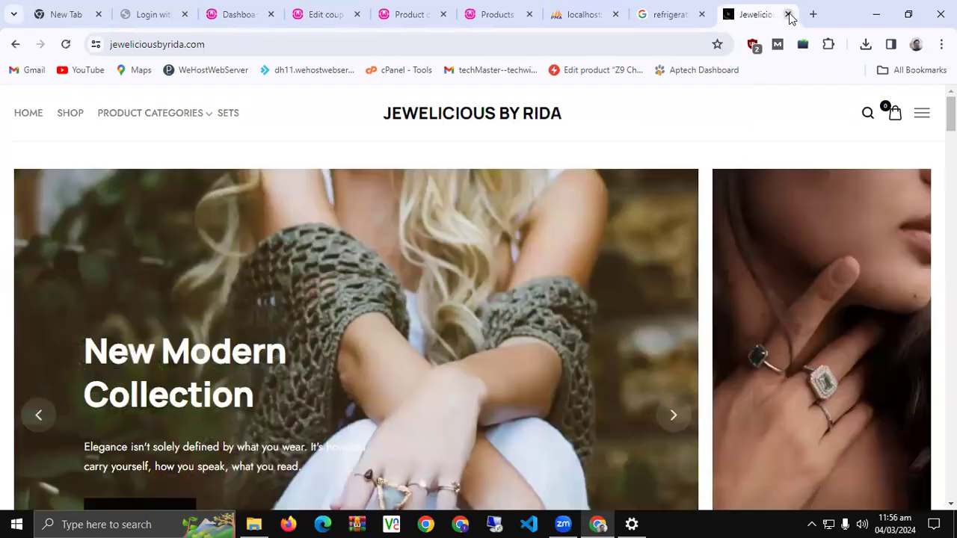
key("ctrl+w")
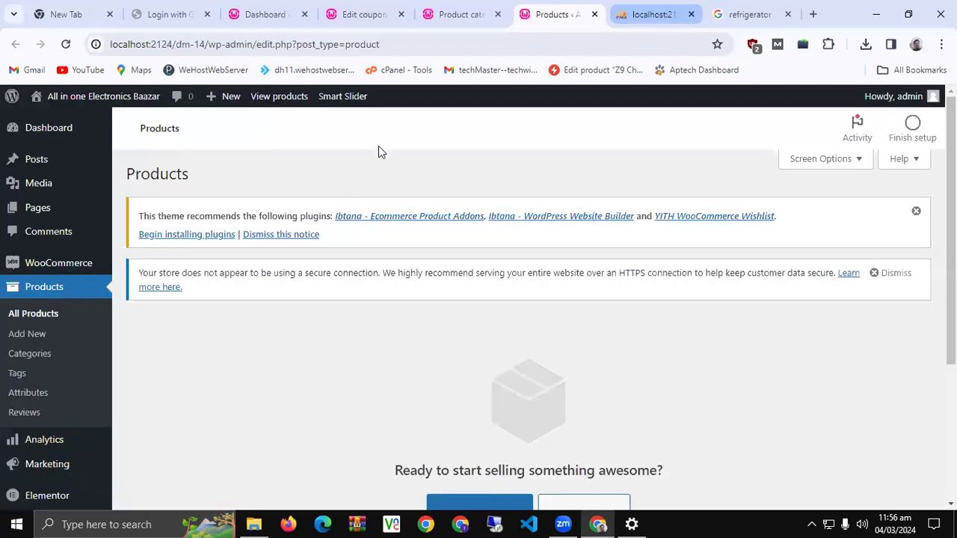
Dismiss the insecure-connection and plugin-recommendation notices, then start a new product with Create Product
scroll(365, 248, "down", 2)
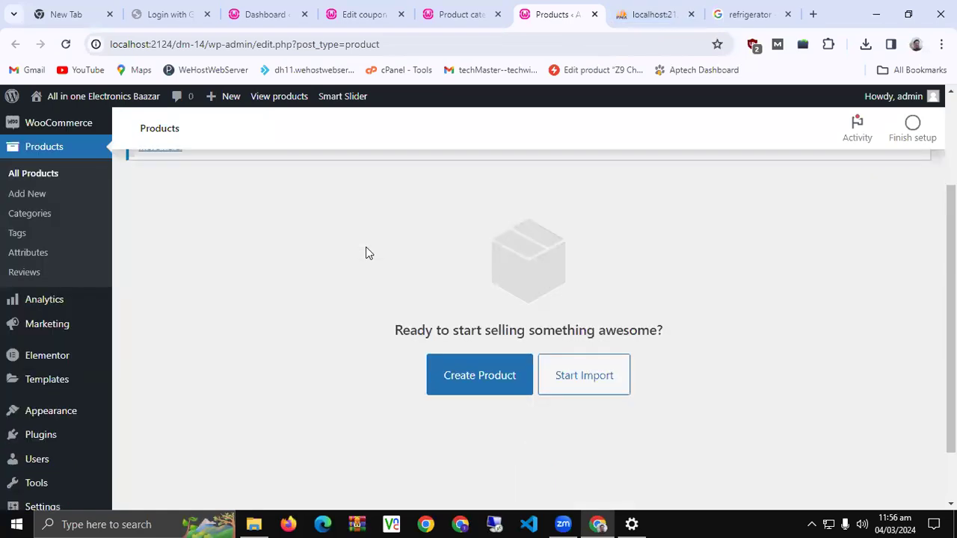
scroll(366, 253, "up", 2)
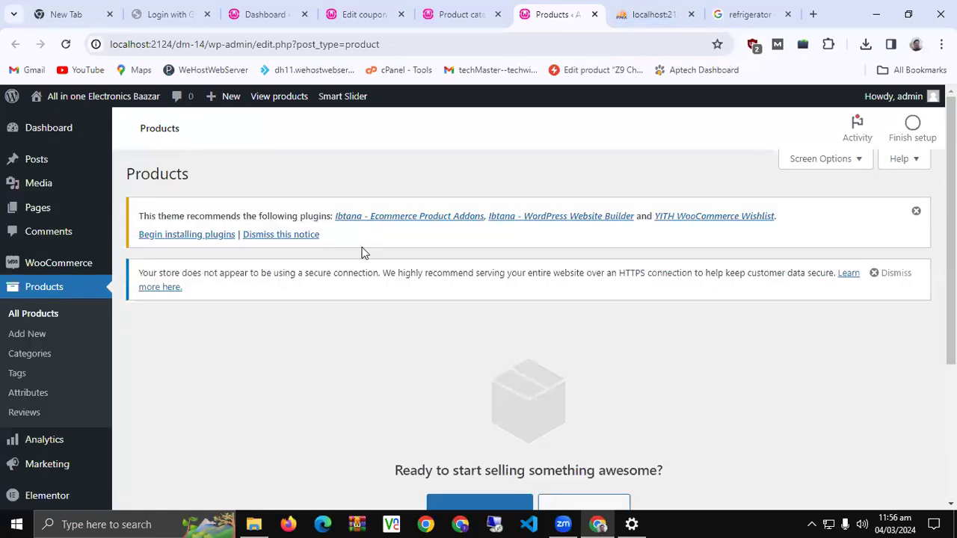
left_click(893, 273)
left_click(915, 214)
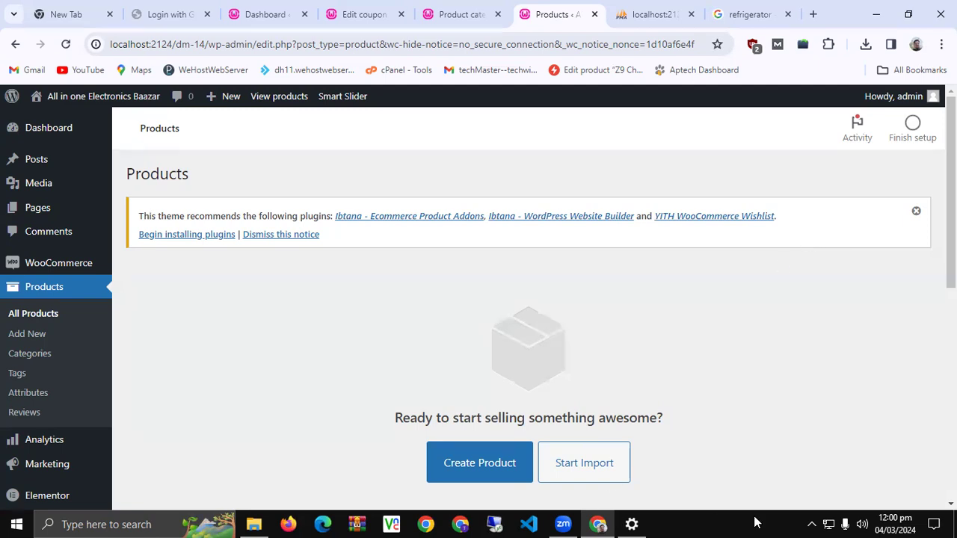
left_click(492, 474)
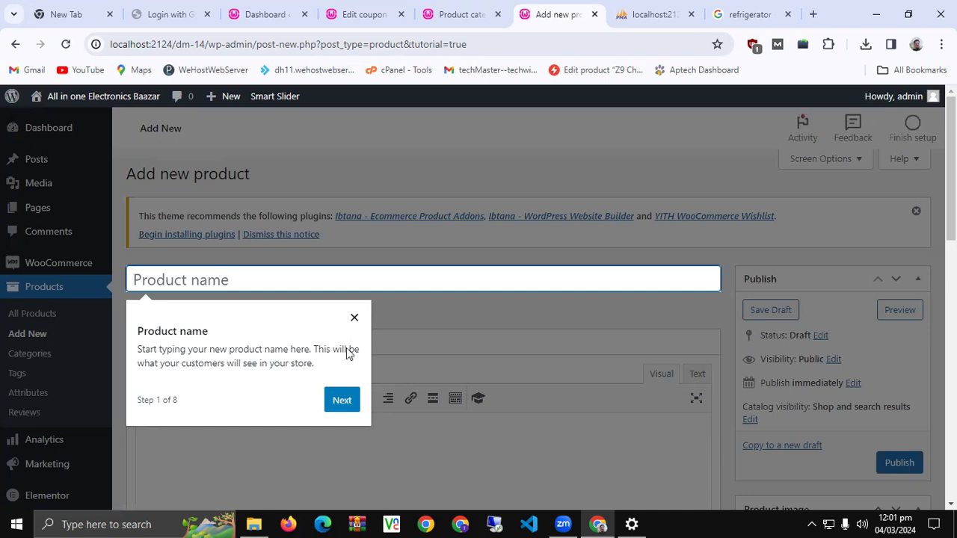
Close the walkthrough tip and enter 'Samsung Galaxy A31' as the product name
left_click(357, 318)
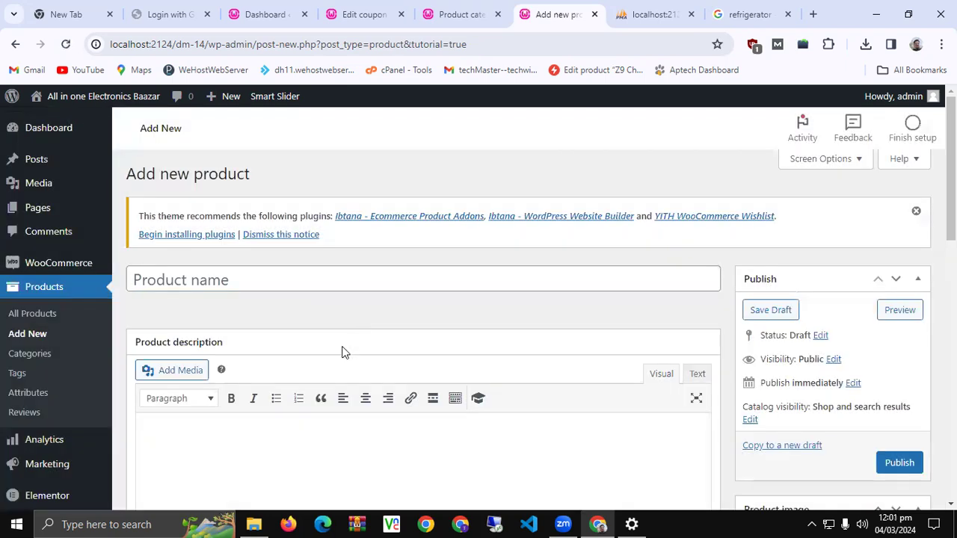
scroll(342, 348, "down", 3)
scroll(343, 346, "up", 3)
left_click(329, 284)
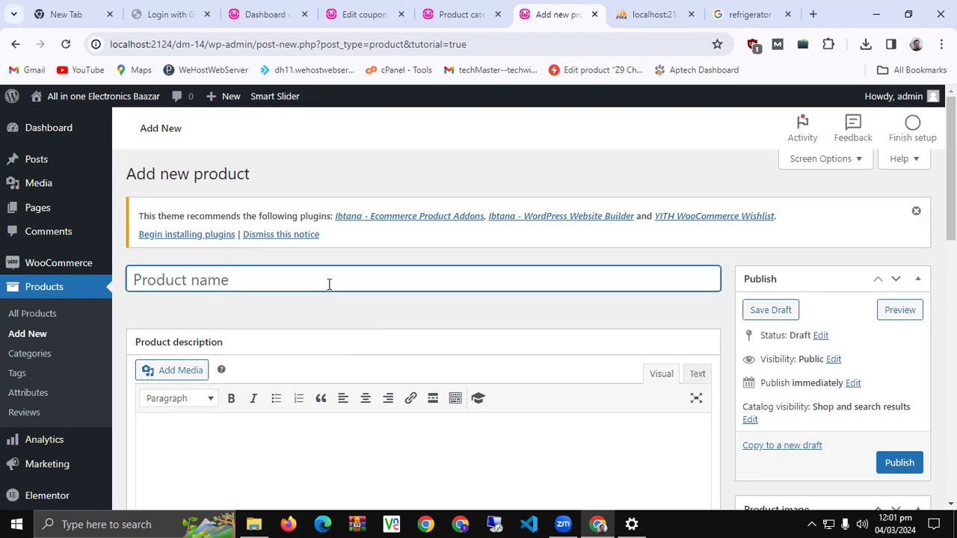
type("Sam")
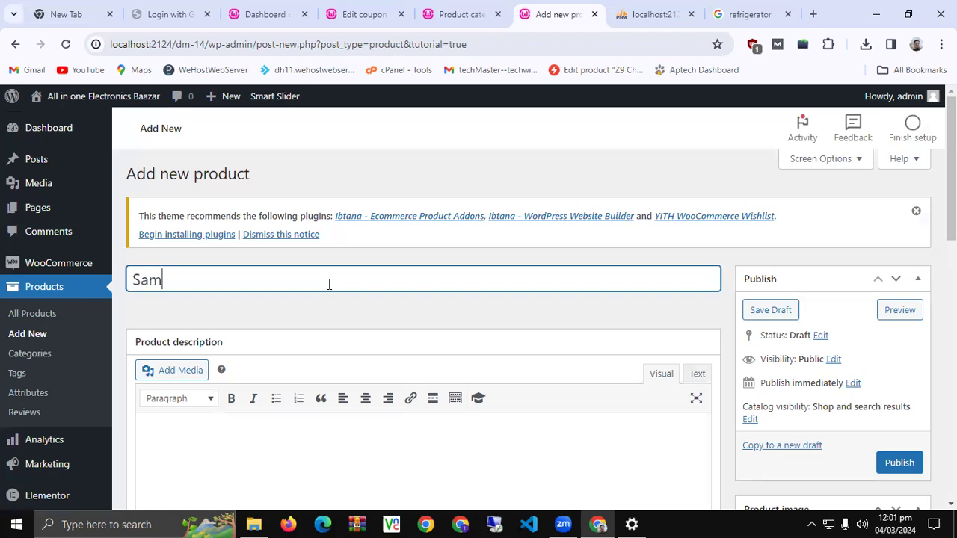
type("sung Galaxy")
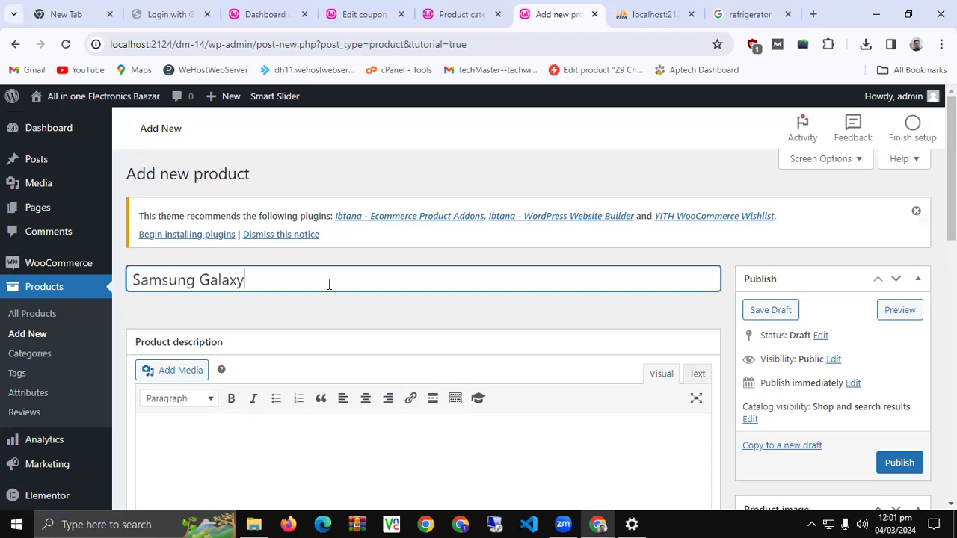
type(" A31")
scroll(329, 284, "down", 3)
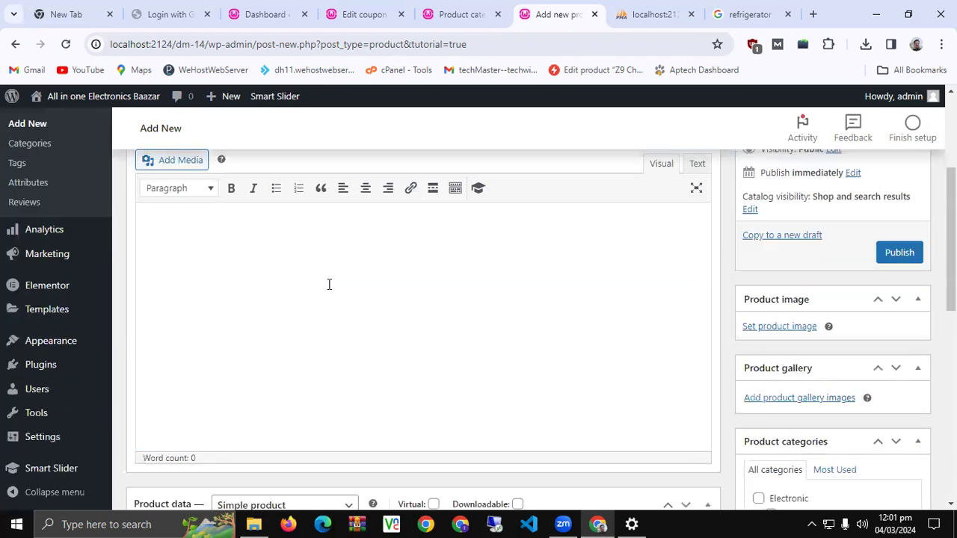
Enter 35000 as the Regular price in the General product data
scroll(414, 279, "up", 1)
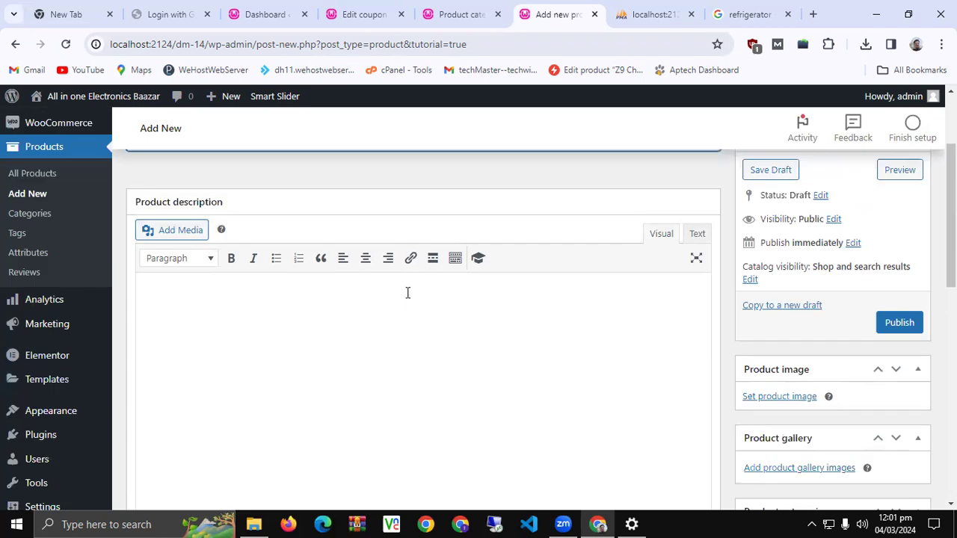
scroll(325, 305, "down", 1)
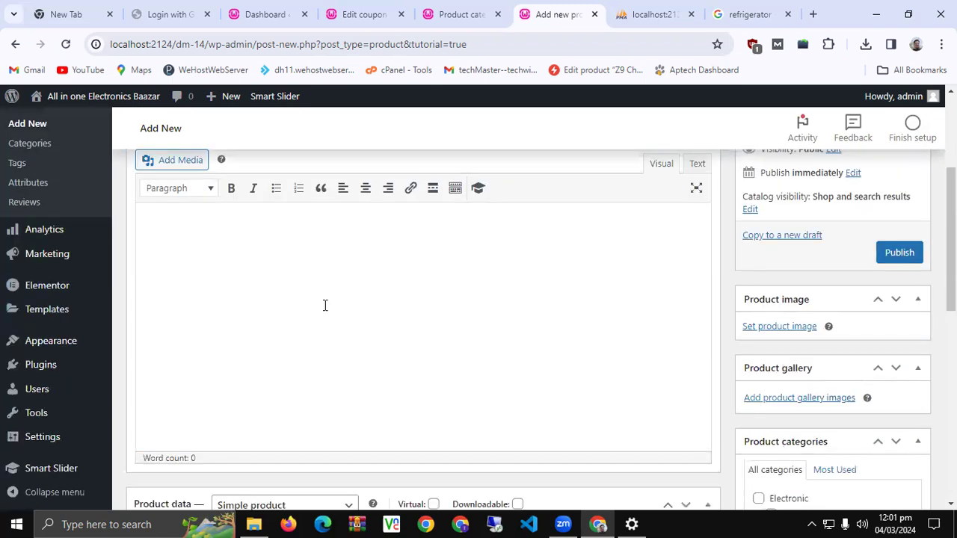
scroll(324, 305, "down", 4)
scroll(262, 391, "down", 4)
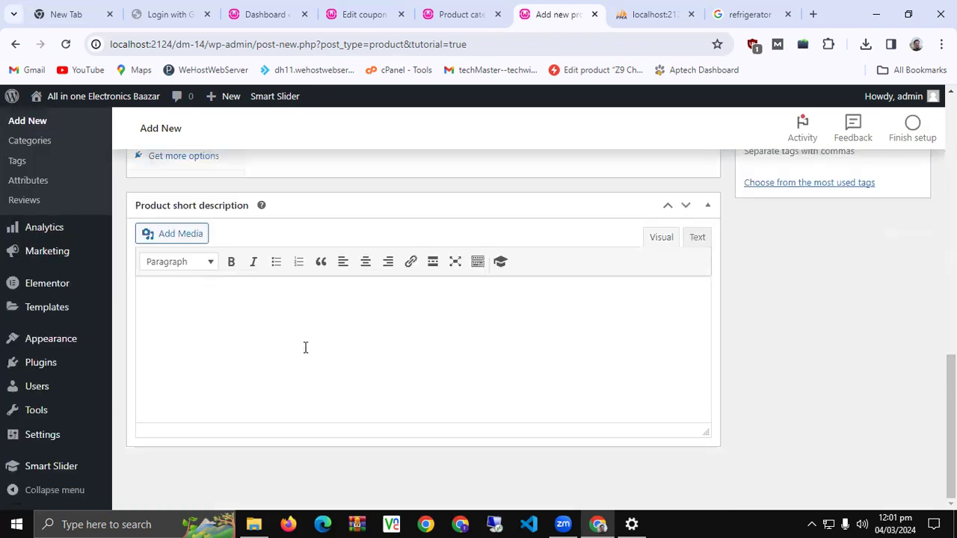
scroll(305, 347, "up", 4)
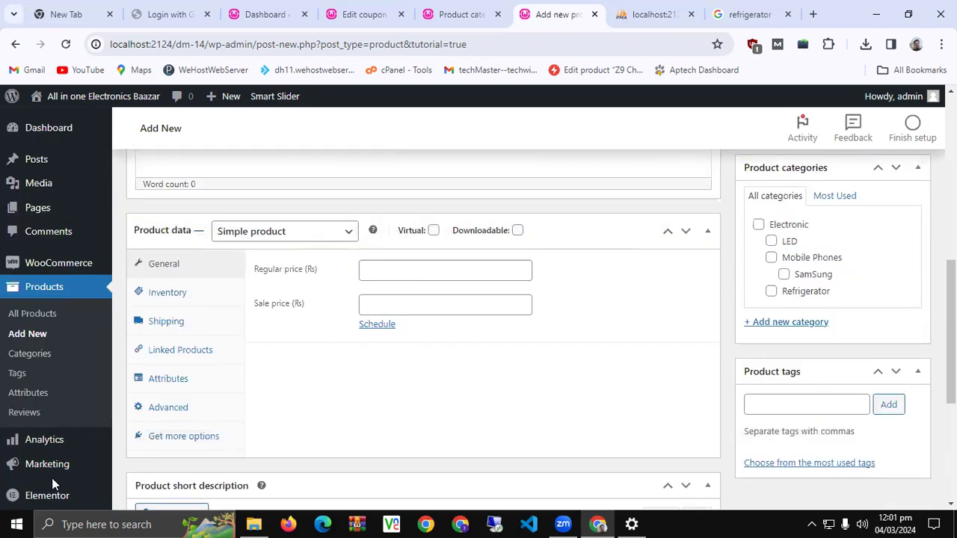
left_click(404, 266)
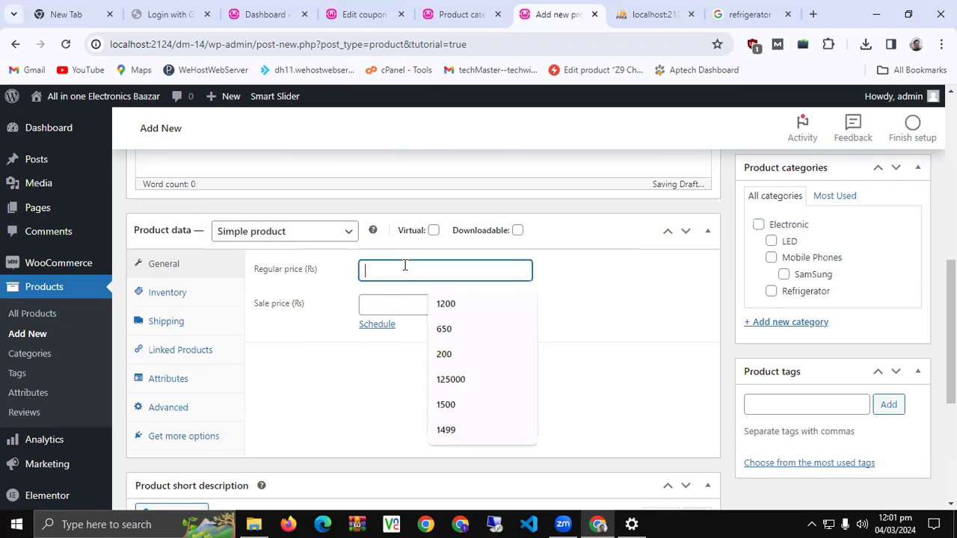
type("35000")
left_click(273, 330)
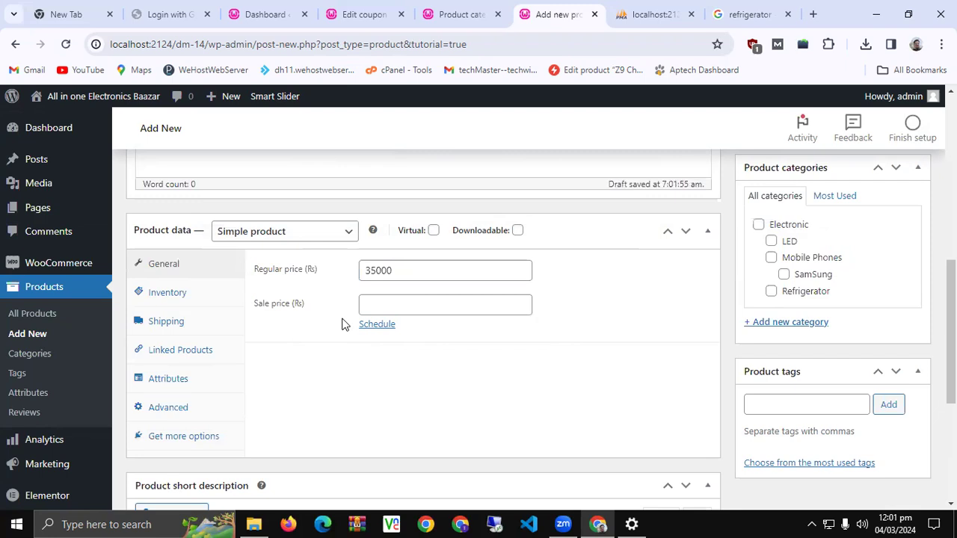
In Inventory, set SKU GA31, enable stock tracking and set quantity to 20
left_click(198, 300)
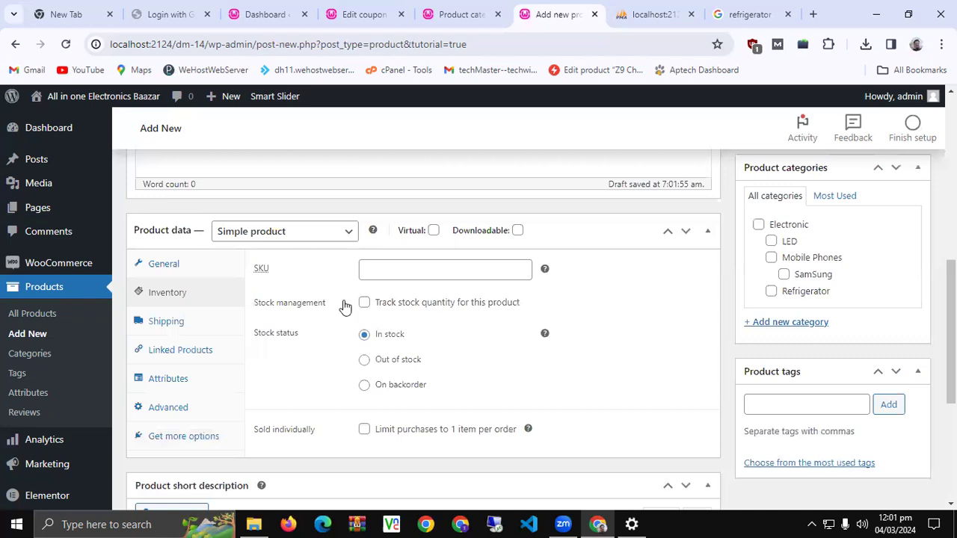
left_click(402, 273)
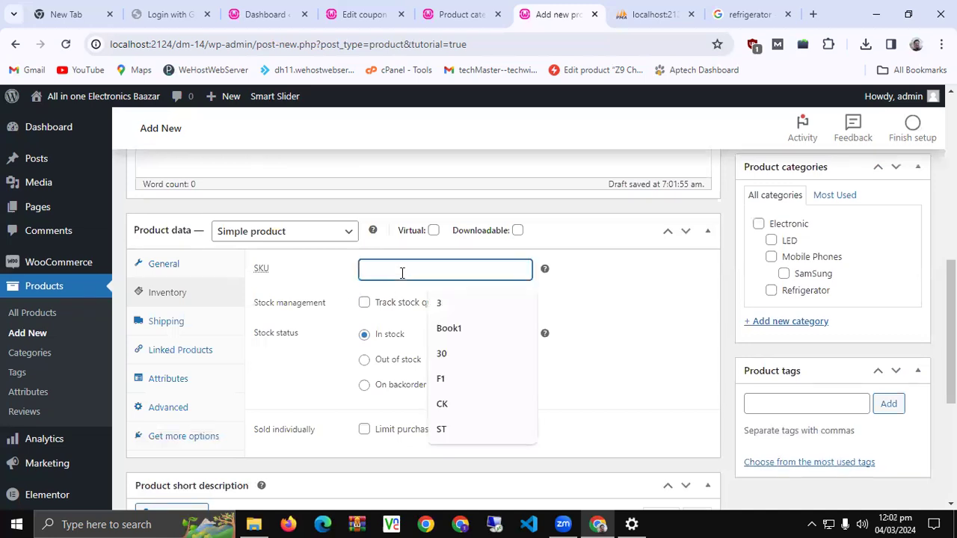
type("G")
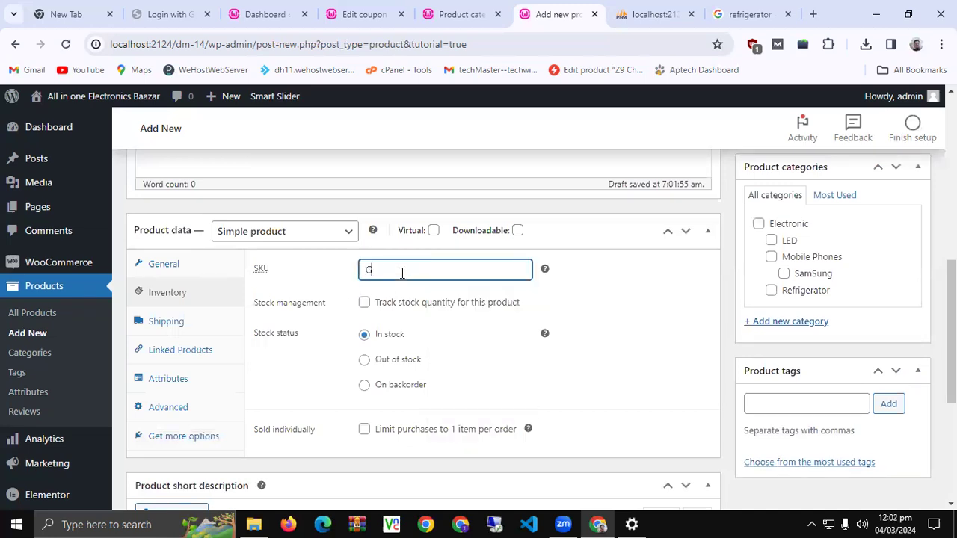
type("A321")
key("BackSpace")
key("BackSpace")
type("1")
left_click(364, 307)
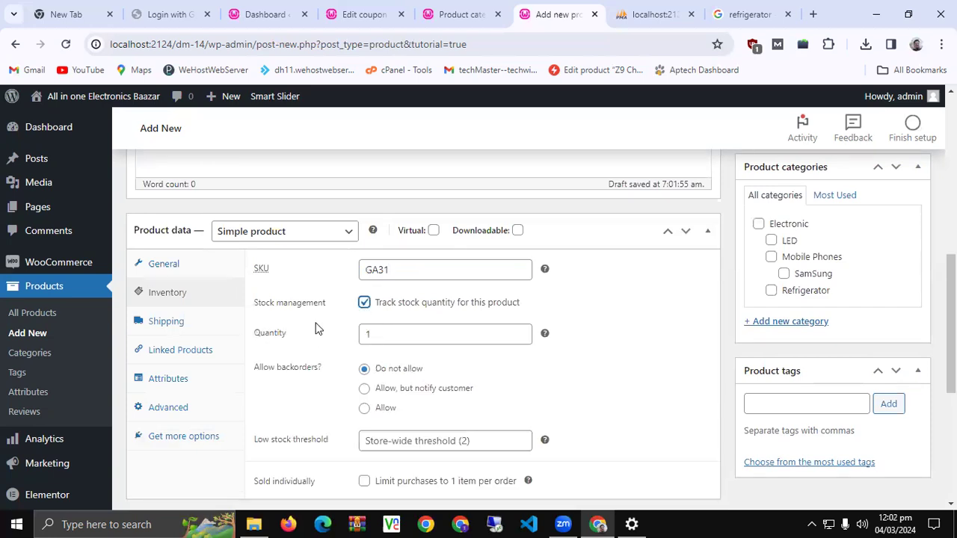
double_click(407, 334)
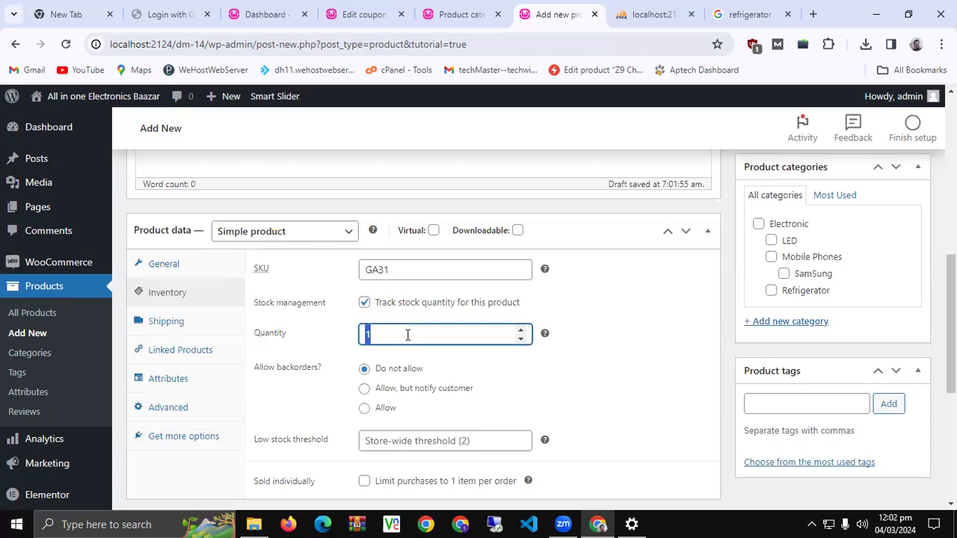
type("20")
Tick categories Mobile Phones and SamSung, and add tags SamSung, Galaxy, A31, SmartPhone
left_click(770, 257)
left_click(784, 274)
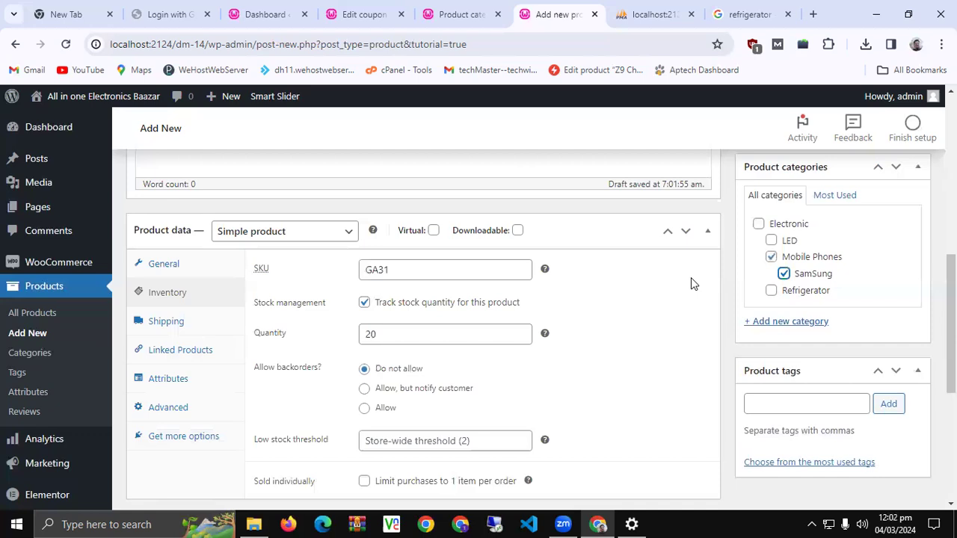
left_click(800, 401)
type("Sams")
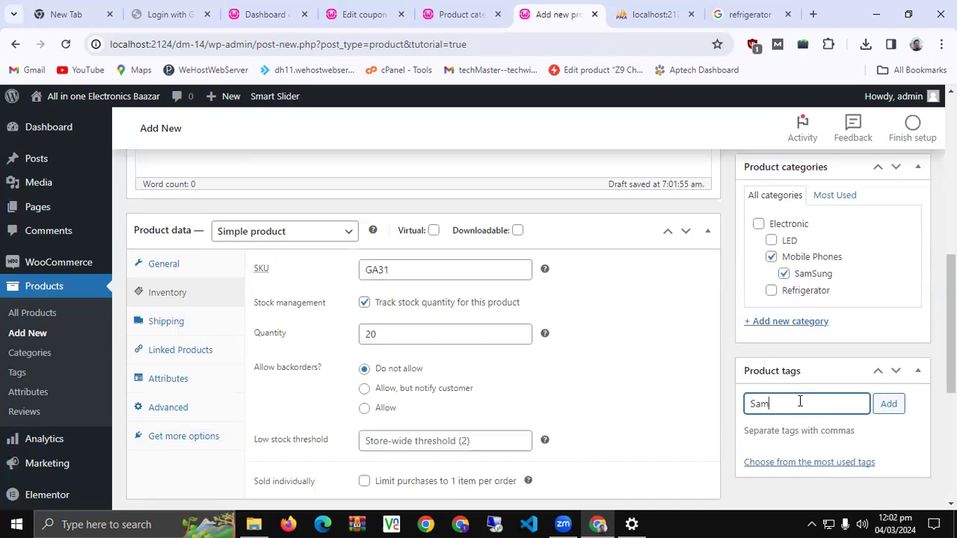
key("BackSpace")
type("Sung")
key("Return")
type("Galaxy")
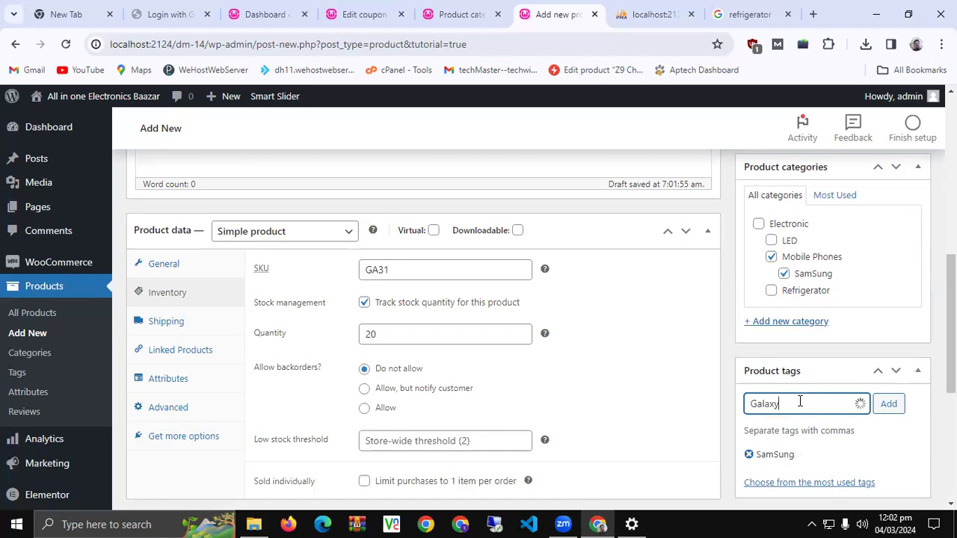
key("Return")
type("A31")
key("Return")
type("SmartPhone")
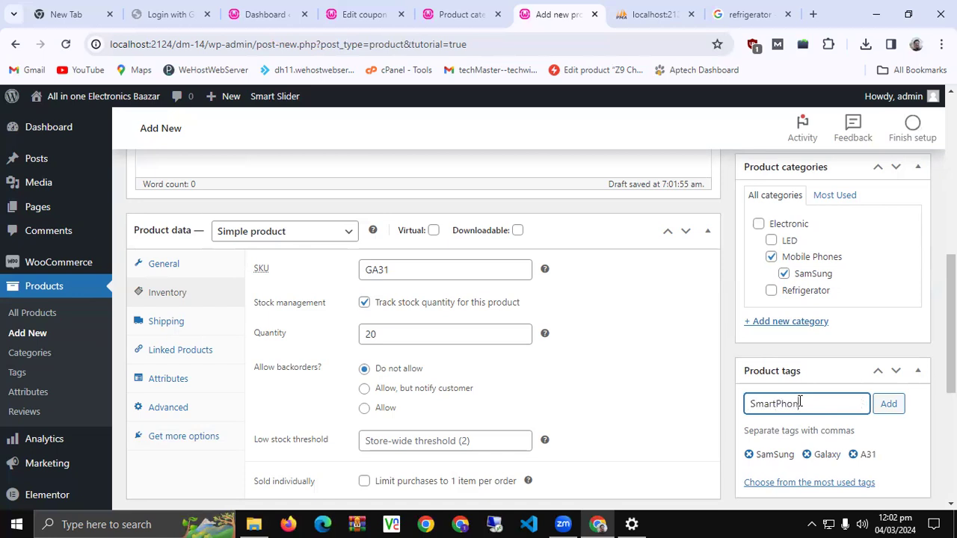
key("Return")
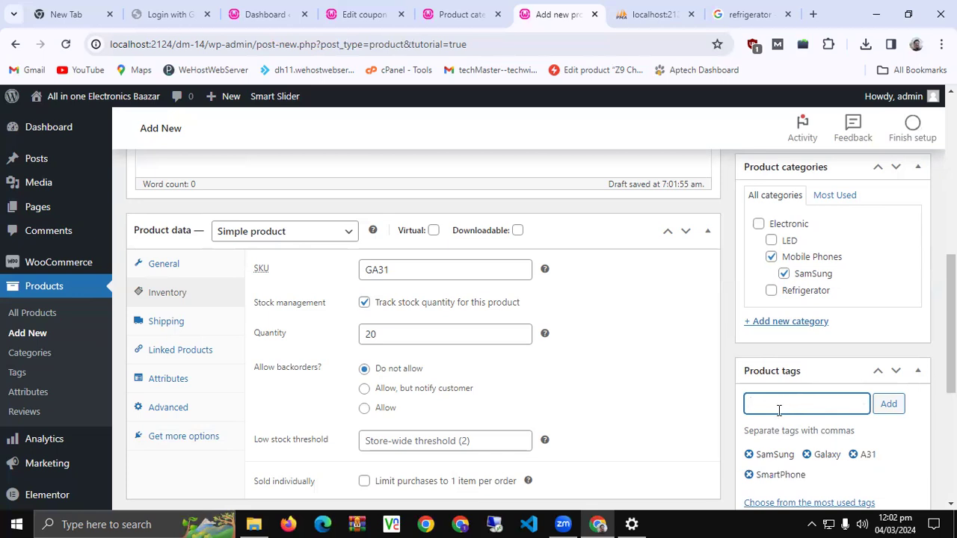
Go to the Google results tab and enter a new search for 'samsung a31'
scroll(566, 435, "down", 1)
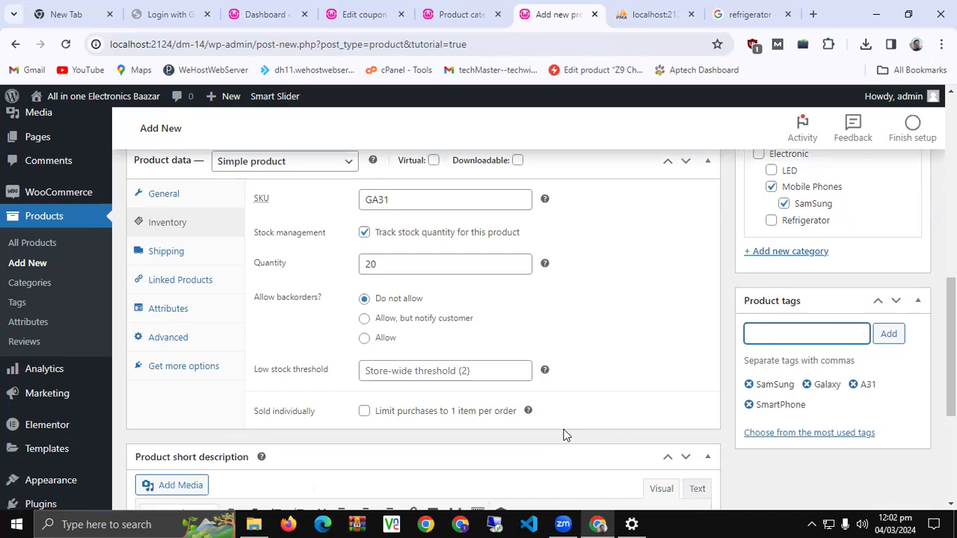
scroll(566, 435, "down", 3)
left_click(253, 425)
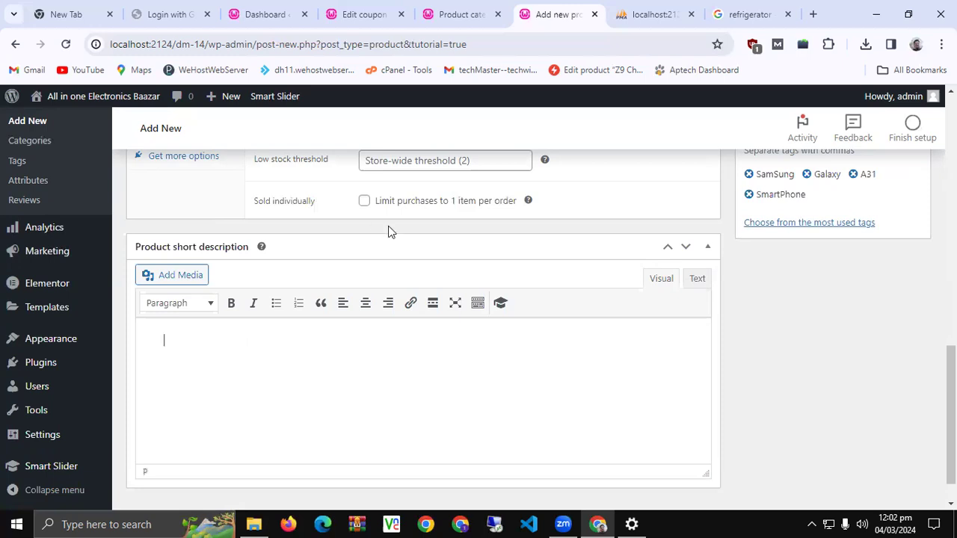
left_click(739, 14)
left_click(380, 44)
type("samsung a31")
Run the 'samsung a31' search and open the PriceOye Galaxy A31 result in its own tab
key("Return")
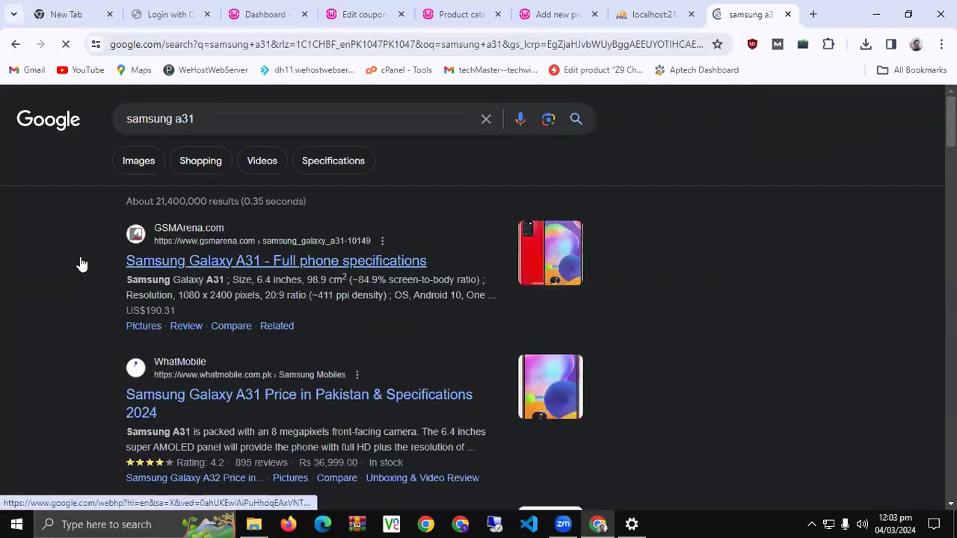
scroll(82, 263, "down", 7)
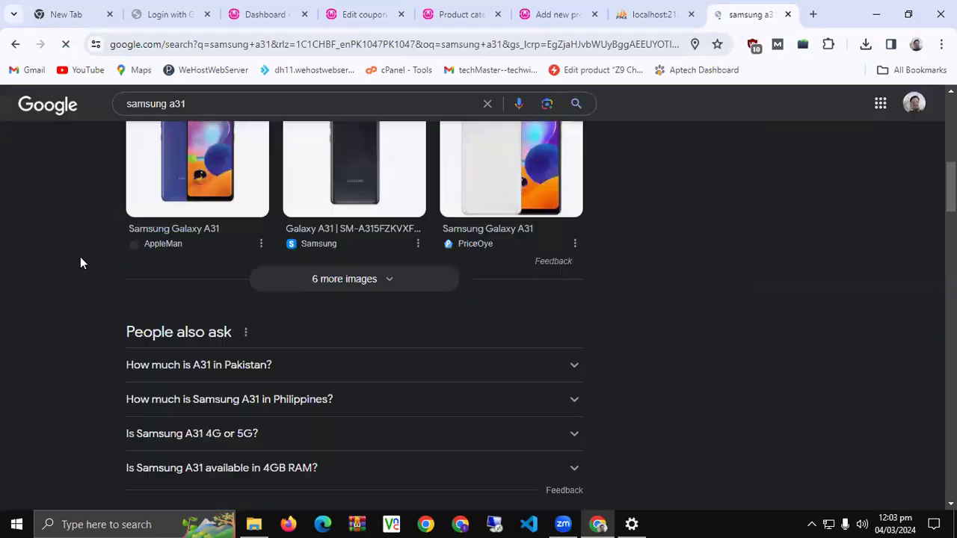
scroll(80, 256, "down", 3)
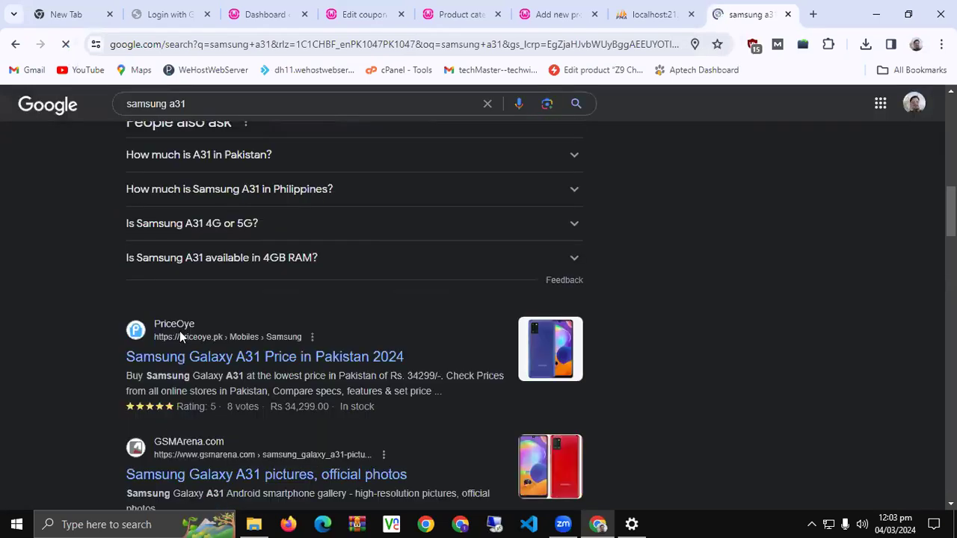
middle_click(261, 356)
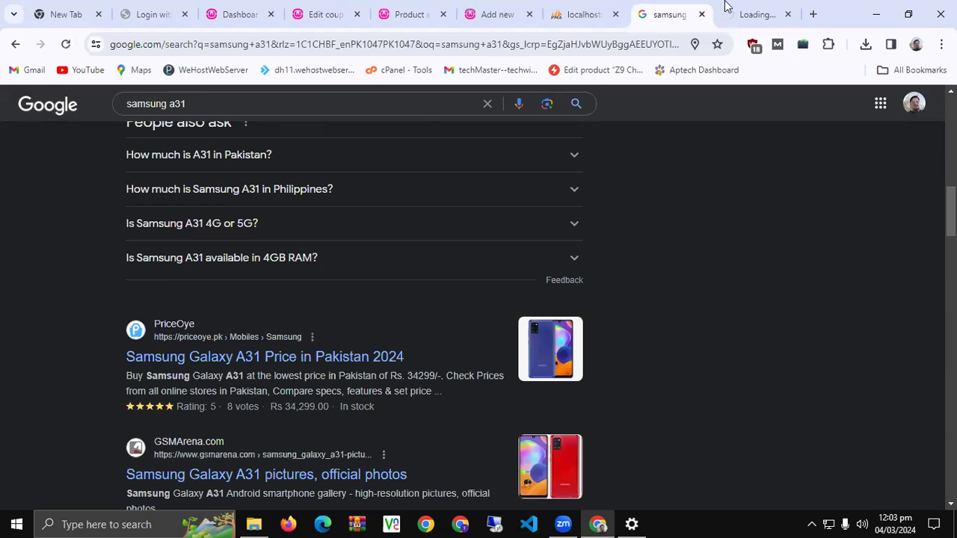
left_click(756, 6)
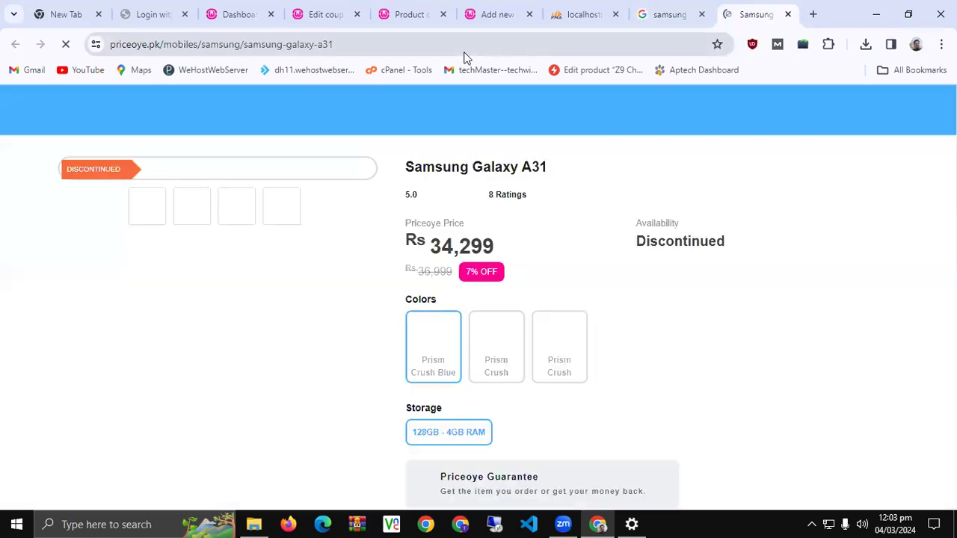
Select the Camera specification table on PriceOye and return to the new product page
scroll(265, 198, "down", 3)
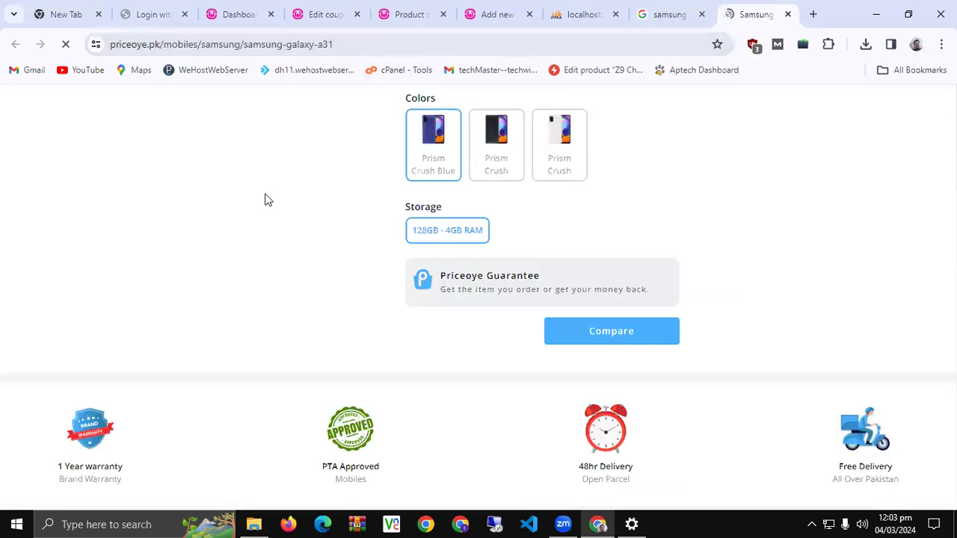
scroll(264, 199, "down", 4)
scroll(266, 200, "up", 3)
scroll(265, 195, "up", 5)
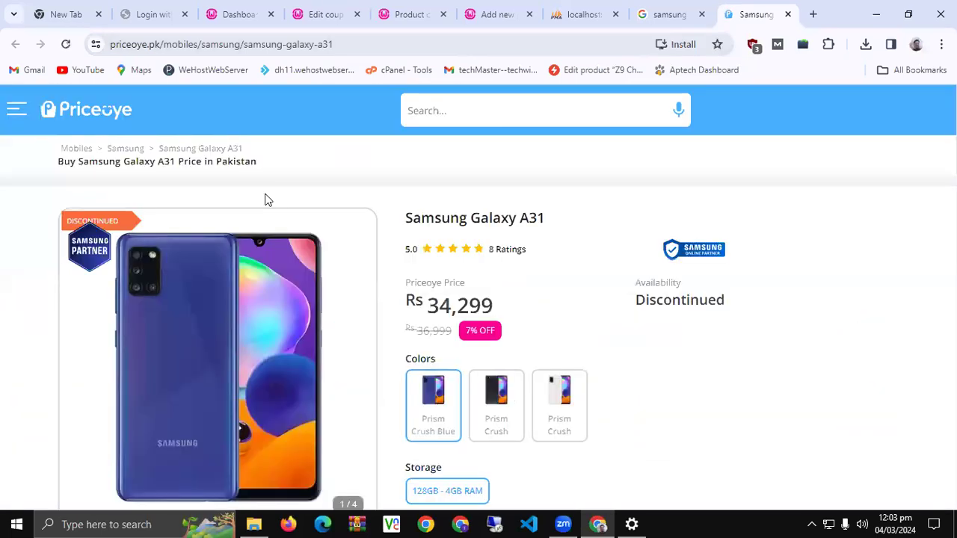
scroll(264, 199, "down", 15)
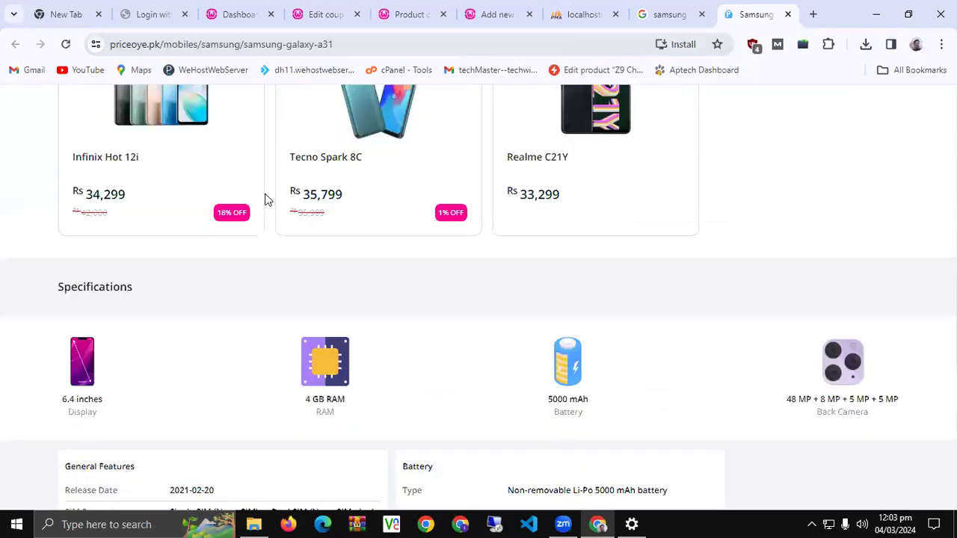
scroll(264, 199, "up", 2)
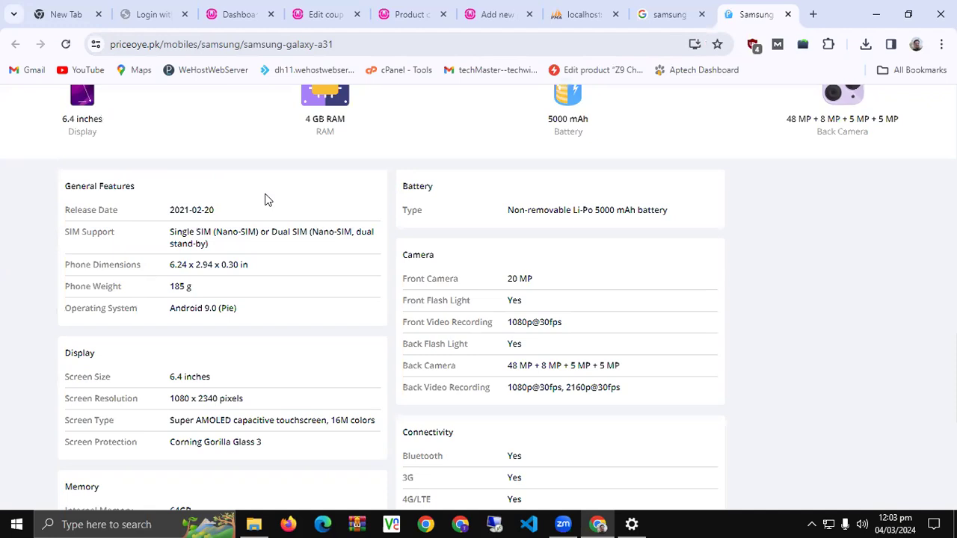
left_click_drag(408, 254, 630, 386)
key("ctrl+c")
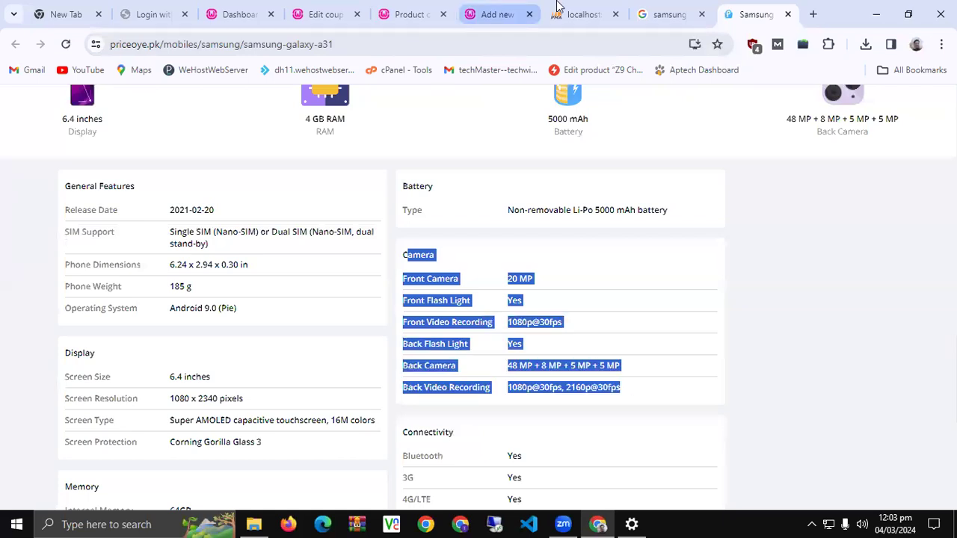
left_click(497, 13)
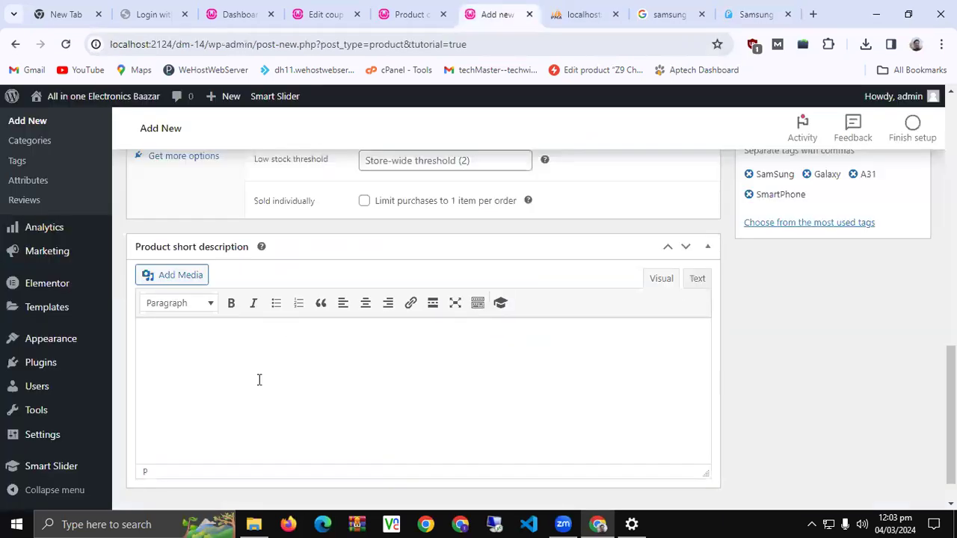
Paste the copied Camera specs into the product short description
left_click(258, 379)
key("ctrl+v")
scroll(272, 378, "up", 3)
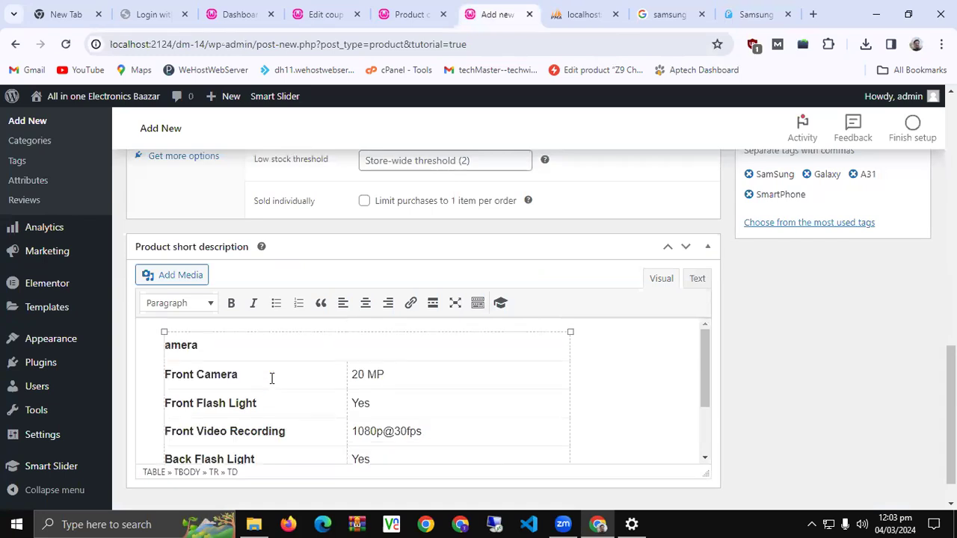
scroll(271, 378, "up", 2)
Reselect the PriceOye Camera table from its heading through the Back Video Recording row
left_click(751, 14)
left_click(452, 266)
left_click_drag(404, 254, 437, 280)
left_click_drag(588, 373, 633, 386)
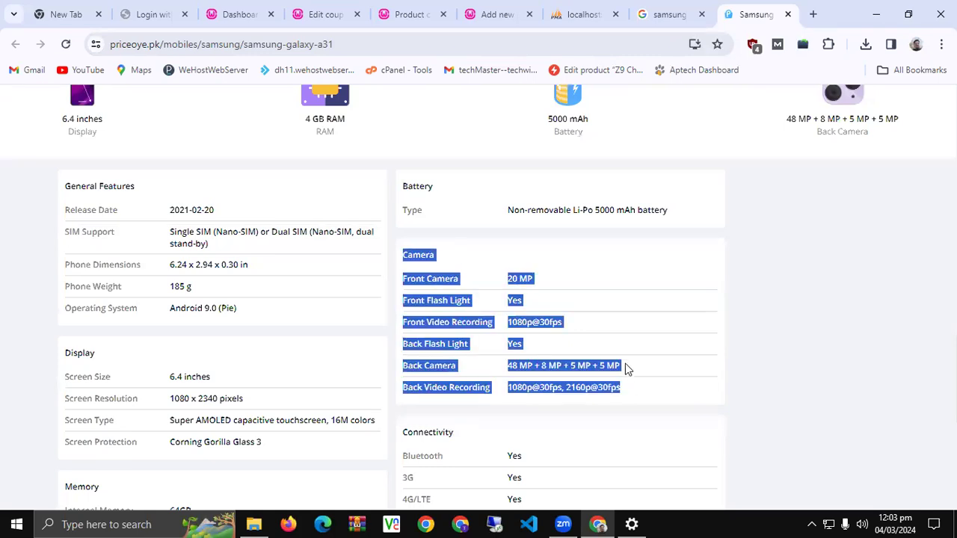
left_click(497, 14)
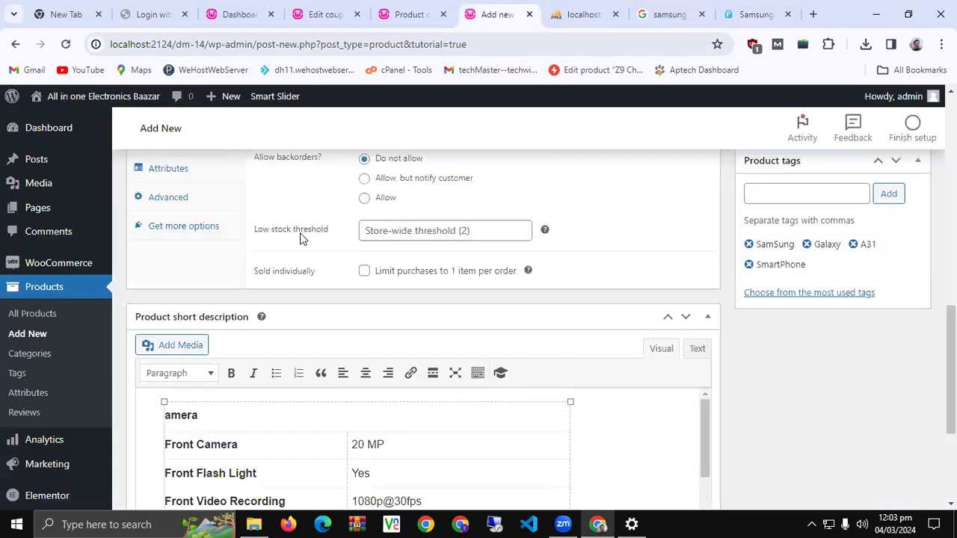
Check the short description content, then scroll up to the Publish box
key("ctrl+a")
left_click(159, 407)
scroll(160, 406, "down", 1)
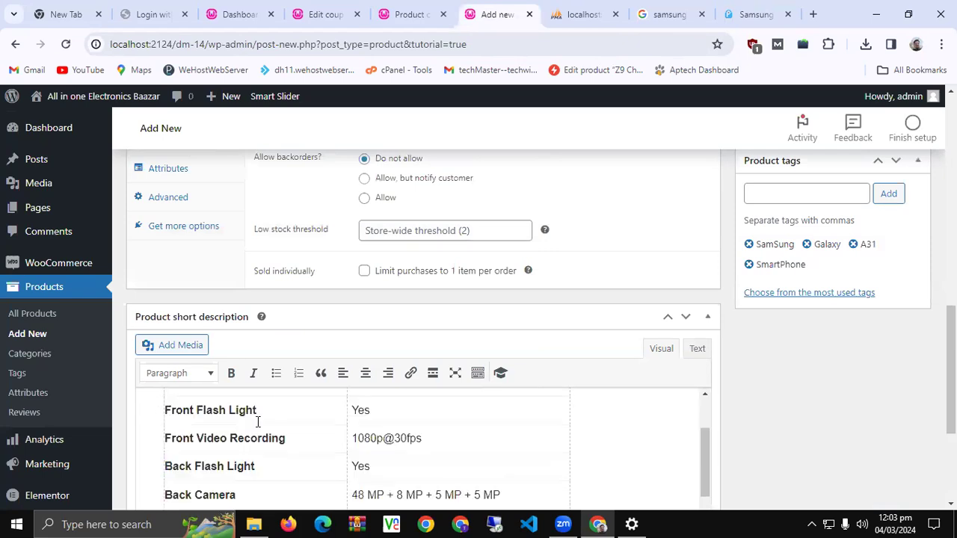
scroll(246, 434, "up", 2)
scroll(250, 410, "up", 1)
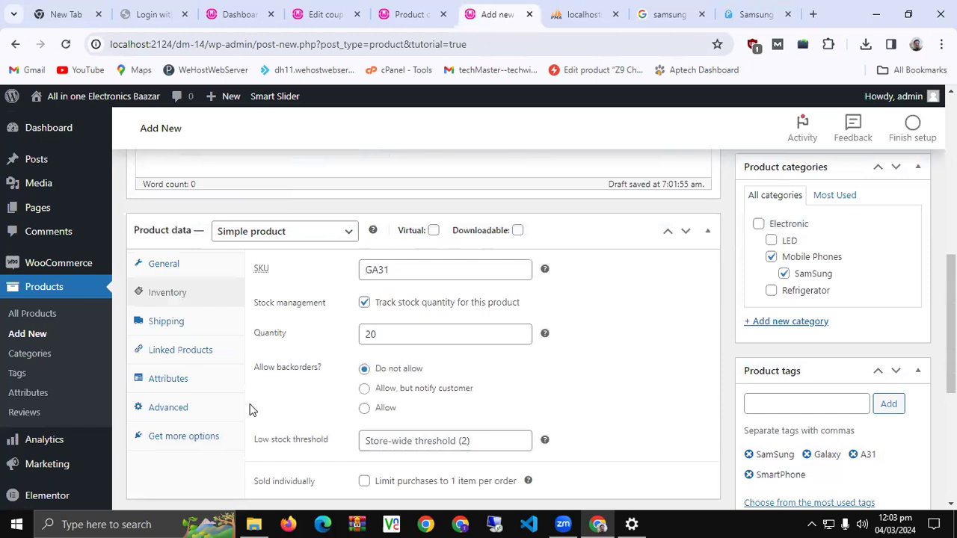
scroll(252, 404, "up", 5)
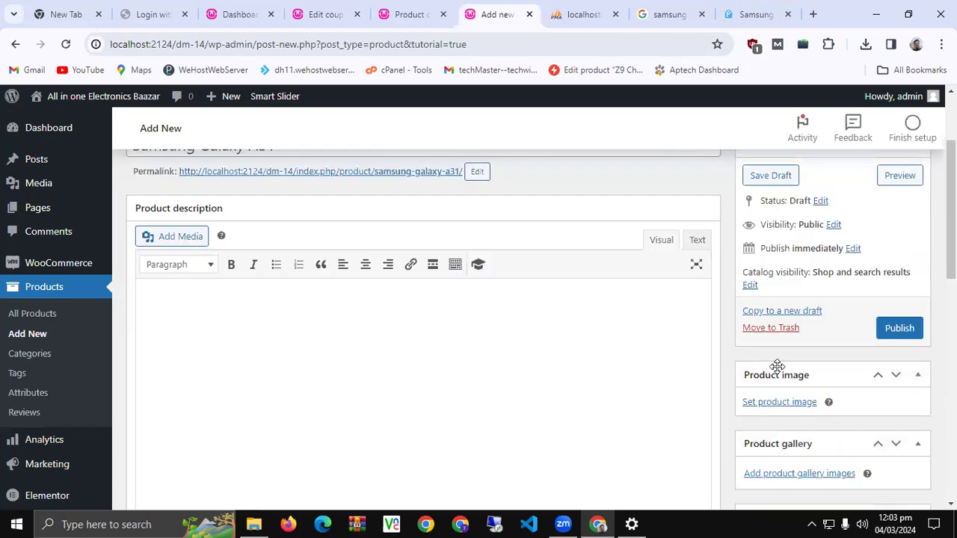
Publish Samsung Galaxy A31 and confirm it shows Published on the Edit product page
left_click(897, 334)
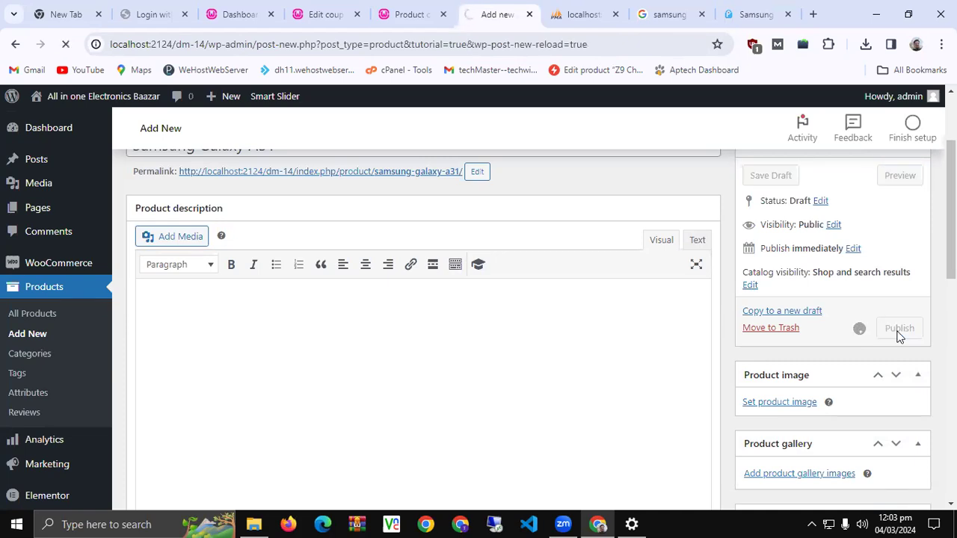
left_click(811, 524)
left_click(774, 523)
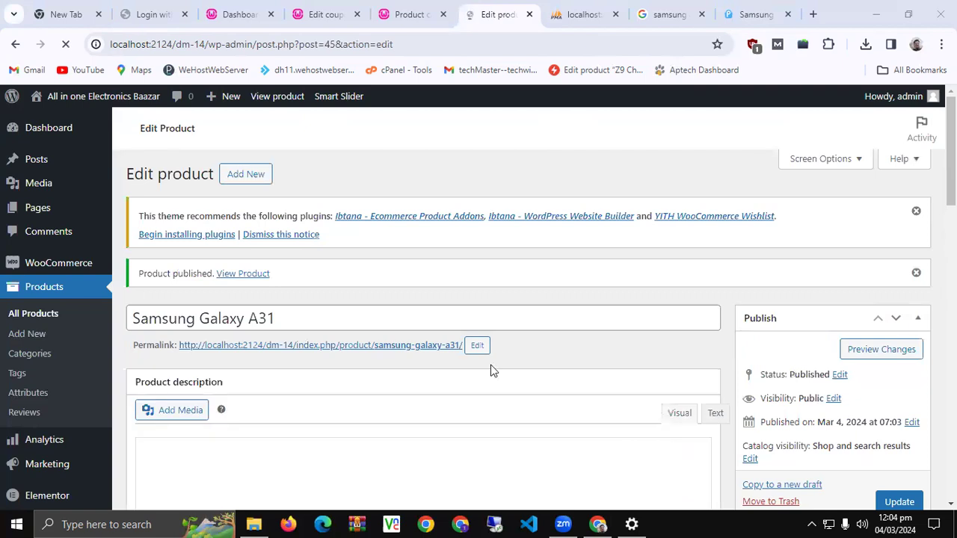
Open the live Galaxy A31 product page in a new tab and view its Rs 35,000 listing
middle_click(331, 354)
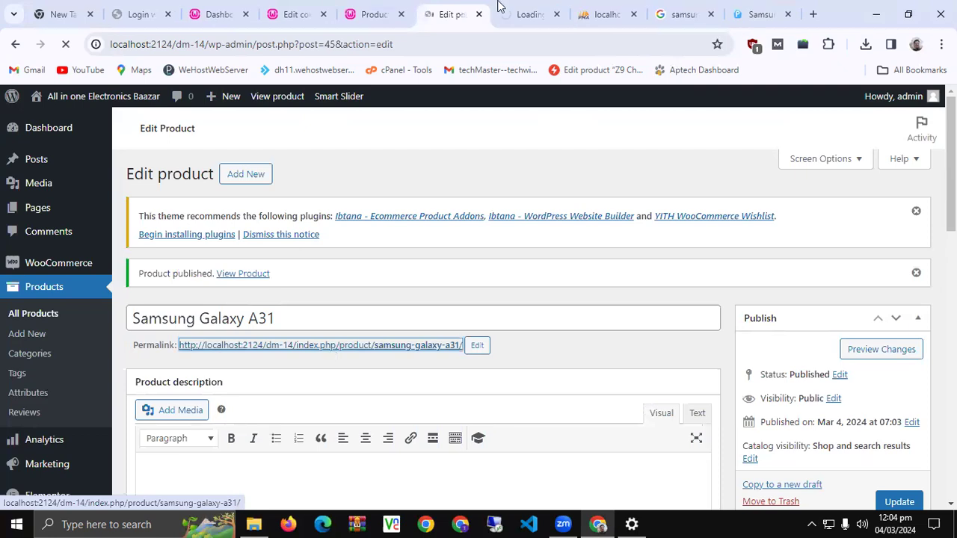
left_click(536, 10)
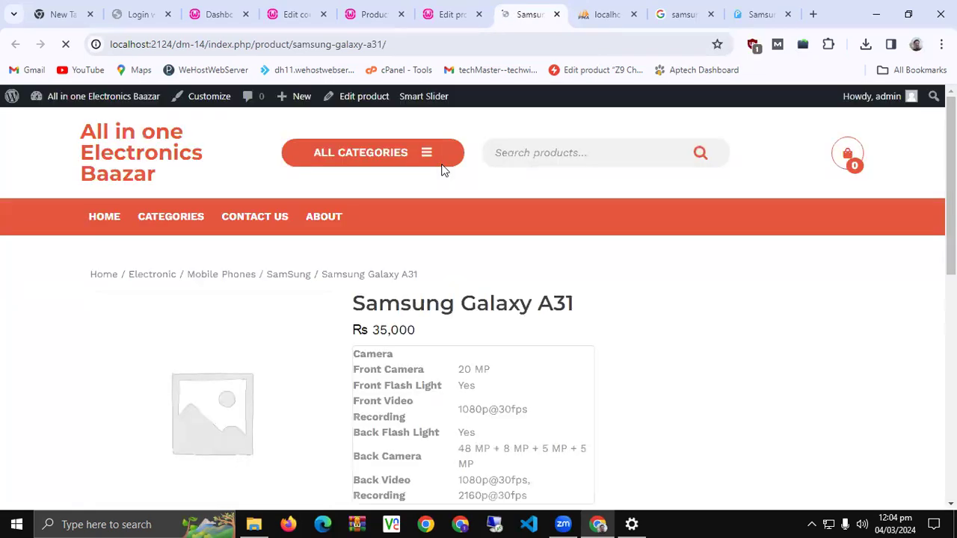
scroll(439, 310, "down", 3)
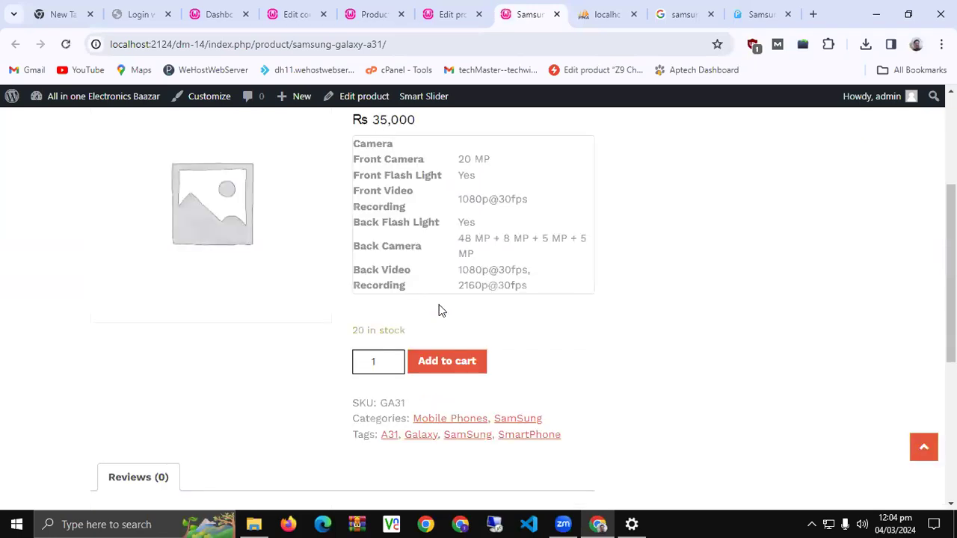
scroll(415, 295, "up", 2)
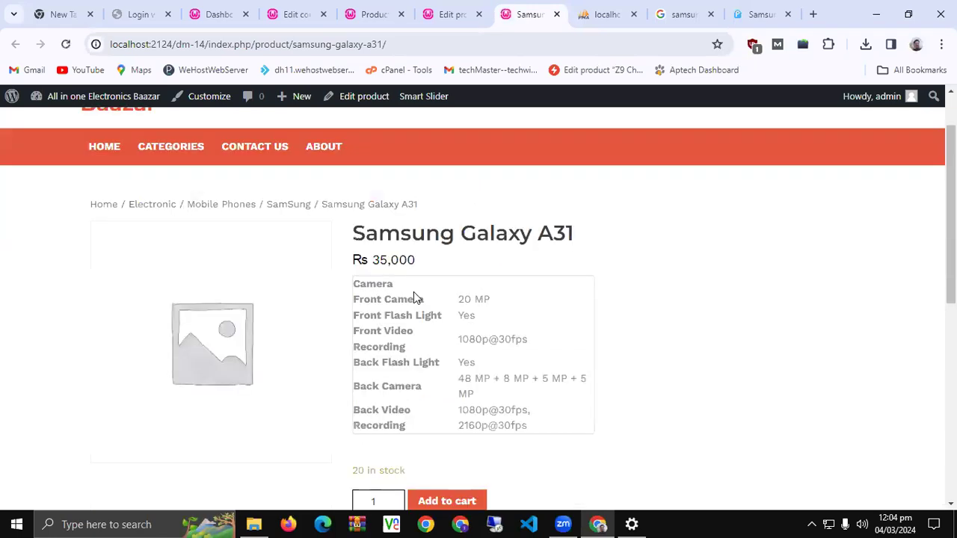
scroll(340, 271, "down", 3)
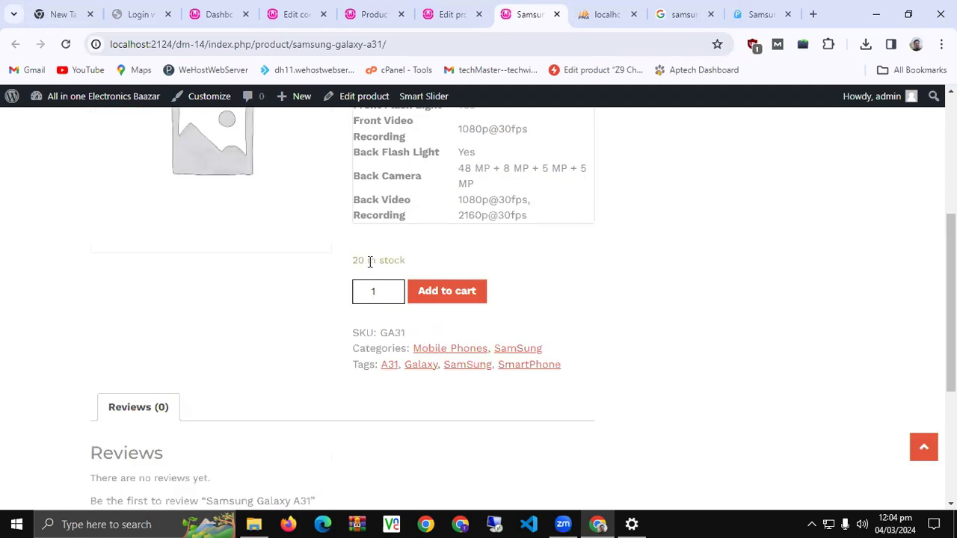
Highlight the '20 in stock' and 'SKU: GA31' lines on the live product page
triple_click(369, 262)
left_click(379, 313)
left_click_drag(355, 336, 412, 340)
left_click(412, 339)
scroll(302, 335, "down", 3)
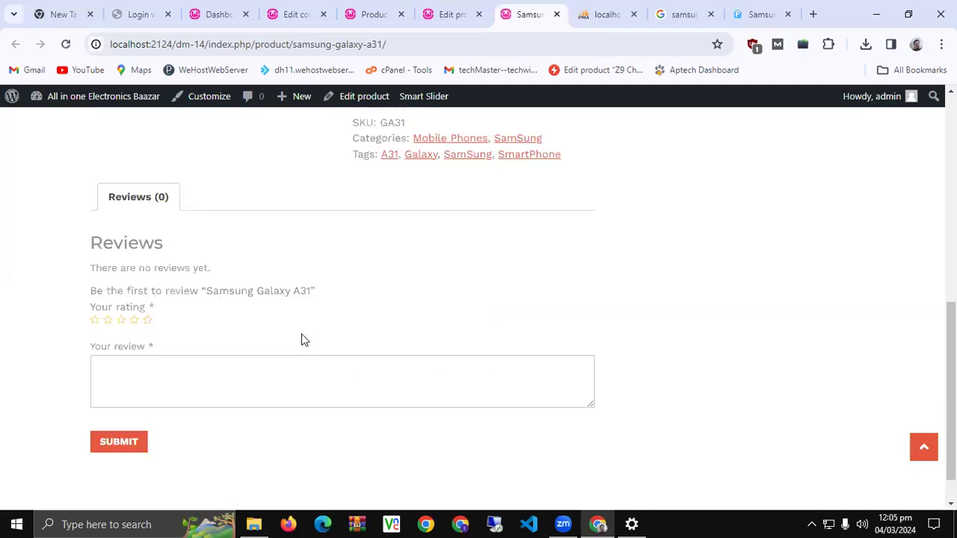
scroll(301, 340, "up", 5)
scroll(301, 340, "up", 1)
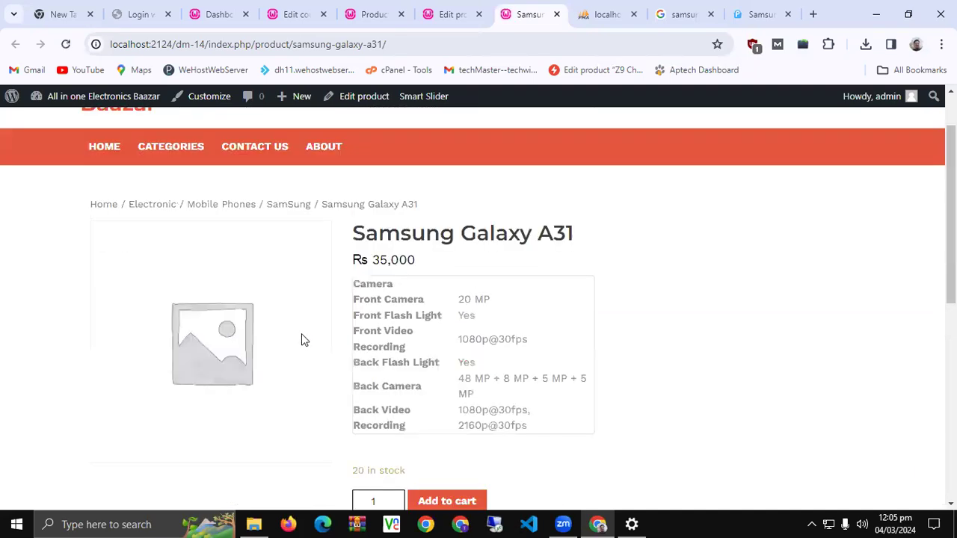
left_click(697, 7)
Bring up the Google Images results for samsung a31 in their tab
scroll(456, 270, "up", 10)
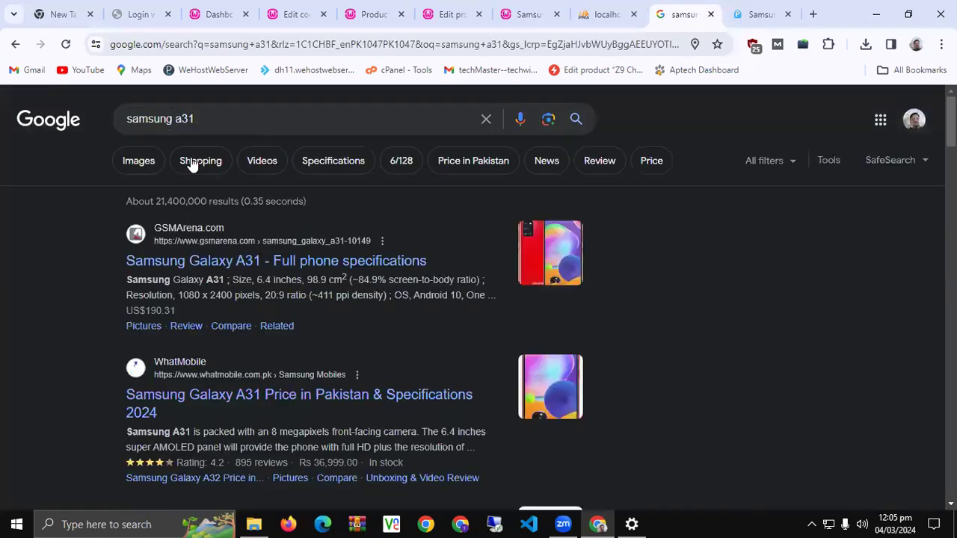
left_click(147, 166)
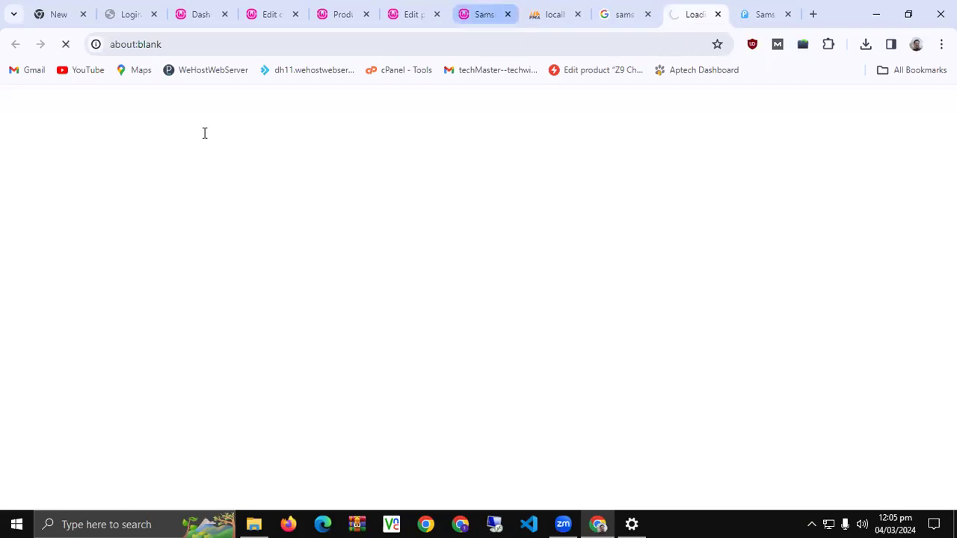
left_click(639, 6)
left_click(673, 7)
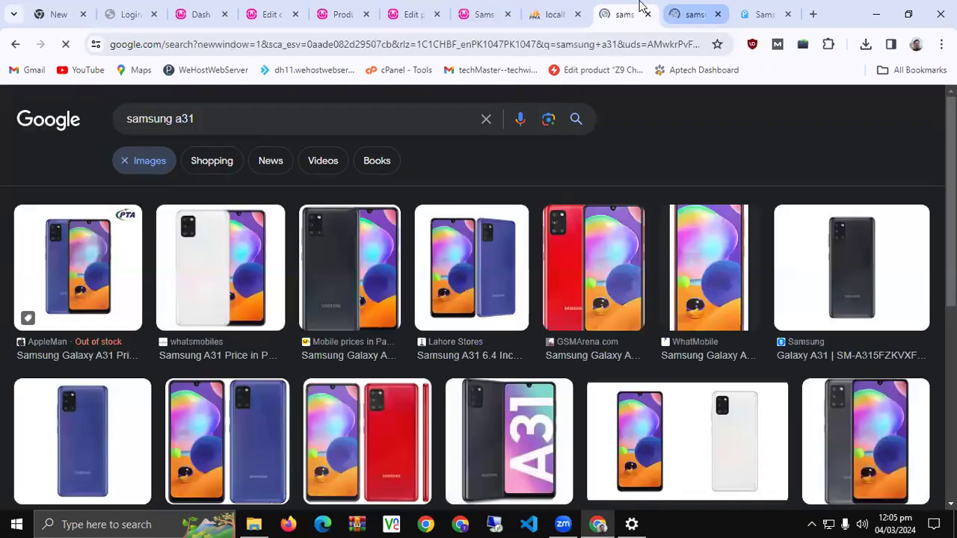
left_click(637, 7)
left_click(636, 7)
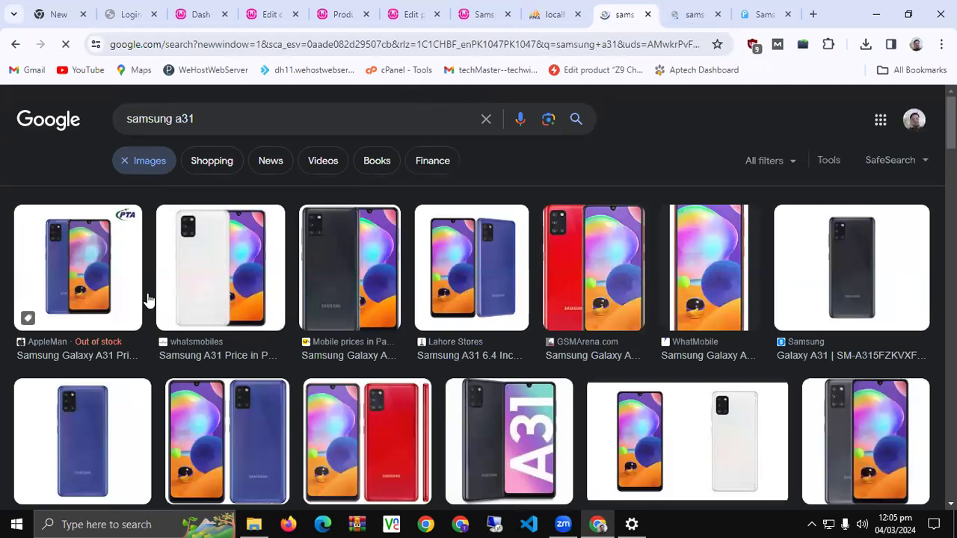
Open the first blue Galaxy A31 photo alone in a new tab and view it
left_click(90, 269)
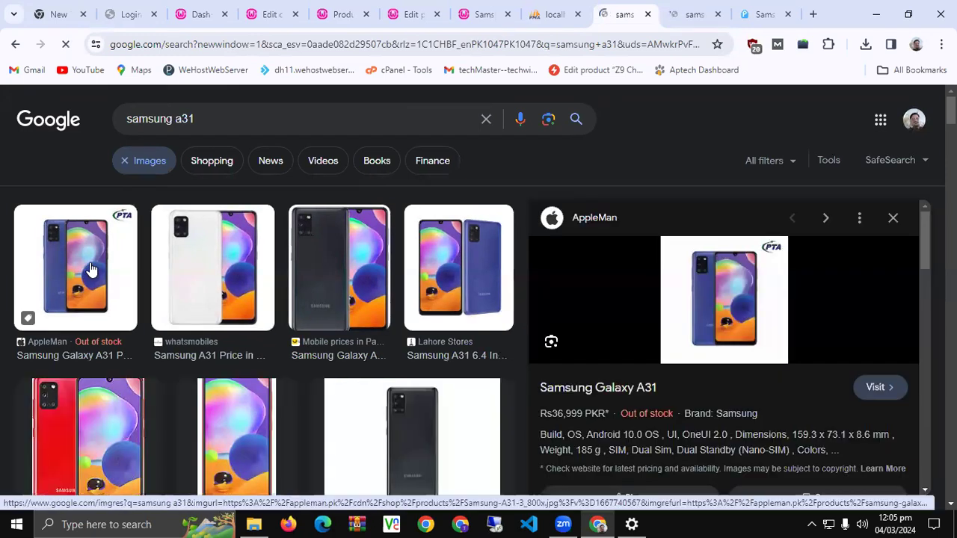
right_click(90, 263)
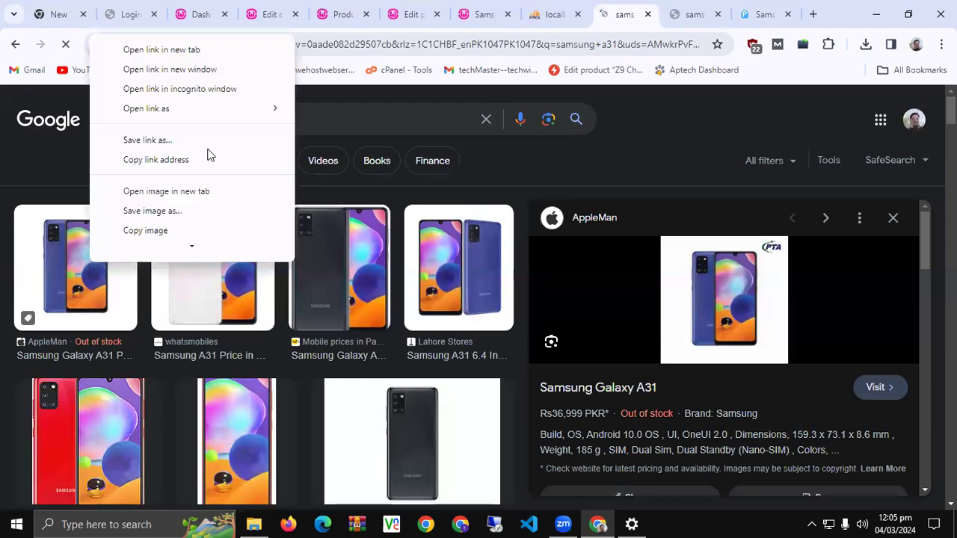
left_click(207, 151)
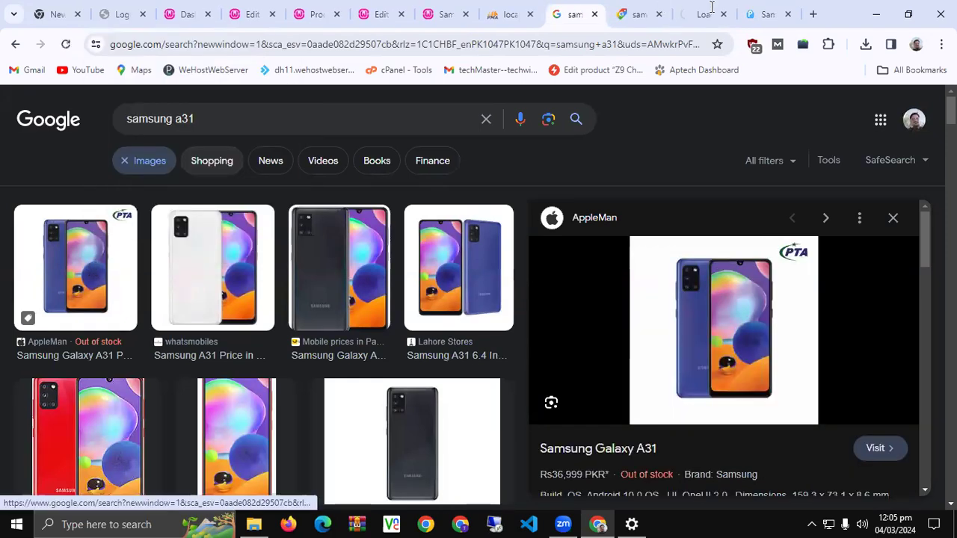
left_click(696, 15)
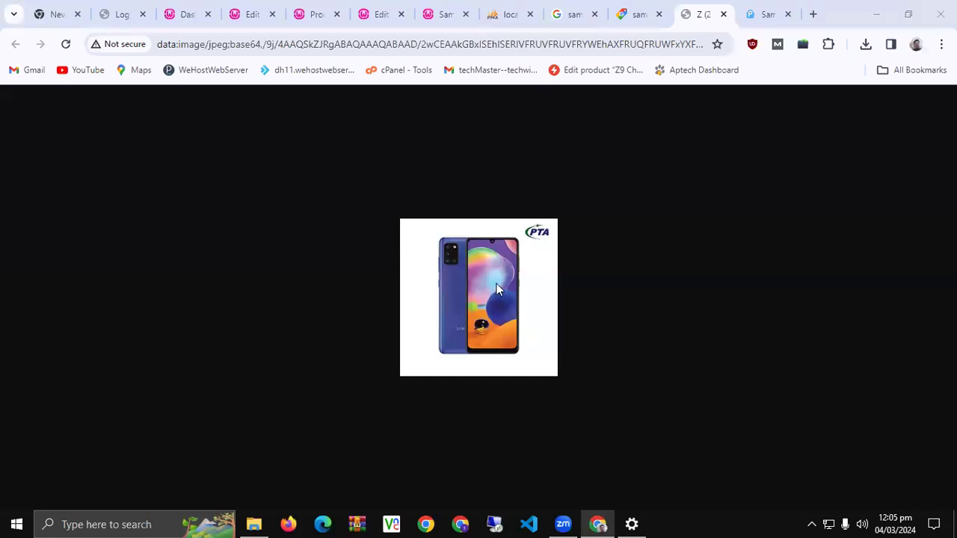
Launch Snipping Tool from Windows search
key("super")
type("snip")
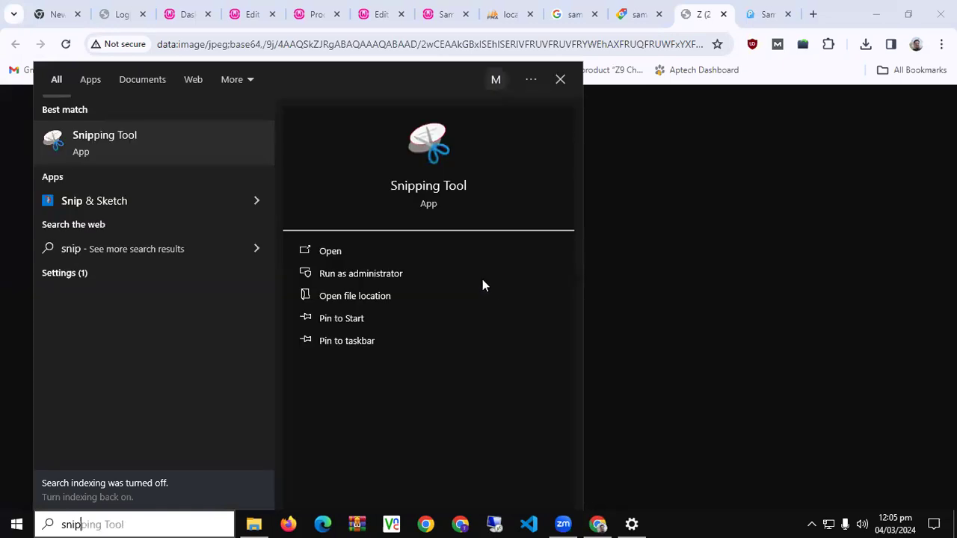
key("Return")
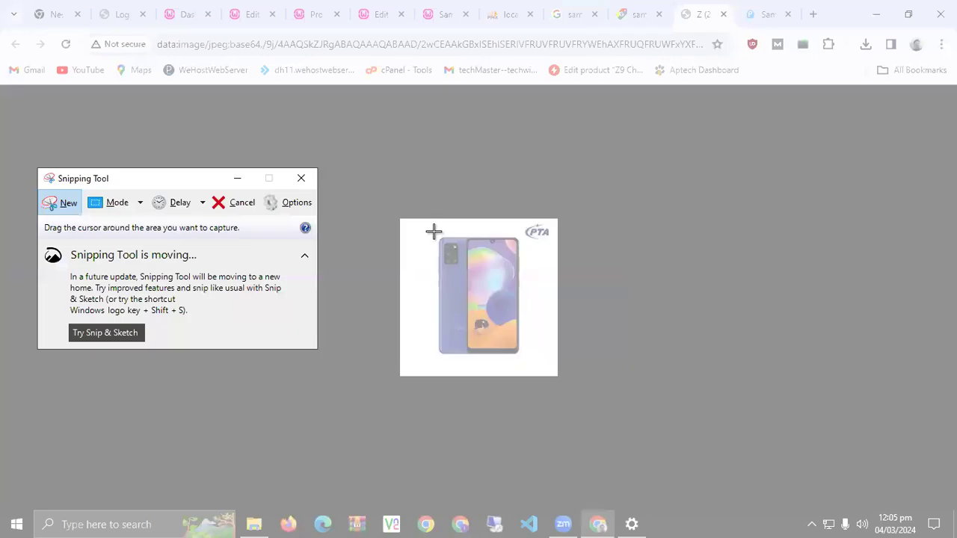
Snip the blue Galaxy A31 phone and save it as samsung in JPEG format in Desktop\DM14
left_click_drag(433, 232, 523, 356)
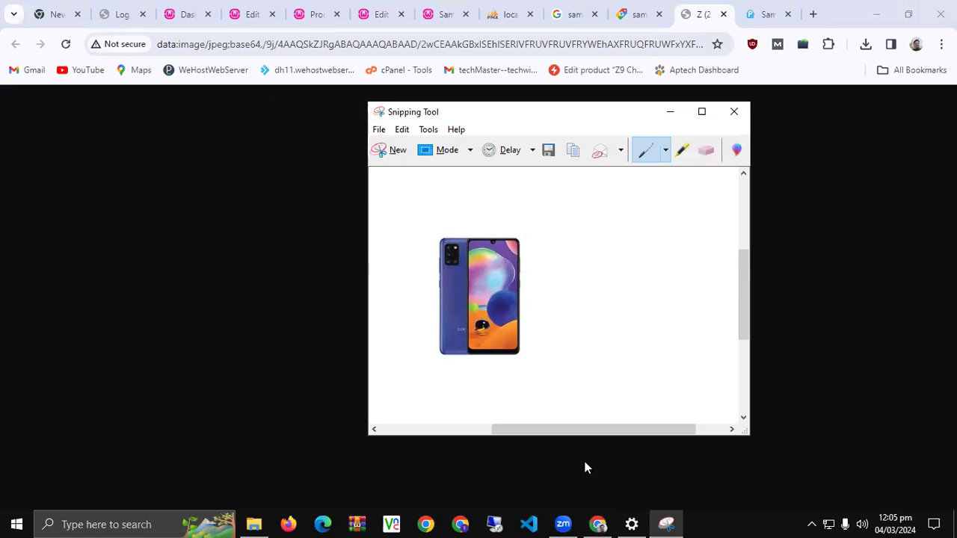
key("ctrl+s")
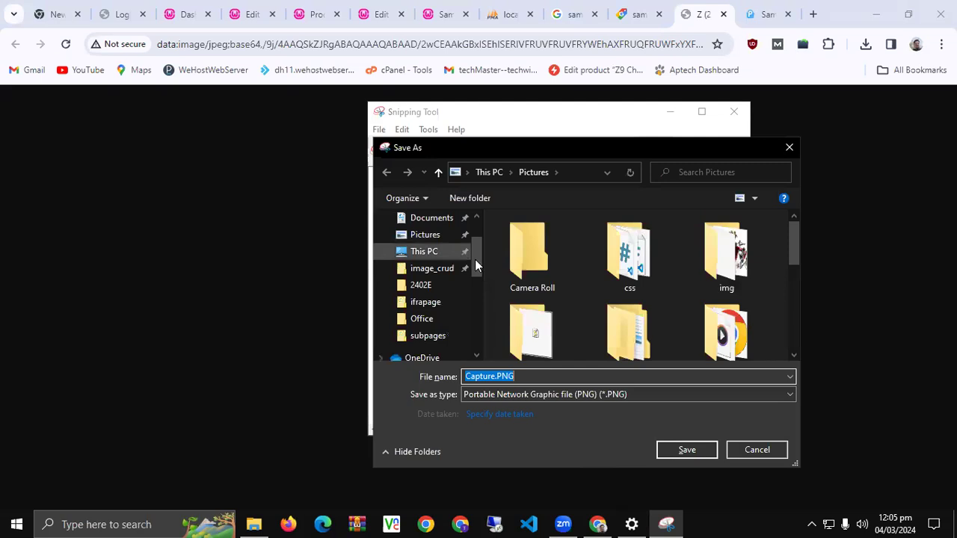
left_click_drag(475, 259, 471, 249)
scroll(438, 250, "up", 1)
left_click(438, 246)
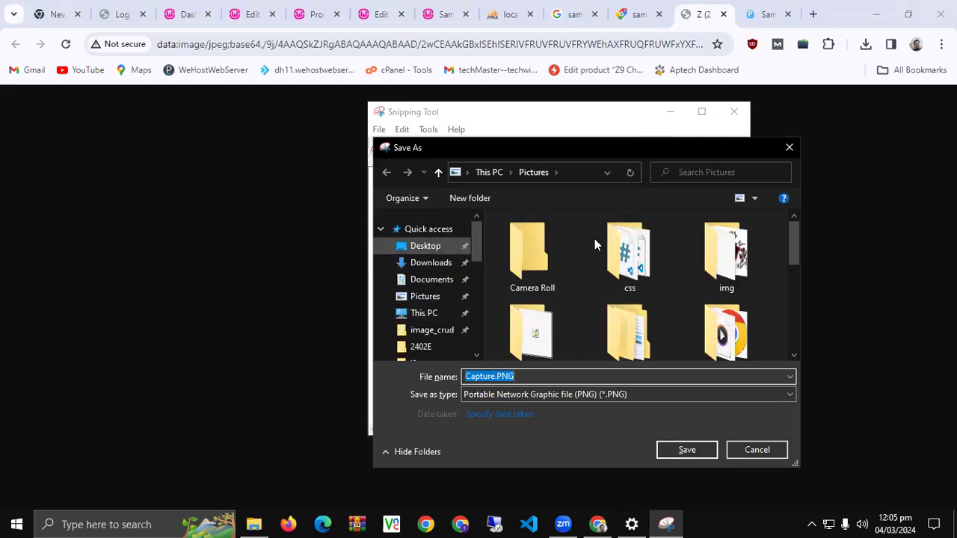
double_click(573, 252)
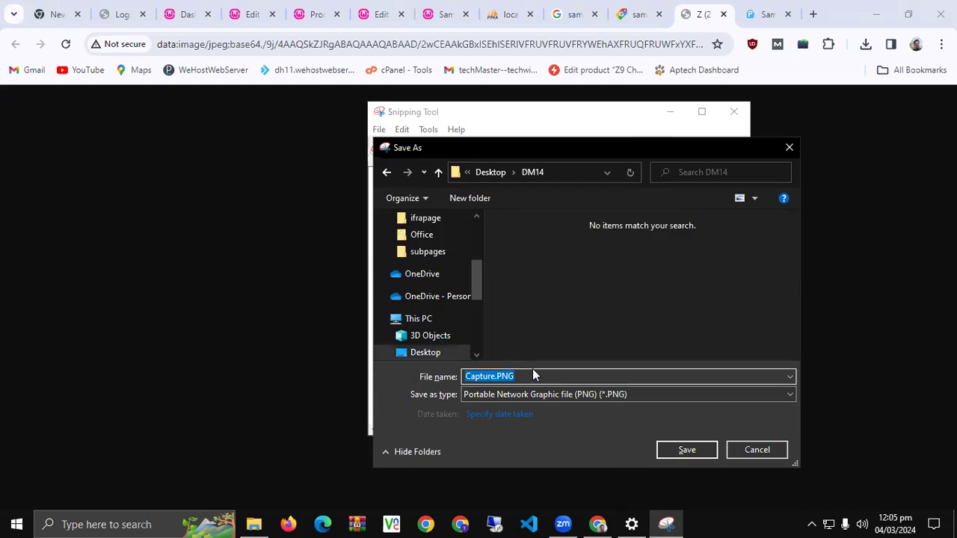
type("samsung")
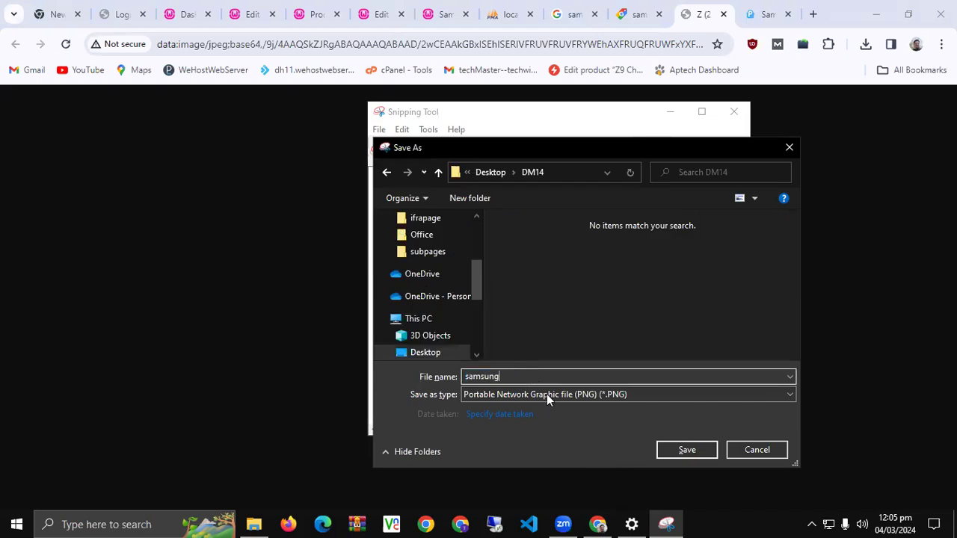
left_click(547, 394)
left_click(545, 429)
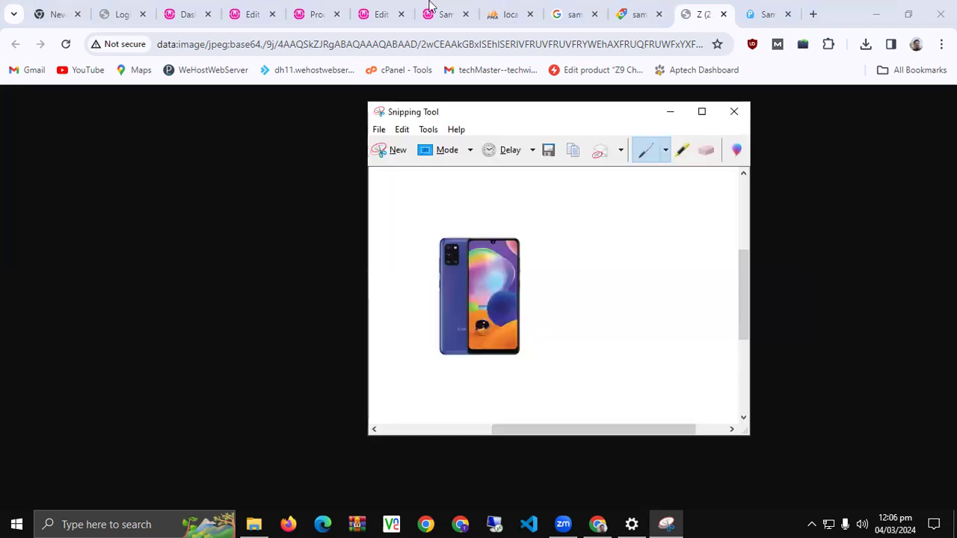
Upload samsung.jpg from Desktop\DM14 as the product image file
left_click(382, 9)
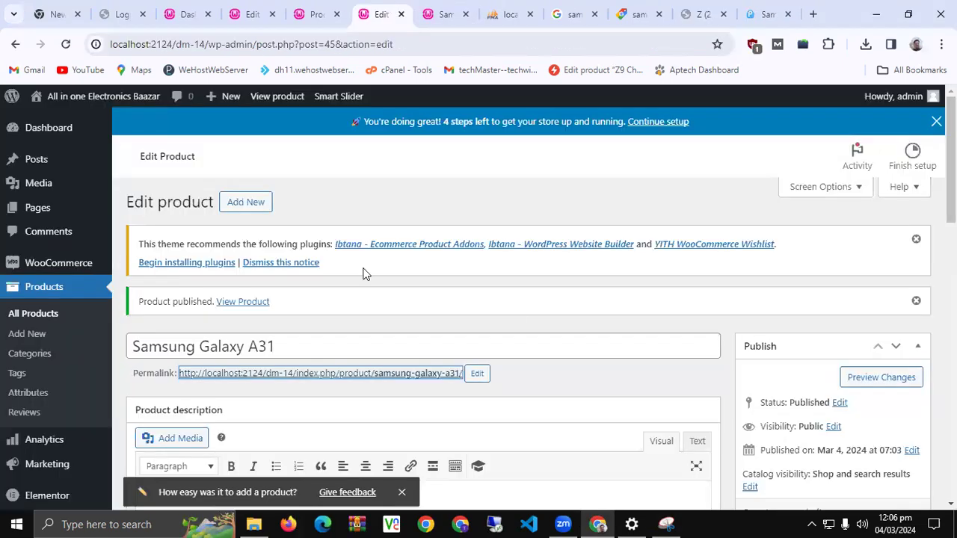
scroll(736, 378, "down", 4)
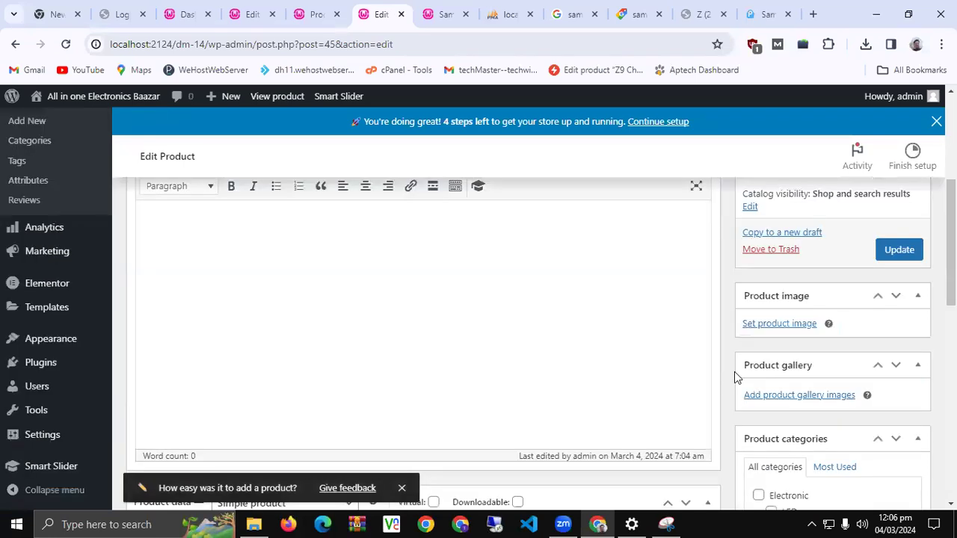
left_click(763, 328)
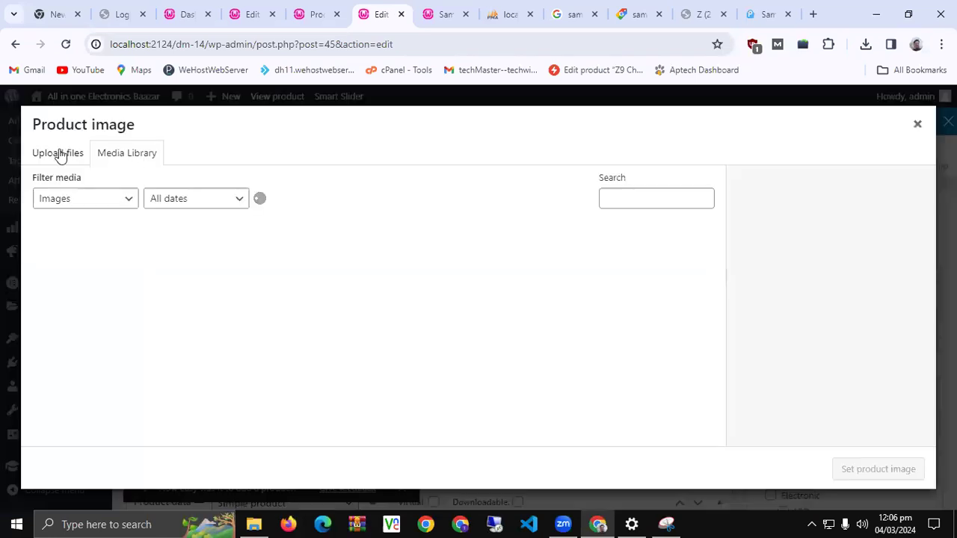
left_click(63, 153)
left_click(479, 331)
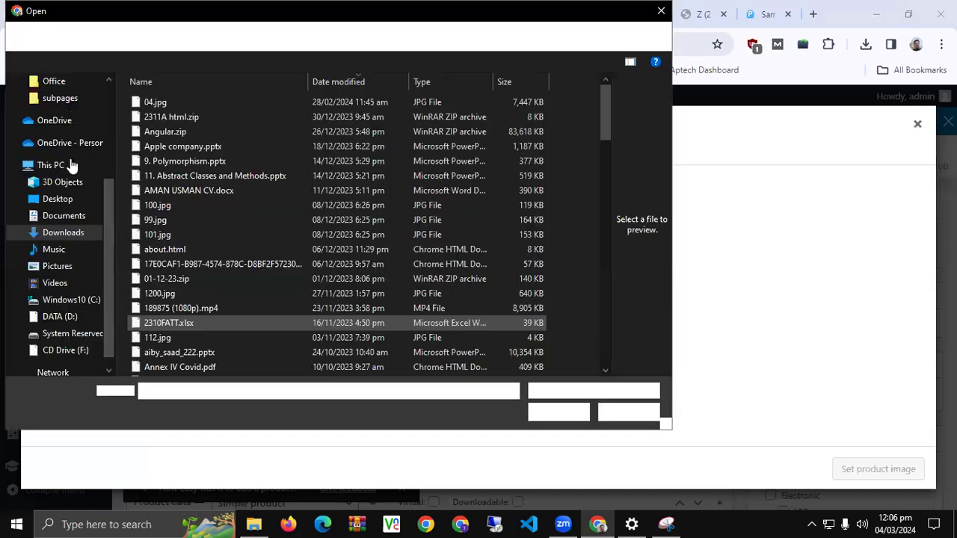
left_click(68, 80)
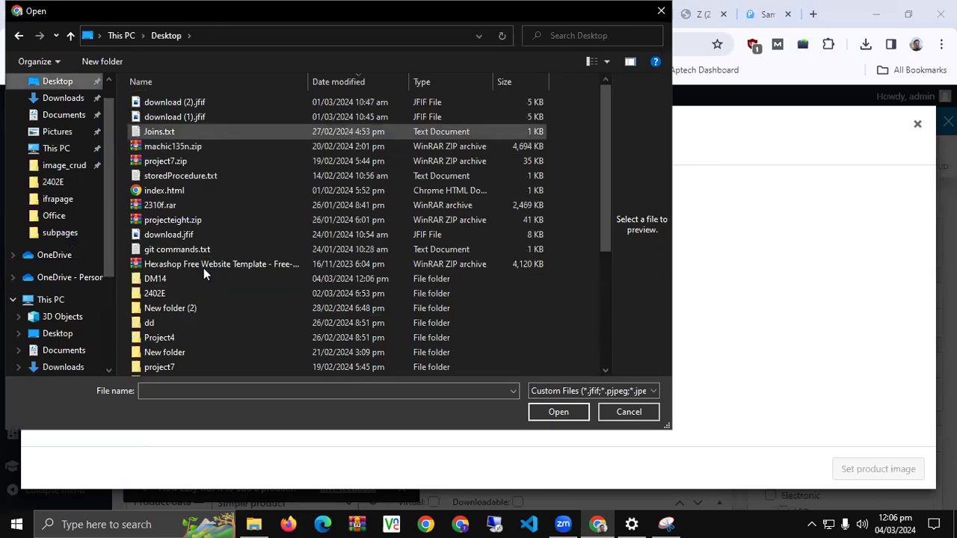
scroll(186, 323, "down", 3)
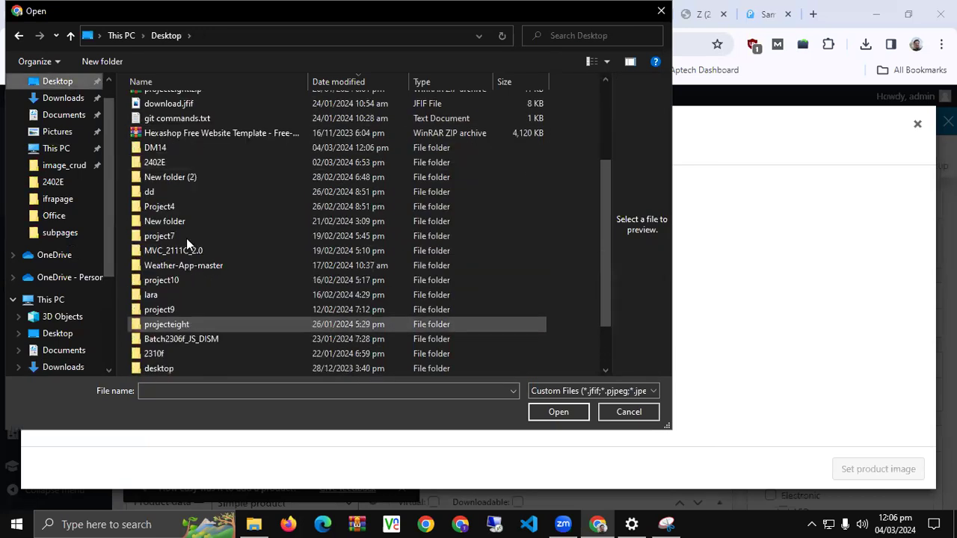
scroll(203, 296, "down", 2)
scroll(203, 296, "up", 2)
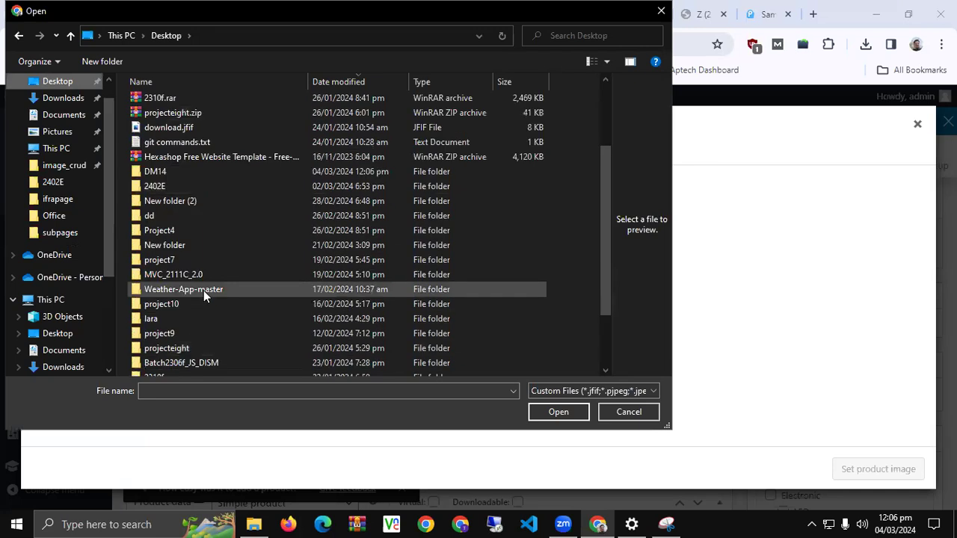
scroll(204, 290, "up", 1)
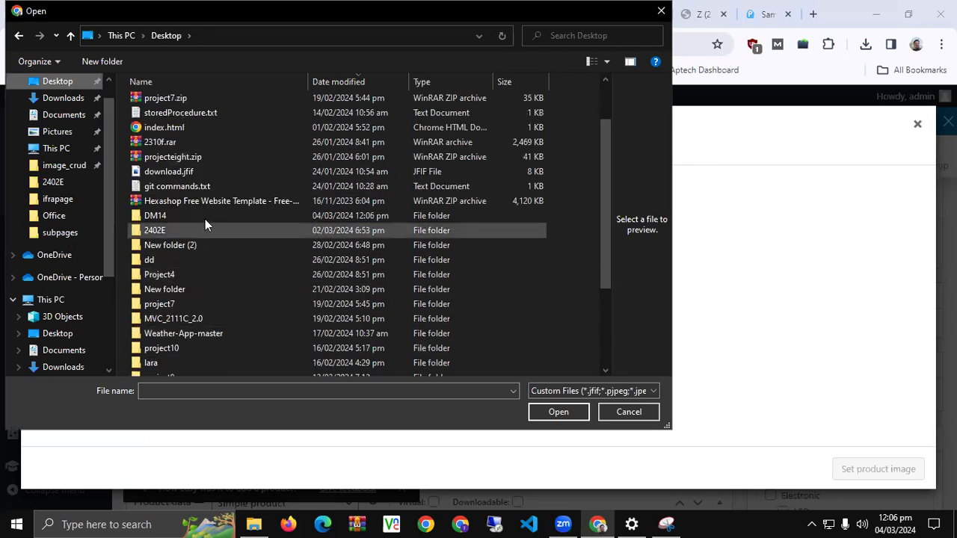
double_click(205, 217)
double_click(544, 123)
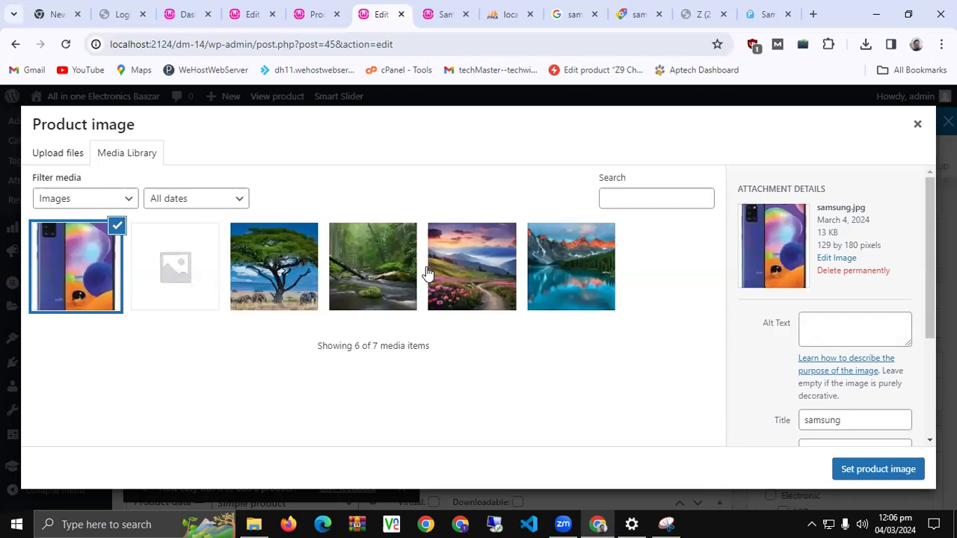
Give the image alt text and title 'Samsung Galaxy A31' and set it as product image
left_click(844, 335)
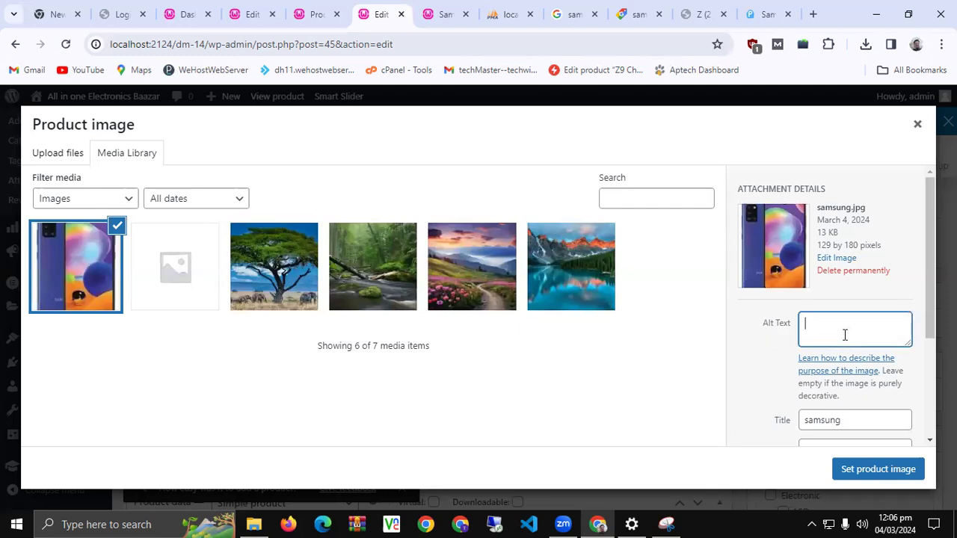
left_click(450, 13)
left_click_drag(353, 232, 583, 234)
key("ctrl+c")
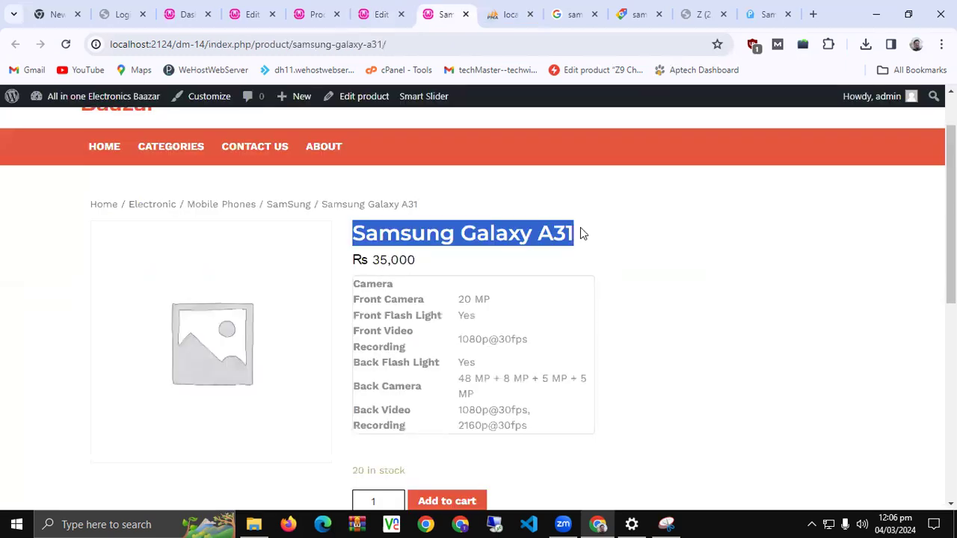
left_click(381, 10)
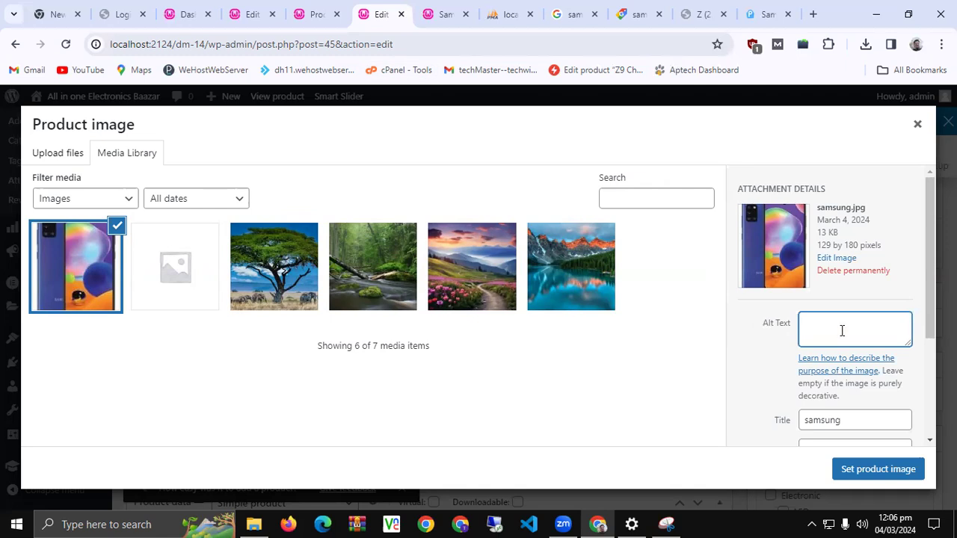
key("ctrl+v")
double_click(850, 424)
key("ctrl+v")
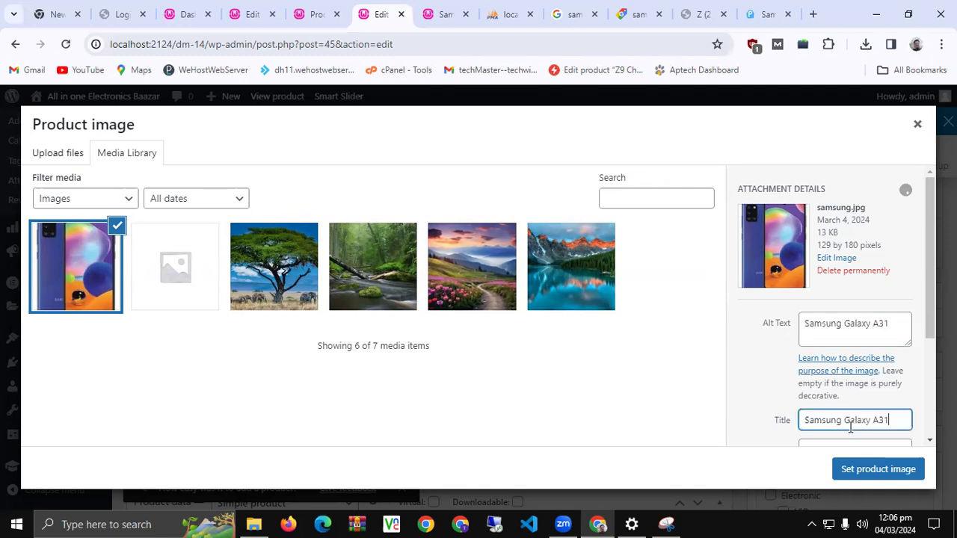
left_click(867, 469)
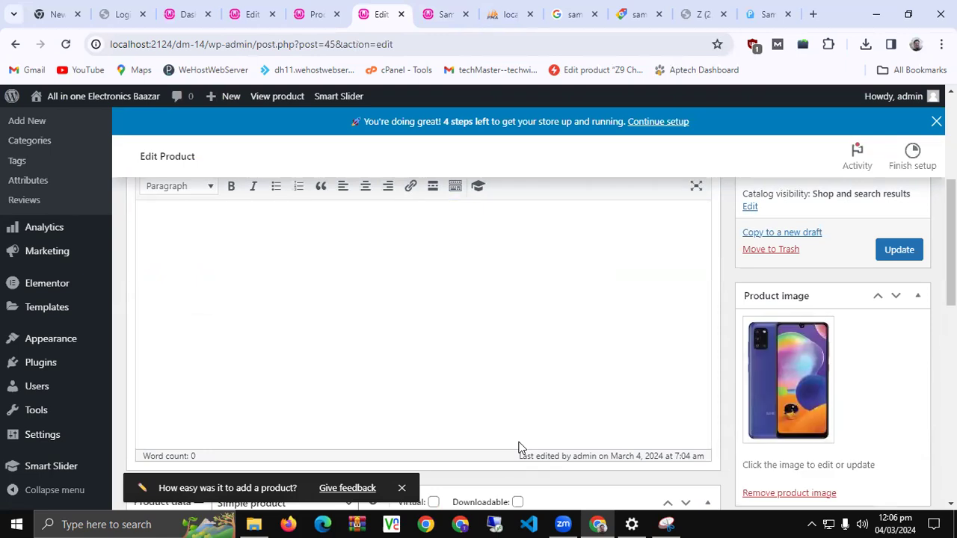
Update the product, then copy the spec tables from the PriceOye page
left_click(901, 254)
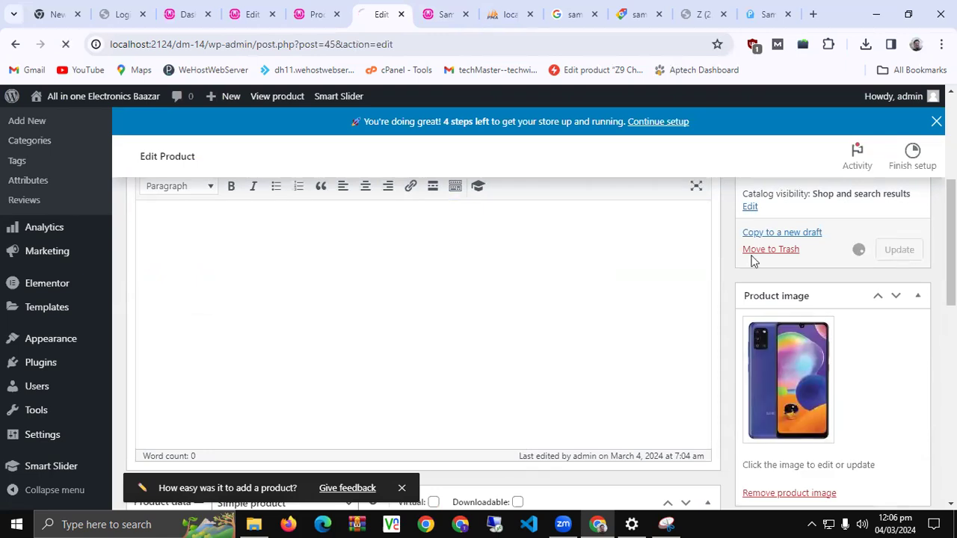
left_click(751, 9)
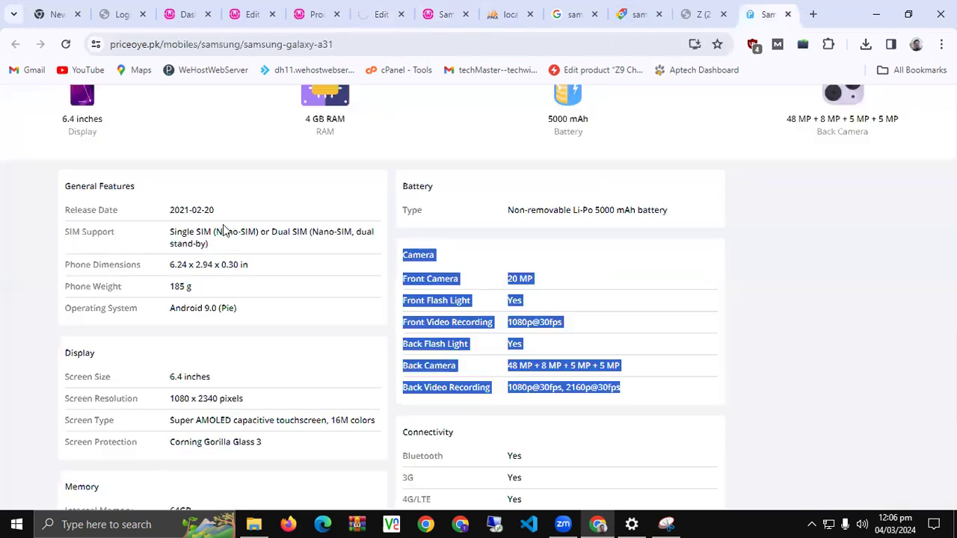
left_click(60, 257)
scroll(63, 256, "up", 1)
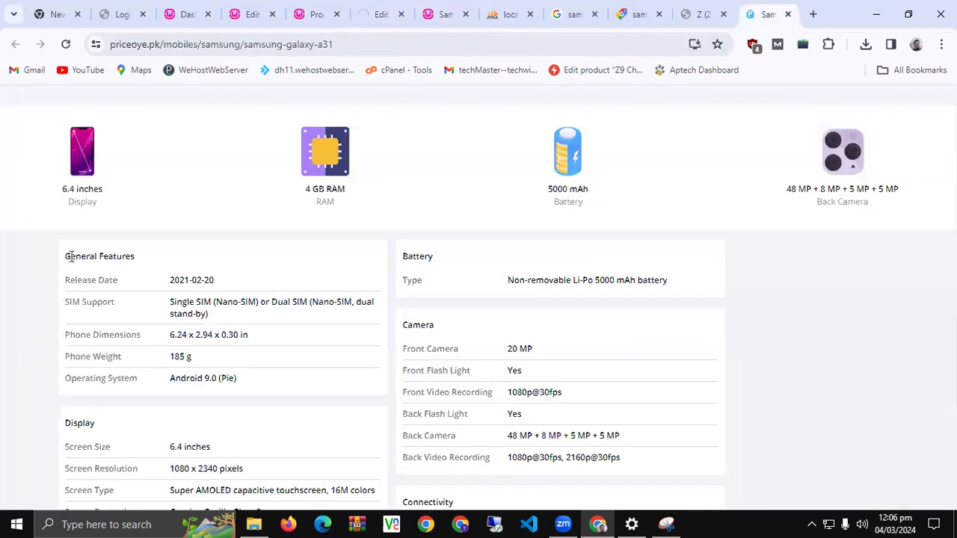
left_click_drag(71, 256, 596, 271)
scroll(522, 315, "down", 2)
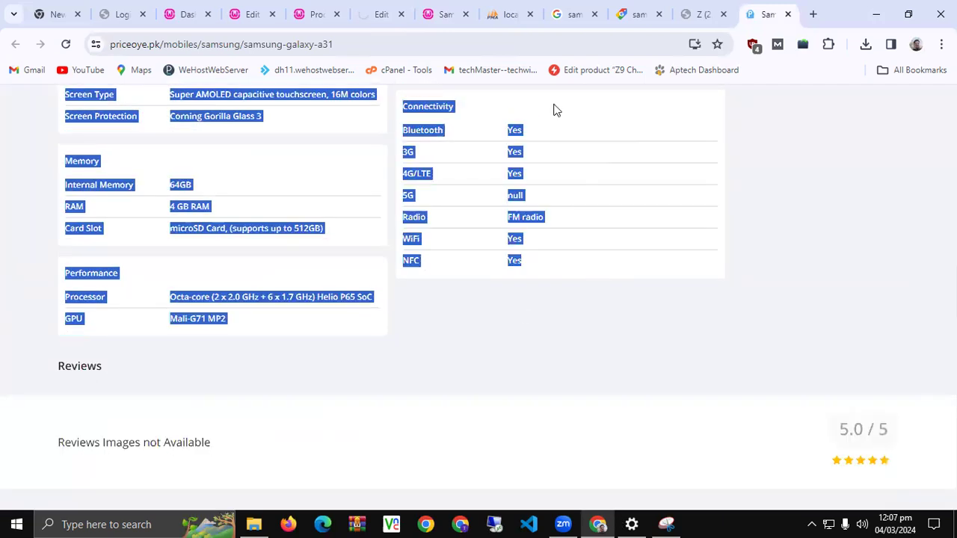
Paste the copied spec tables into the Product description editor
left_click(384, 12)
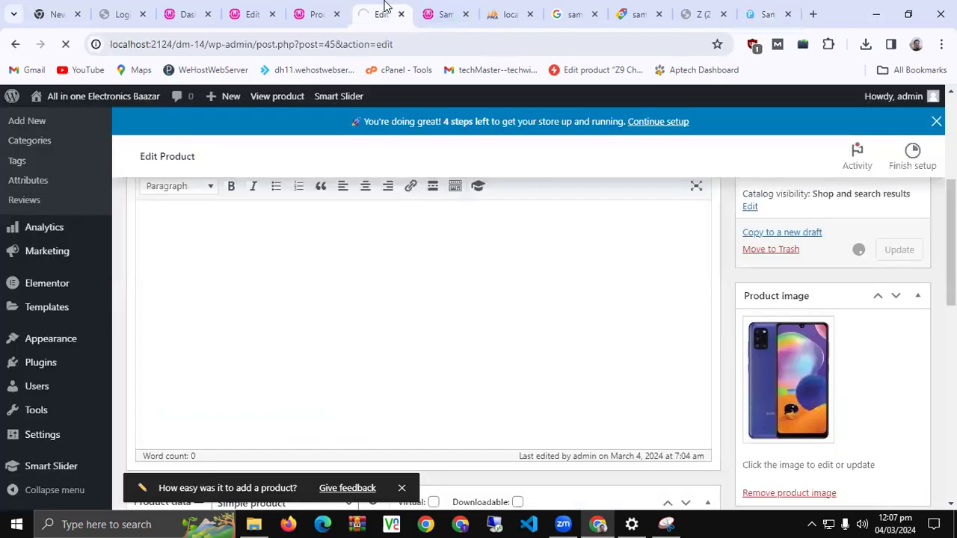
left_click(276, 256)
key("ctrl+v")
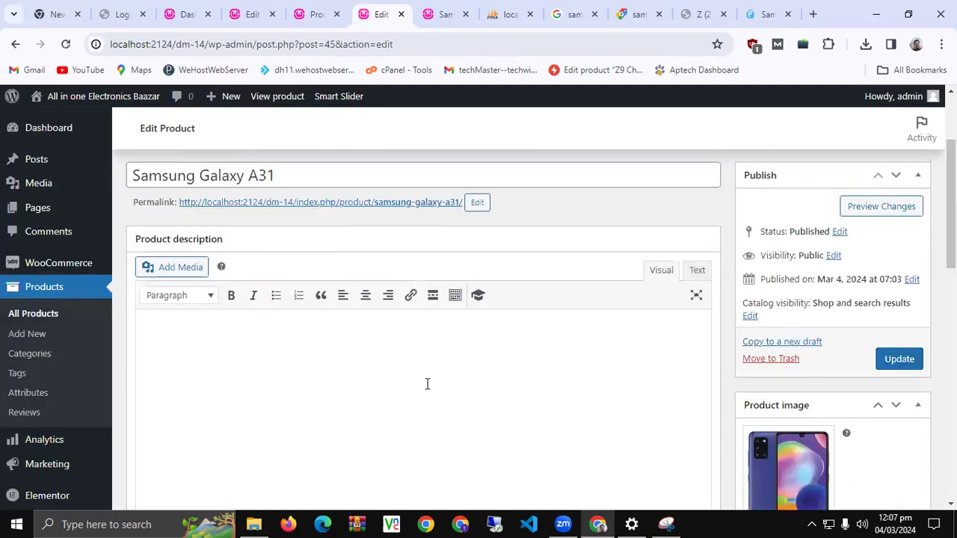
scroll(300, 250, "down", 2)
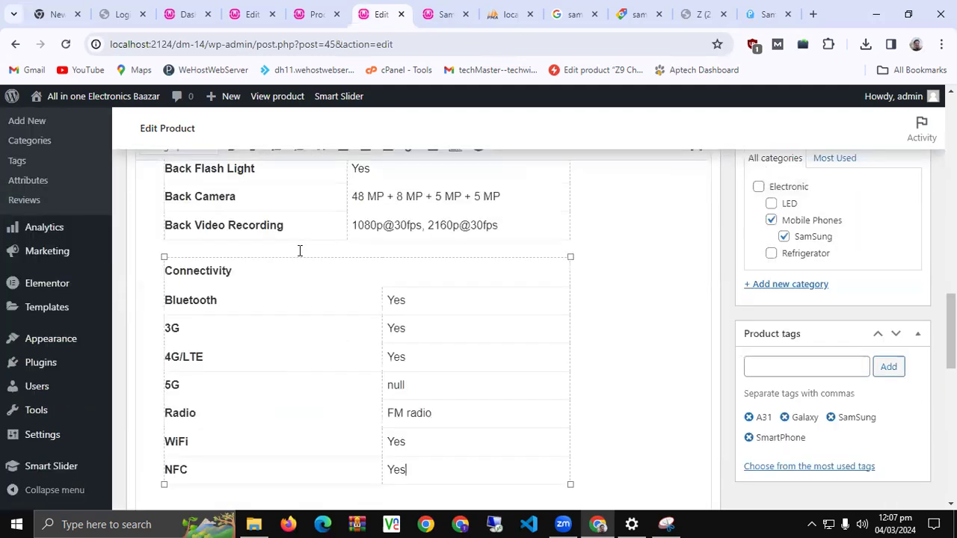
scroll(789, 370, "up", 3)
scroll(790, 370, "up", 8)
Update the product and reload the live page to check image, SKU GA31, tags and specs
left_click(899, 430)
left_click(452, 7)
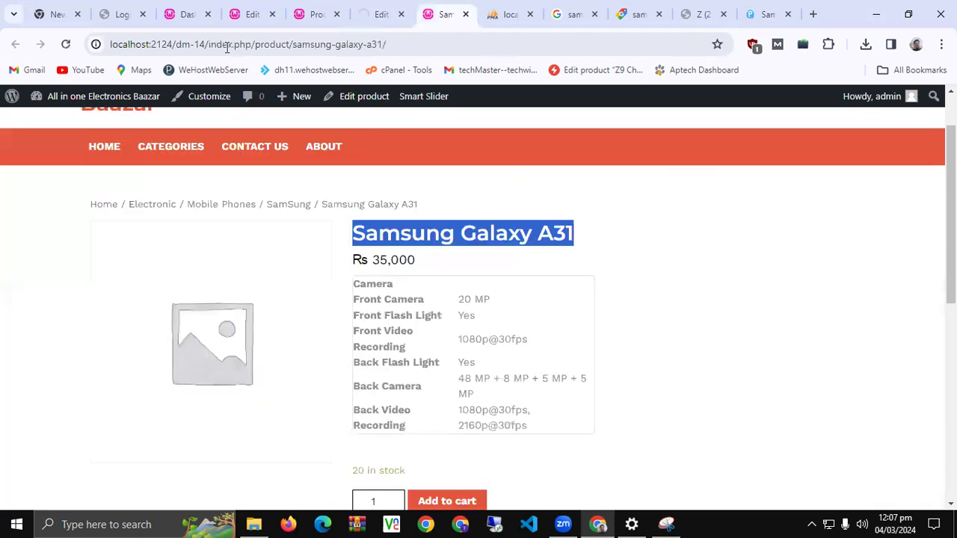
left_click(66, 45)
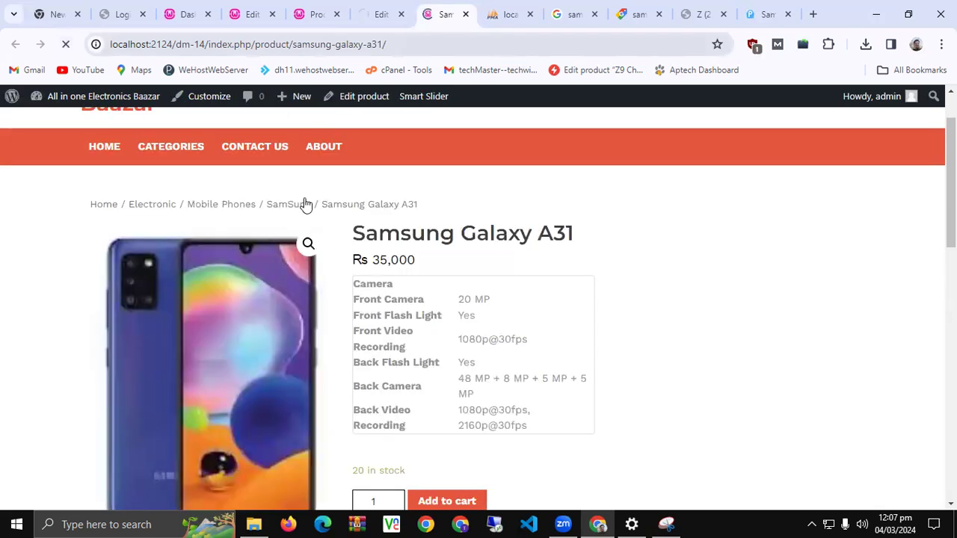
scroll(399, 263, "down", 4)
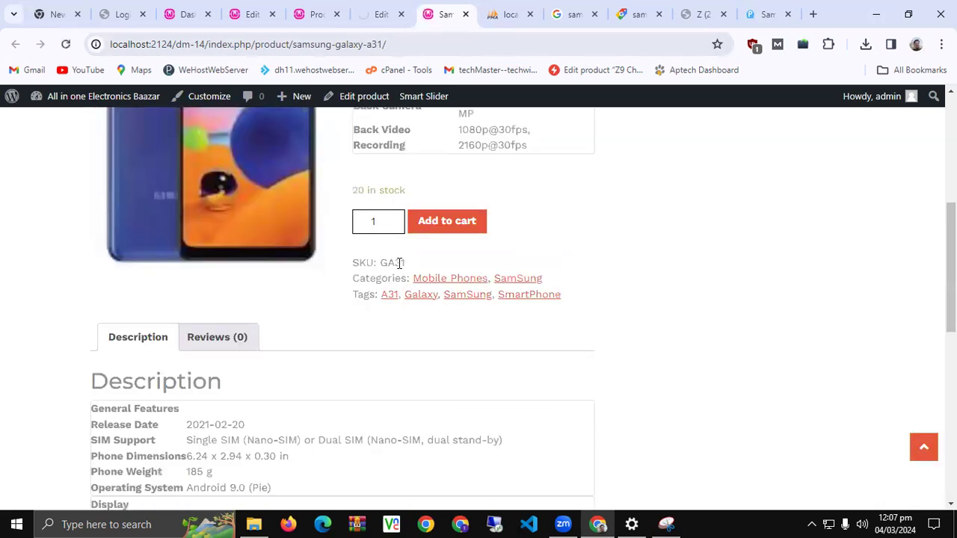
scroll(301, 329, "down", 8)
scroll(305, 330, "up", 5)
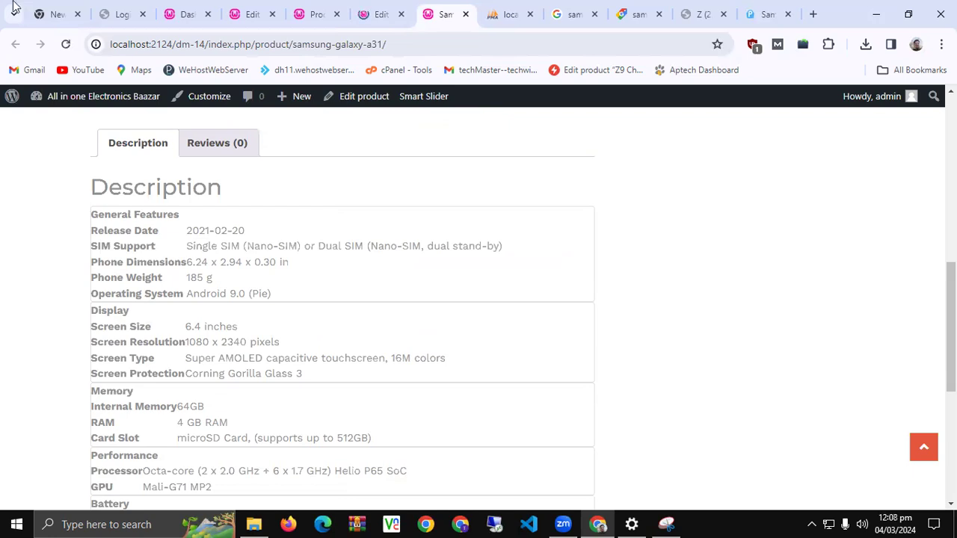
Add one Samsung Galaxy A31 to the cart from the live product page
key("ctrl+shift+Tab")
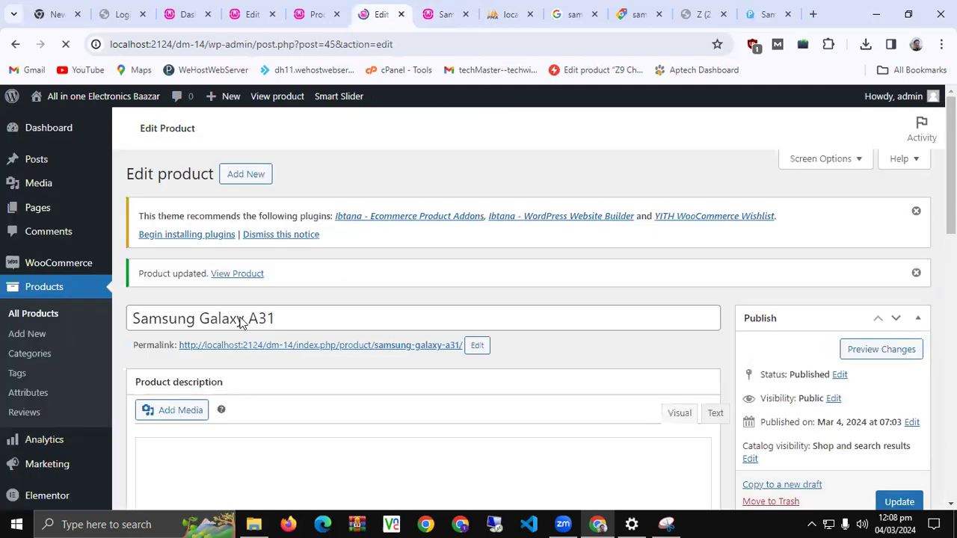
scroll(239, 322, "down", 5)
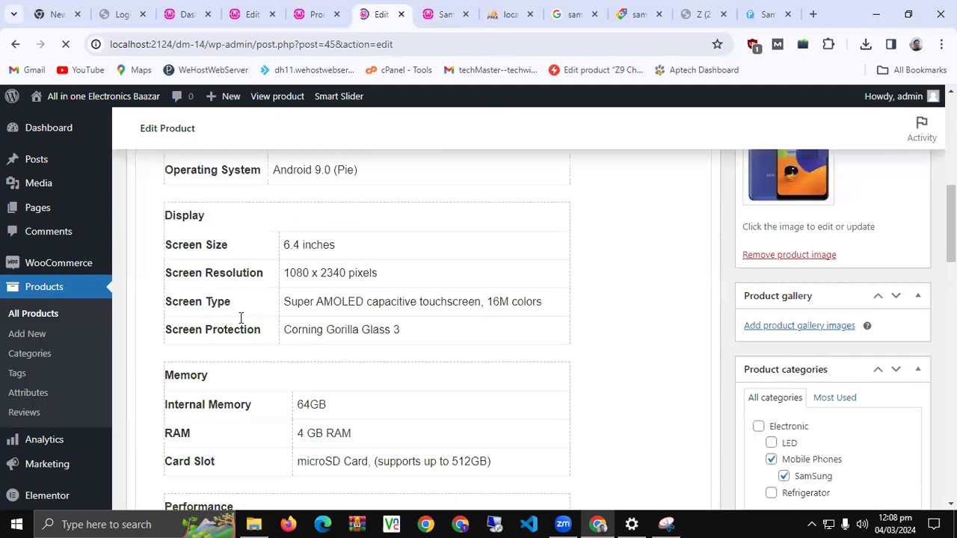
key("ctrl+Tab")
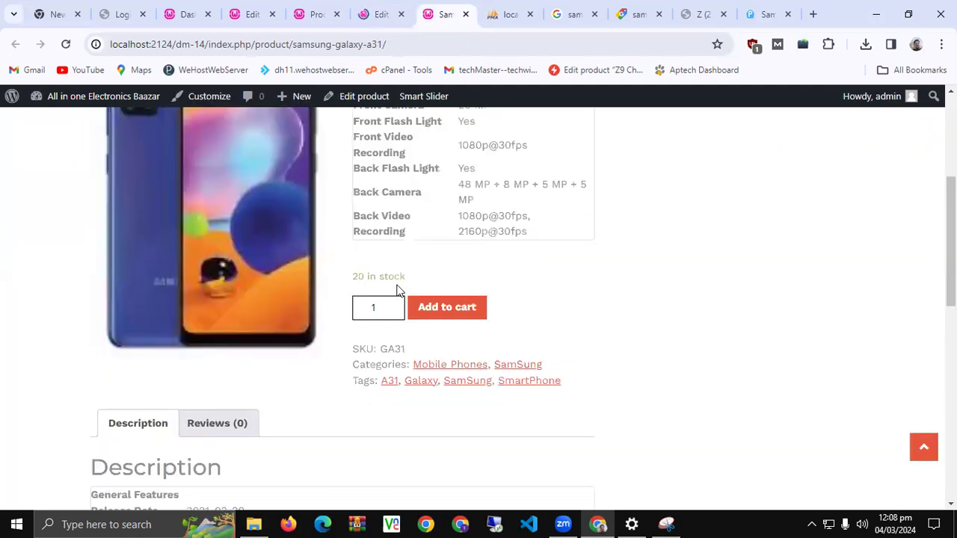
left_click(446, 309)
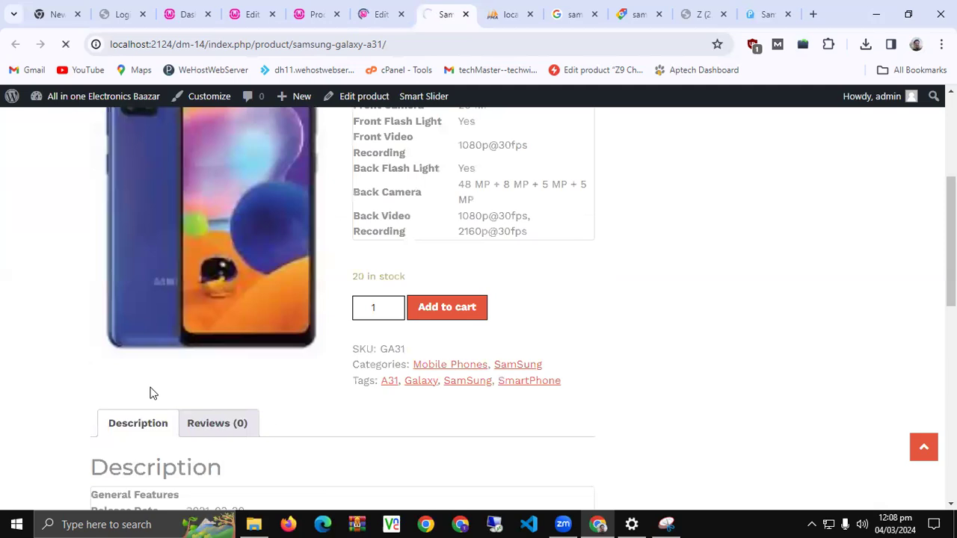
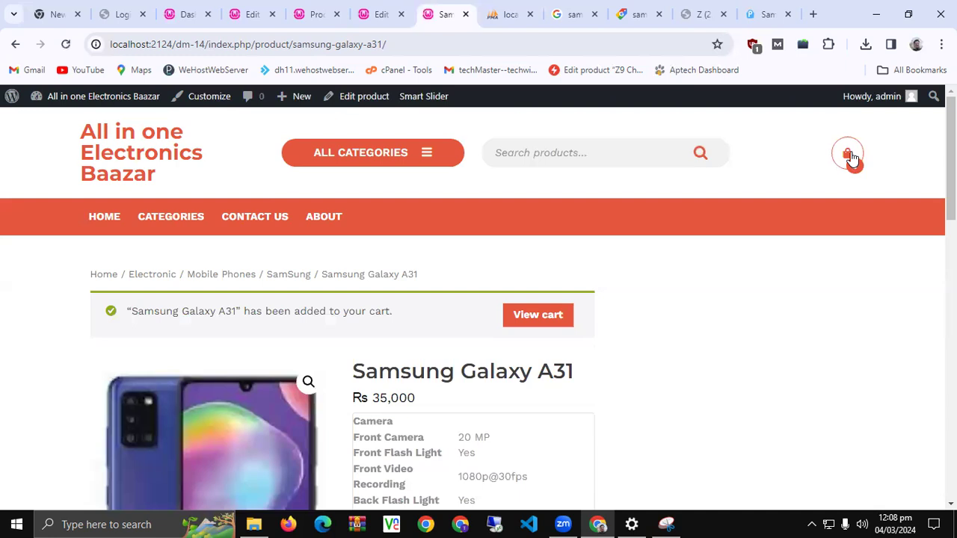
Open the cart and check the Samsung Galaxy A31 at Rs 35,000 with Rs 0 flat-rate shipping
left_click(850, 156)
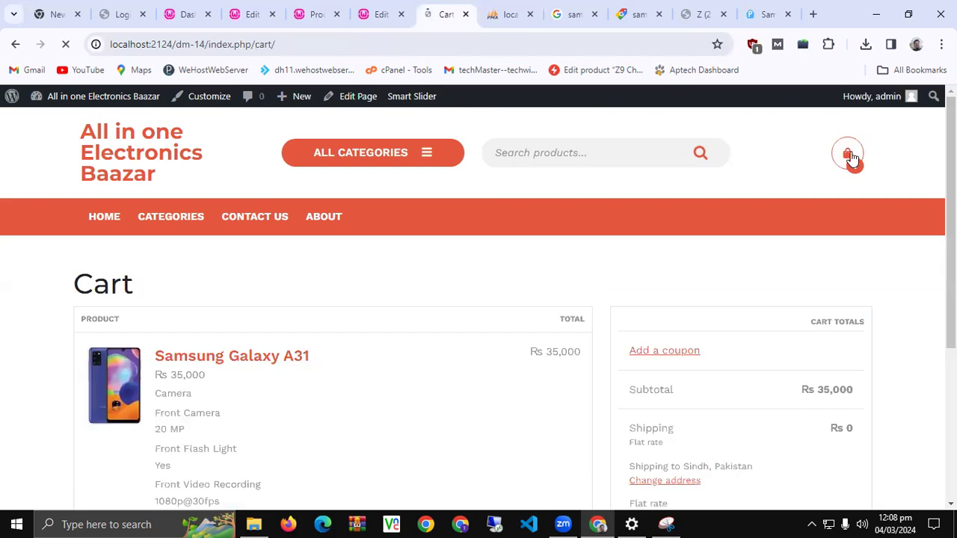
scroll(514, 260, "down", 3)
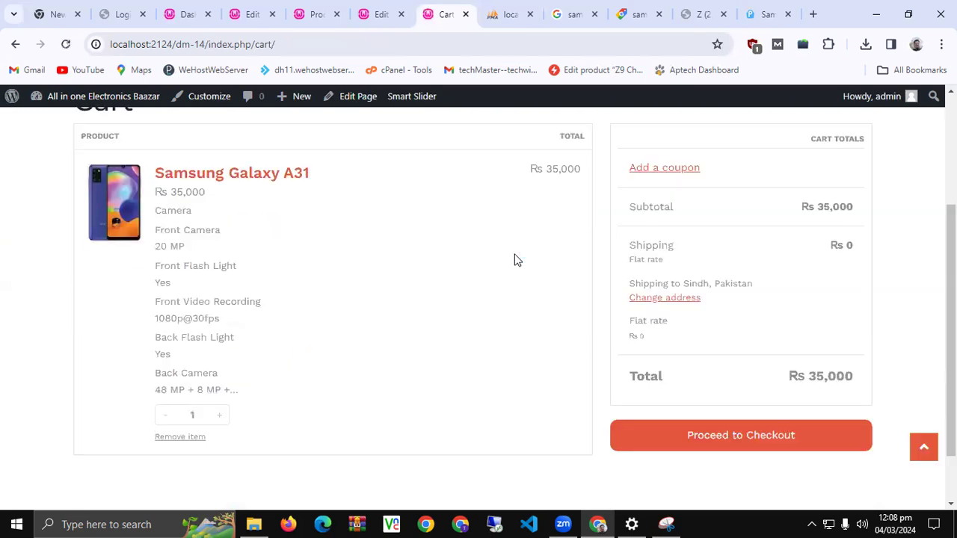
scroll(515, 259, "up", 1)
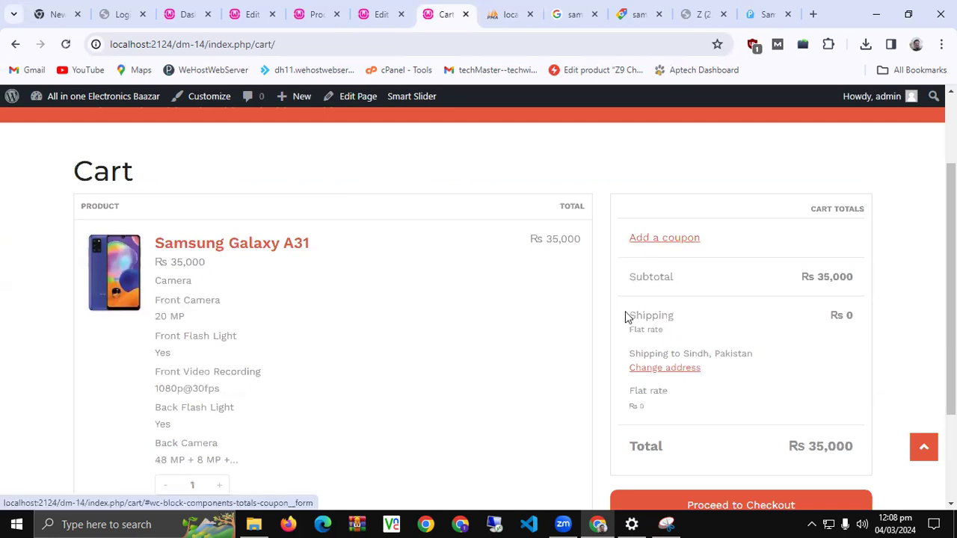
left_click_drag(662, 331, 629, 314)
left_click(341, 239)
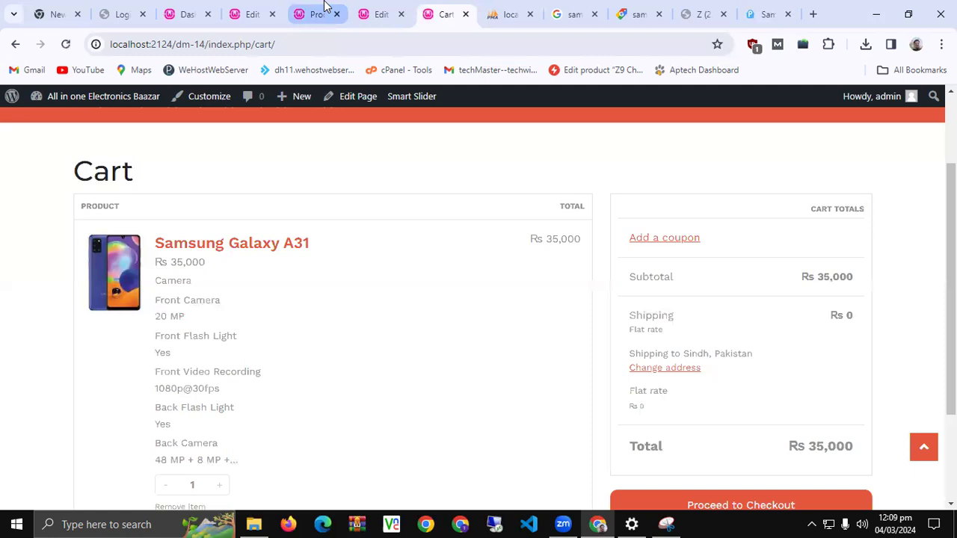
Set the Samsung Galaxy A31's shipping class to Delivery Charges on its edit page
left_click(380, 14)
scroll(306, 331, "down", 10)
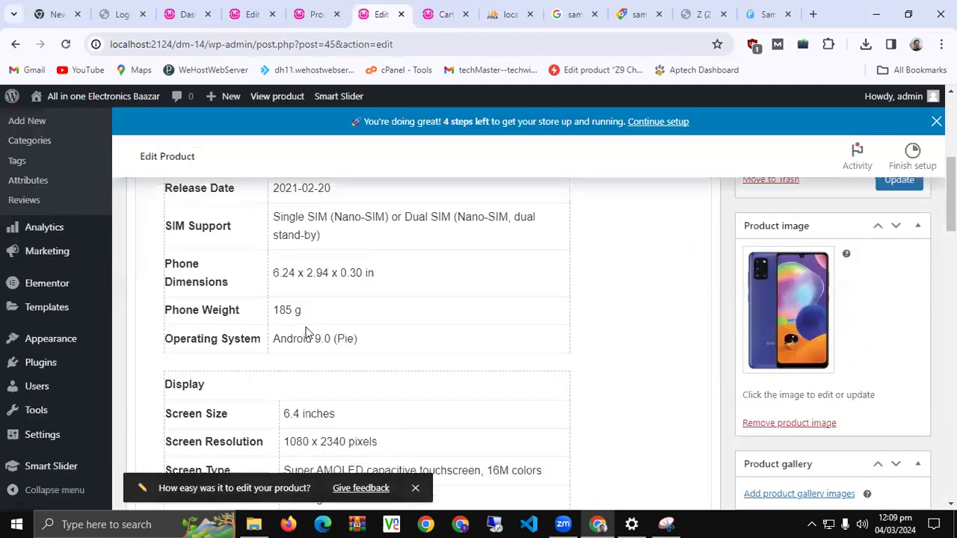
scroll(305, 333, "down", 5)
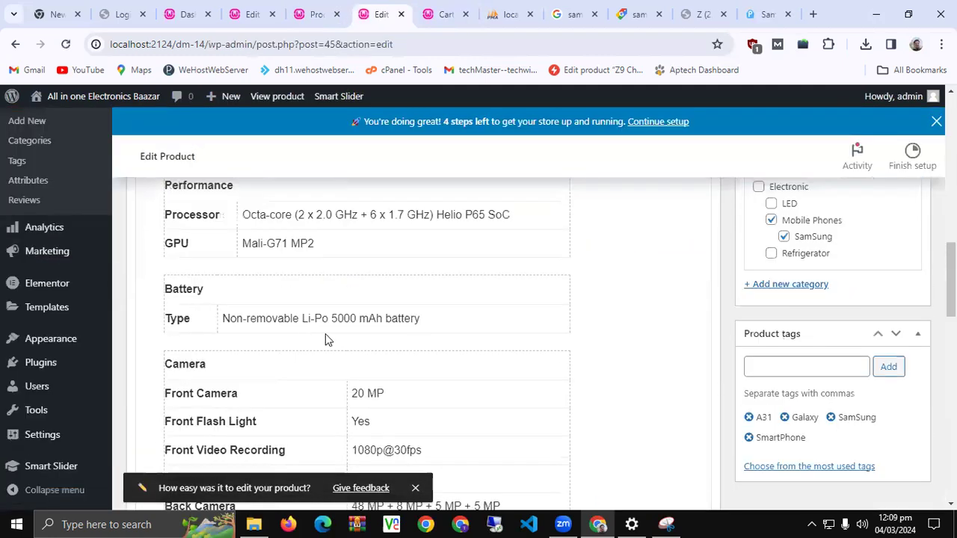
scroll(325, 340, "down", 3)
scroll(325, 333, "up", 5)
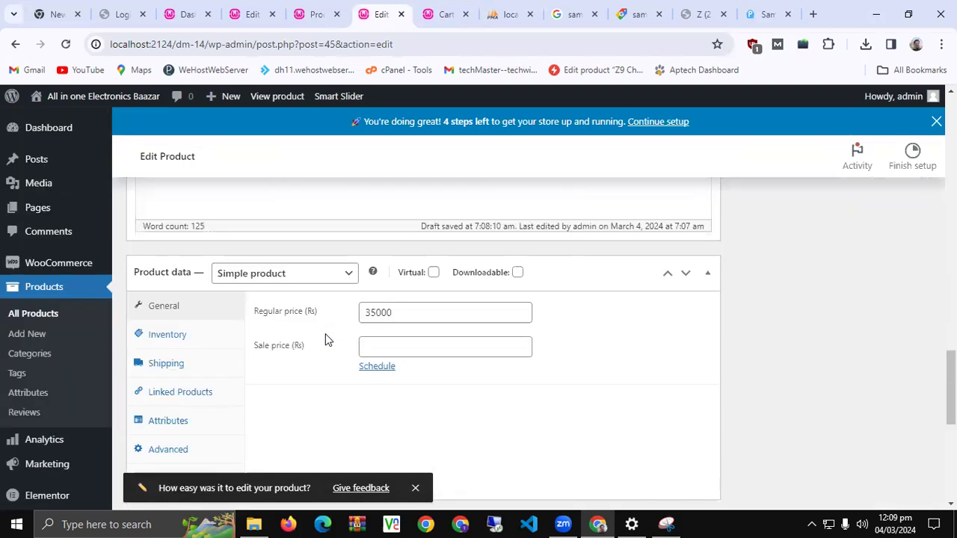
left_click(168, 363)
left_click(429, 387)
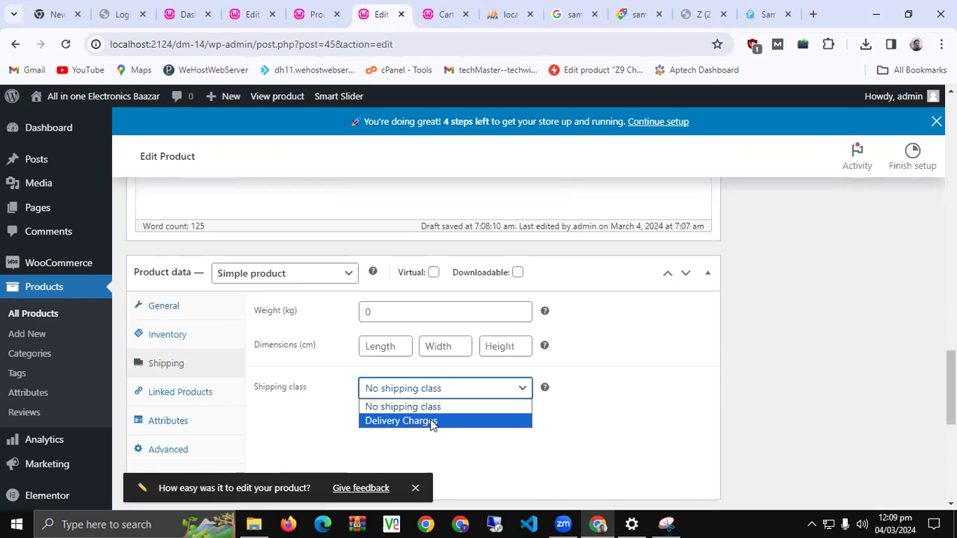
left_click(431, 423)
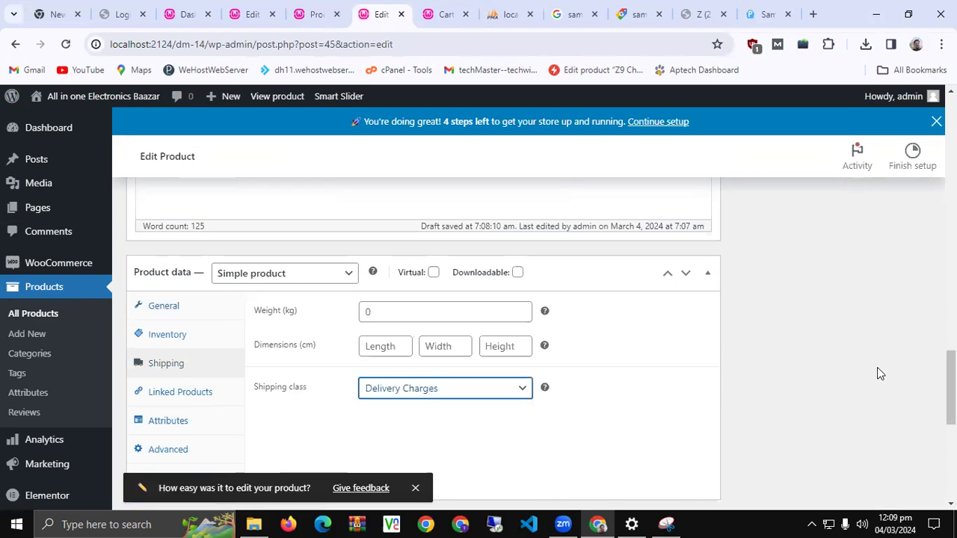
Update the product and reload the cart, which now lists a Rs 400 flat rate
scroll(811, 357, "down", 5)
scroll(881, 401, "up", 10)
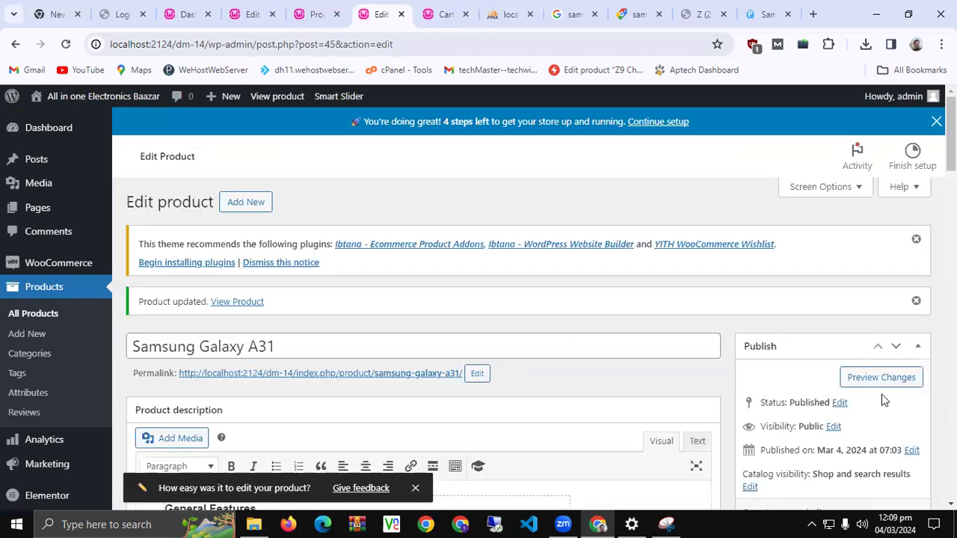
scroll(792, 404, "down", 2)
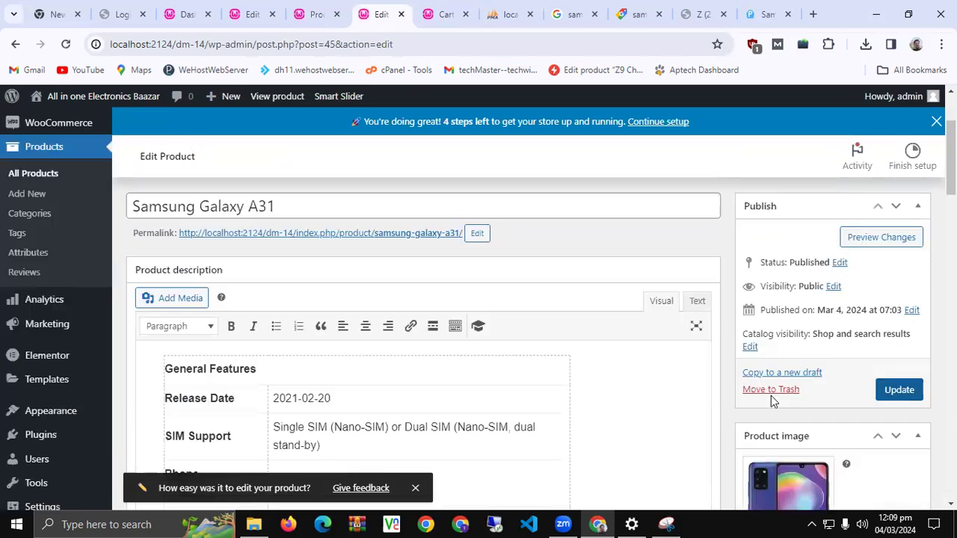
key("Return")
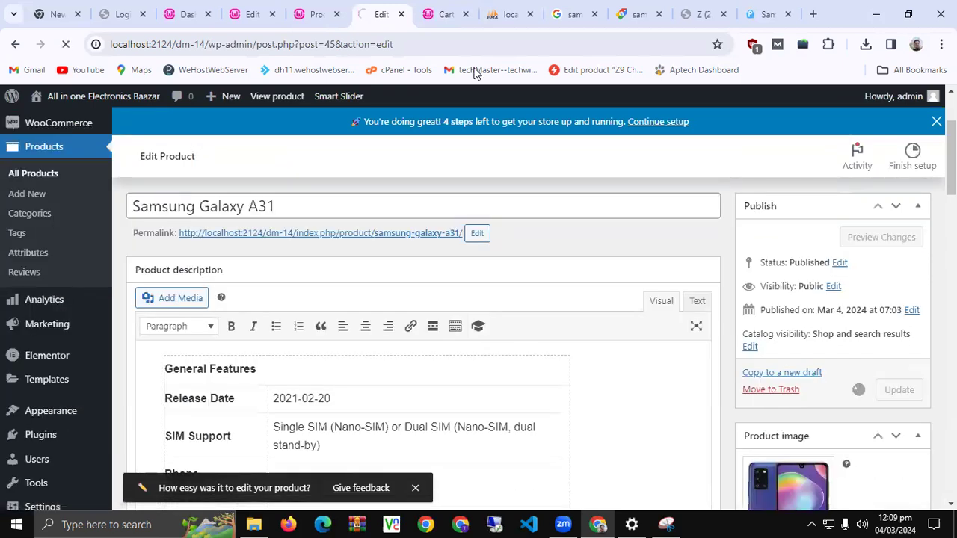
left_click(434, 14)
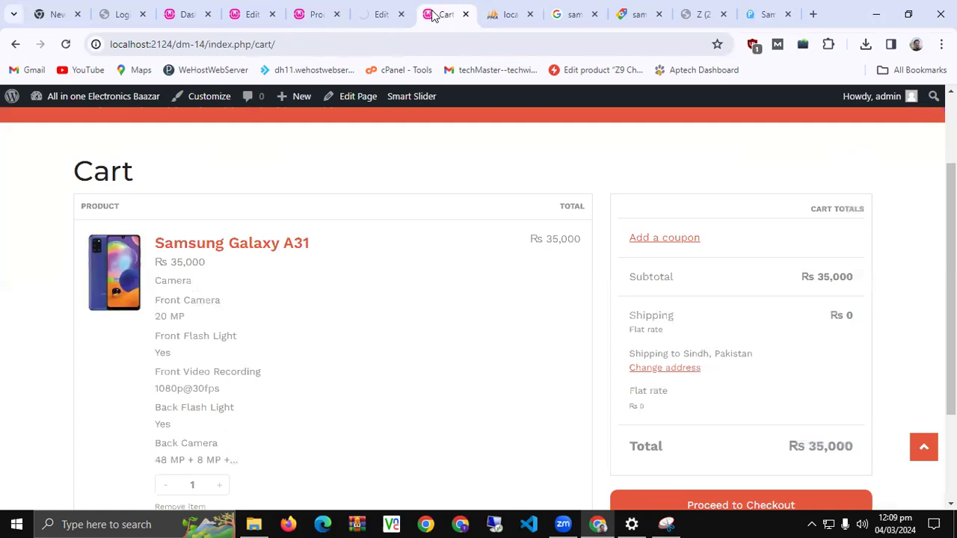
key("F5")
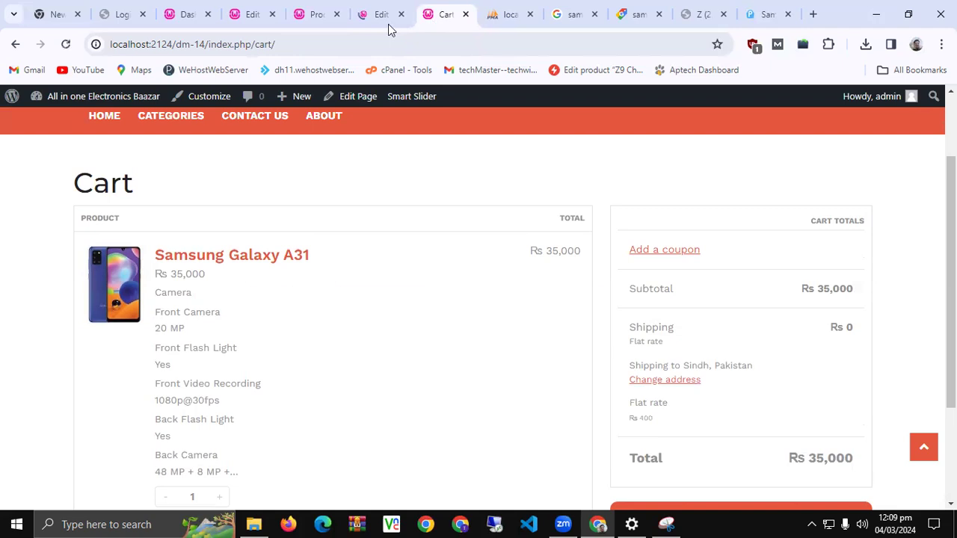
left_click(377, 14)
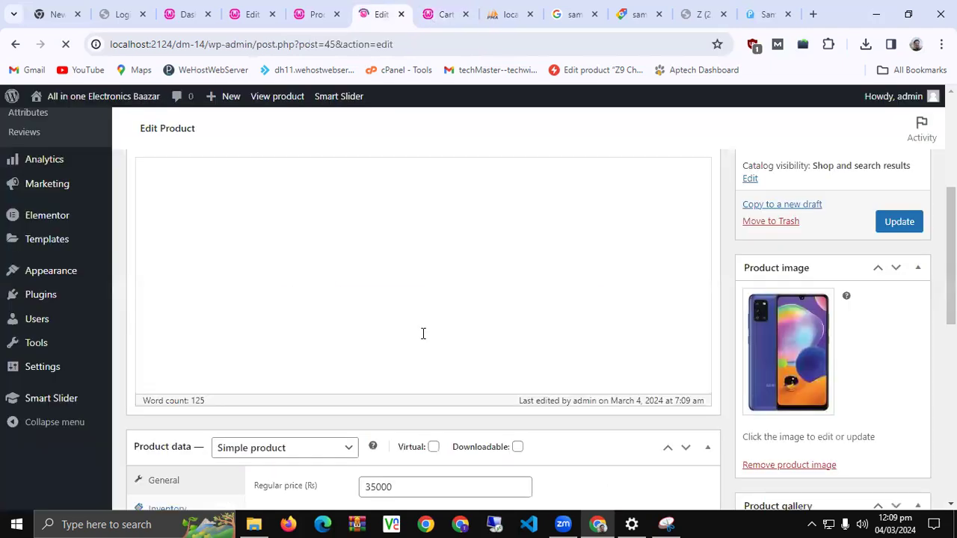
scroll(435, 356, "down", 5)
scroll(430, 317, "up", 5)
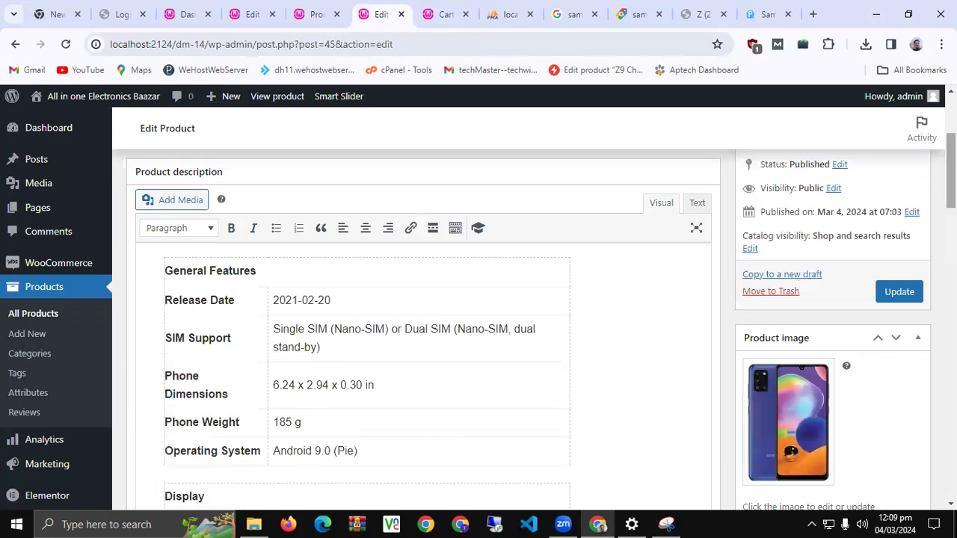
scroll(904, 393, "down", 8)
scroll(179, 276, "up", 3)
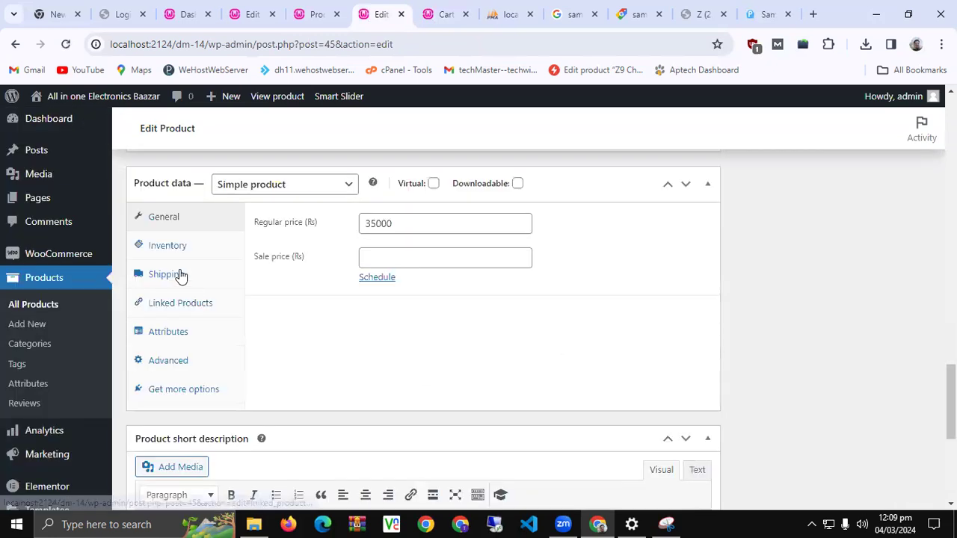
left_click(182, 276)
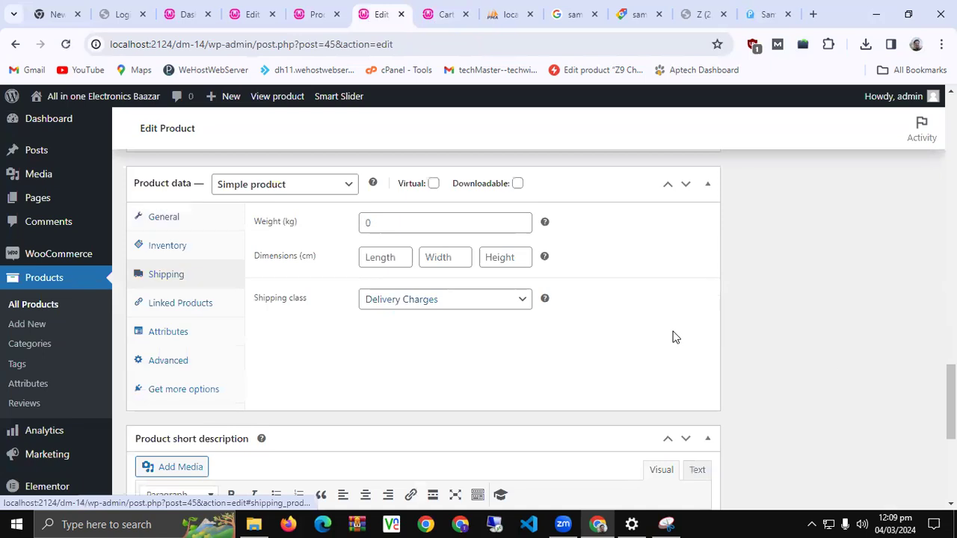
scroll(673, 336, "down", 5)
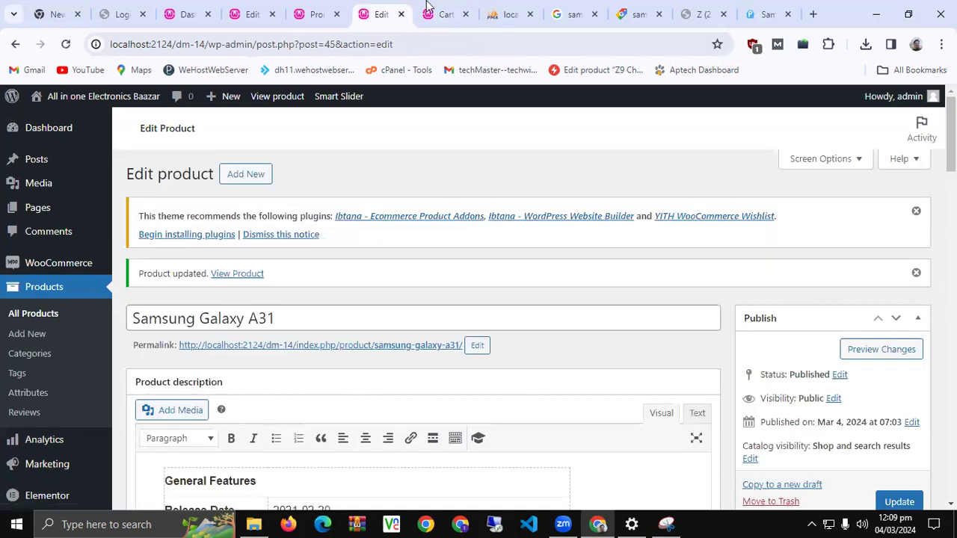
left_click(442, 14)
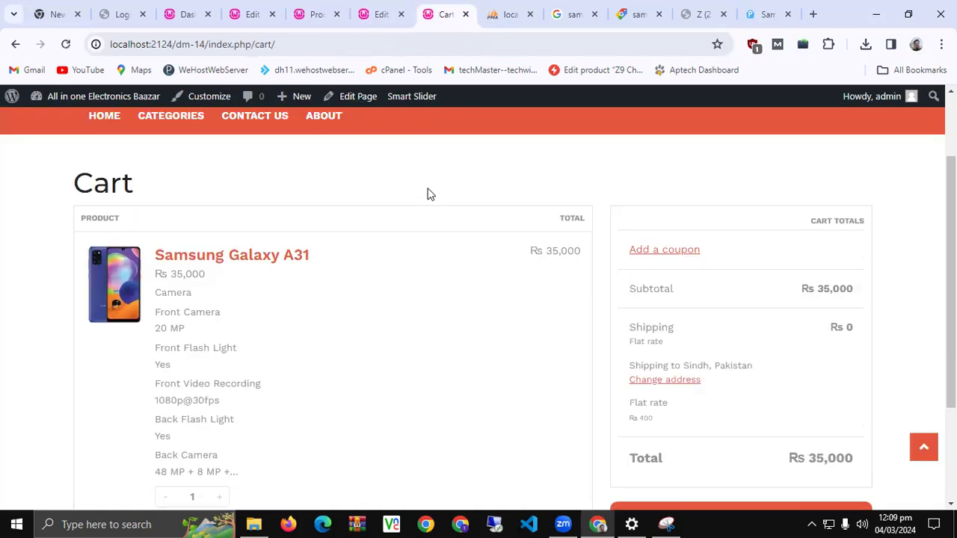
key("F5")
Review the cart's Rs 400 flat-rate shipping, Rs 35,000 subtotal and Rs 35,400 total
scroll(332, 293, "down", 2)
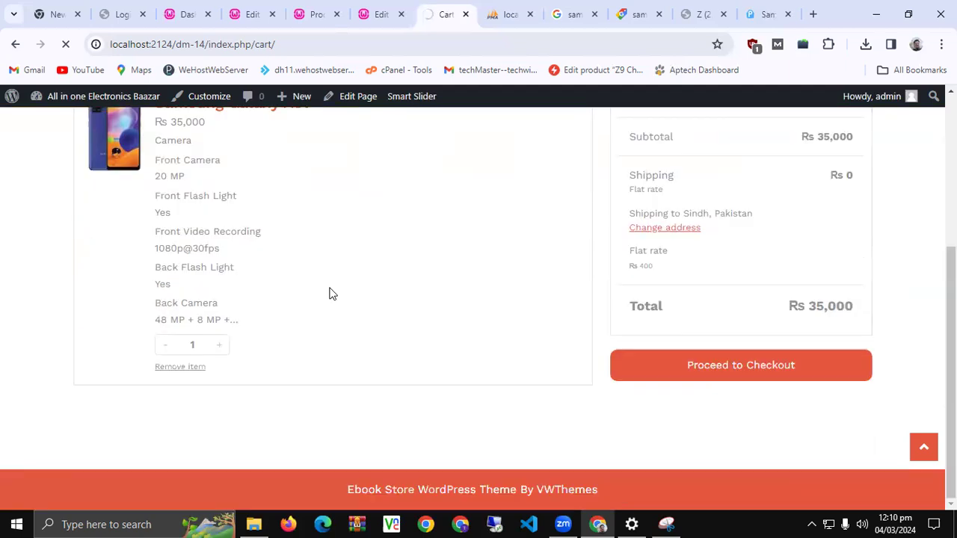
scroll(332, 293, "up", 1)
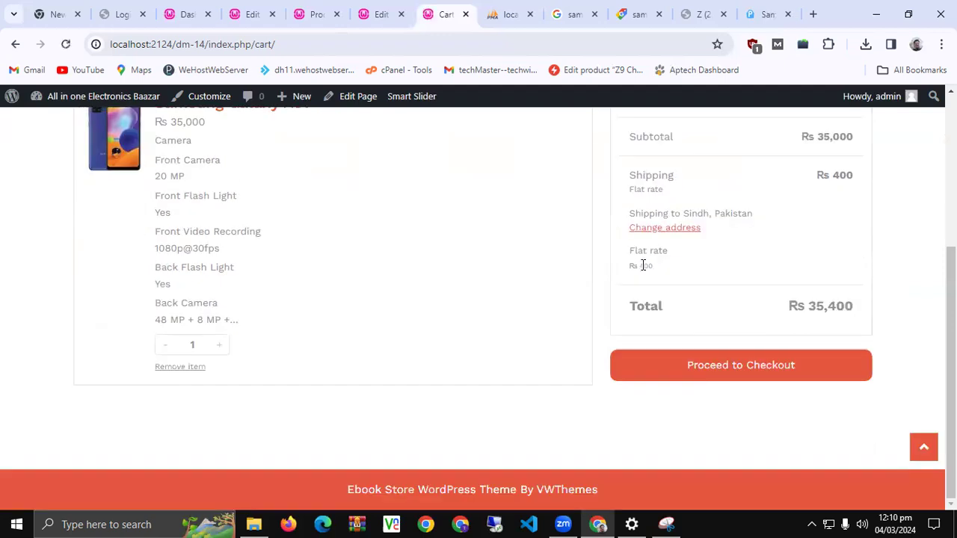
triple_click(642, 266)
scroll(846, 245, "up", 1)
double_click(842, 246)
triple_click(845, 245)
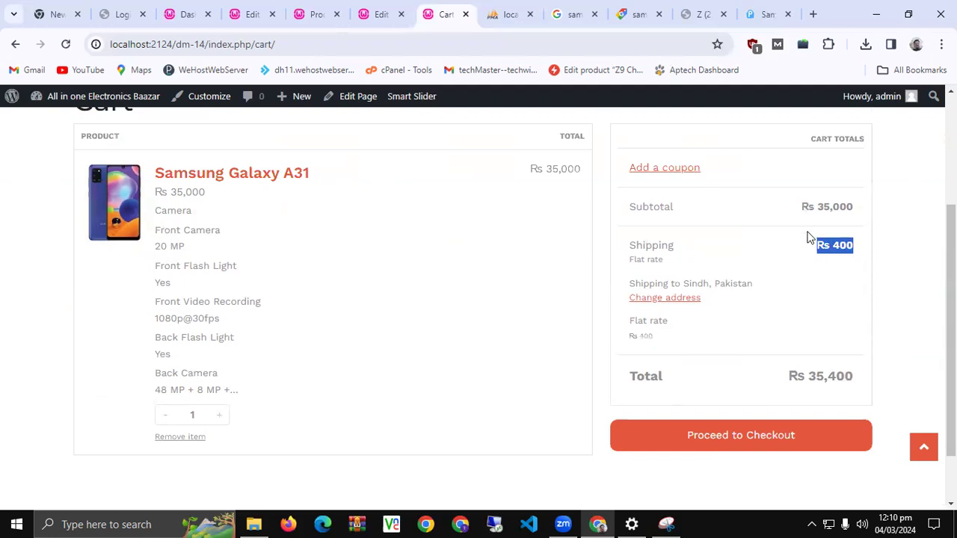
double_click(833, 211)
triple_click(838, 246)
left_click(848, 376)
triple_click(848, 376)
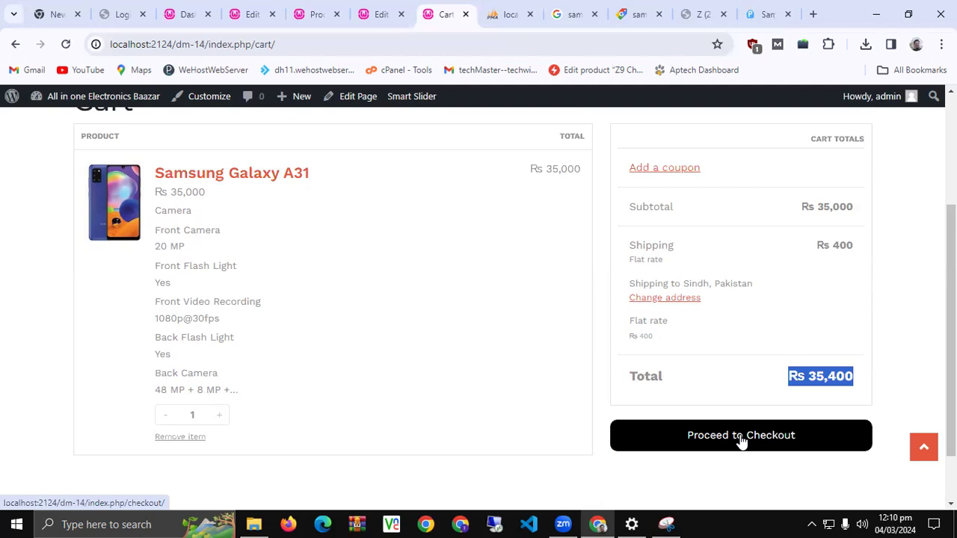
Proceed from the cart to the Checkout page for the Samsung Galaxy A31
left_click(741, 439)
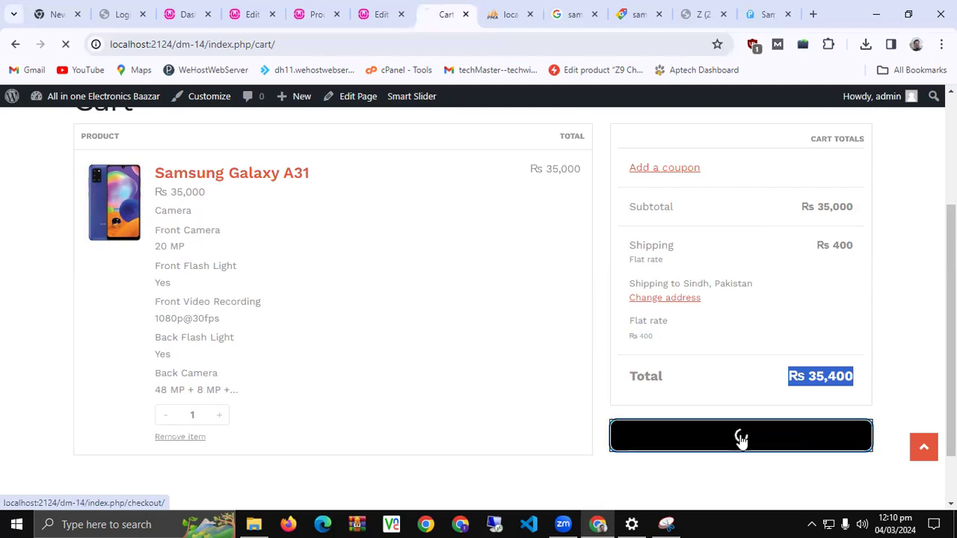
double_click(840, 244)
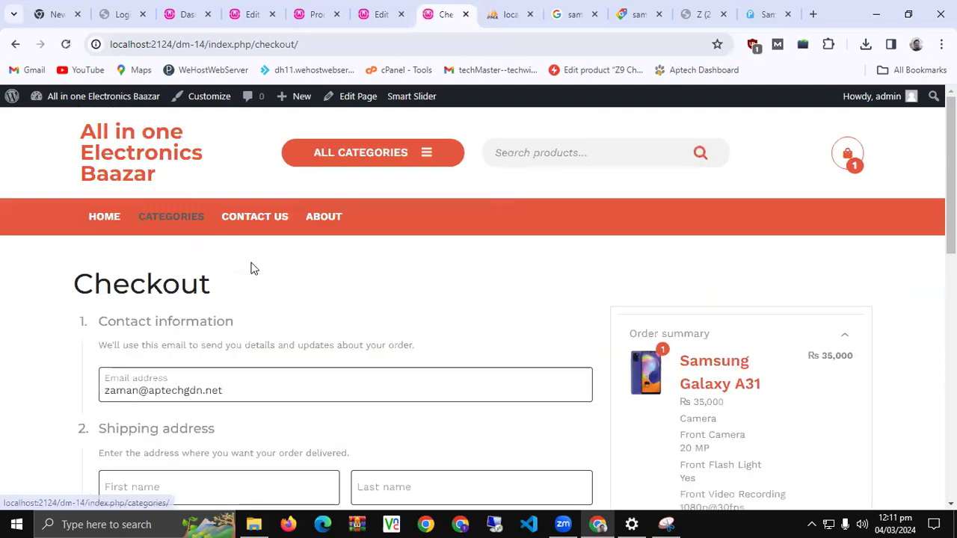
Enter the customer's e-mail address, first name and last name on the checkout form
scroll(253, 270, "down", 2)
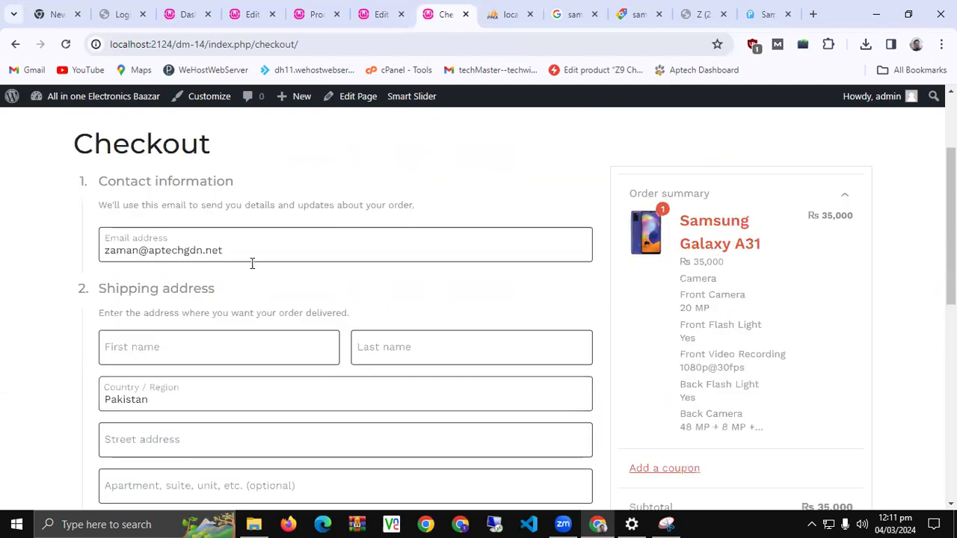
scroll(253, 263, "down", 1)
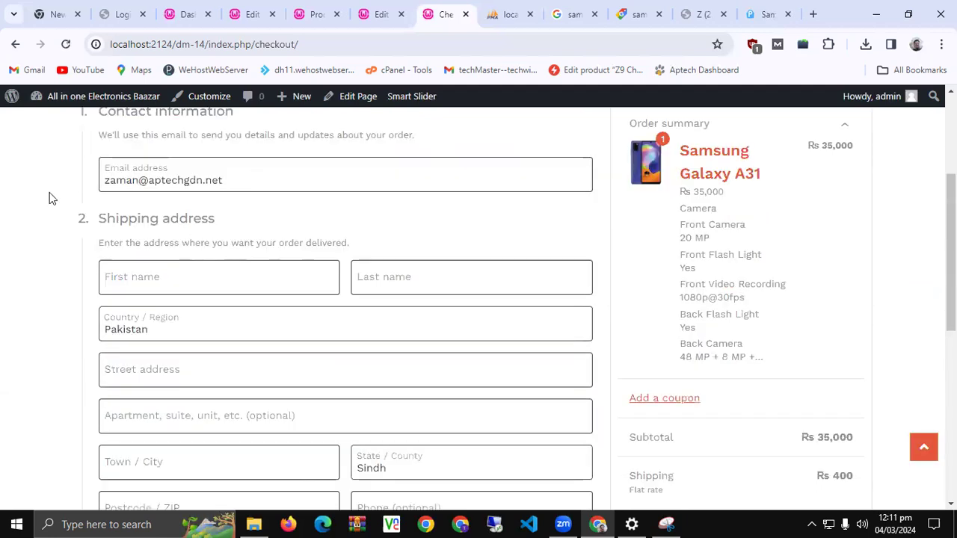
triple_click(225, 180)
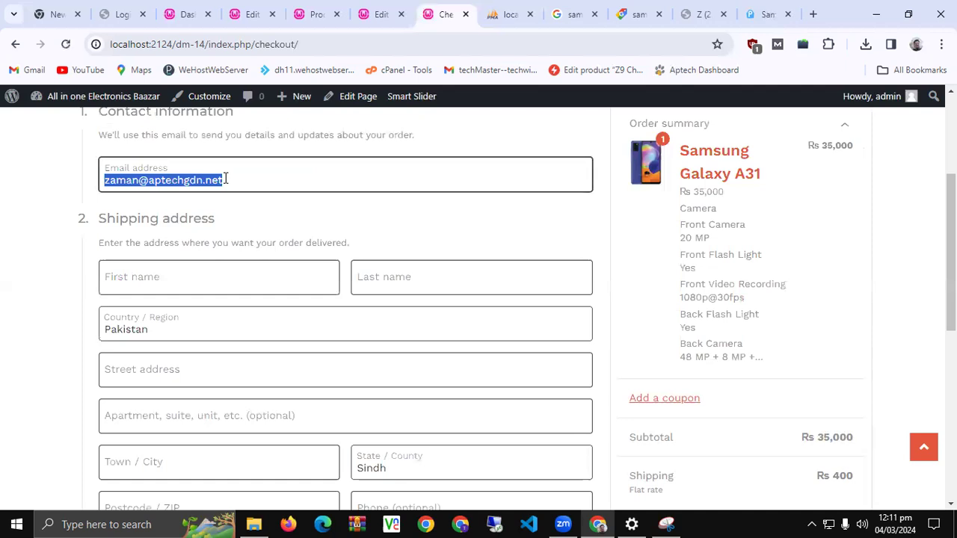
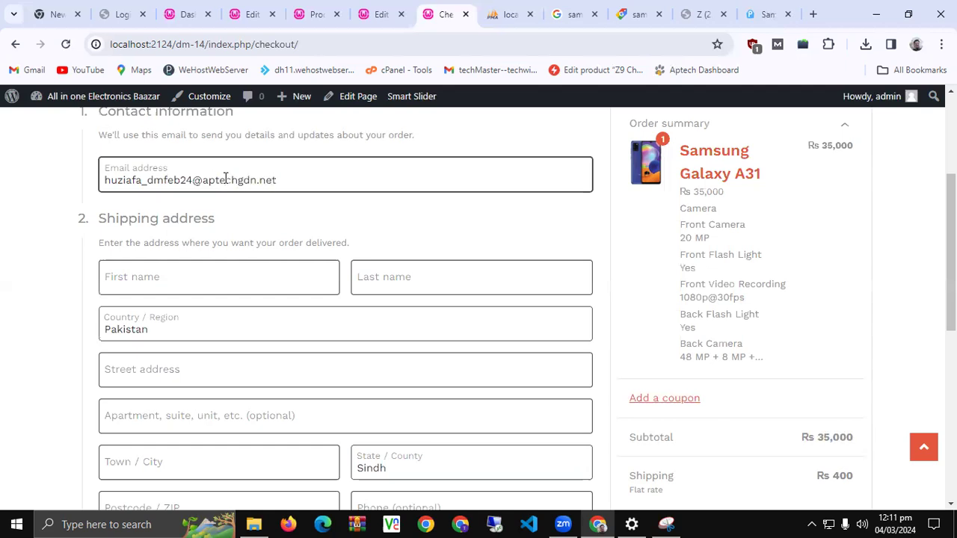
key("Tab")
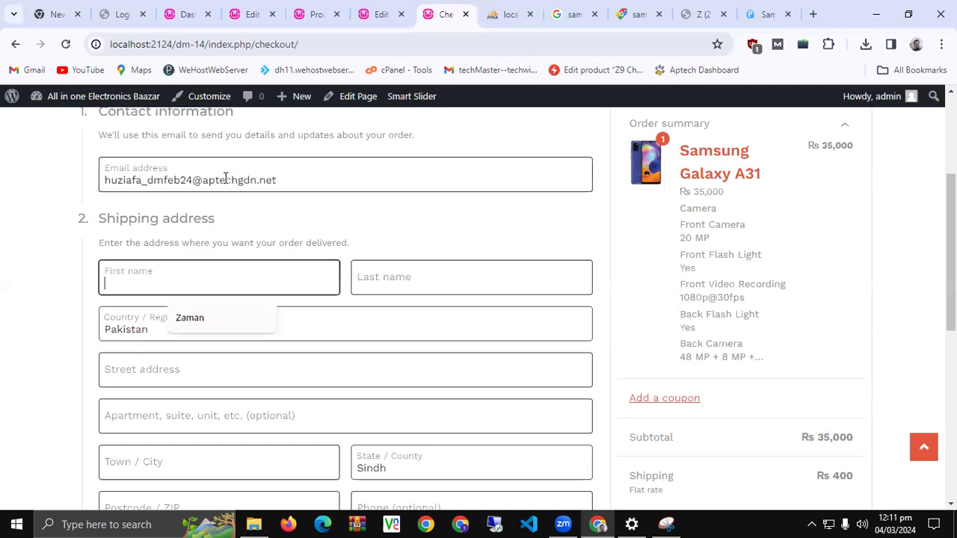
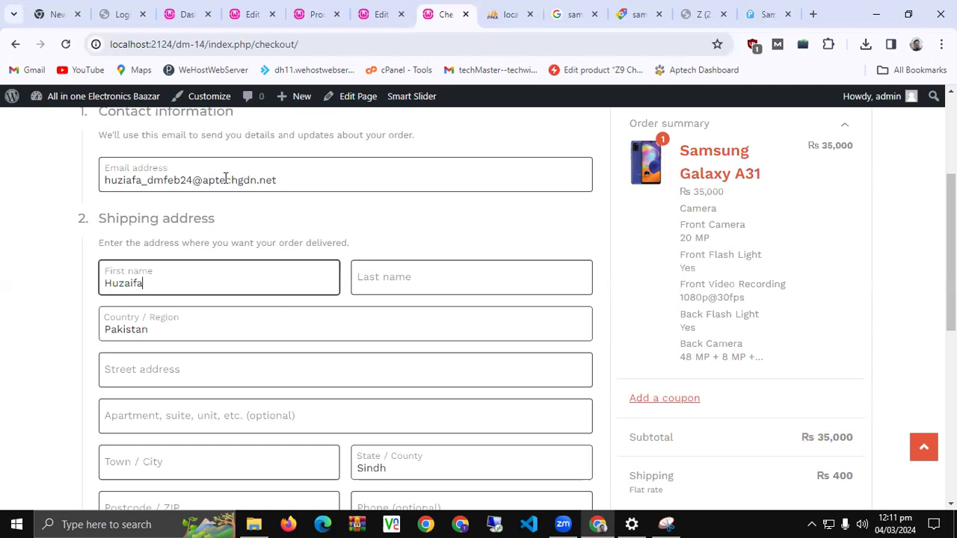
key("Tab")
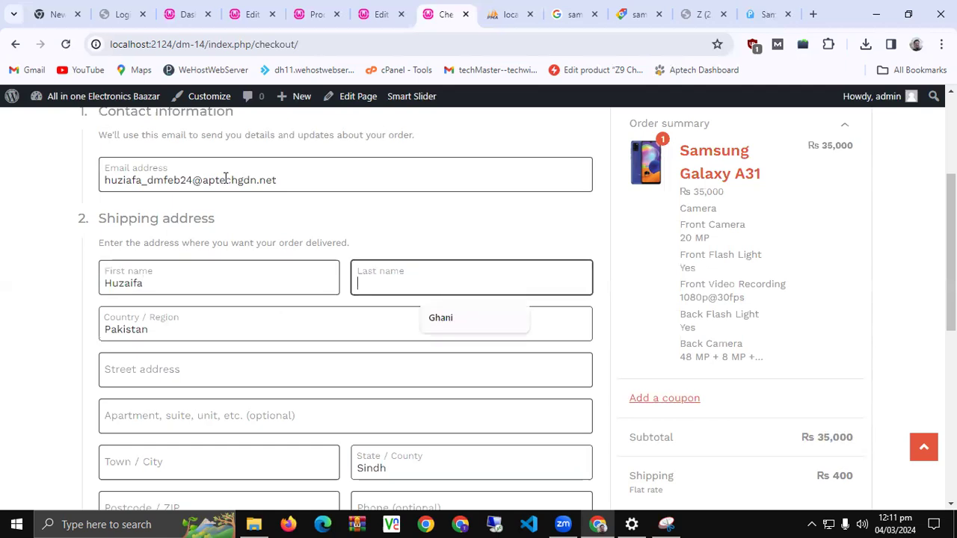
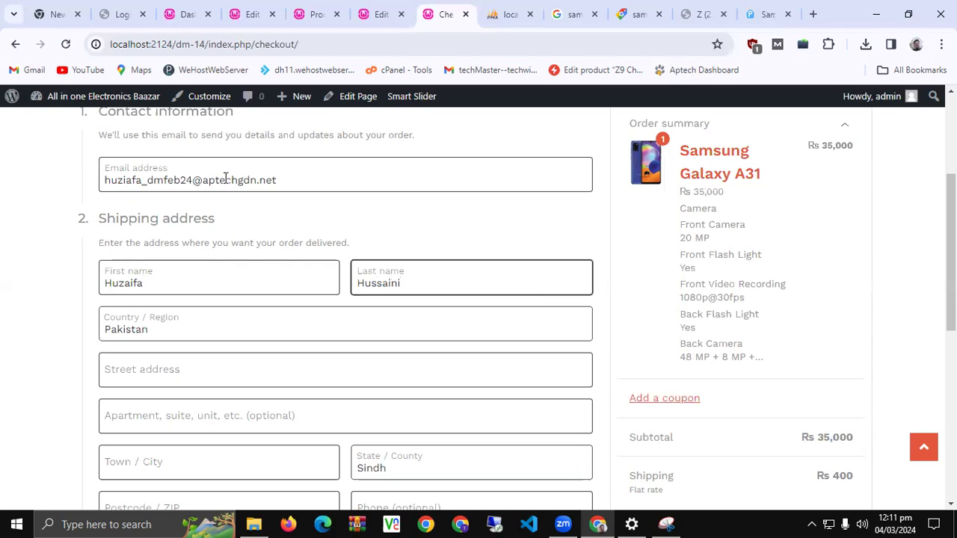
Fill in the street address, apartment, town/city and postcode using the suggested entries
scroll(18, 367, "down", 1)
left_click(146, 298)
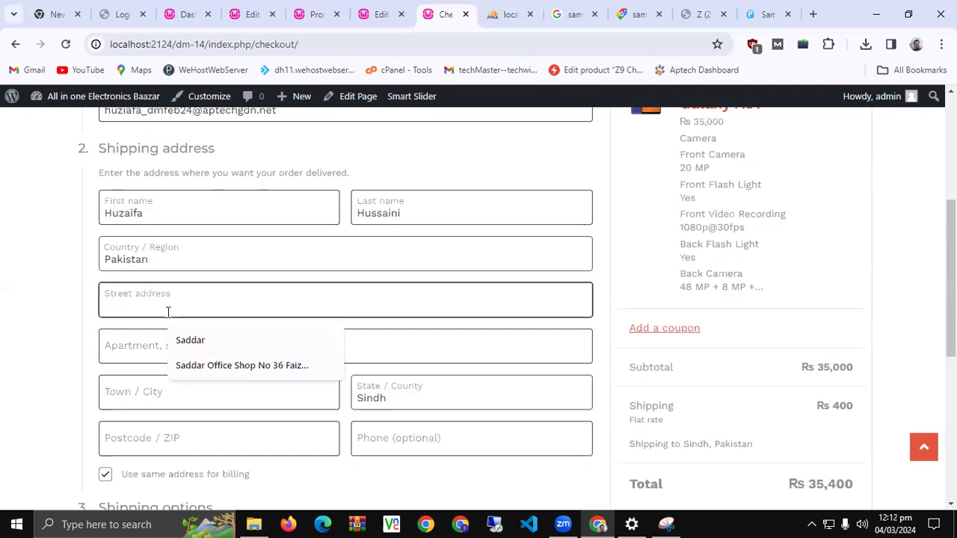
left_click(177, 340)
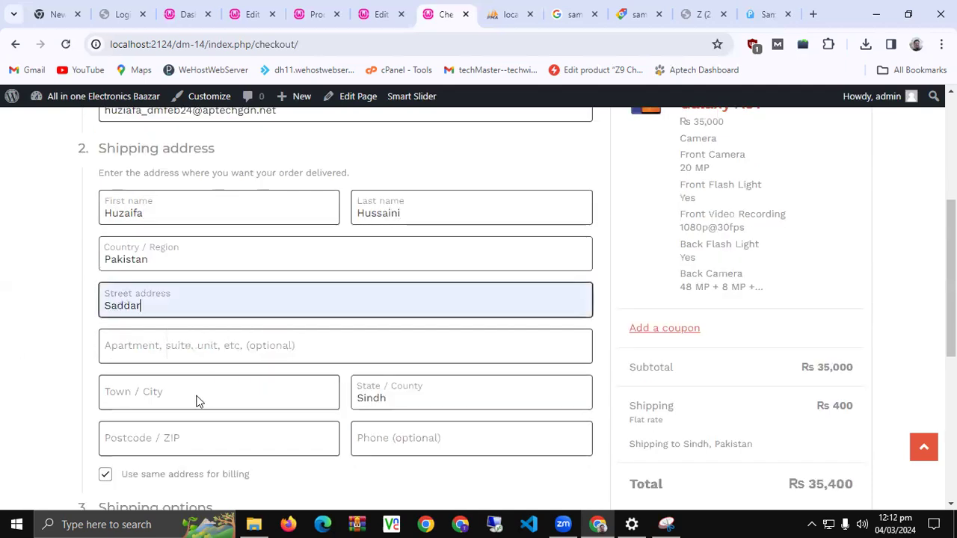
key("Tab")
type("Apwa")
left_click(168, 397)
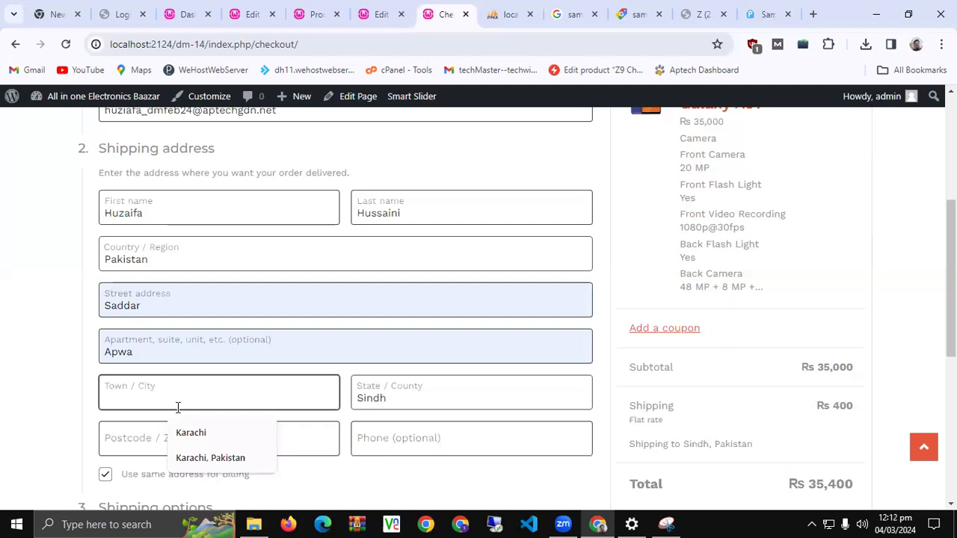
left_click(147, 439)
type("74")
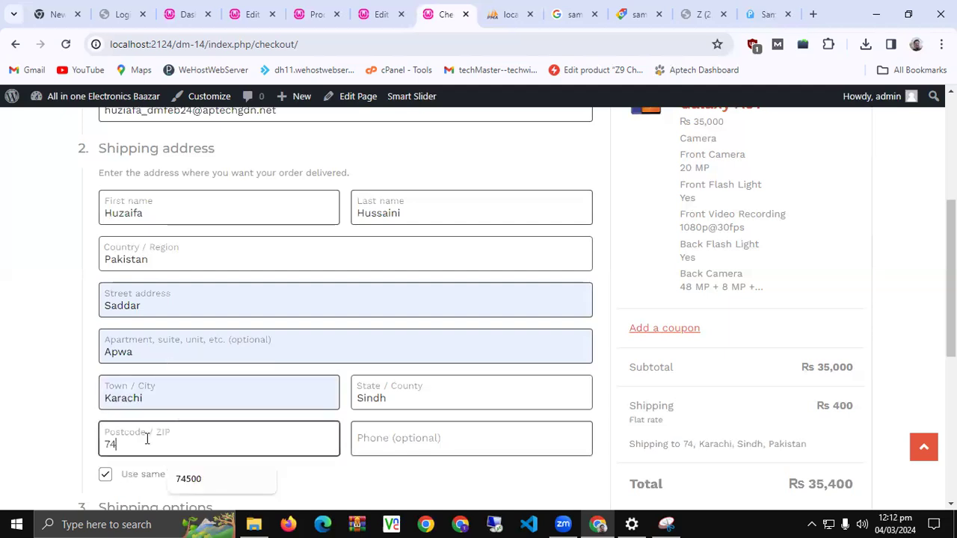
key("Down")
key("Return")
left_click(39, 384)
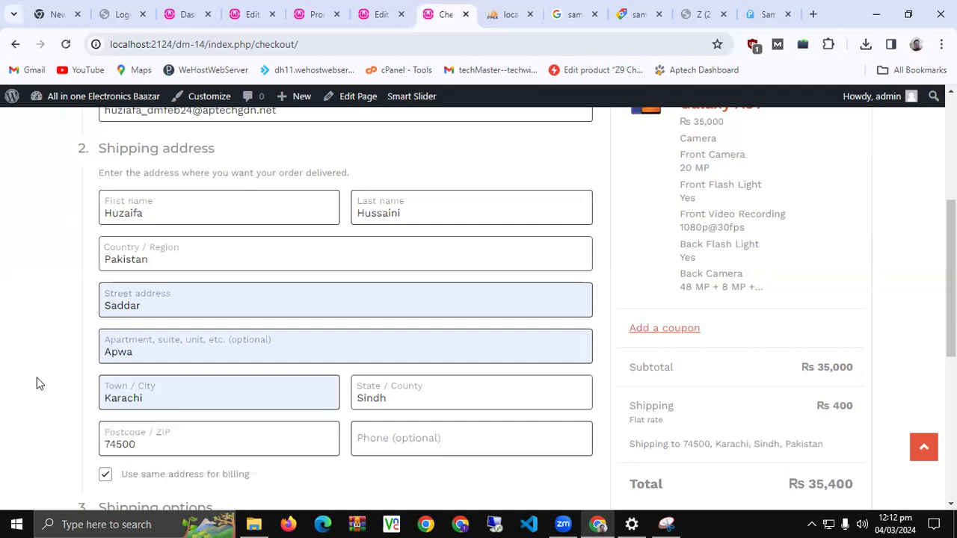
Review the order summary with Rs 400 shipping and Cash on delivery, then place the order
scroll(53, 349, "down", 3)
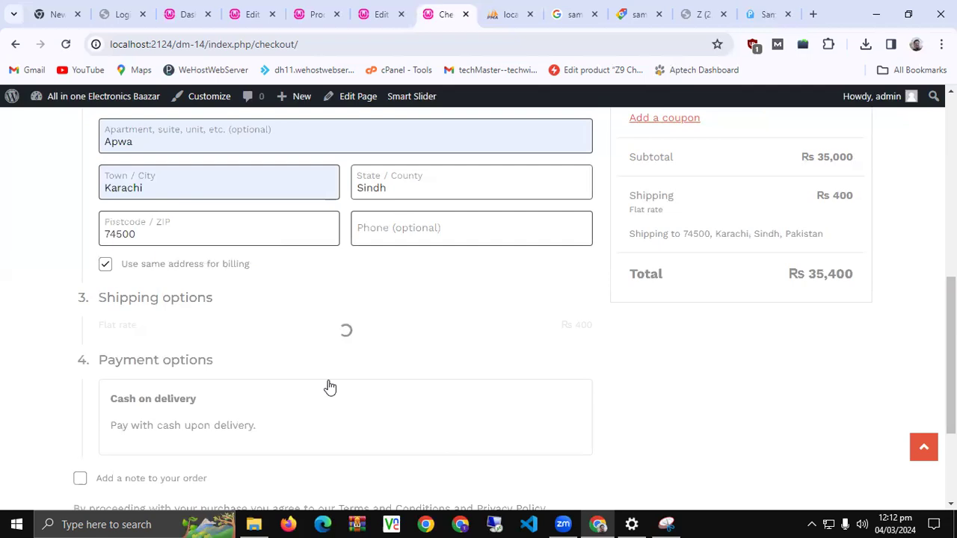
scroll(330, 387, "down", 3)
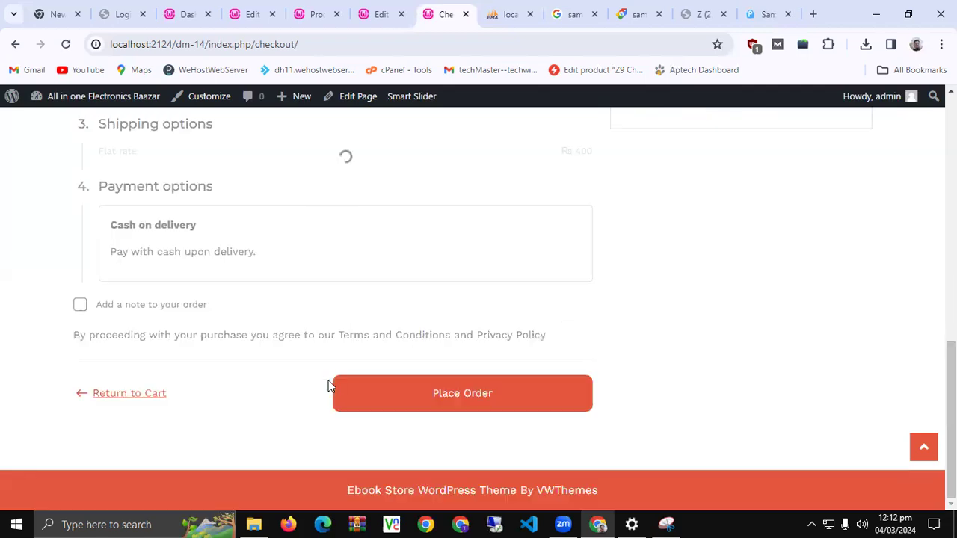
scroll(331, 386, "up", 6)
scroll(330, 386, "up", 4)
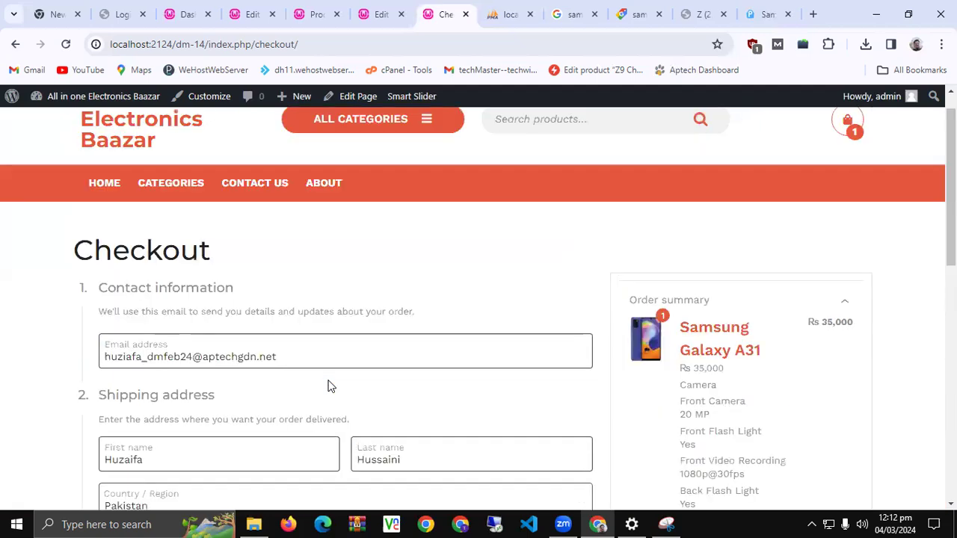
scroll(330, 386, "up", 1)
scroll(331, 385, "down", 15)
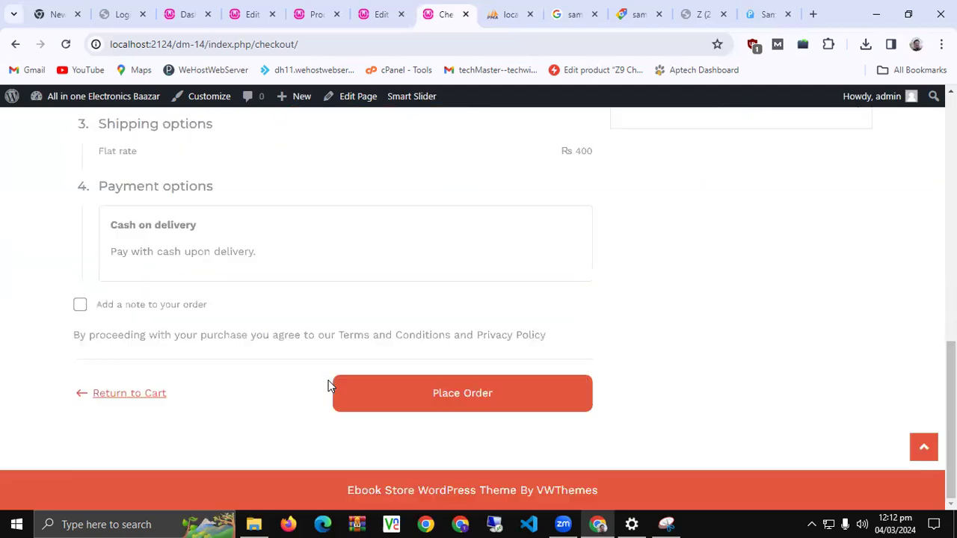
scroll(330, 386, "up", 1)
scroll(330, 385, "up", 4)
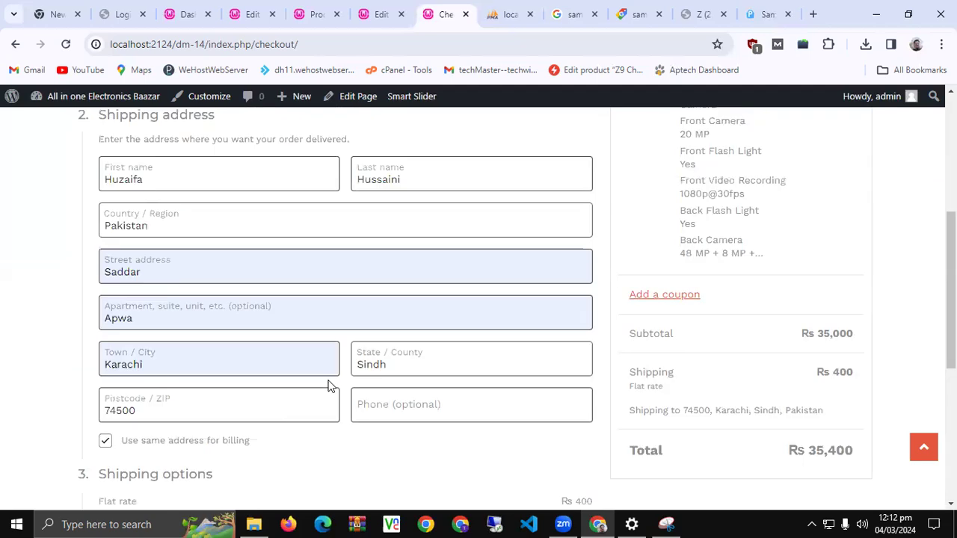
scroll(330, 385, "up", 3)
scroll(330, 385, "down", 4)
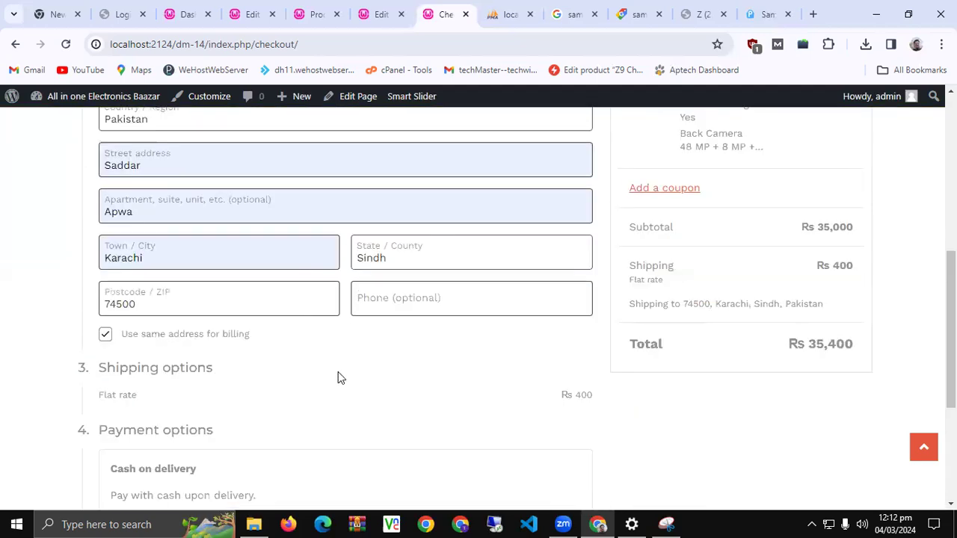
scroll(338, 378, "down", 3)
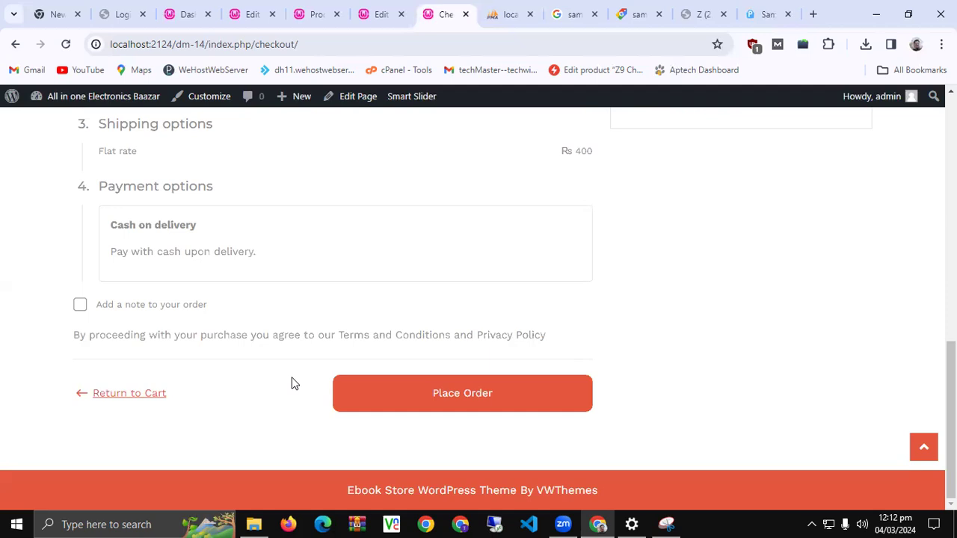
left_click(478, 404)
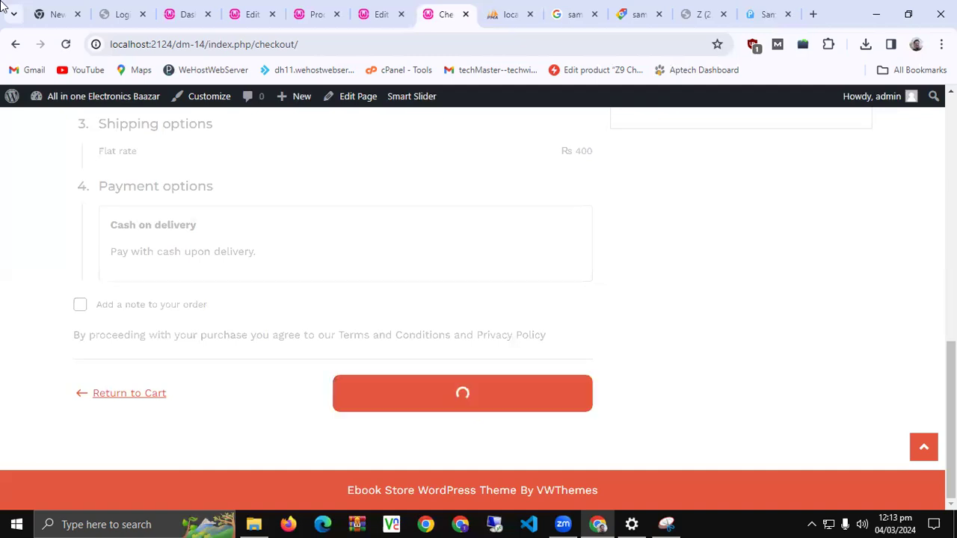
Decline the browser's save-address prompt and open WooCommerce > Orders in the admin
left_click(187, 7)
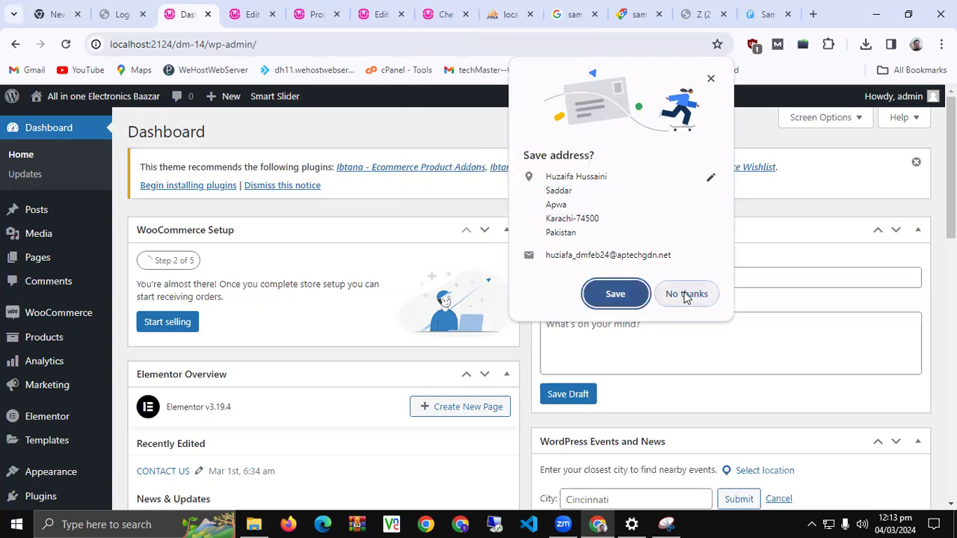
left_click(404, 265)
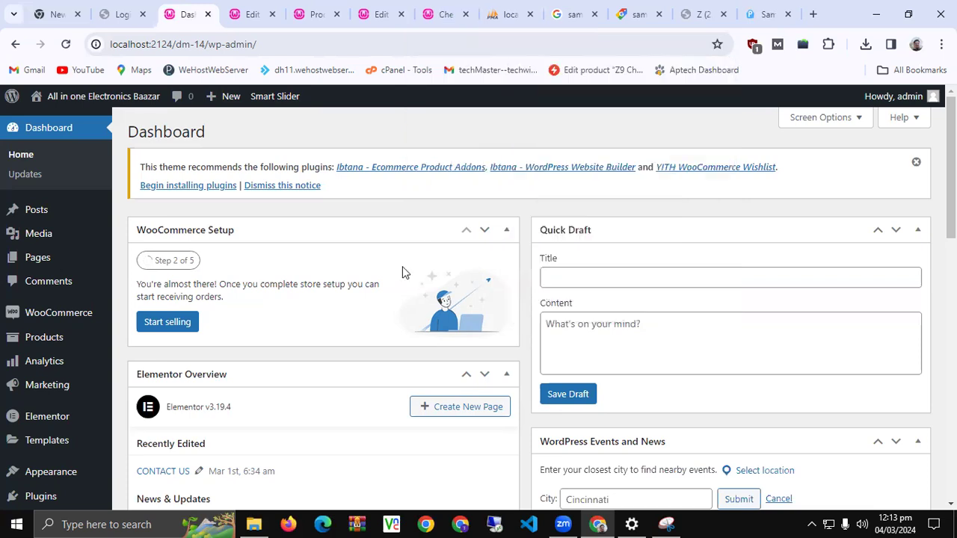
scroll(402, 266, "down", 5)
scroll(47, 335, "up", 4)
mouse_move(95, 312)
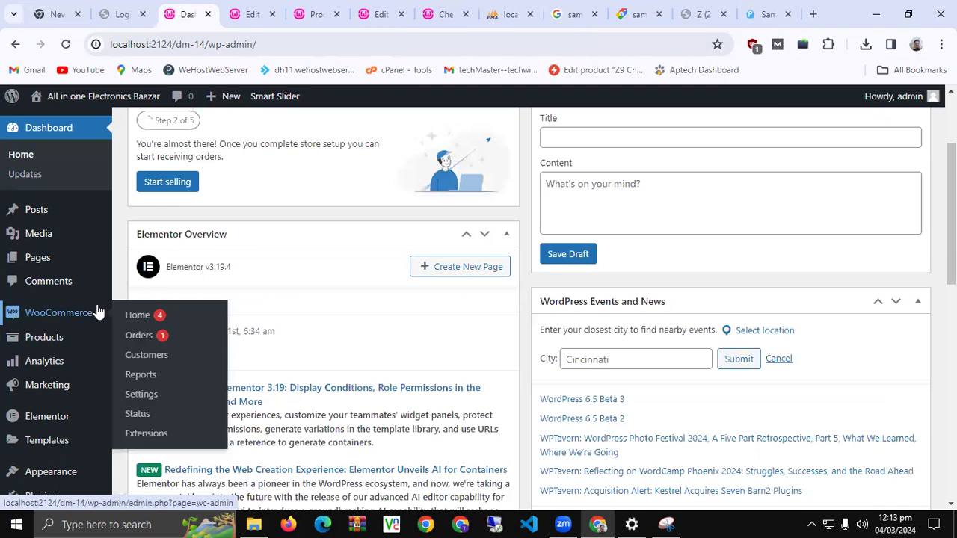
left_click(141, 334)
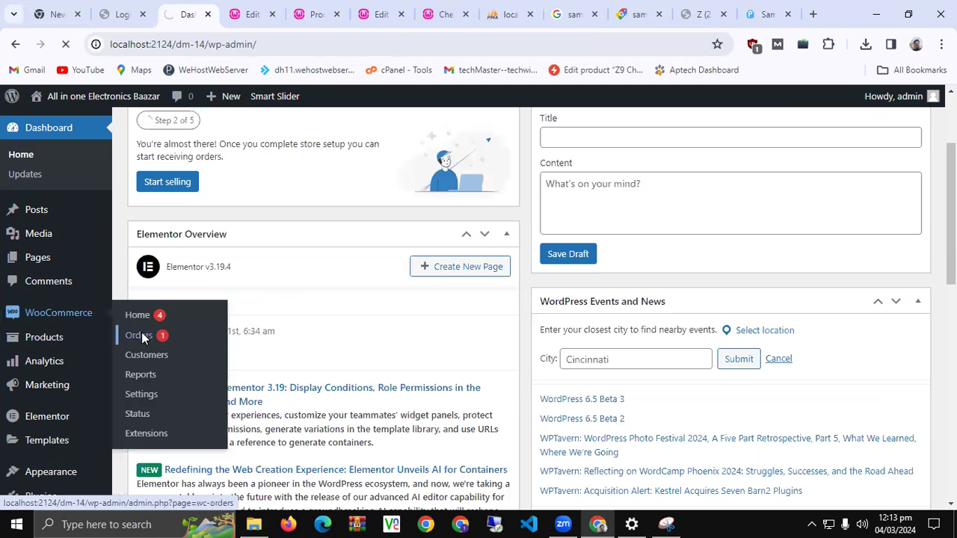
Check the order received page showing Rs 35,400 total with Cash on delivery
left_click(441, 14)
scroll(381, 280, "down", 3)
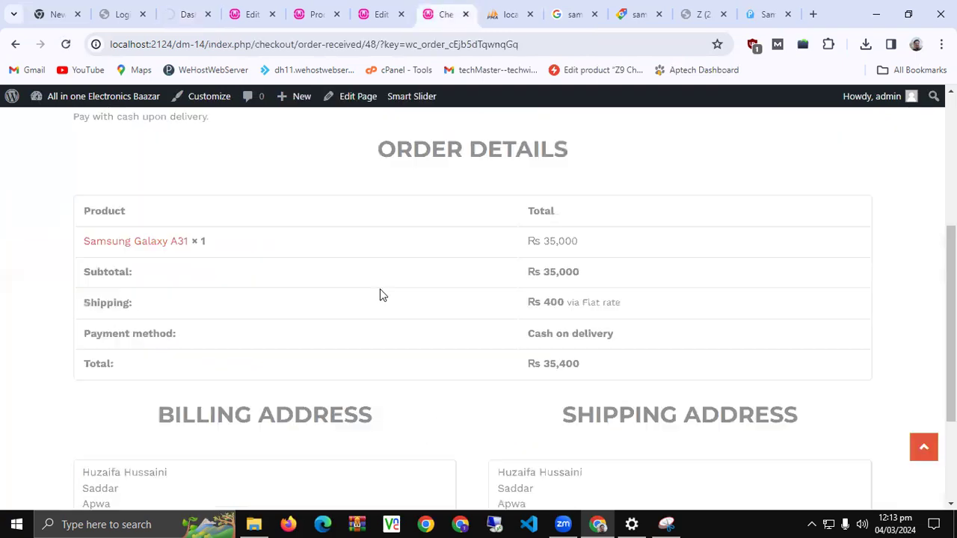
scroll(379, 294, "down", 2)
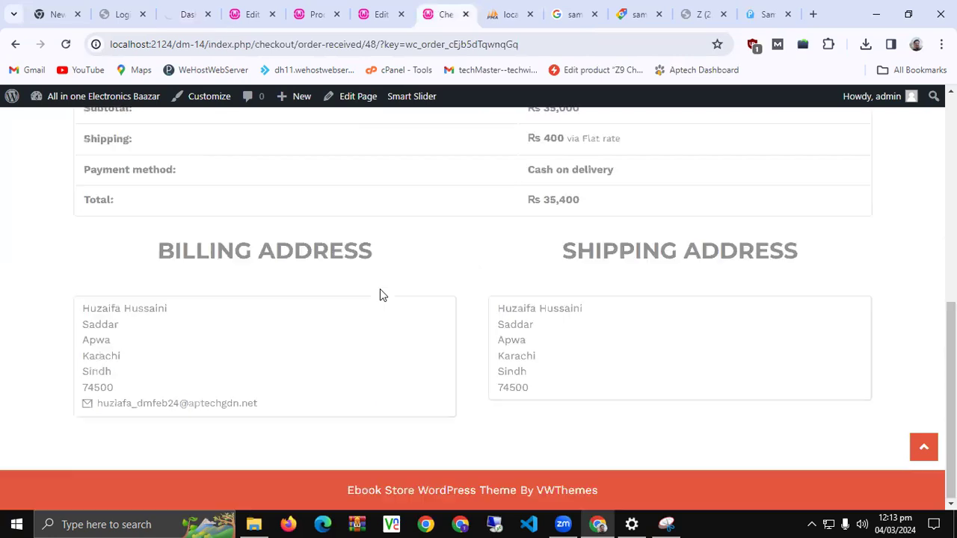
scroll(1, 389, "up", 3)
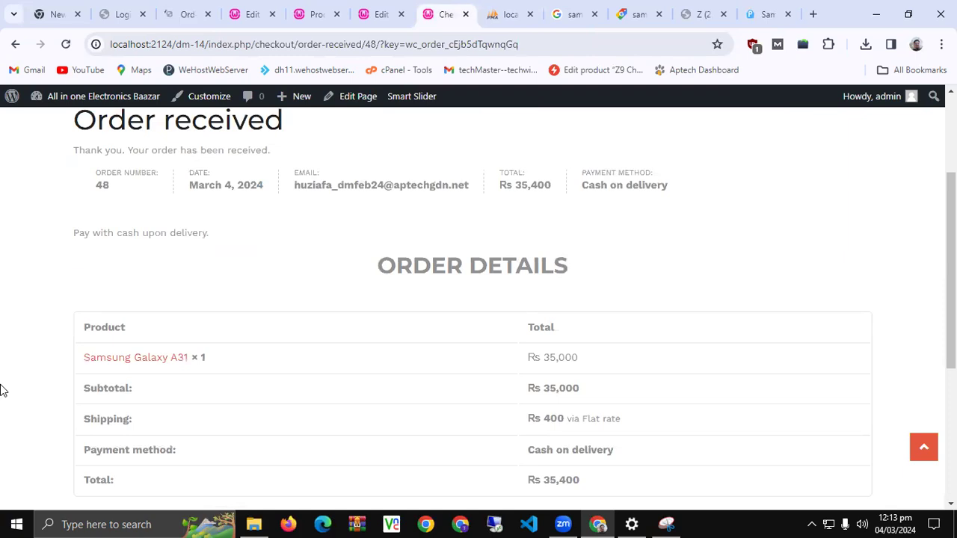
left_click(186, 6)
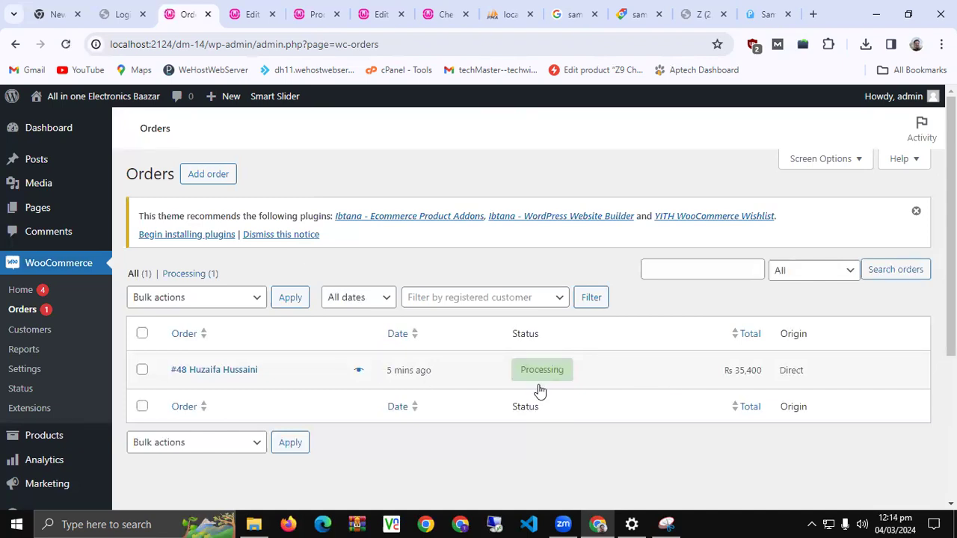
Preview the new order and open its full Order #48 edit page
left_click(357, 372)
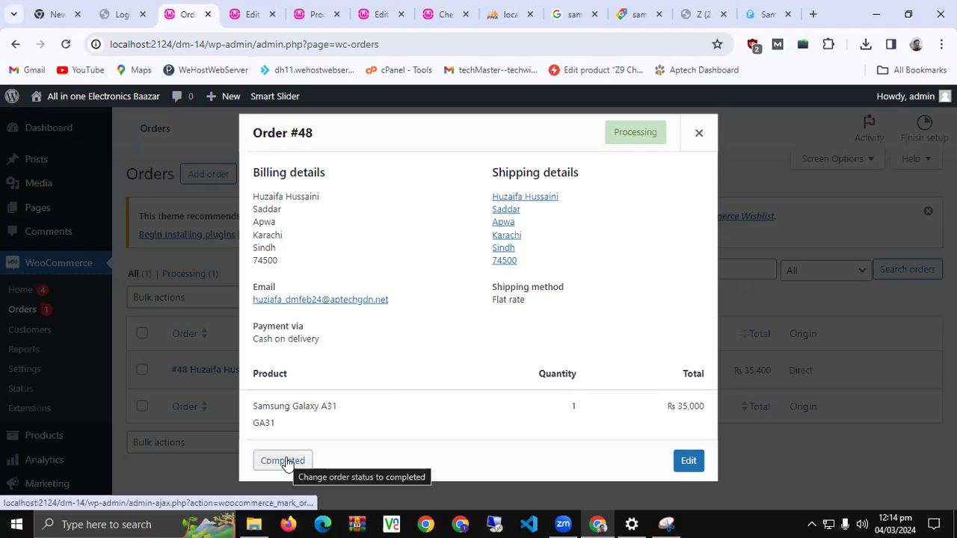
key("Return")
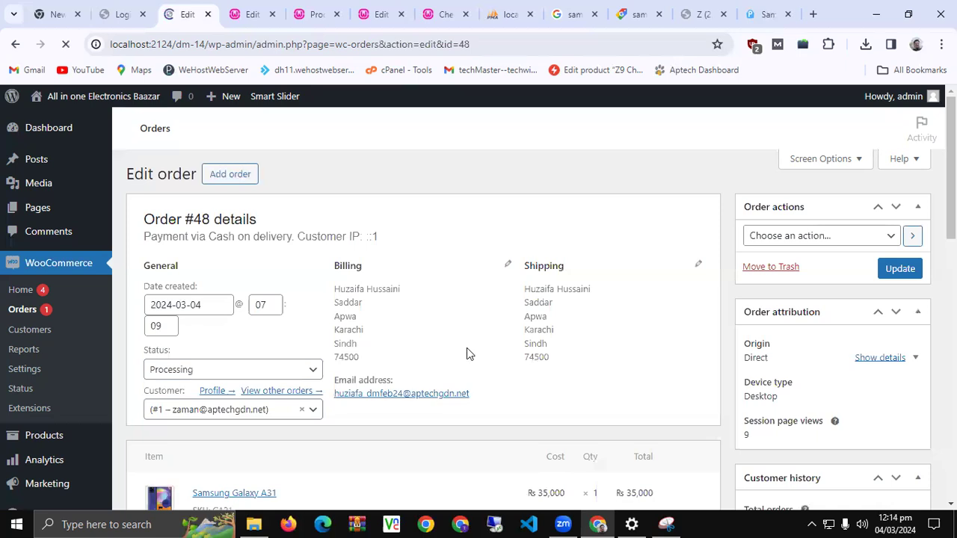
scroll(494, 340, "down", 1)
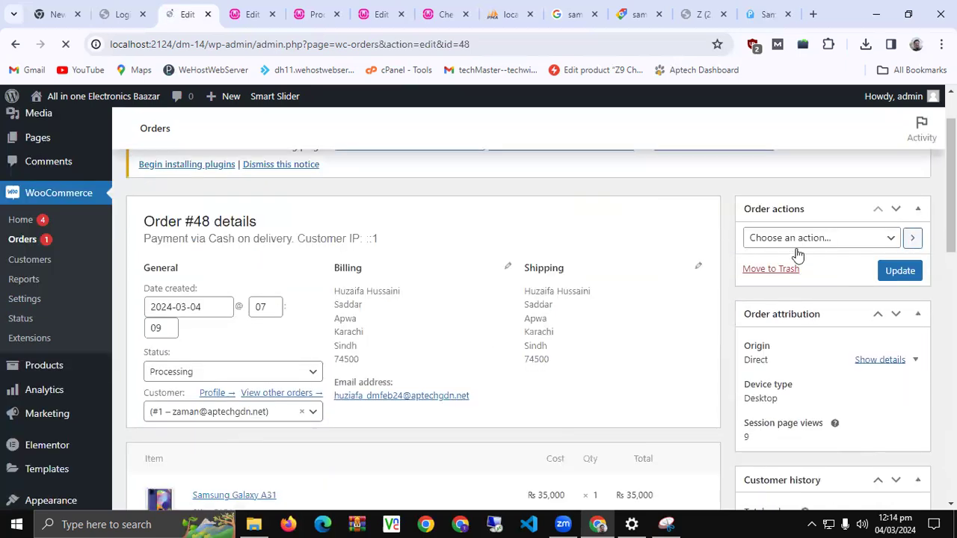
Run the email-order-details-to-customer action and confirm the 'Order updated.' notice
left_click(794, 239)
left_click(882, 270)
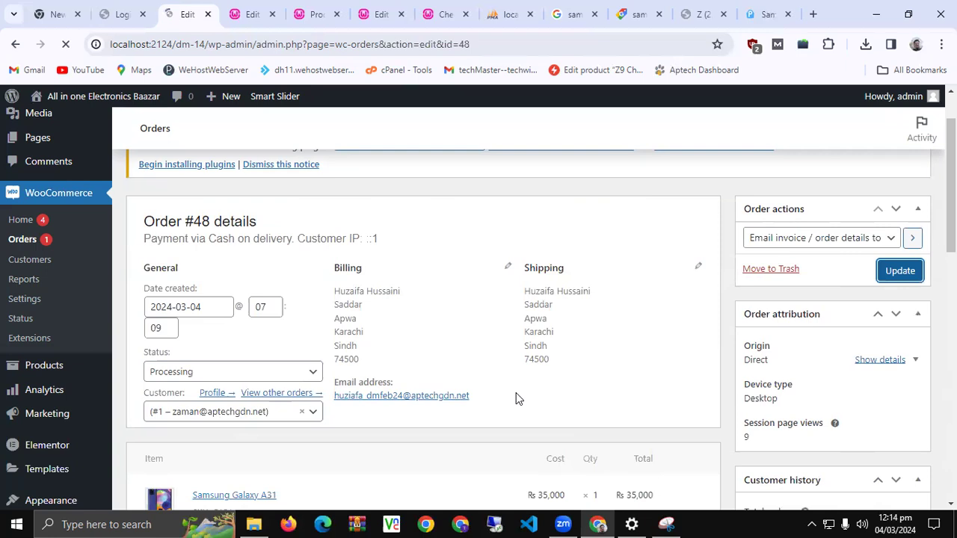
scroll(515, 398, "down", 2)
scroll(516, 398, "down", 4)
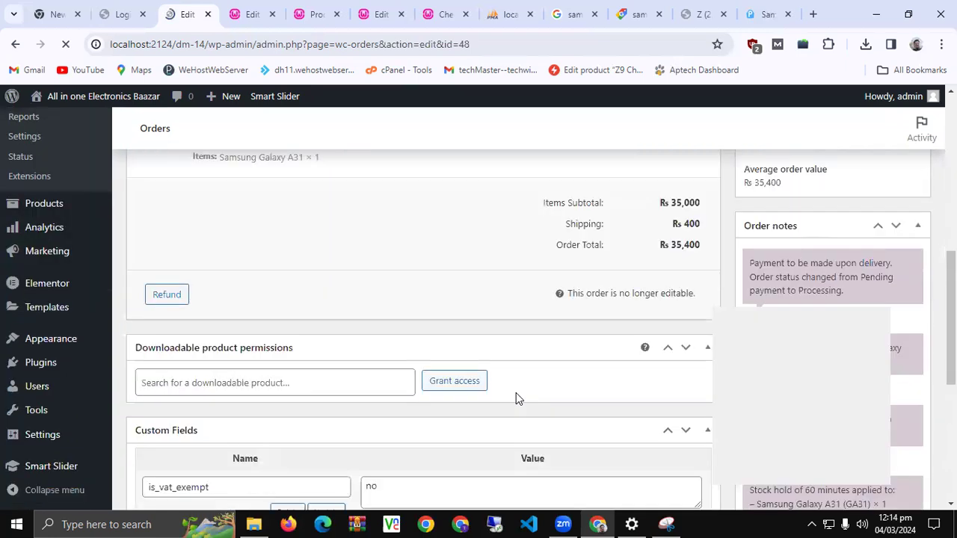
scroll(515, 398, "down", 5)
scroll(515, 392, "up", 5)
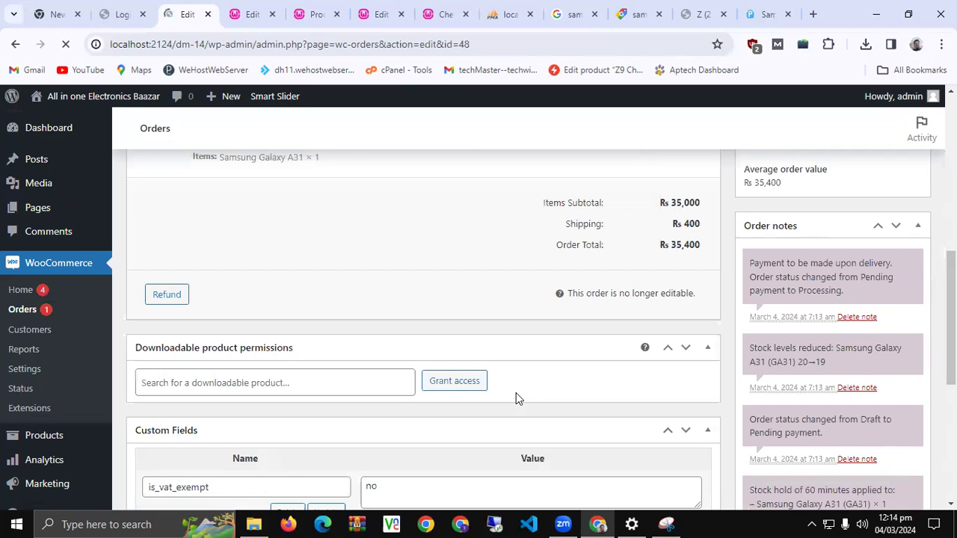
scroll(516, 392, "up", 1)
scroll(516, 398, "up", 5)
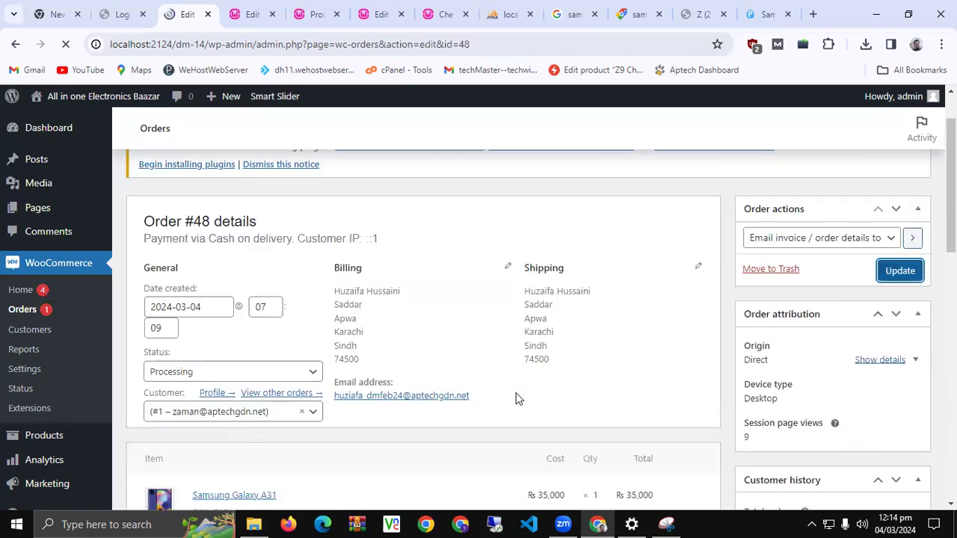
scroll(515, 393, "up", 1)
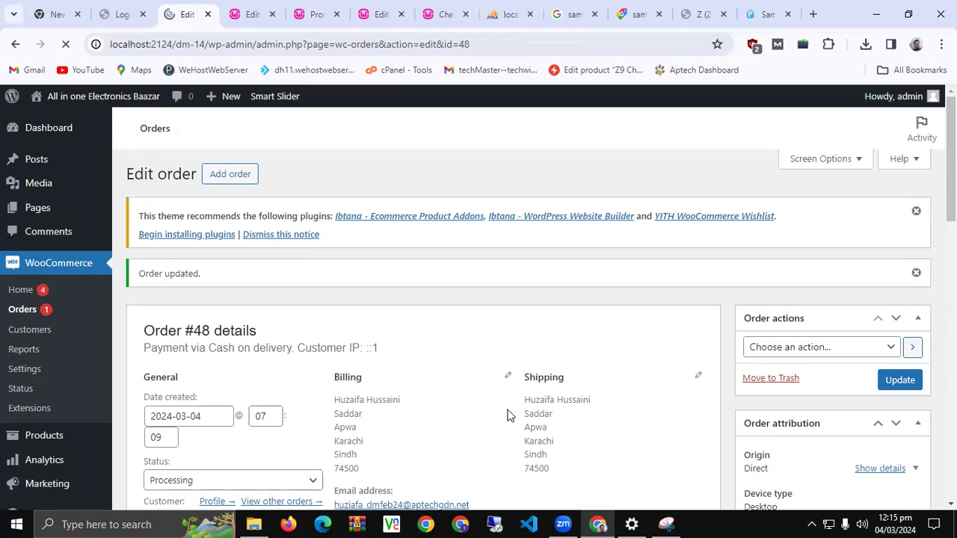
scroll(507, 414, "down", 3)
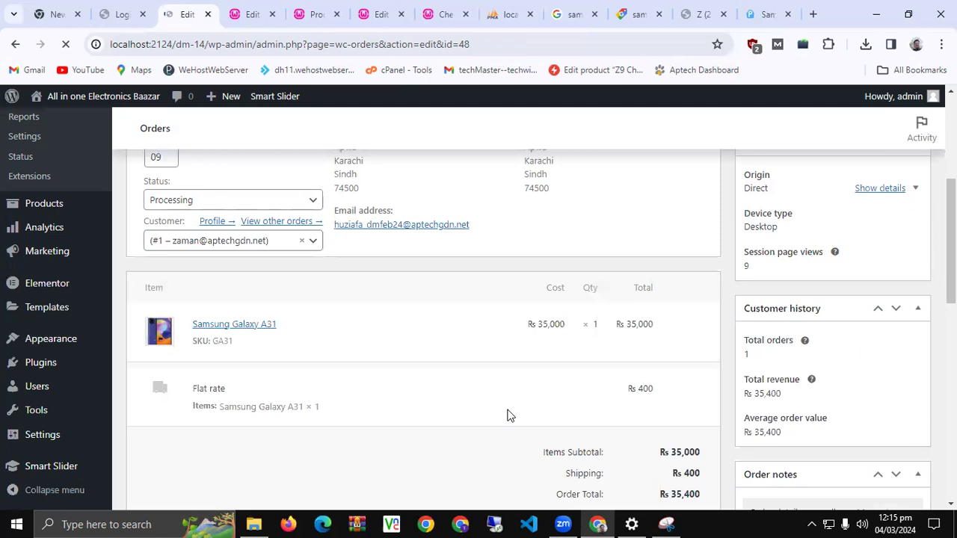
scroll(506, 415, "down", 10)
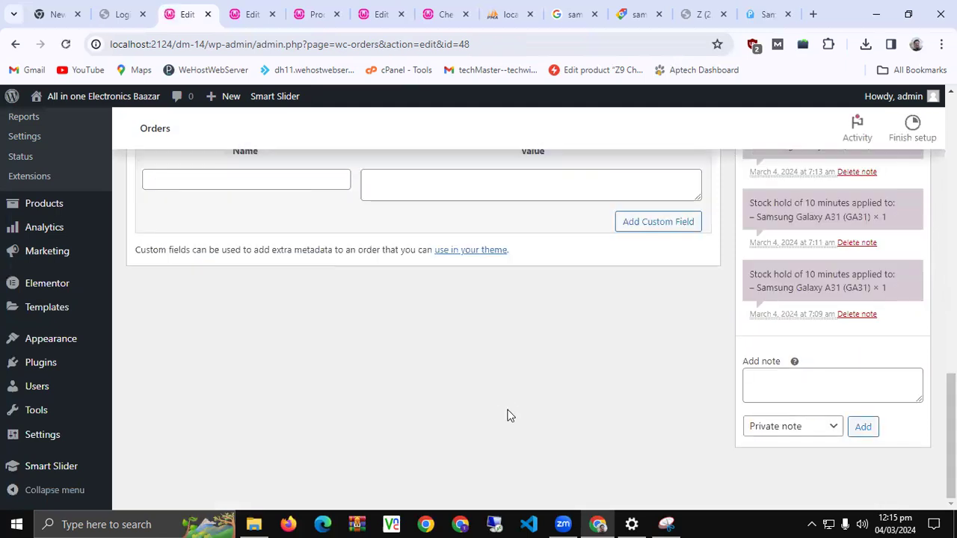
scroll(506, 415, "up", 3)
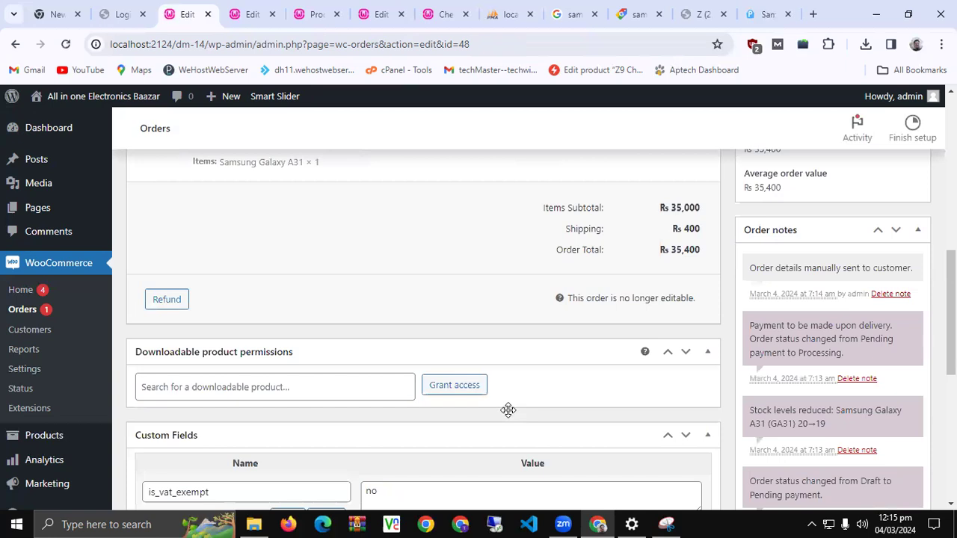
scroll(508, 415, "up", 2)
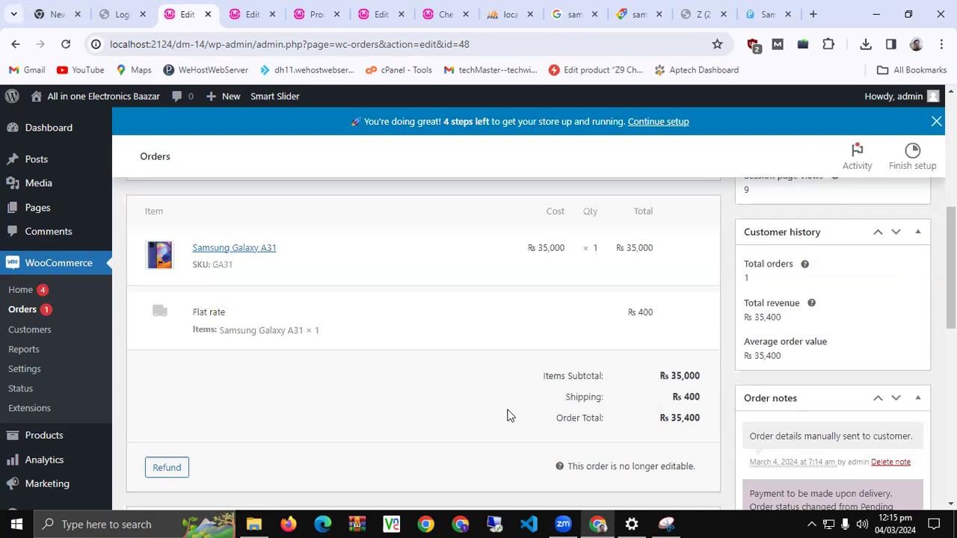
scroll(321, 341, "up", 6)
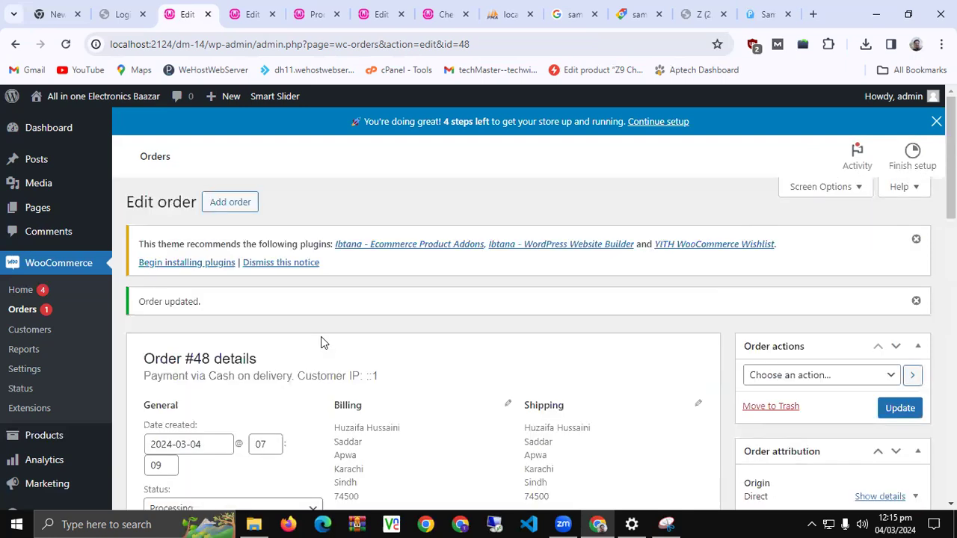
scroll(323, 341, "down", 5)
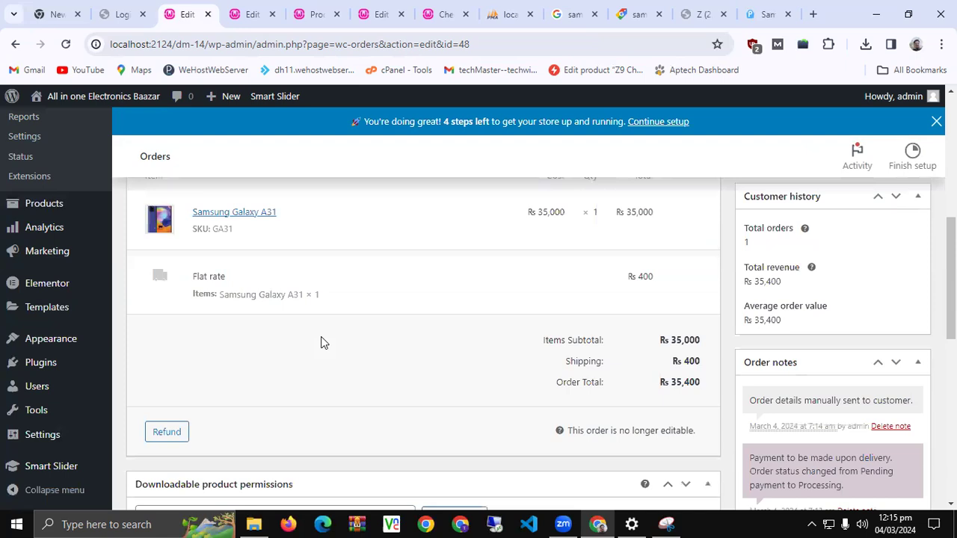
scroll(320, 342, "down", 5)
scroll(320, 342, "up", 6)
scroll(320, 341, "up", 5)
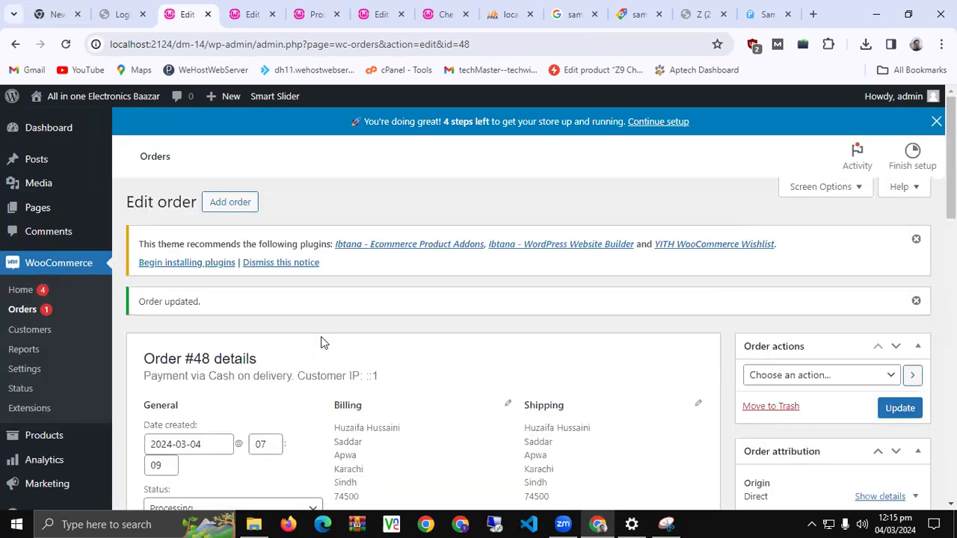
scroll(323, 341, "down", 3)
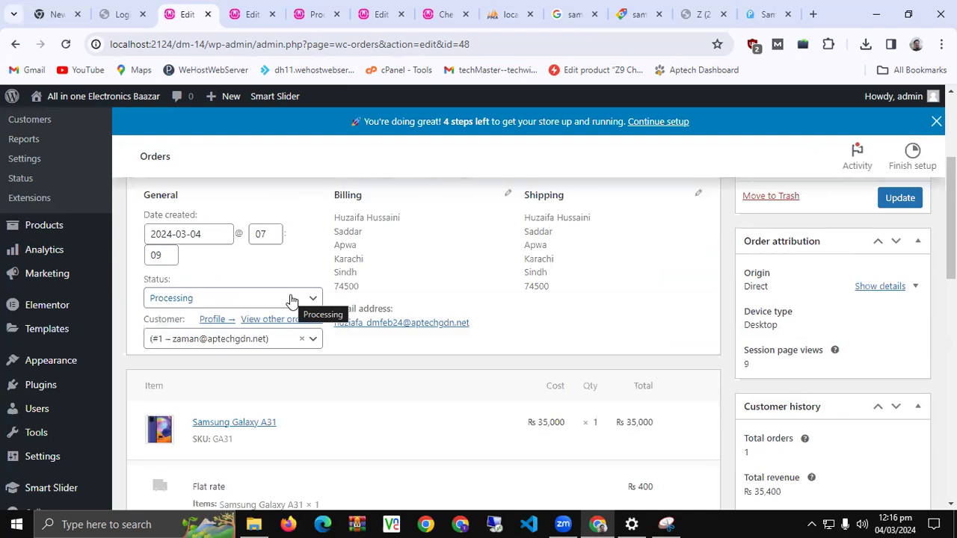
Change Order #48's status from Processing to Completed and update the order
left_click(291, 301)
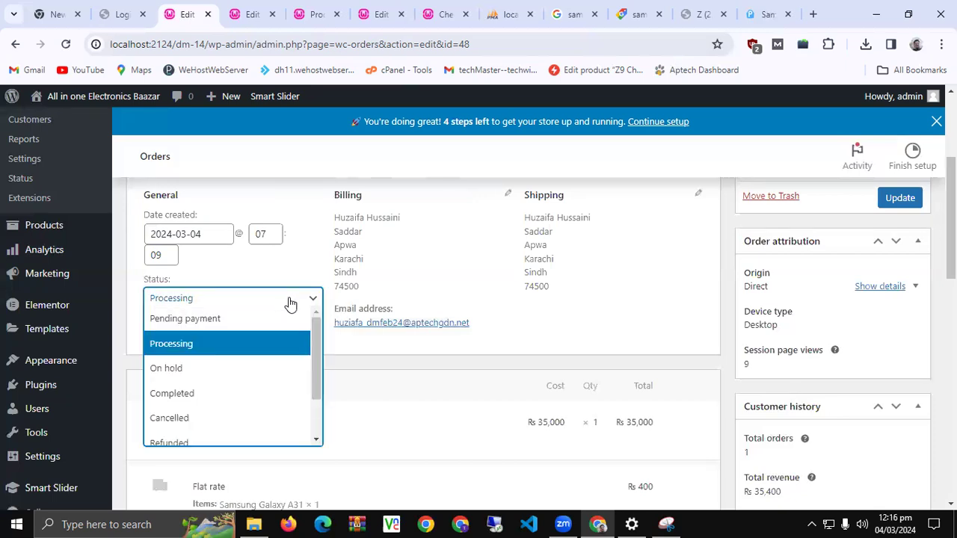
scroll(217, 413, "down", 2)
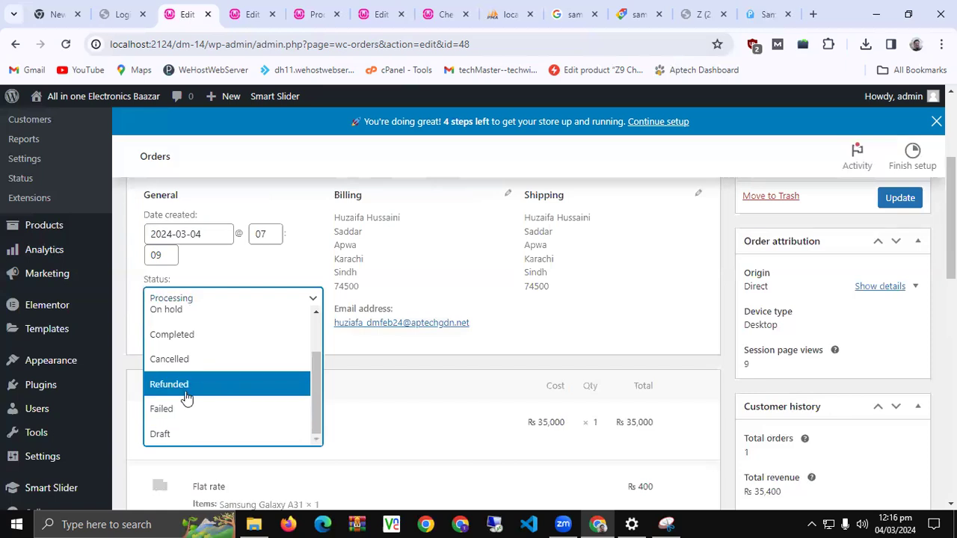
left_click(219, 340)
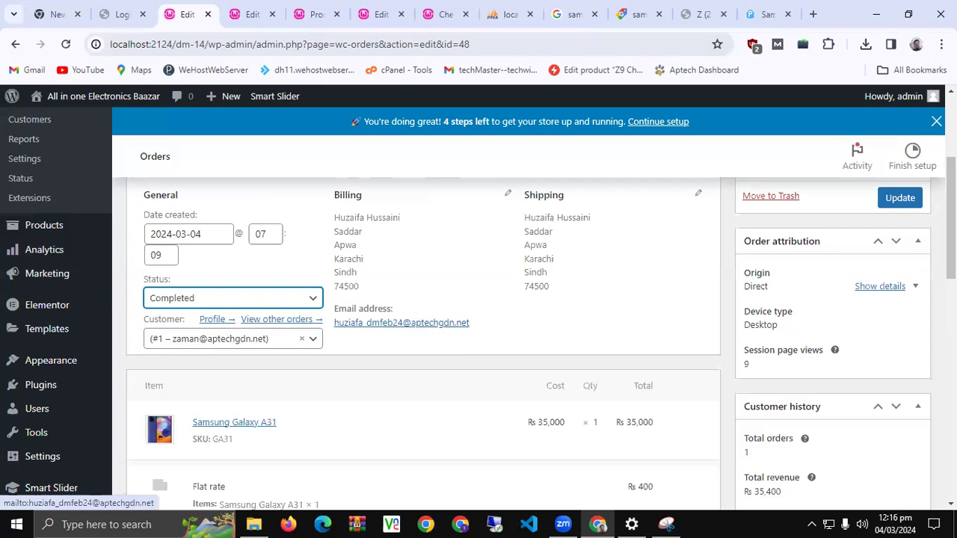
left_click(904, 198)
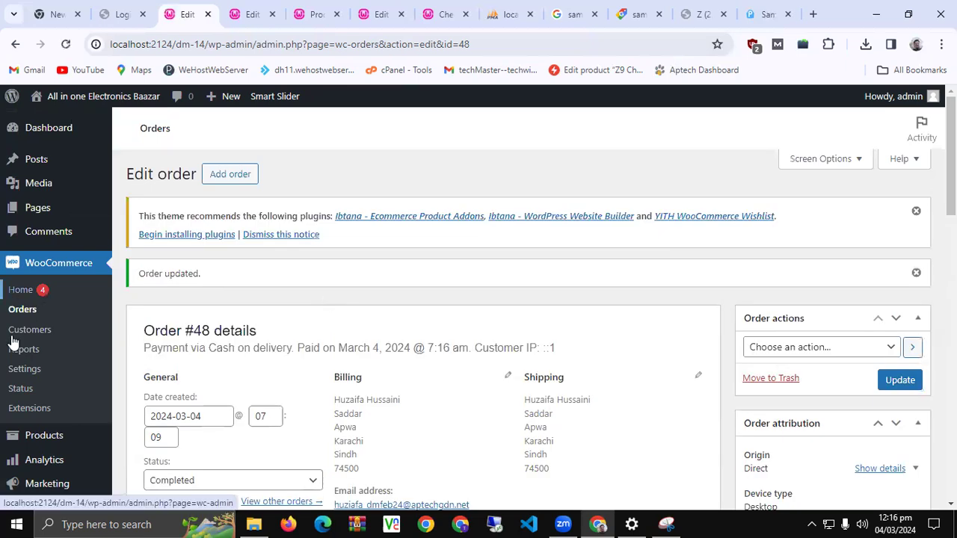
Return to the Orders list and confirm order #48 shows Completed at Rs 35,400
left_click(23, 310)
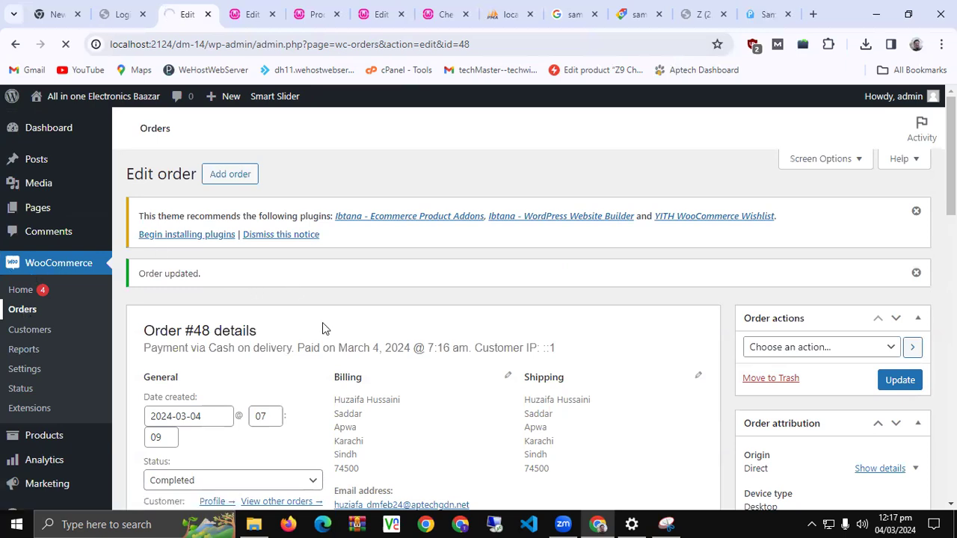
scroll(322, 327, "down", 5)
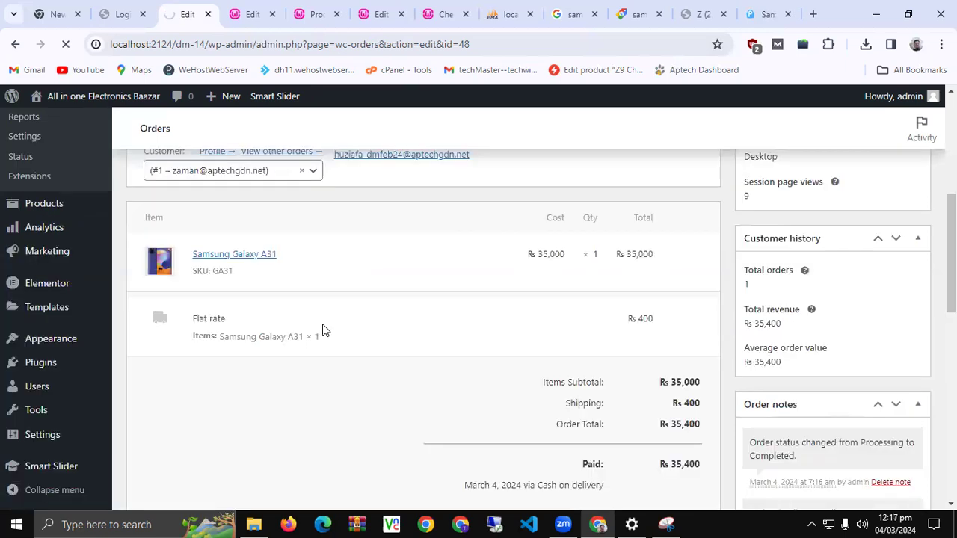
scroll(482, 376, "down", 2)
scroll(482, 375, "up", 4)
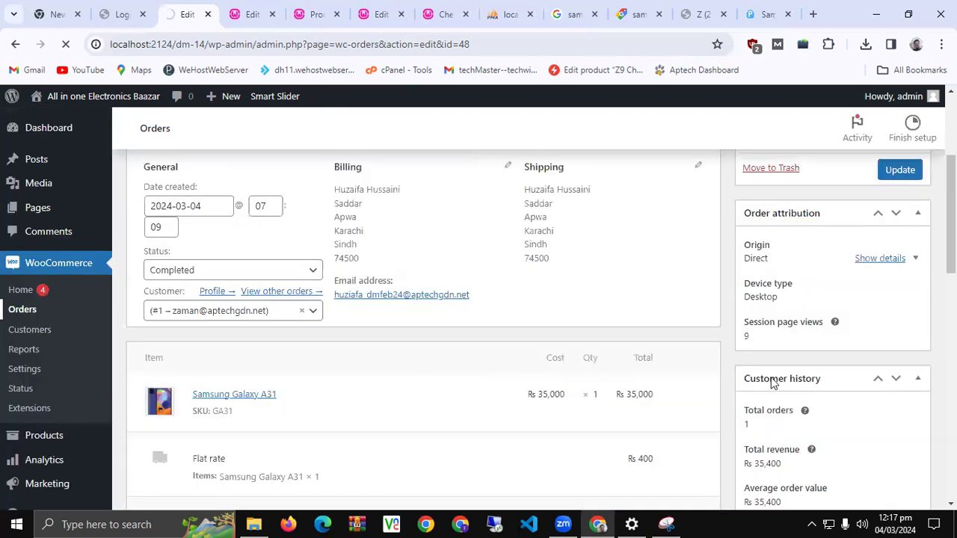
scroll(791, 389, "down", 3)
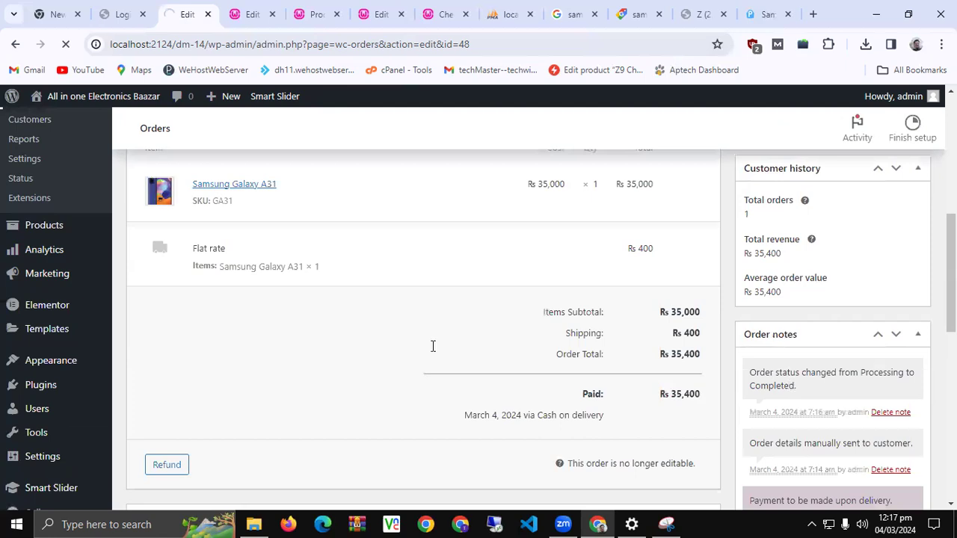
scroll(431, 346, "up", 5)
scroll(431, 349, "up", 1)
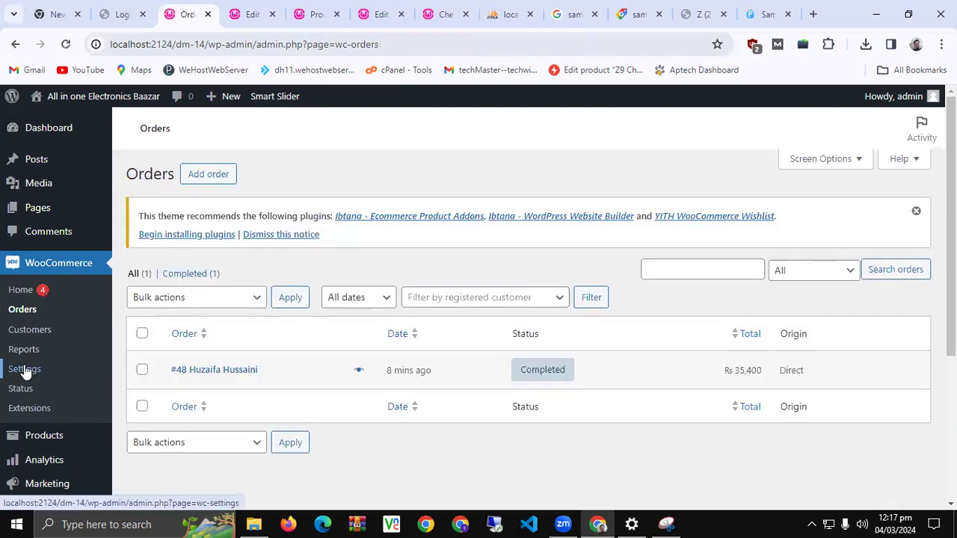
left_click(24, 370)
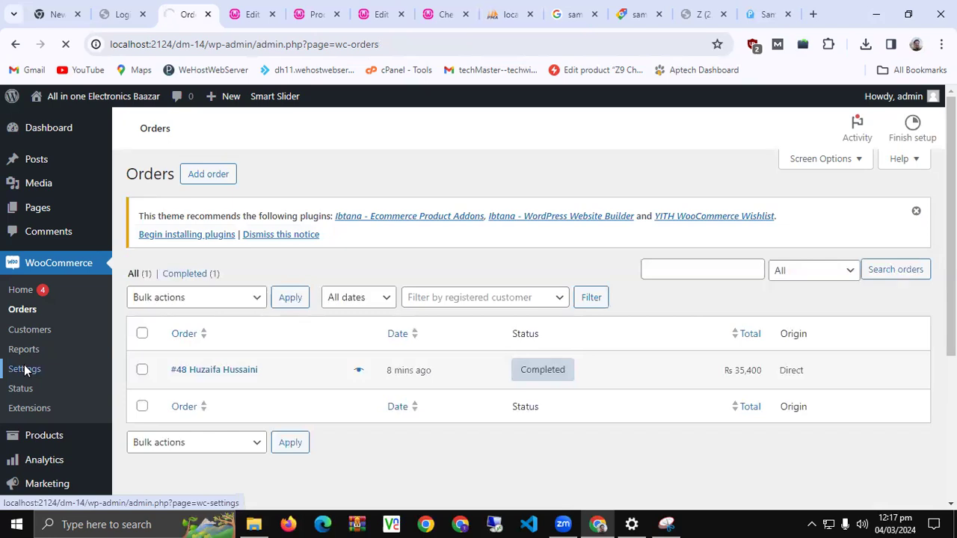
Go to WooCommerce Settings and switch to the Accounts & Privacy tab
left_click(24, 370)
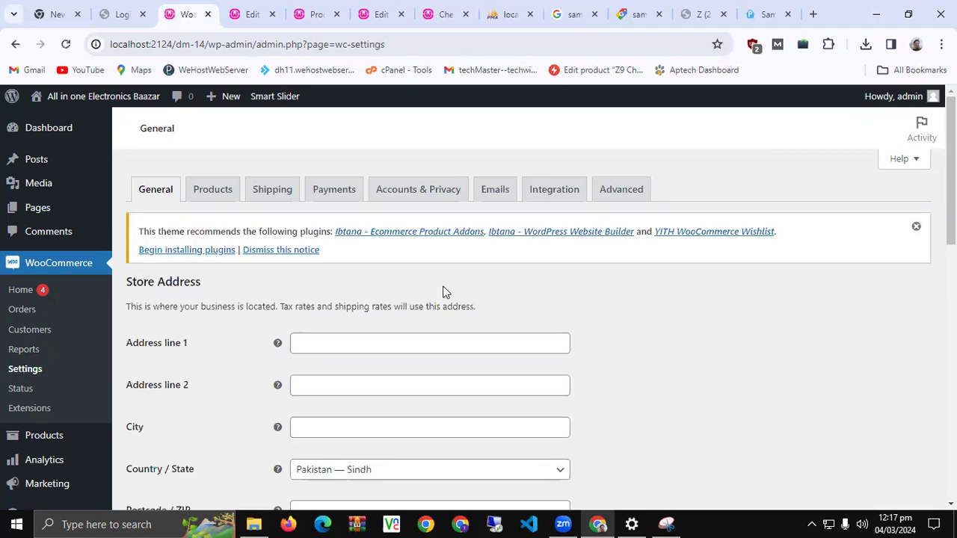
left_click(430, 196)
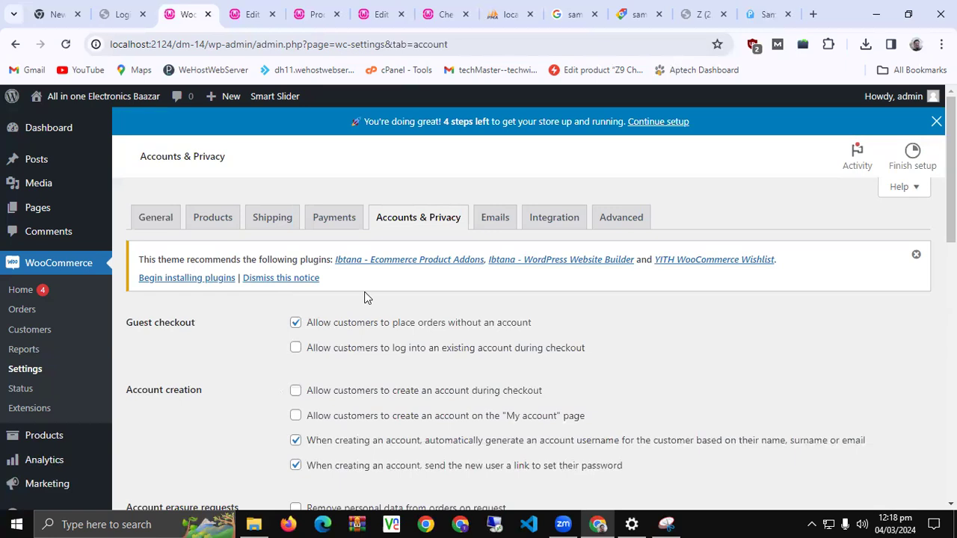
scroll(356, 356, "down", 1)
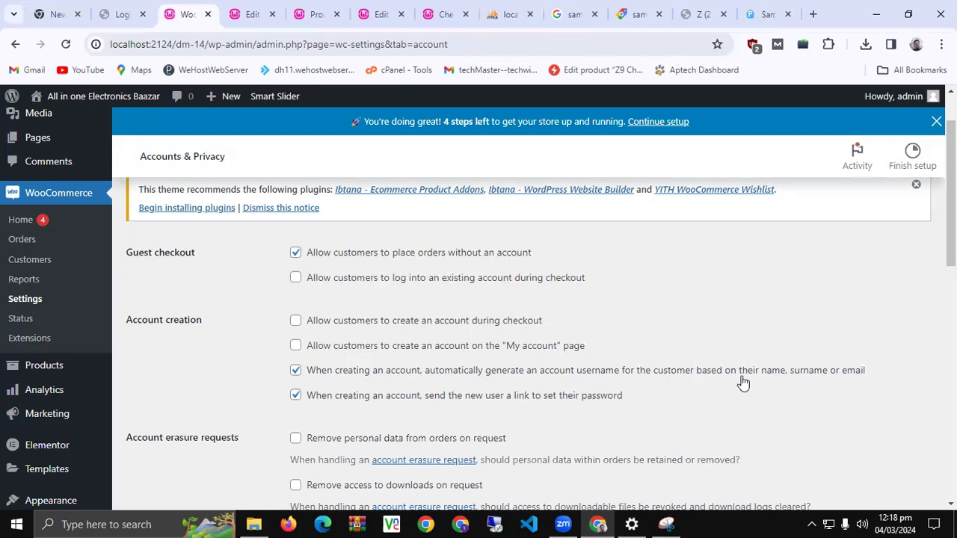
left_click(348, 374)
left_click(562, 402)
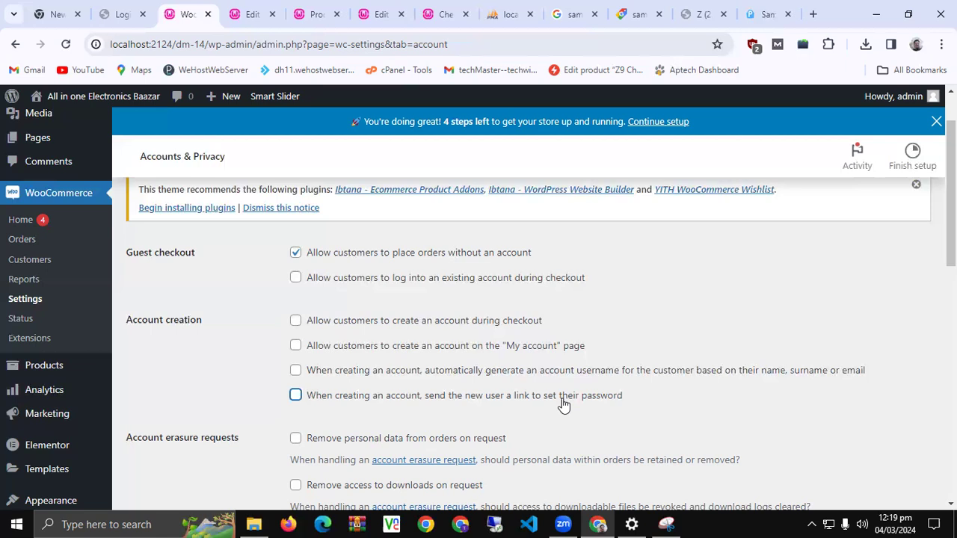
scroll(221, 348, "down", 2)
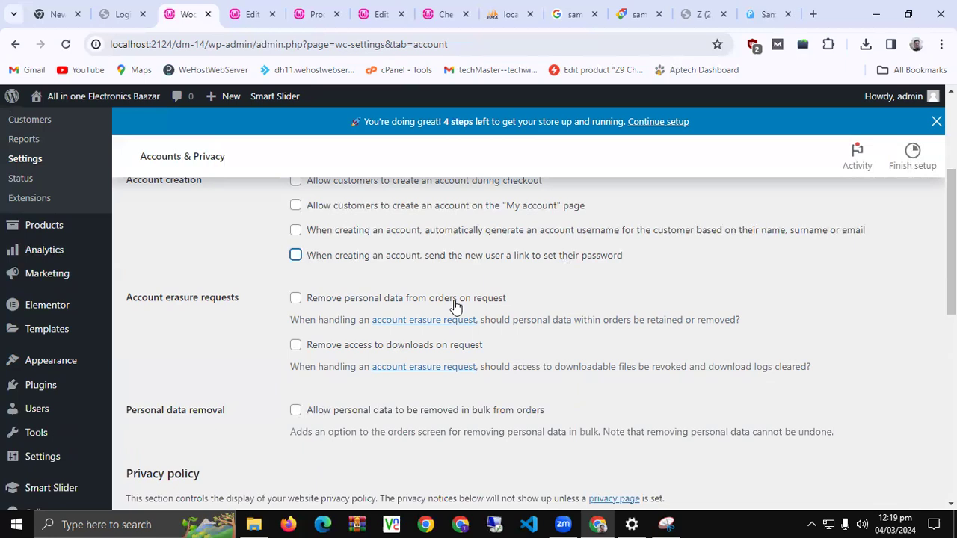
left_click(456, 305)
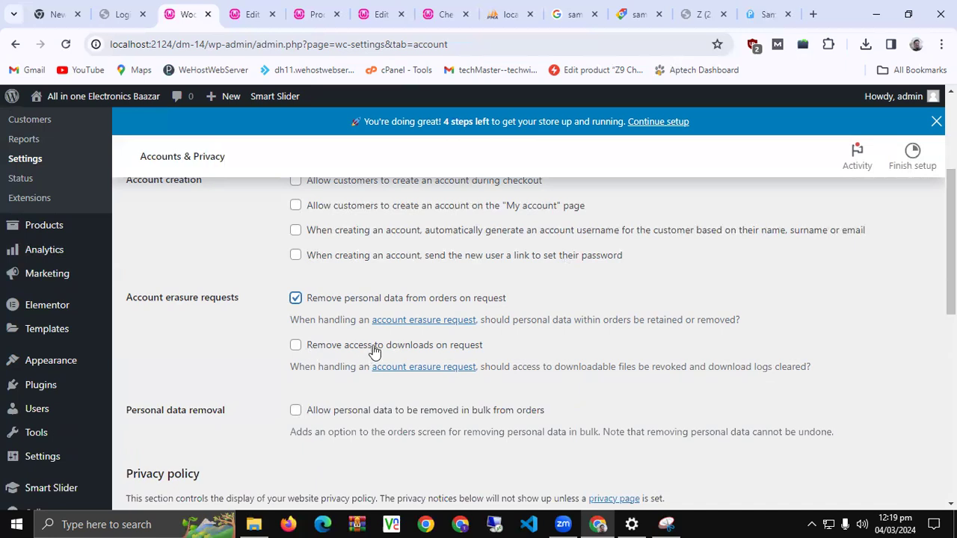
left_click(374, 351)
scroll(375, 351, "down", 1)
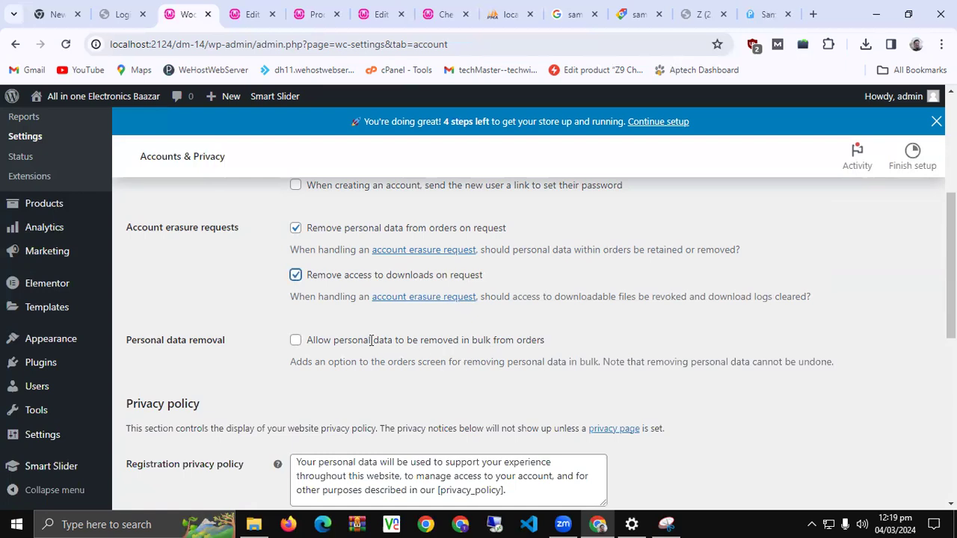
scroll(372, 348, "down", 3)
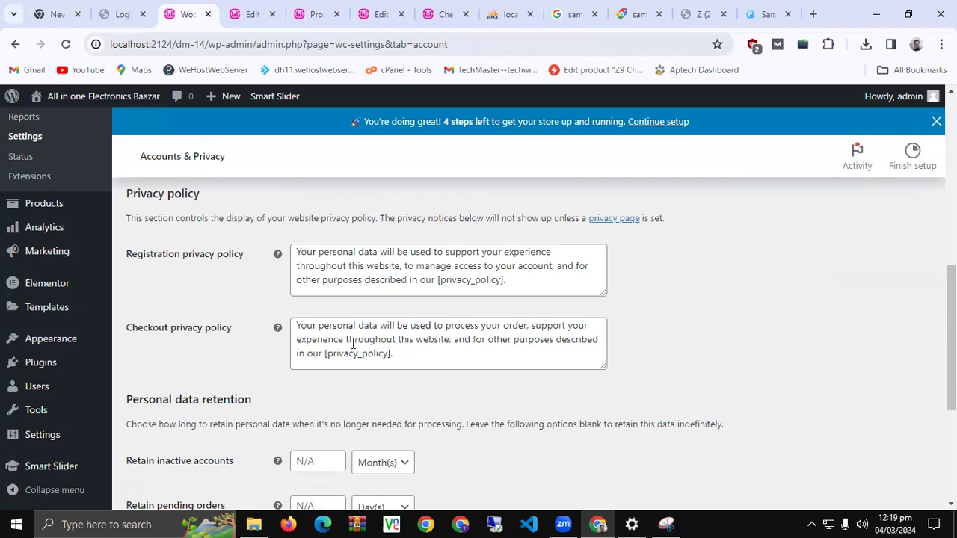
scroll(313, 355, "down", 2)
scroll(223, 388, "down", 2)
scroll(201, 309, "up", 3)
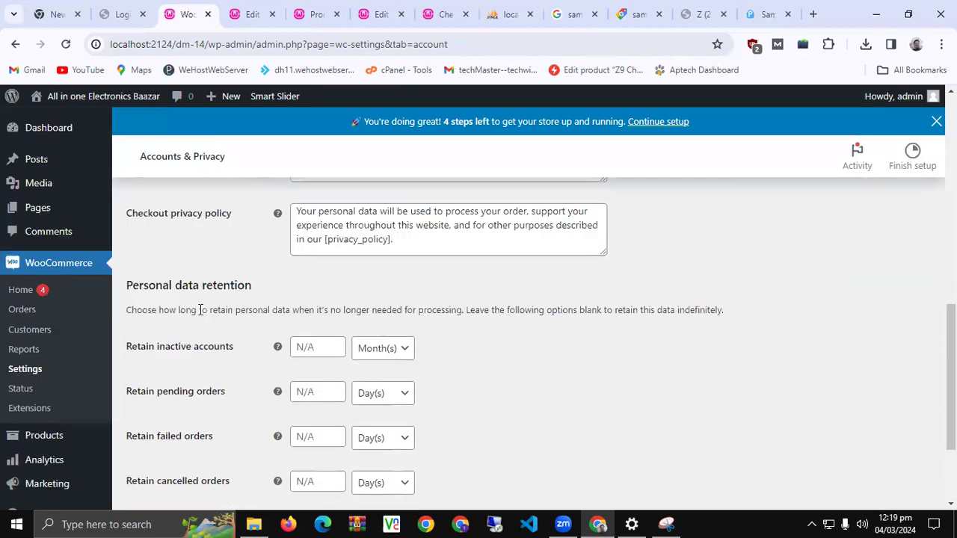
scroll(191, 309, "down", 2)
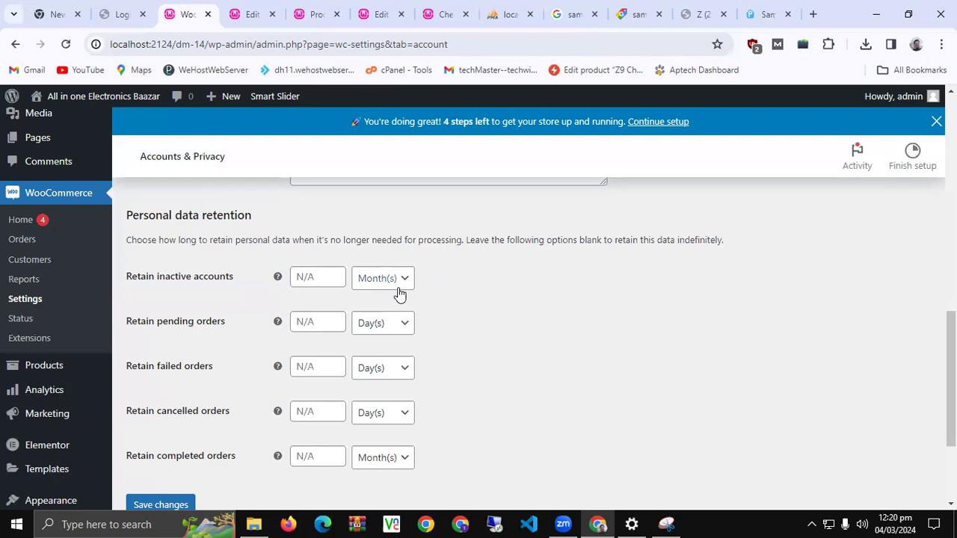
scroll(209, 374, "down", 2)
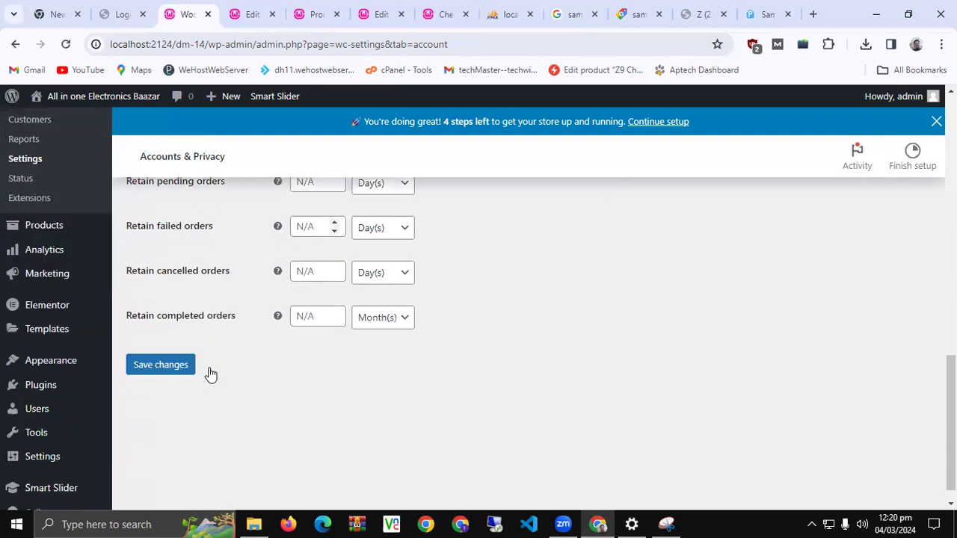
Save the Accounts & Privacy changes and close the blue 'Continue setup' banner
left_click(157, 367)
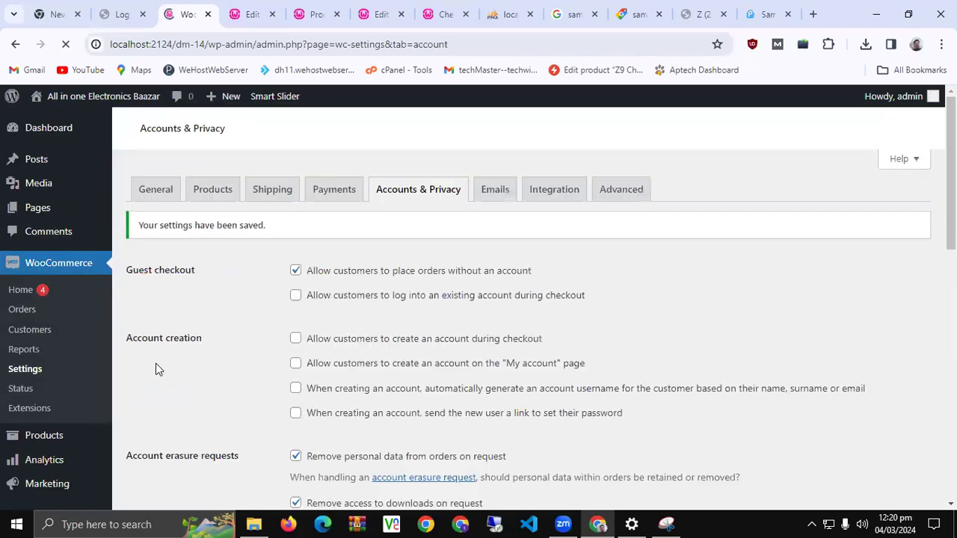
scroll(224, 328, "down", 1)
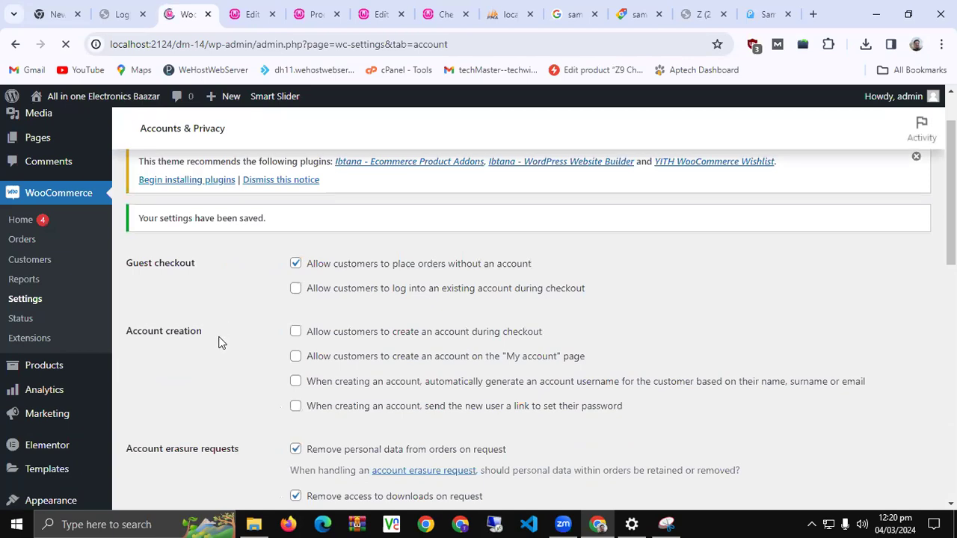
scroll(218, 342, "down", 10)
scroll(215, 426, "up", 10)
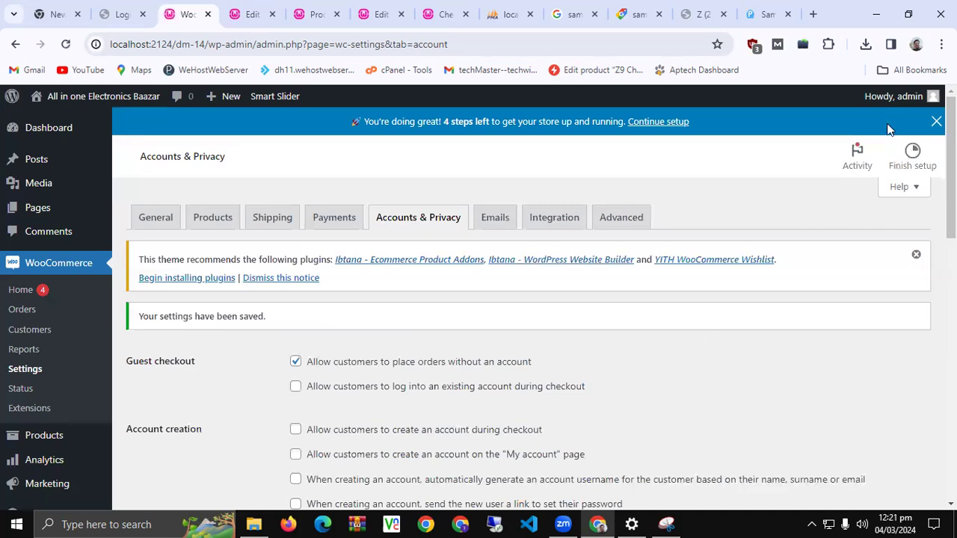
left_click(935, 121)
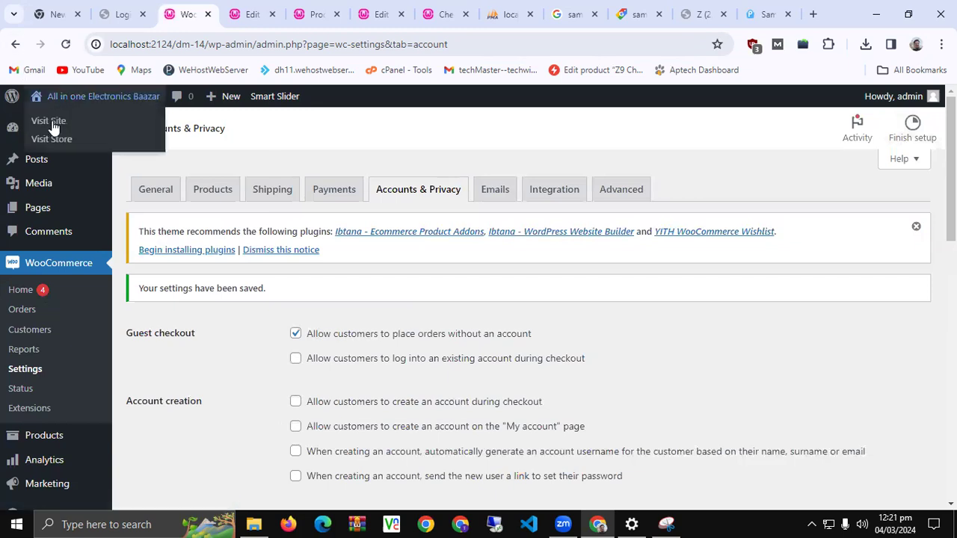
Open the live site in a new tab and edit its HOME page from the admin bar
middle_click(45, 120)
left_click(250, 24)
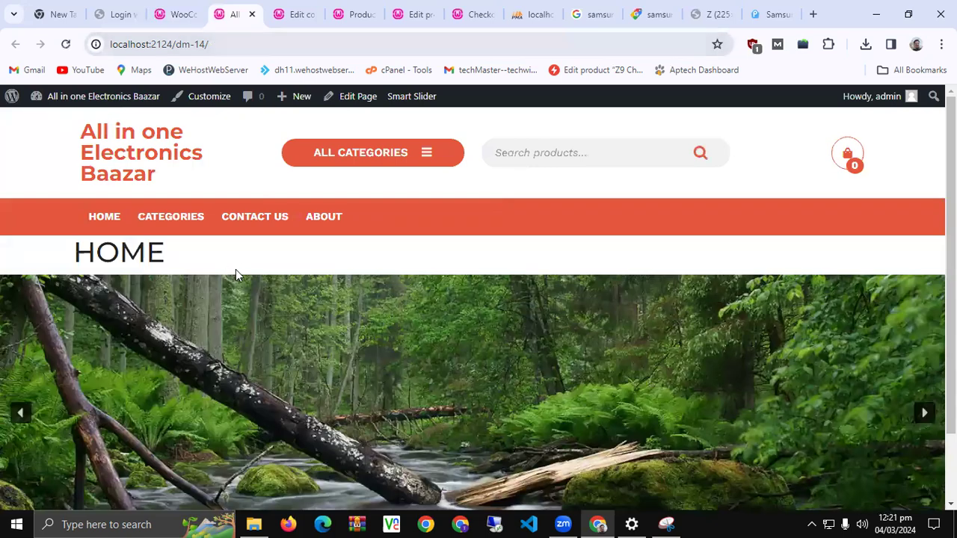
left_click(355, 97)
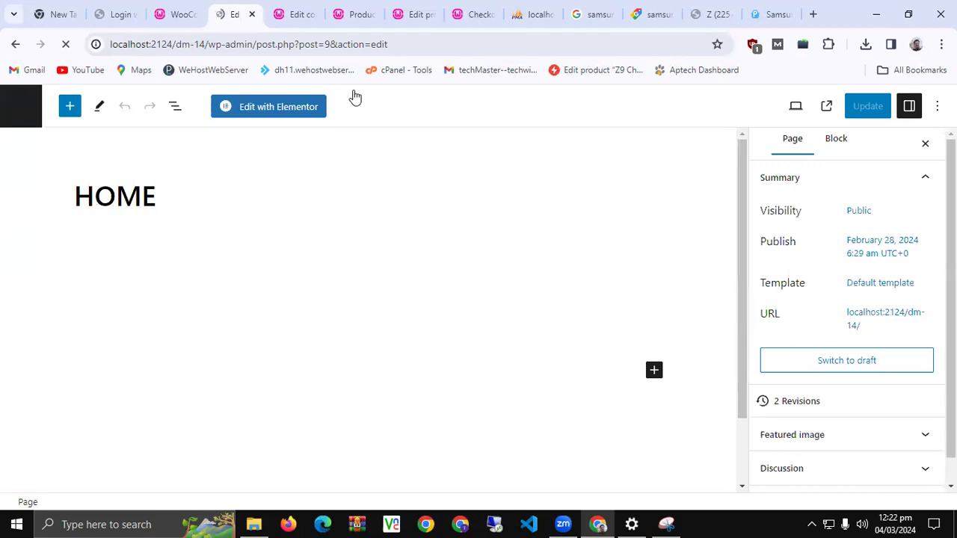
Switch the HOME page from the block editor into Elementor with Edit with Elementor
left_click(263, 110)
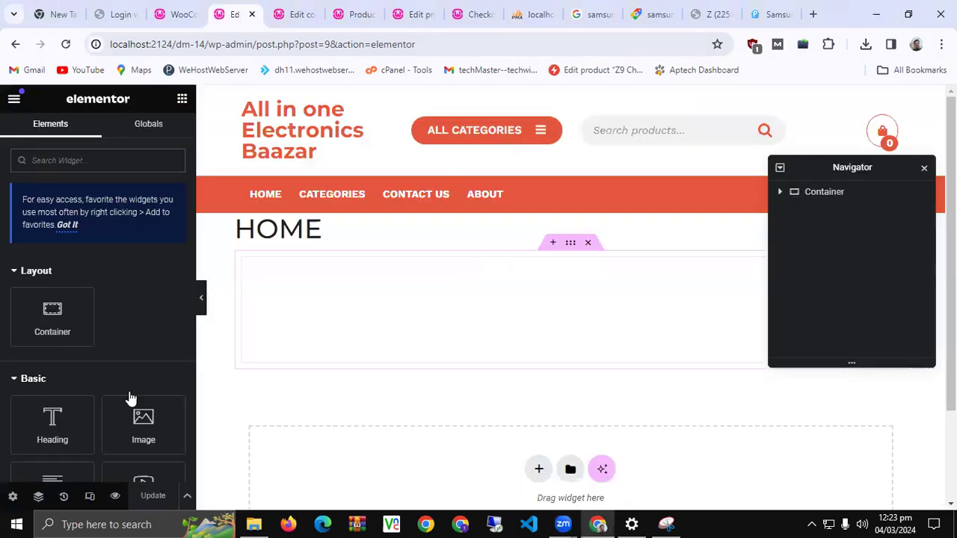
Add a new container below the slider and drop a Heading widget into it
scroll(373, 213, "down", 2)
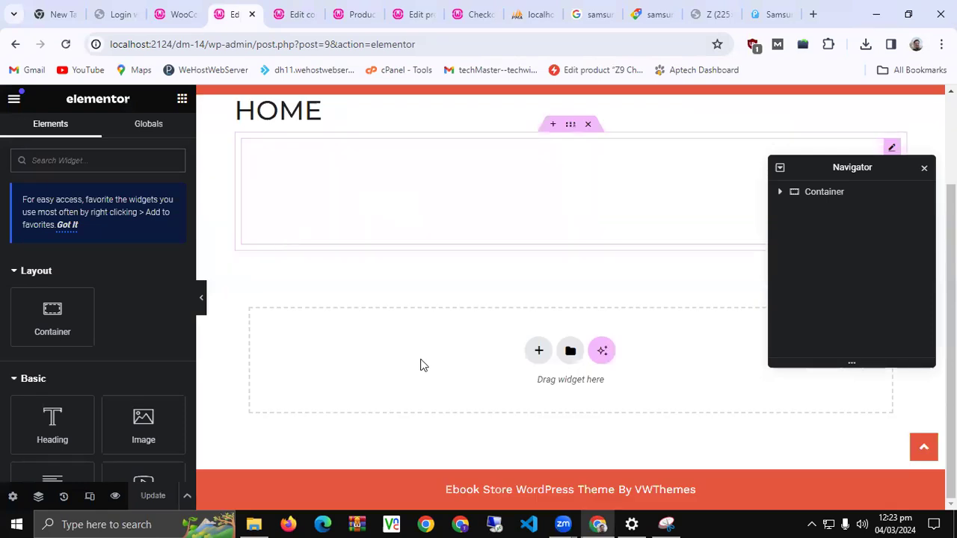
scroll(373, 325, "down", 1)
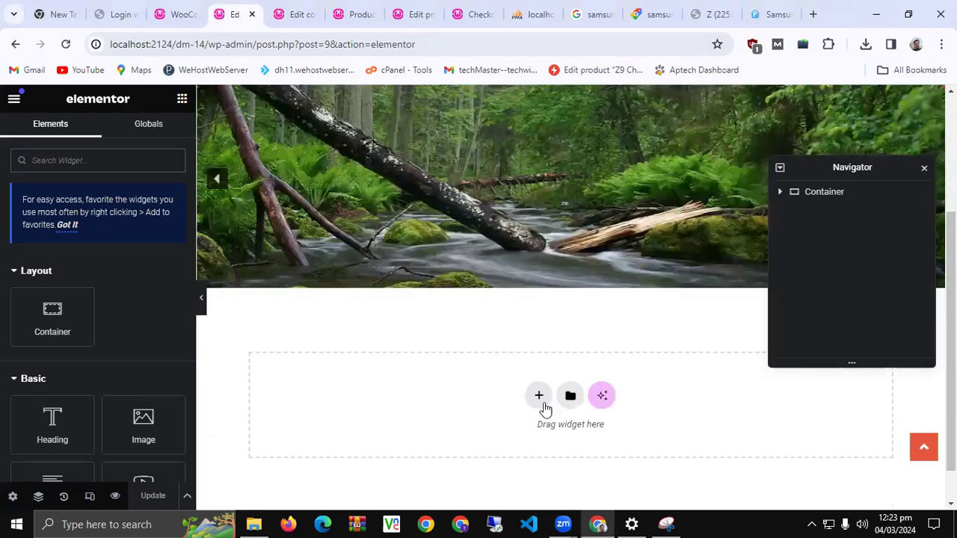
left_click(539, 396)
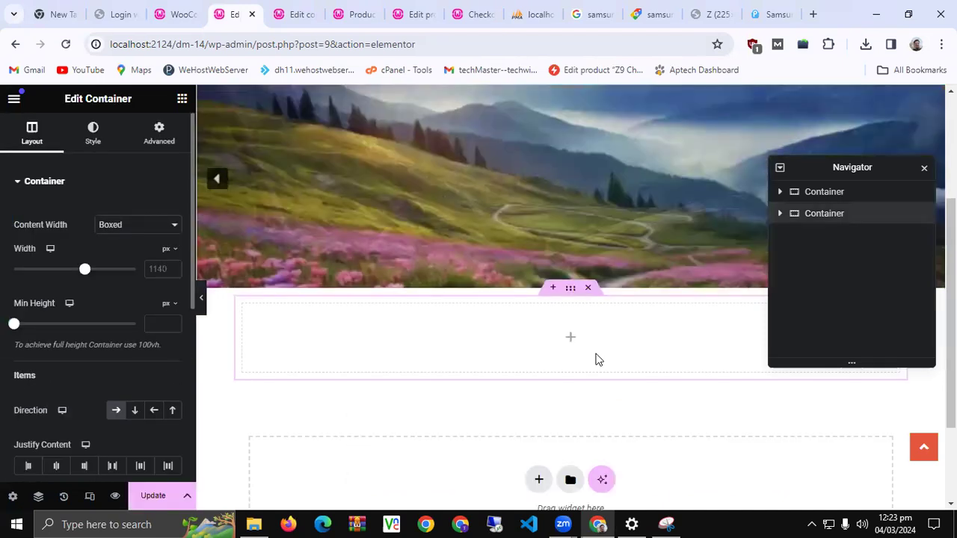
left_click(181, 98)
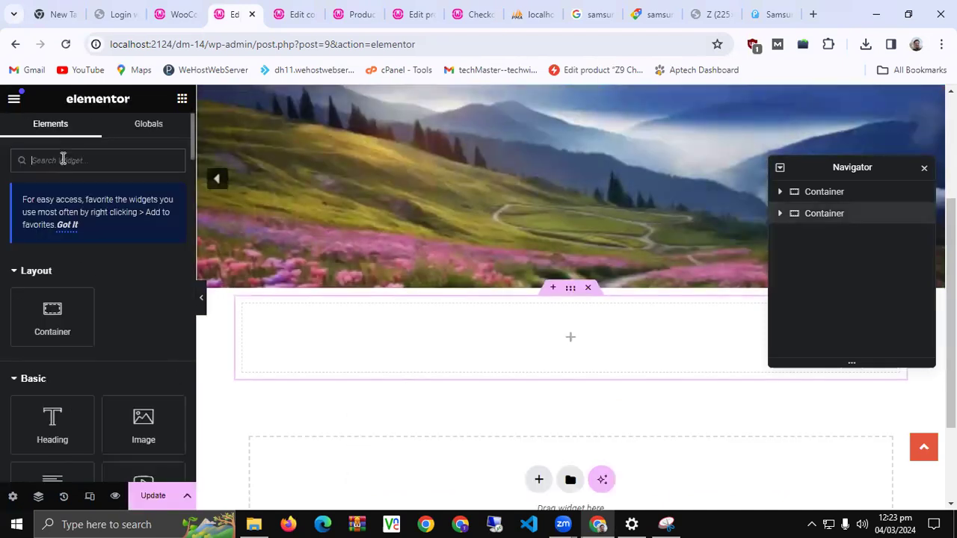
type("head")
left_click_drag(53, 281, 206, 523)
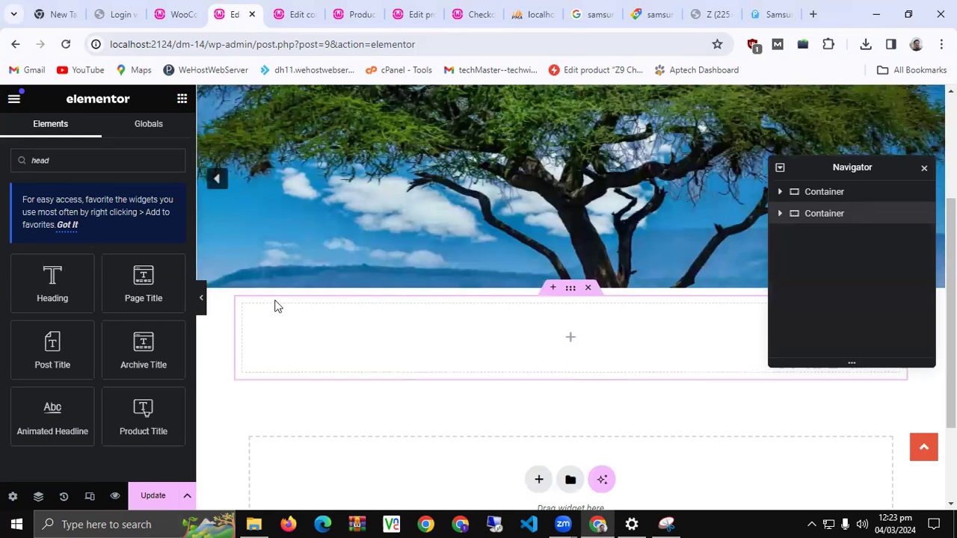
left_click_drag(54, 278, 493, 317)
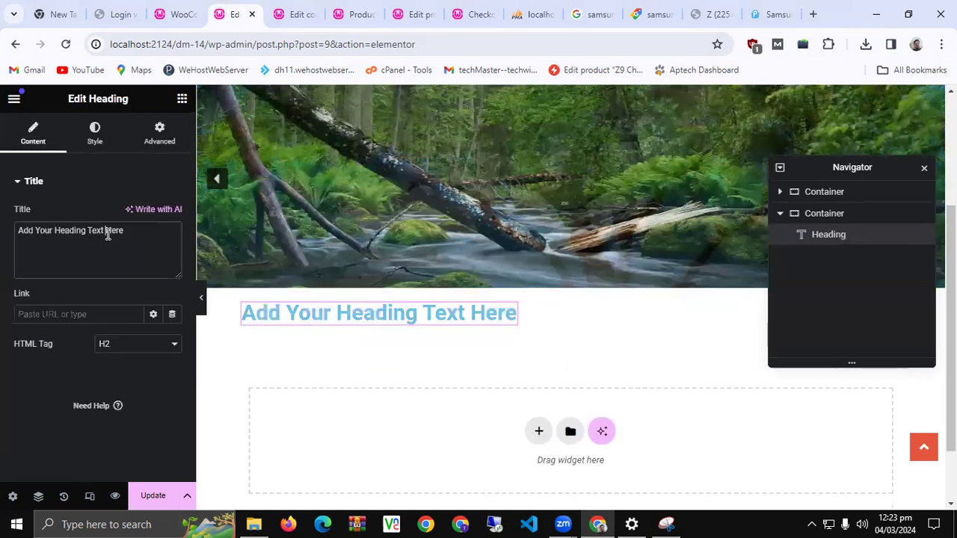
Set the heading title to 'Shop By Category' and its text colour to #000000
triple_click(108, 234)
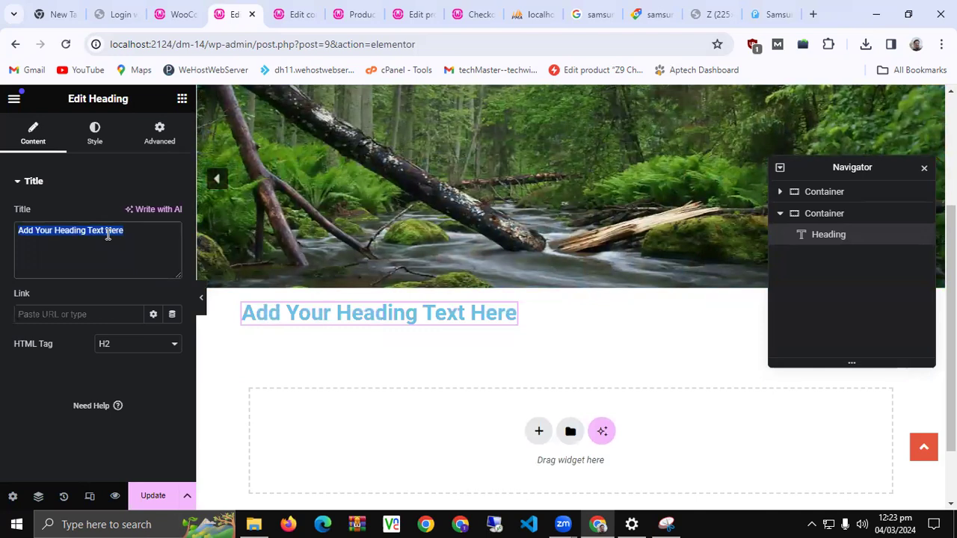
type("Shp")
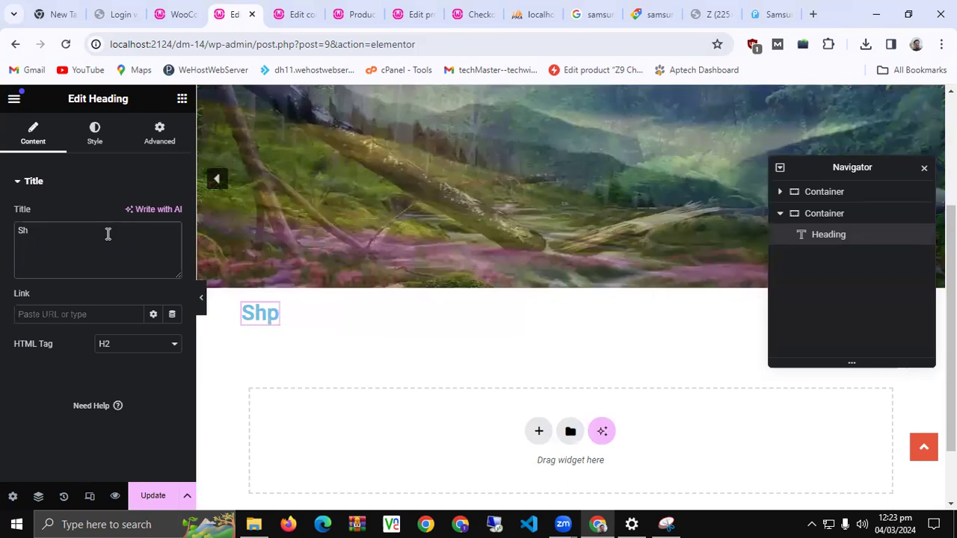
type("p B")
type("y C")
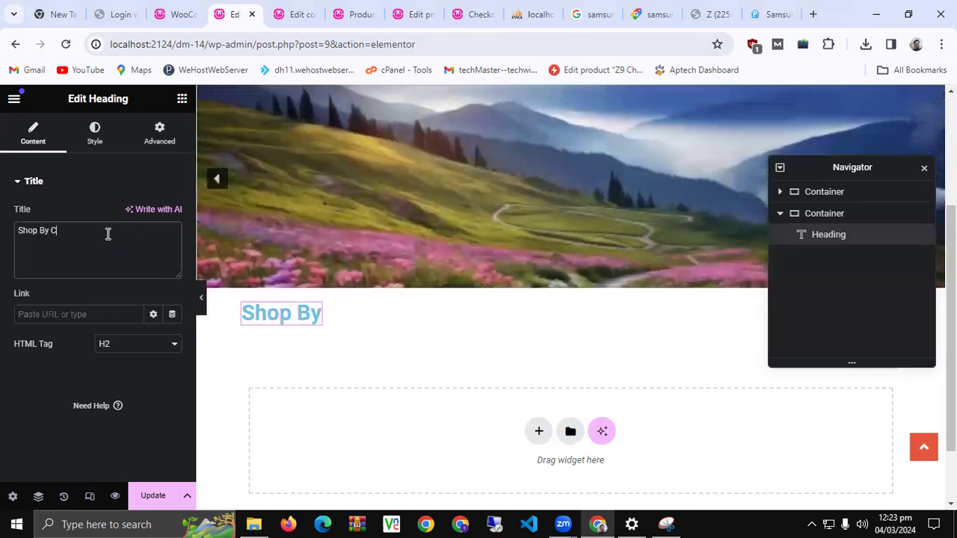
type("ategory")
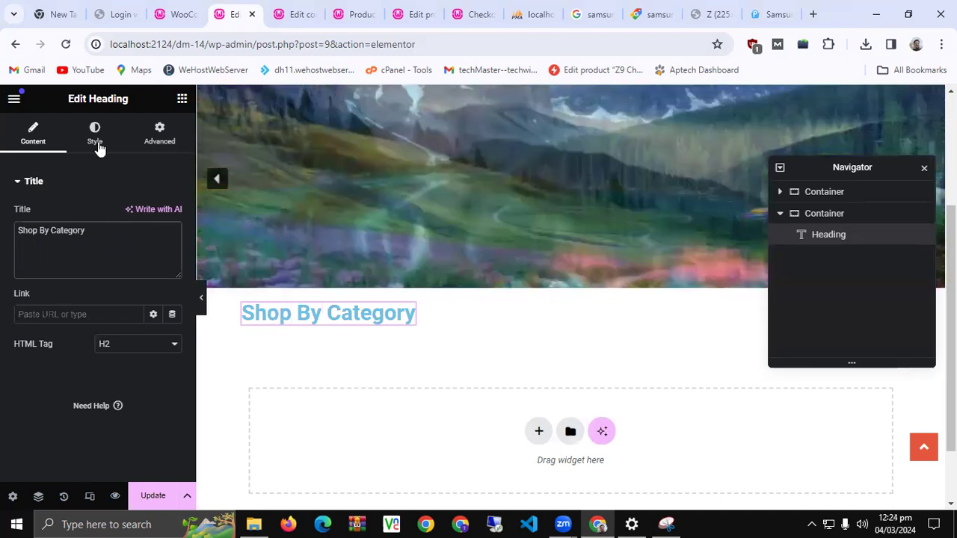
left_click(96, 139)
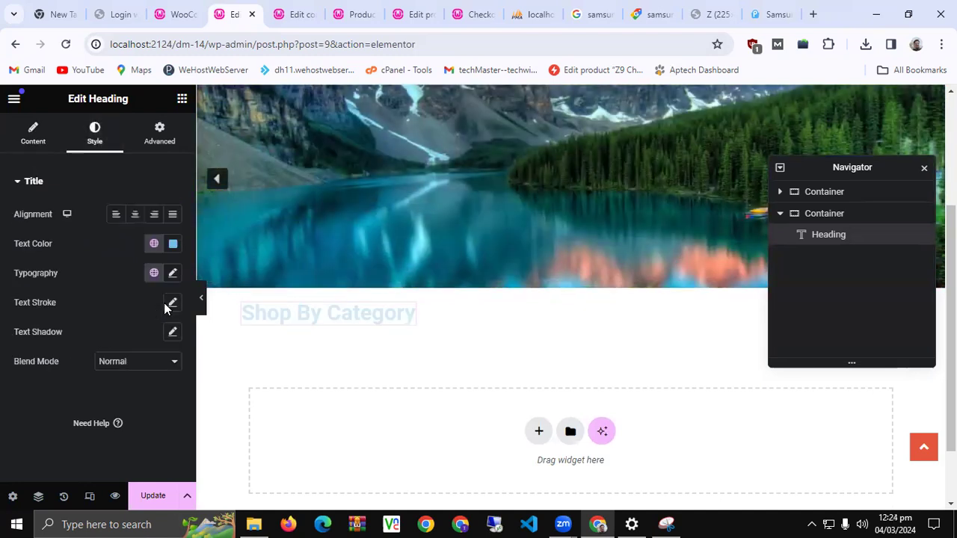
left_click(172, 243)
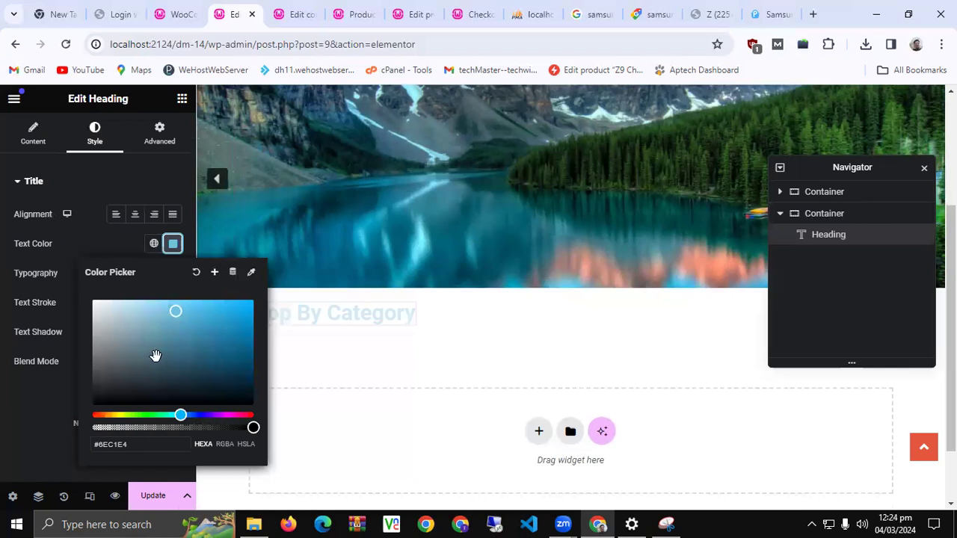
left_click_drag(155, 356, 6, 427)
left_click(15, 424)
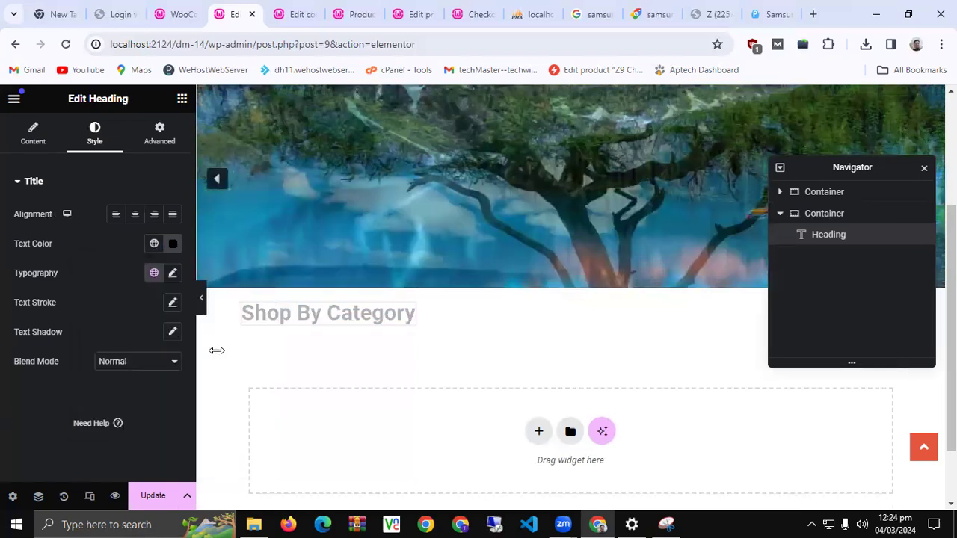
left_click(172, 243)
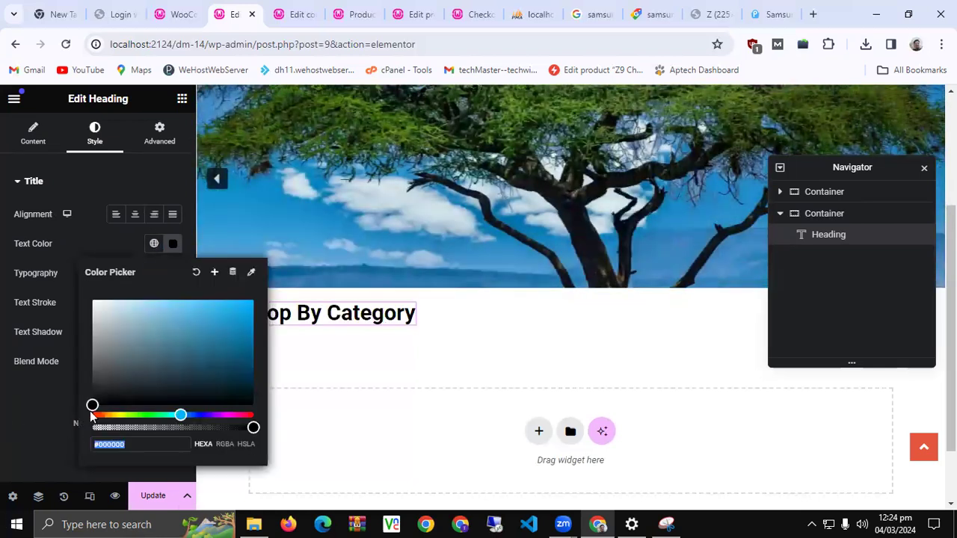
scroll(348, 367, "down", 1)
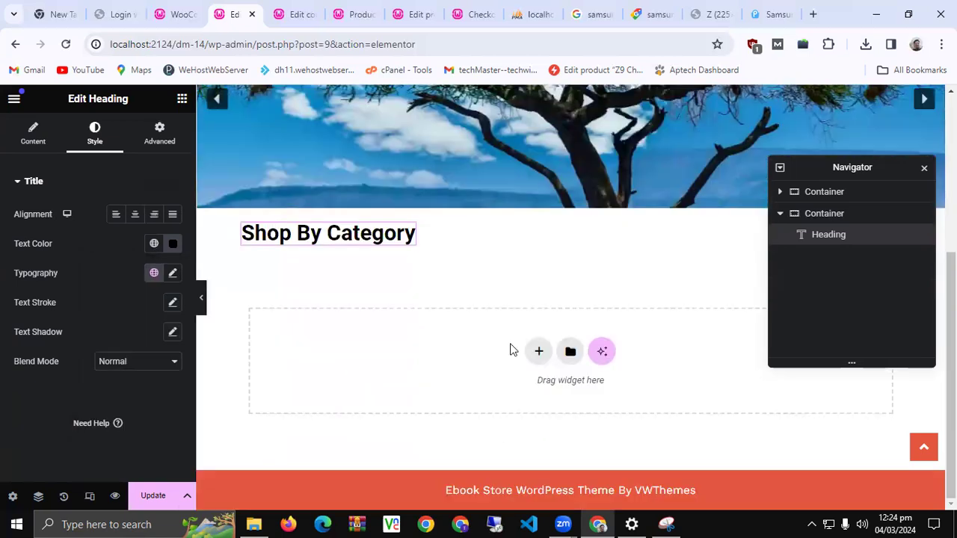
Add another container under the heading and place a Product Categories widget in it
left_click(537, 350)
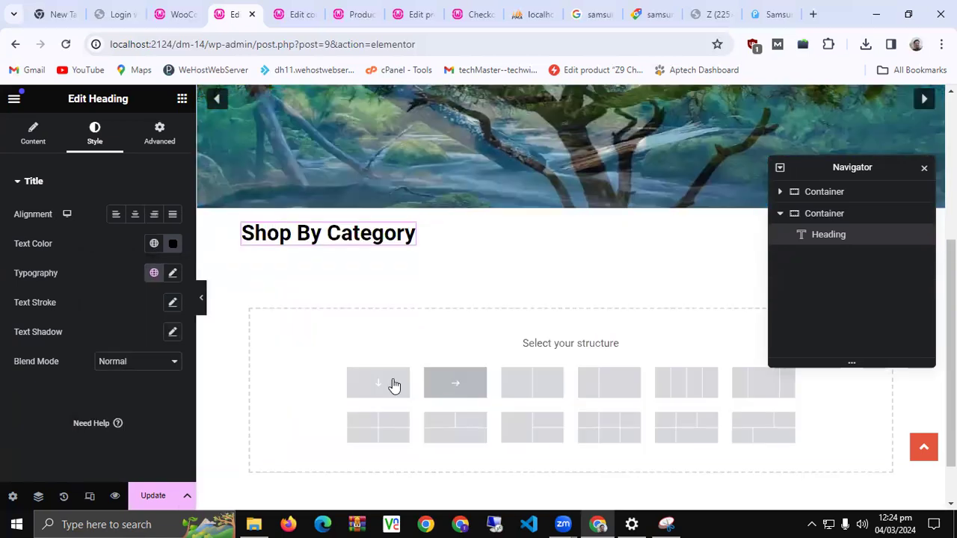
left_click(379, 383)
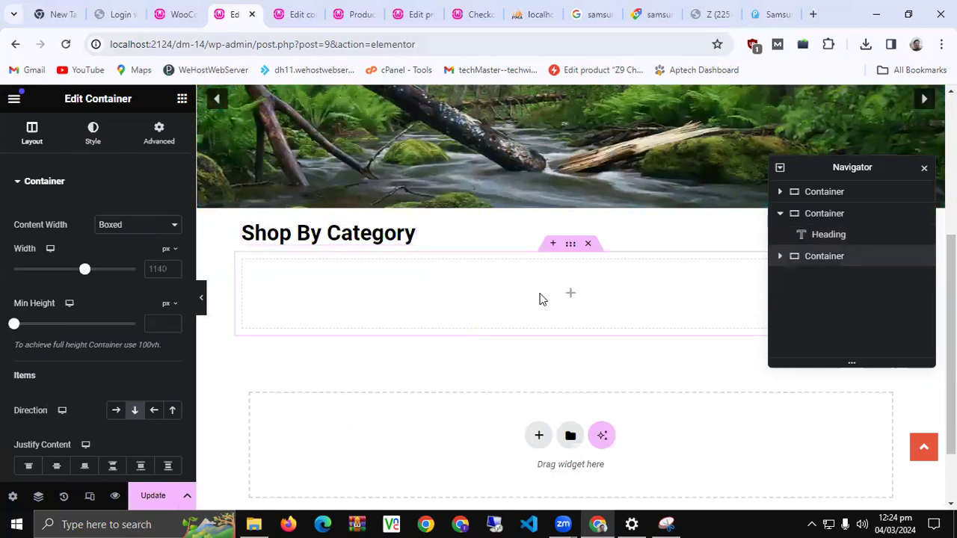
left_click(570, 294)
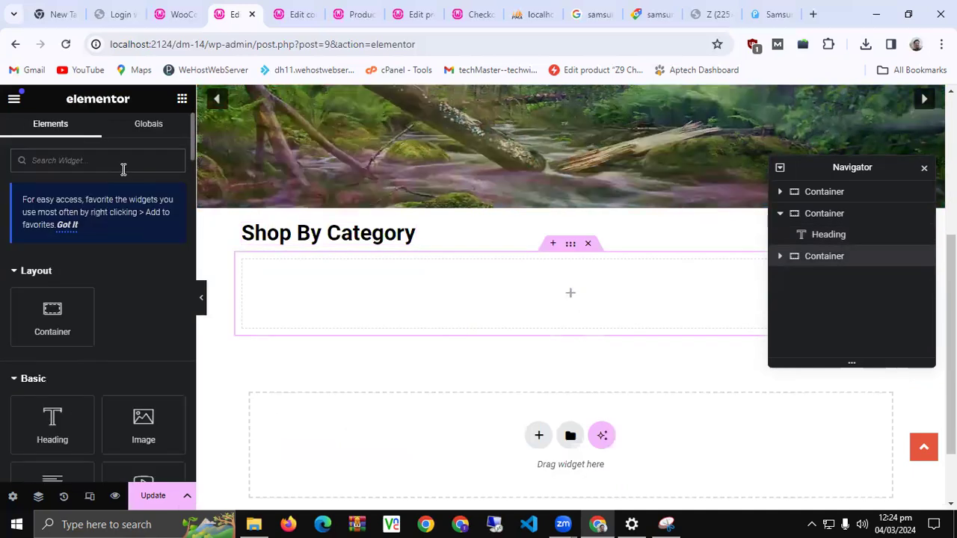
type("catego")
left_click_drag(47, 292, 409, 287)
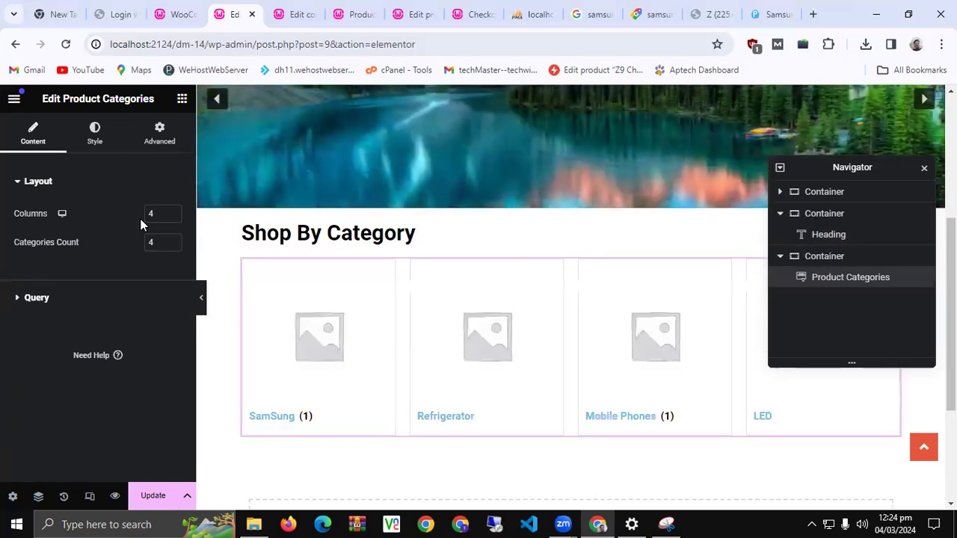
Set the widget to three columns and raise the categories count to 6
left_click(173, 217)
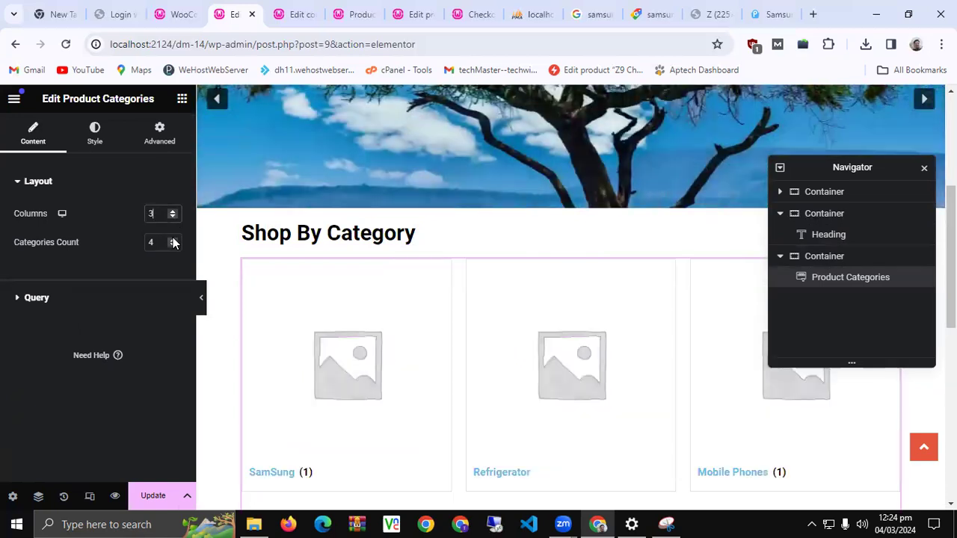
left_click(172, 240)
left_click(172, 239)
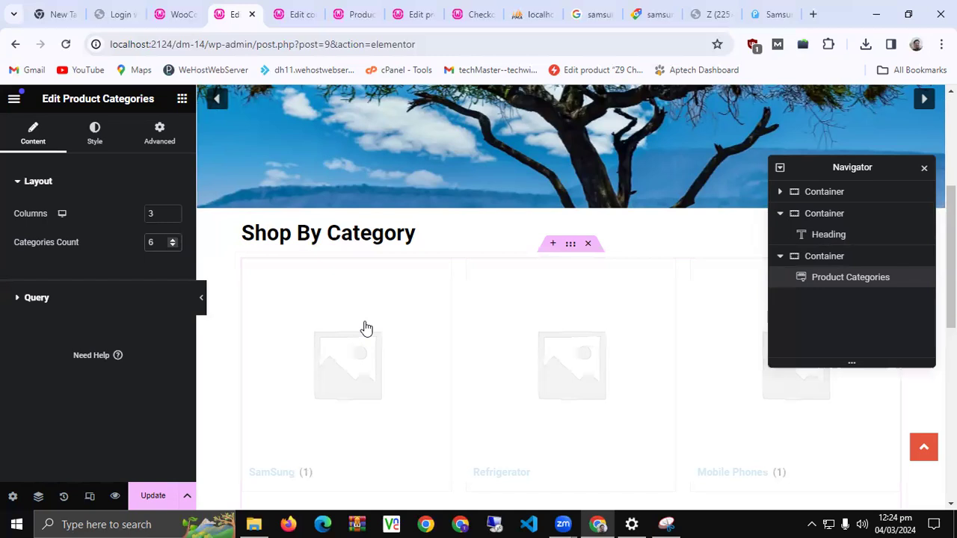
scroll(363, 326, "down", 3)
scroll(270, 323, "up", 1)
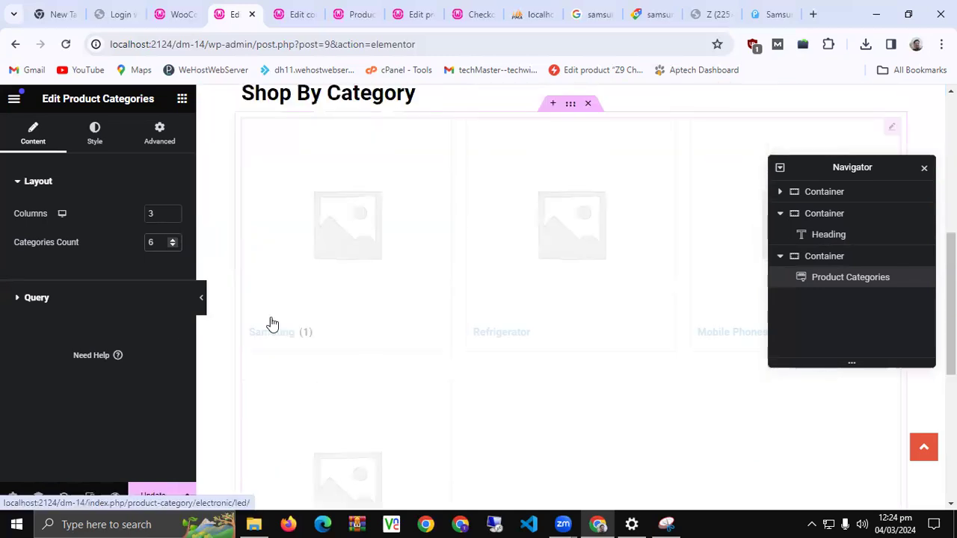
scroll(272, 324, "down", 3)
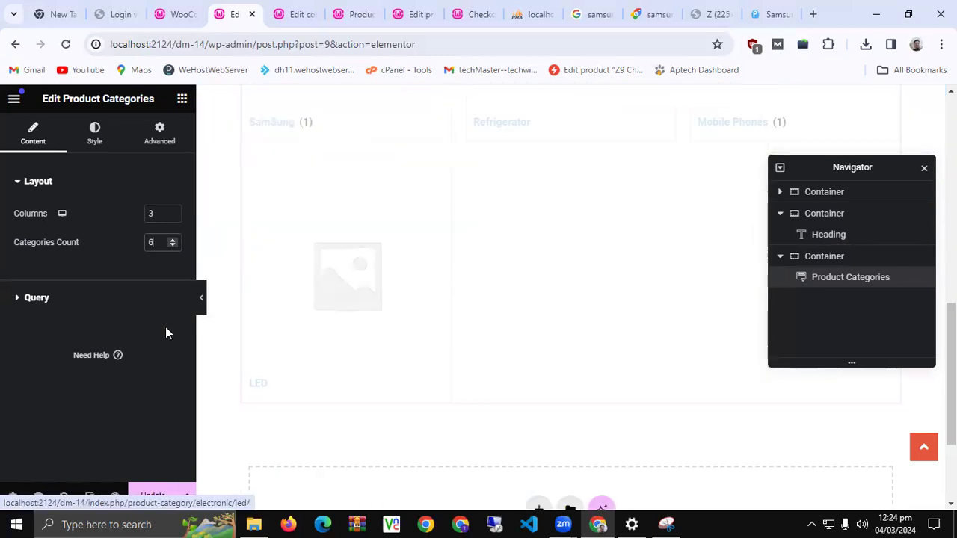
Set the Query source to Manual Selection and add Mobile Phones to the categories
left_click(4, 305)
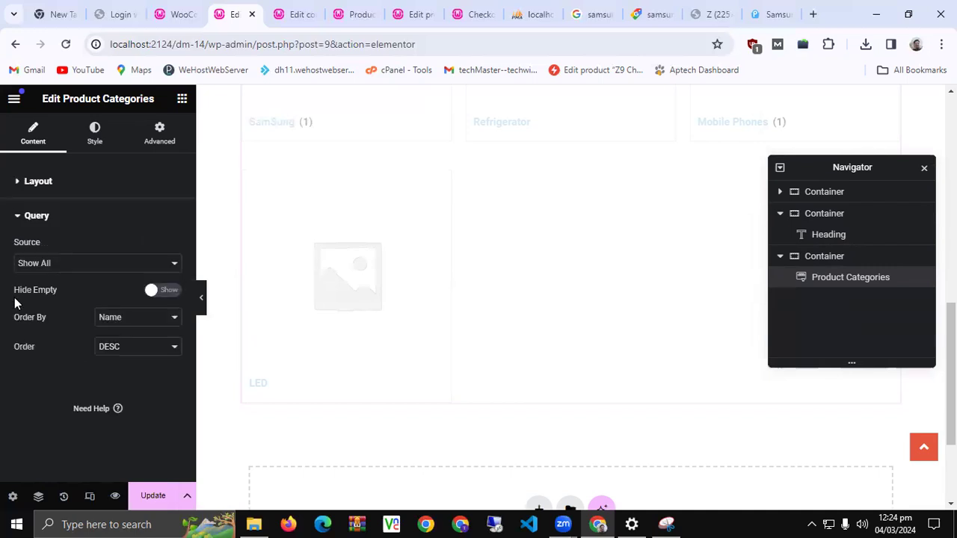
left_click(61, 265)
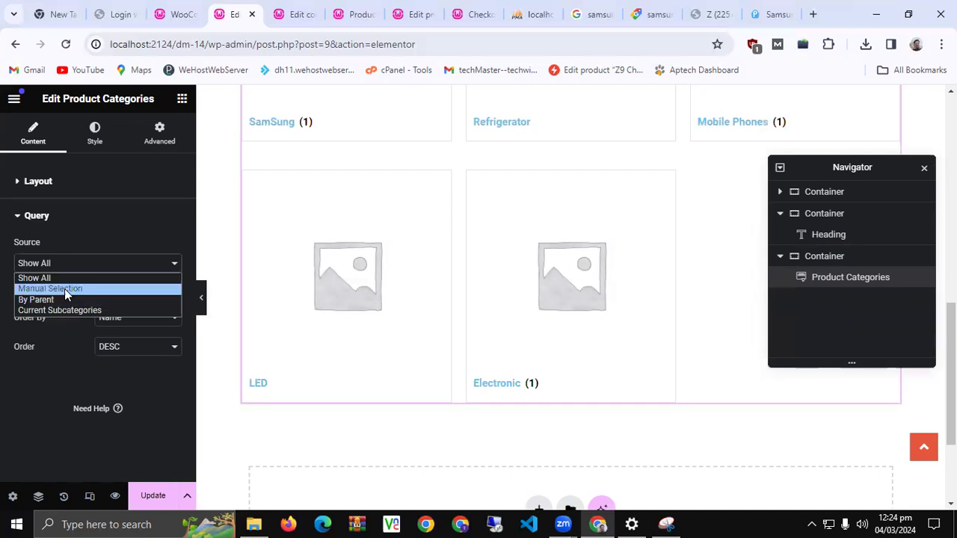
left_click(64, 288)
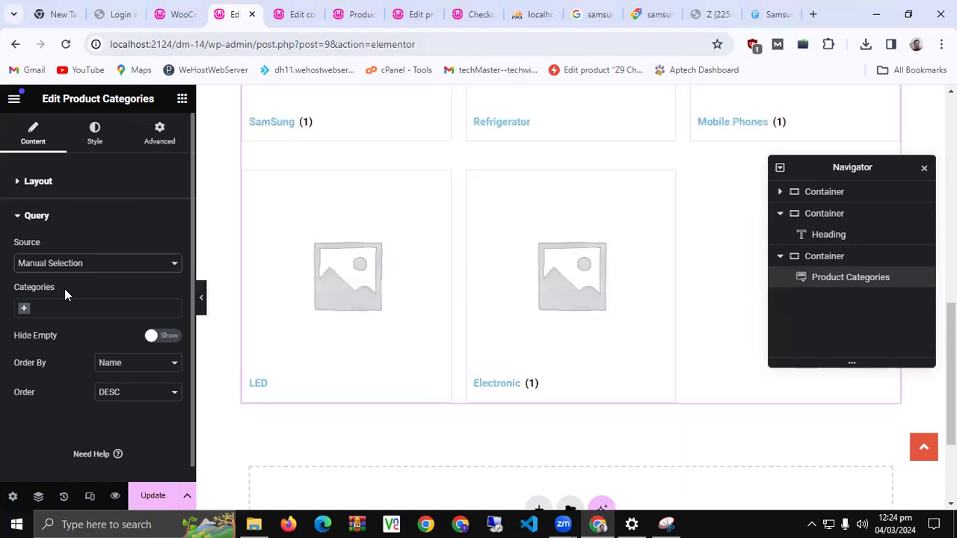
left_click(68, 309)
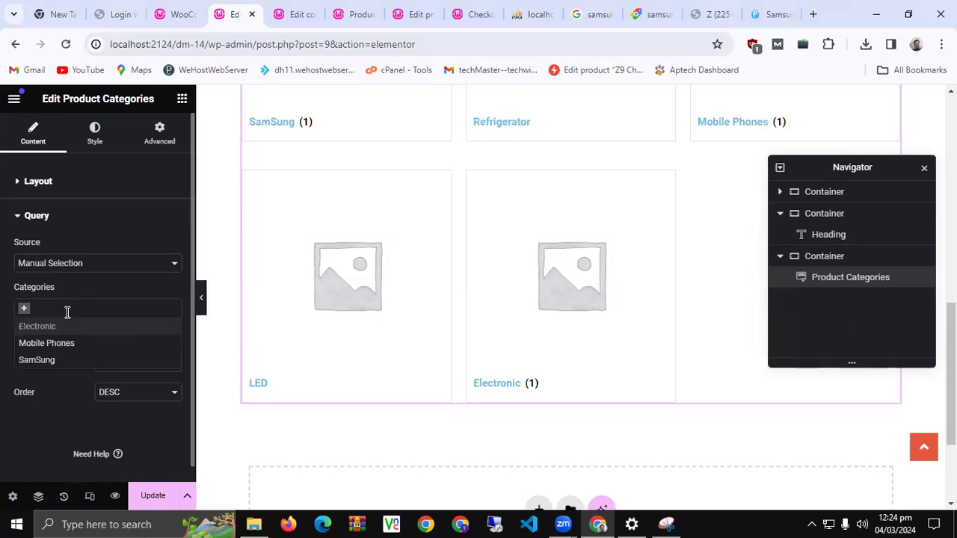
key("Down")
key("Return")
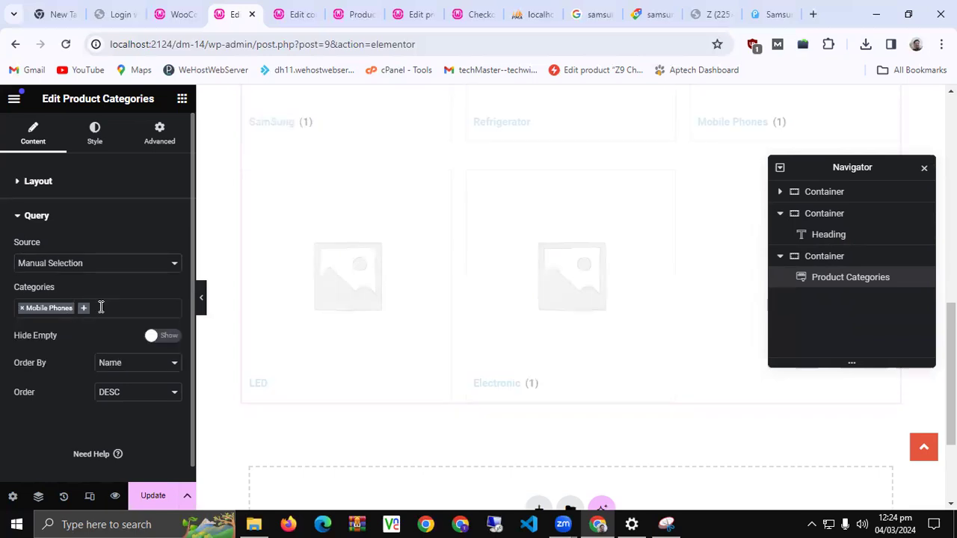
Add SamSung as a second chosen category
left_click(101, 307)
type("Led")
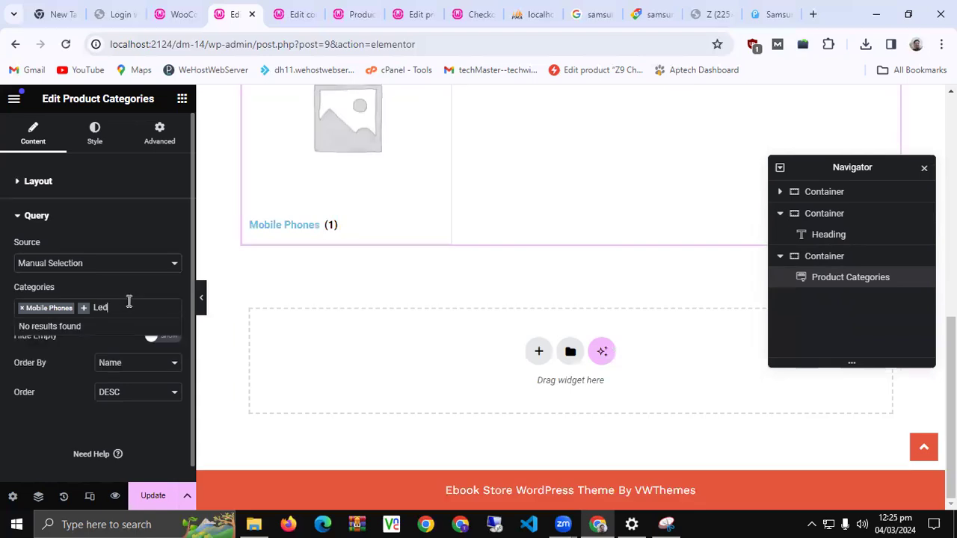
key("BackSpace")
key("BackSpace")
type("ED")
key("BackSpace")
key("BackSpace")
key("BackSpace")
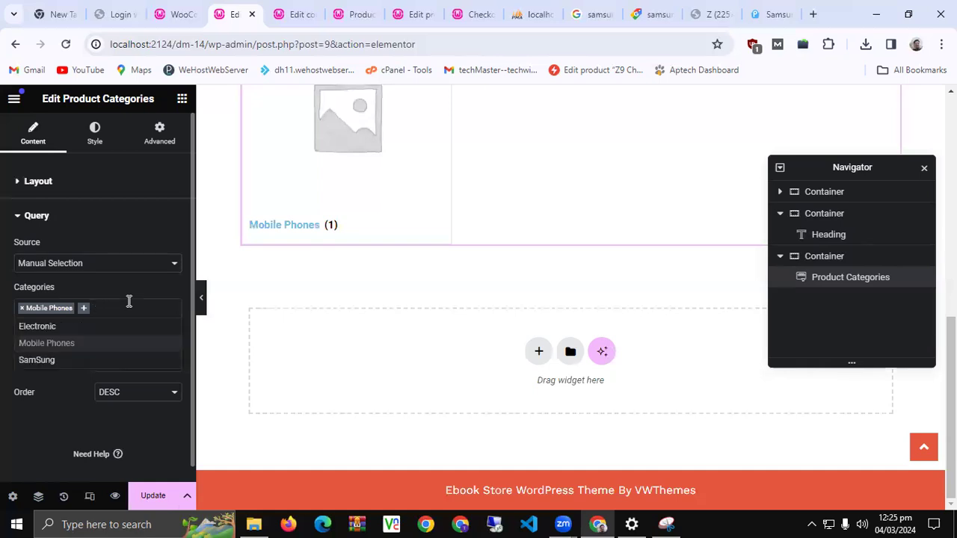
left_click(46, 362)
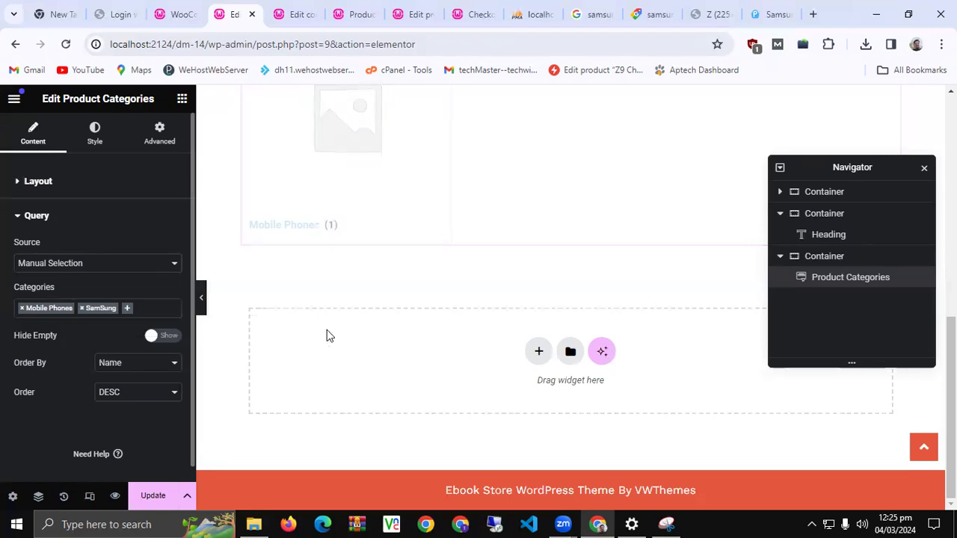
scroll(345, 383, "up", 3)
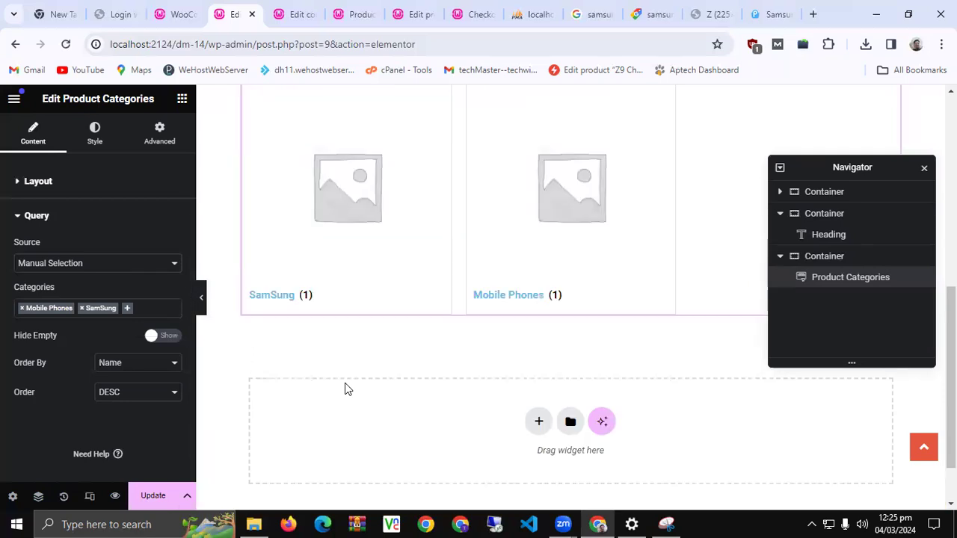
Search for an LED category, find none, and keep the source on Manual Selection
left_click(128, 311)
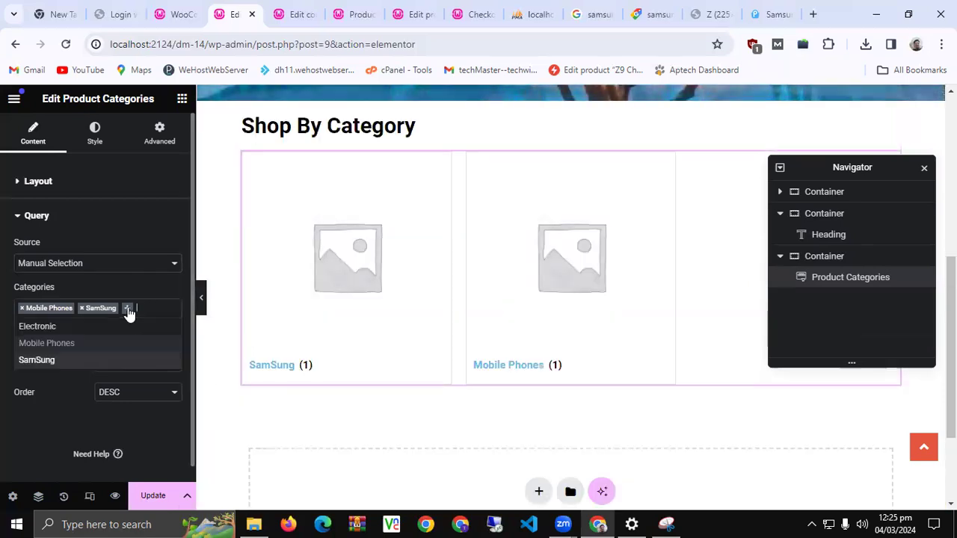
type("K")
key("BackSpace")
type("LED")
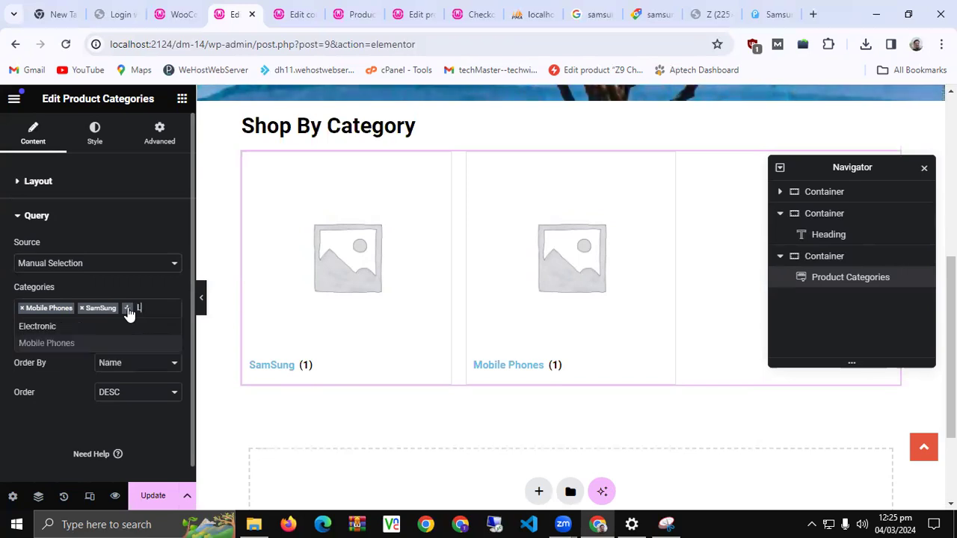
left_click(35, 396)
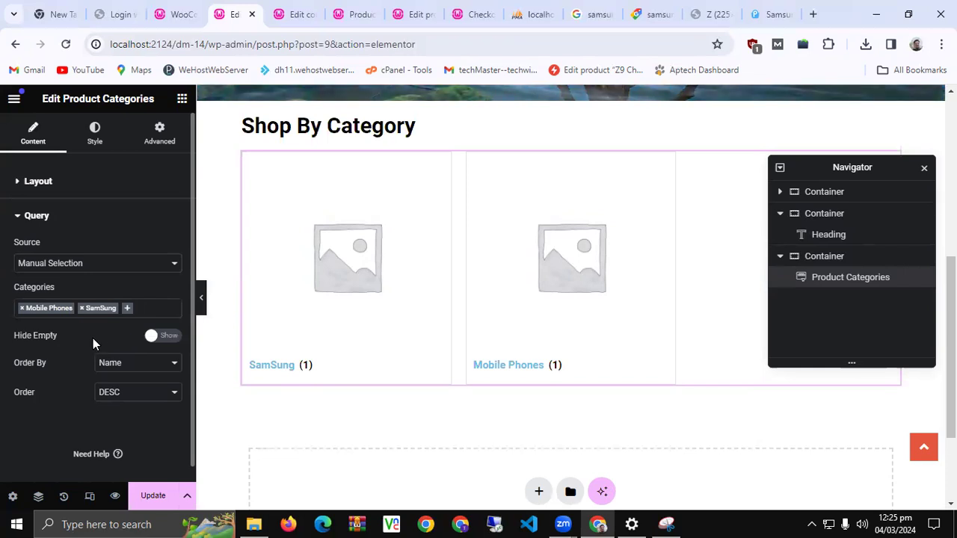
left_click(83, 262)
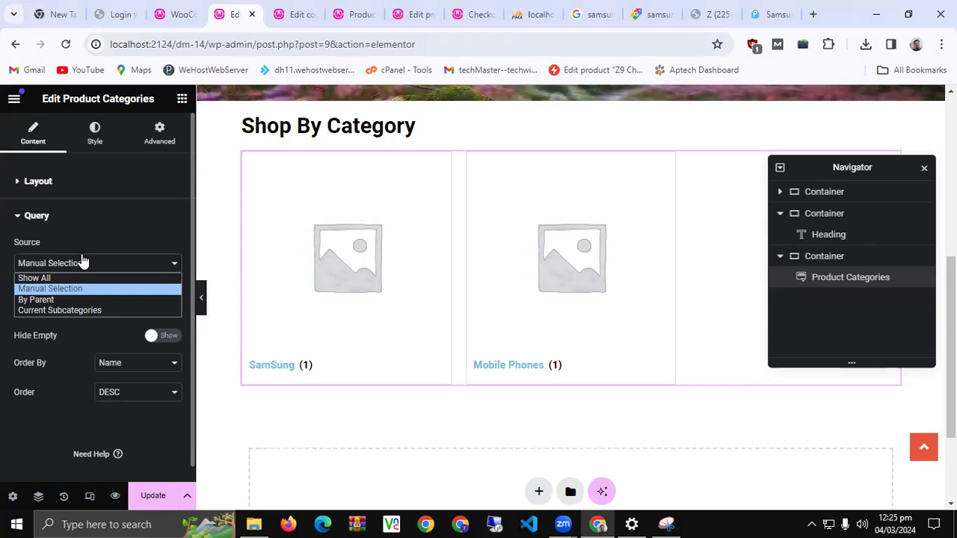
left_click(4, 251)
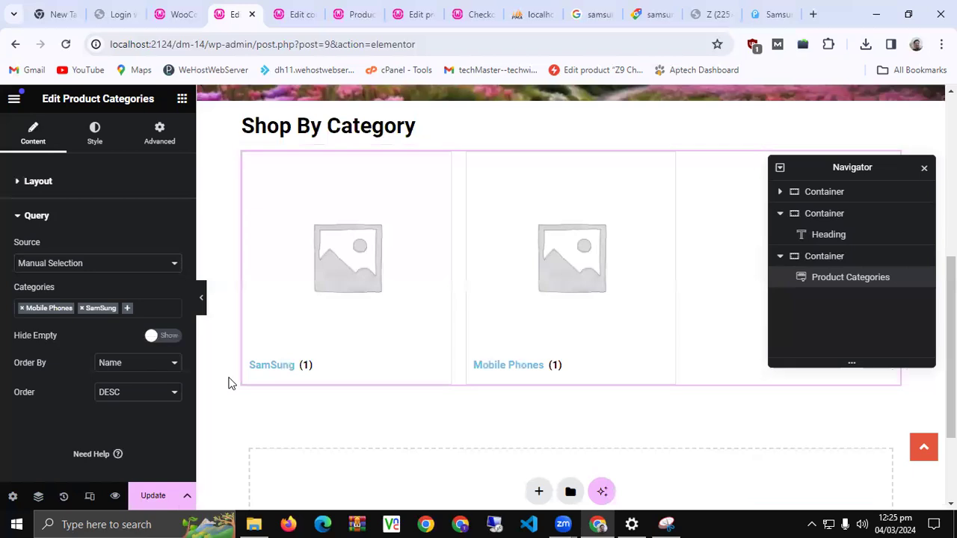
scroll(229, 382, "down", 2)
Save the HOME page with Update so the Mobile Phones and SamSung grid goes live
left_click(153, 495)
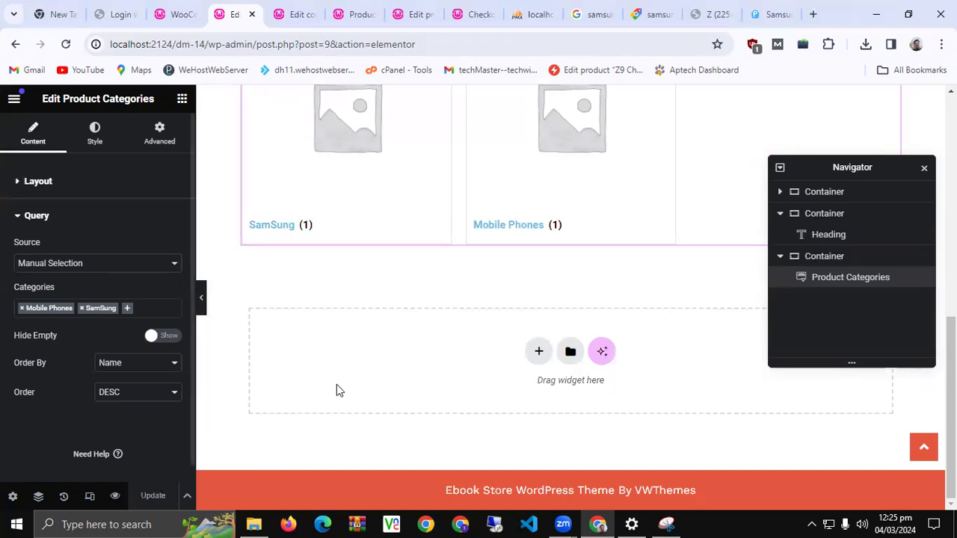
scroll(337, 387, "up", 4)
scroll(336, 389, "up", 2)
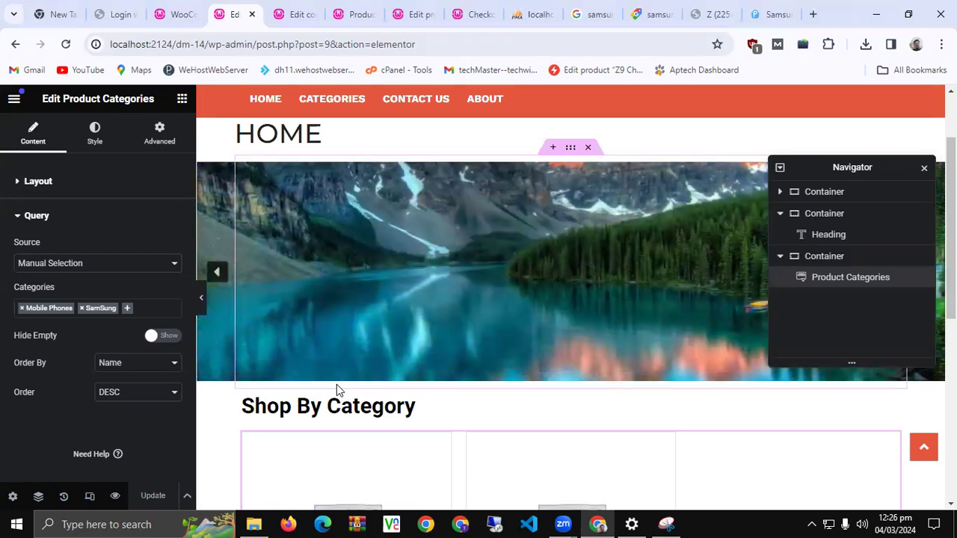
Close the Elementor, edit, Product categories, checkout and Edit coupon tabs
left_click(252, 14)
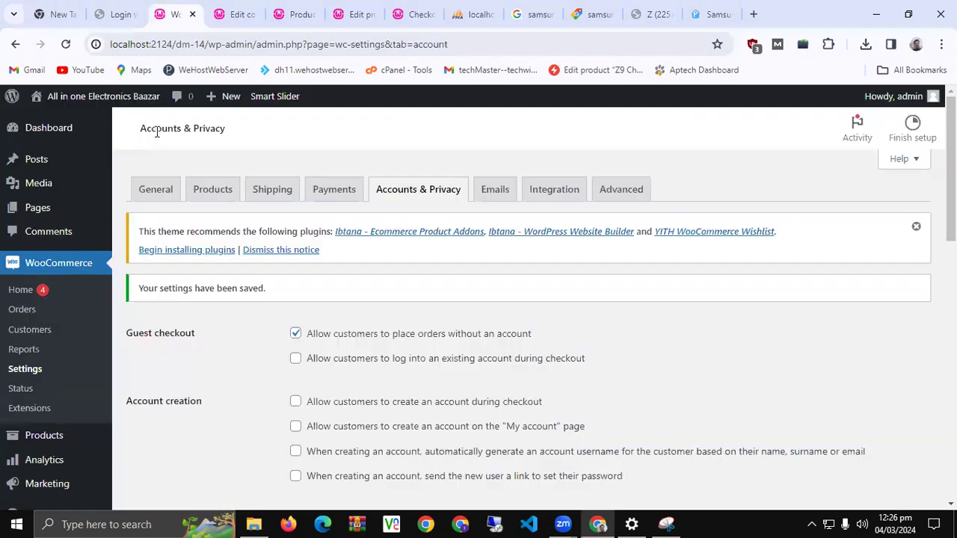
left_click(247, 14)
left_click(272, 14)
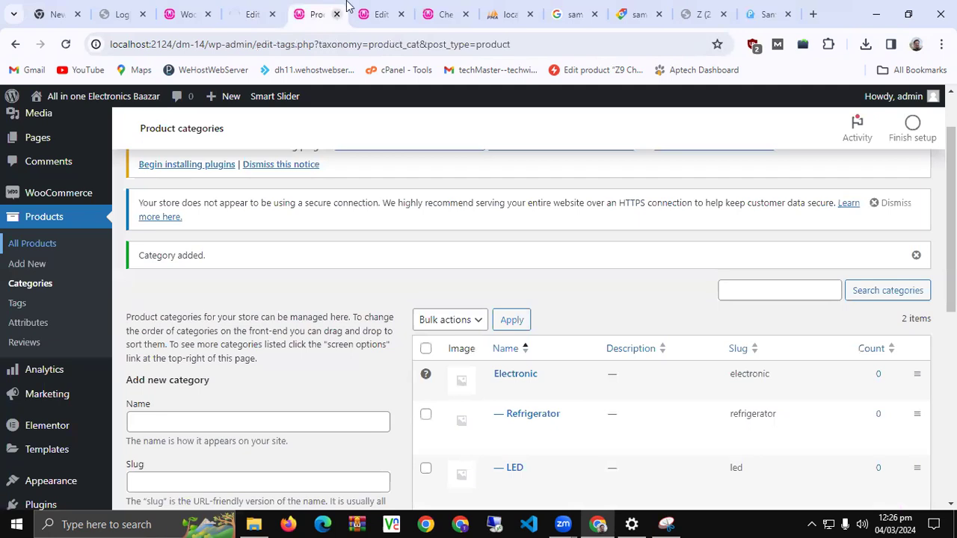
left_click(337, 14)
middle_click(306, 11)
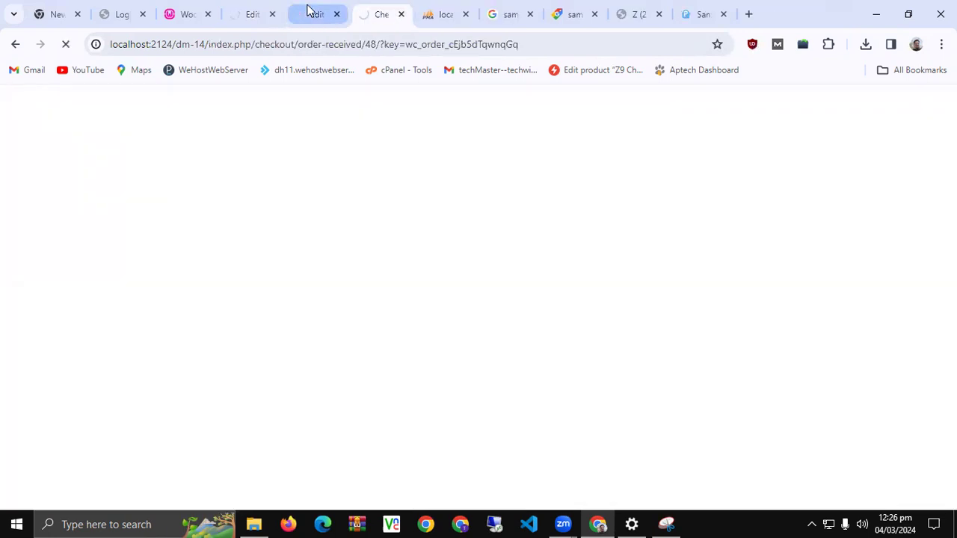
left_click(329, 13)
left_click(380, 15)
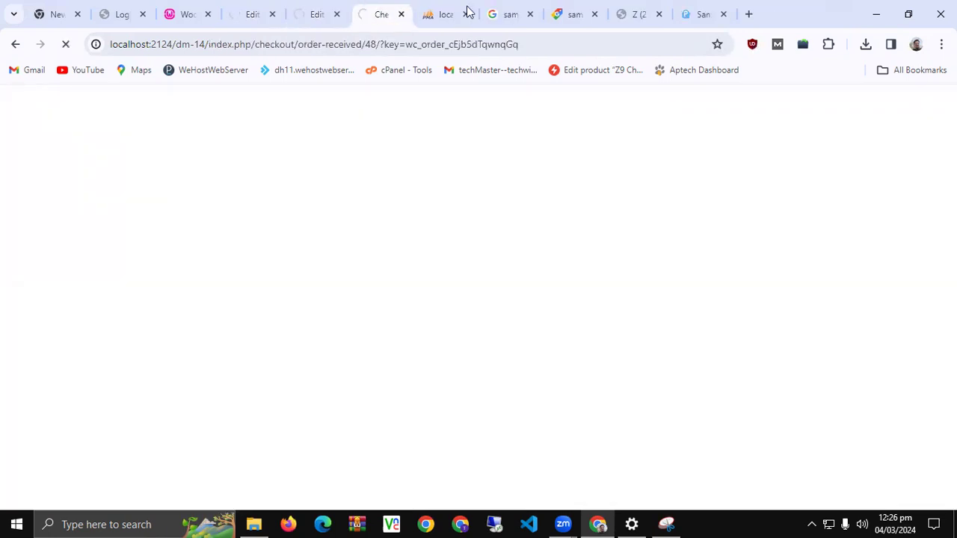
left_click(336, 14)
left_click(337, 14)
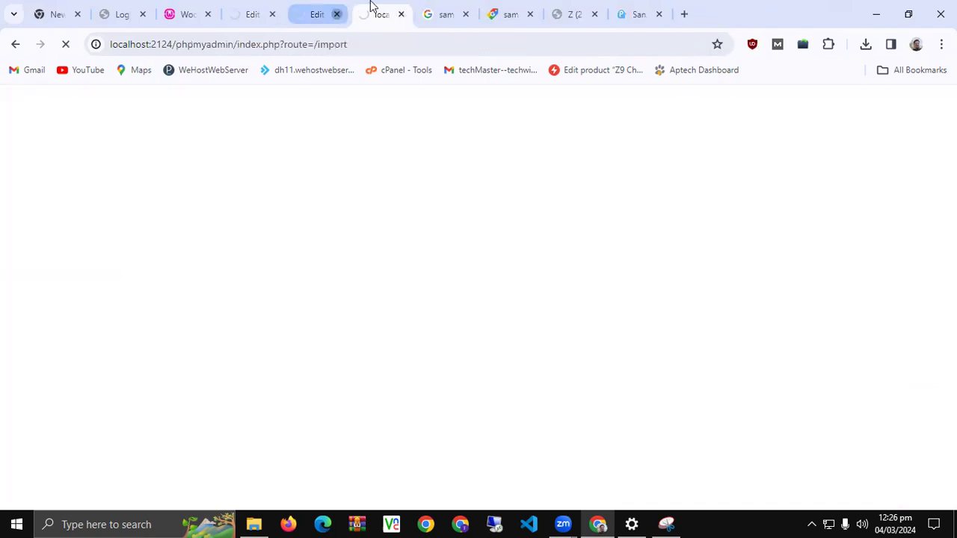
left_click(331, 7)
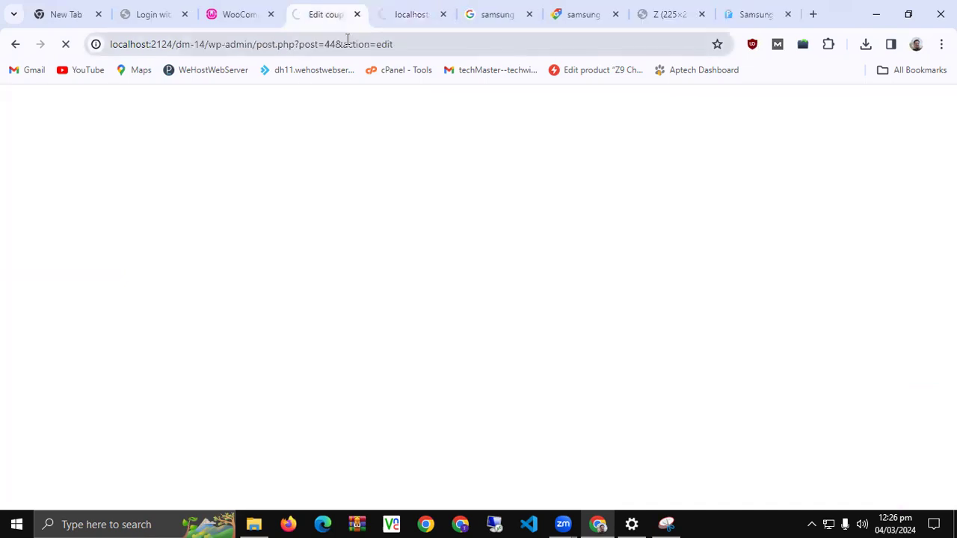
left_click(355, 15)
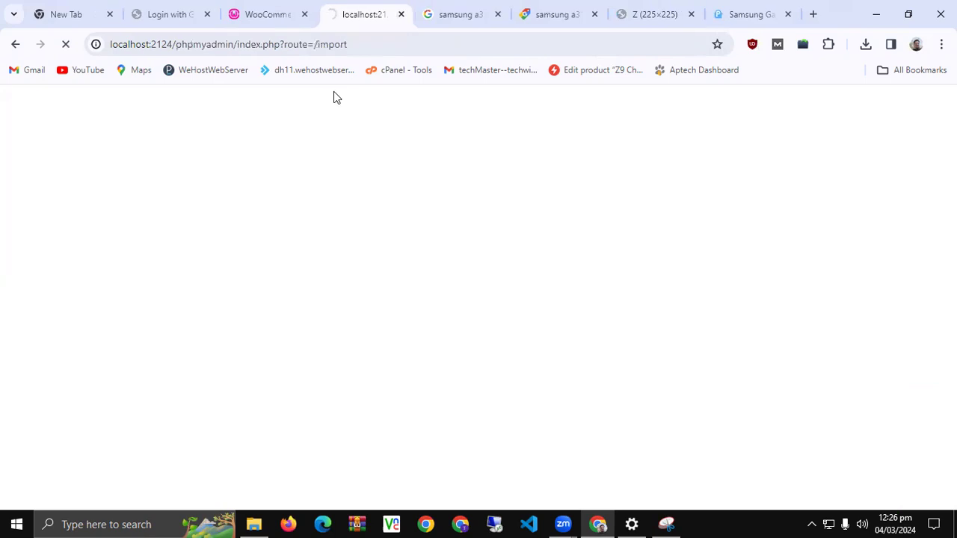
Open the live store home page in a new tab from the WooCommerce settings tab
left_click(292, 6)
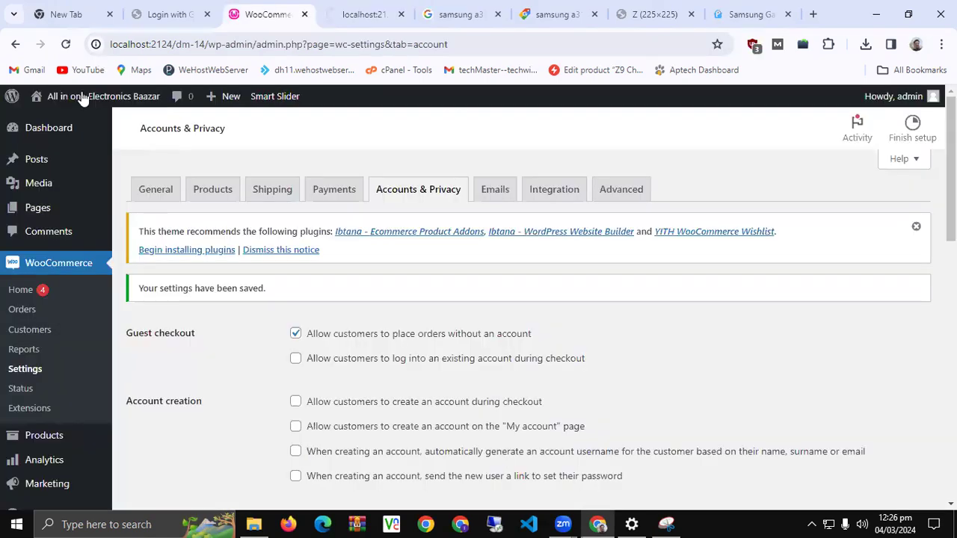
middle_click(45, 129)
left_click(283, 7)
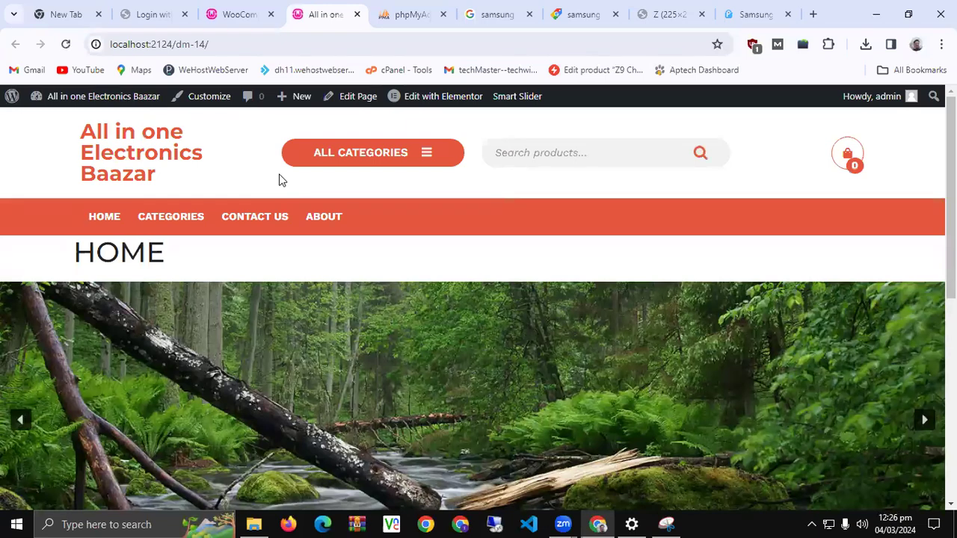
Open the Mobile Phones category from the home page's category grid
scroll(271, 246, "down", 5)
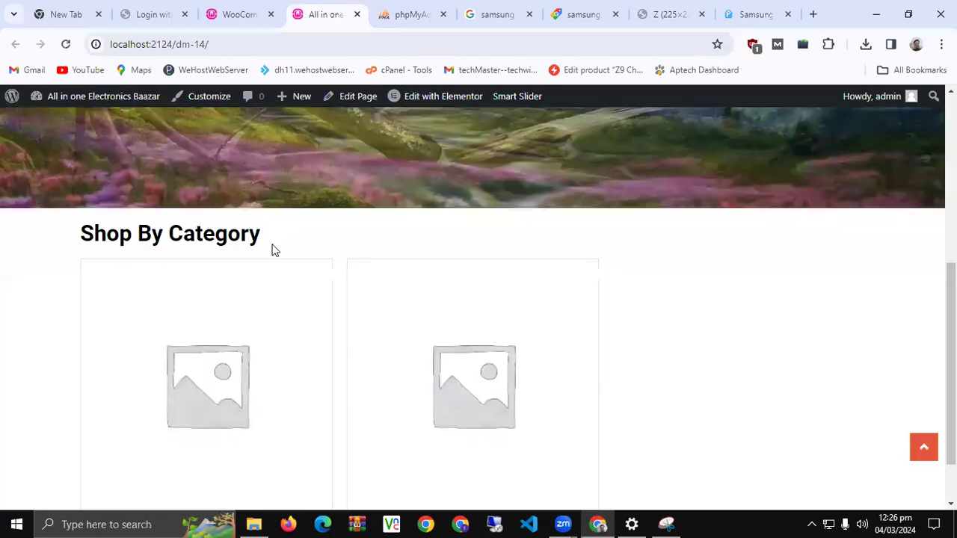
scroll(274, 251, "down", 1)
scroll(539, 289, "up", 10)
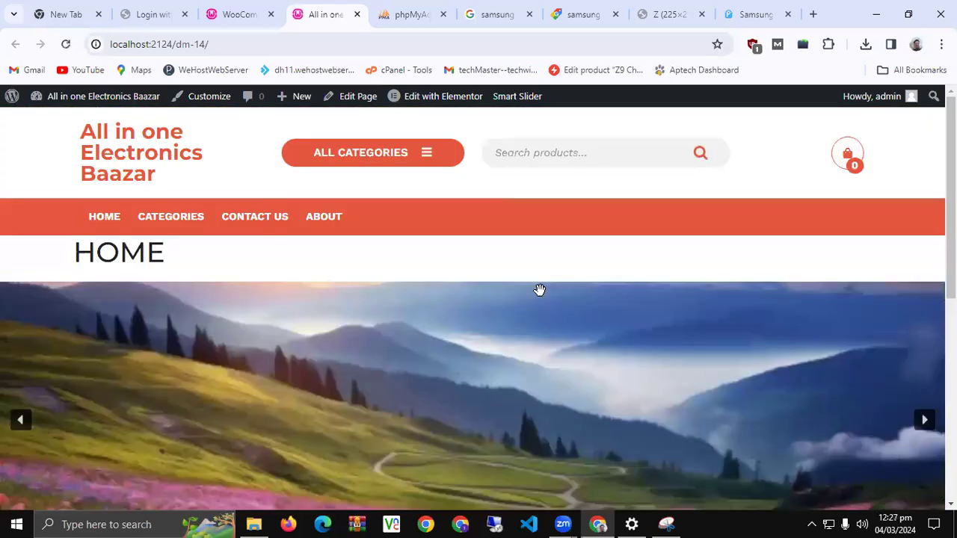
scroll(538, 289, "down", 10)
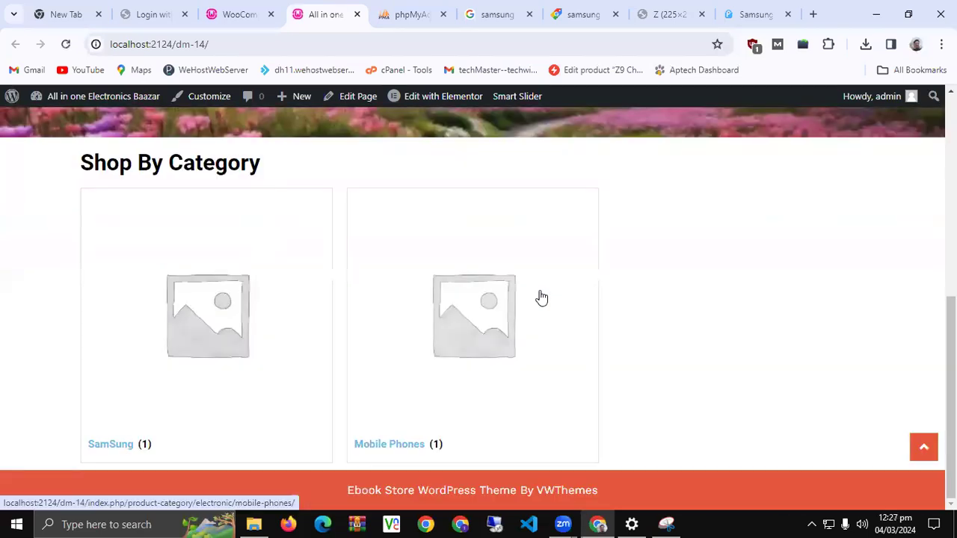
left_click(395, 327)
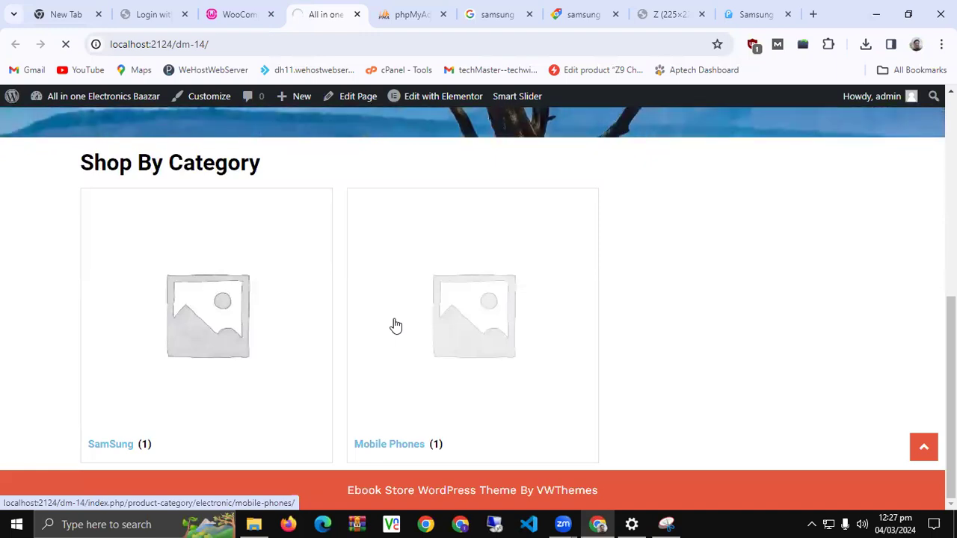
Open the Samsung Galaxy A31 product page, priced Rs 35,000
key("ctrl+Tab")
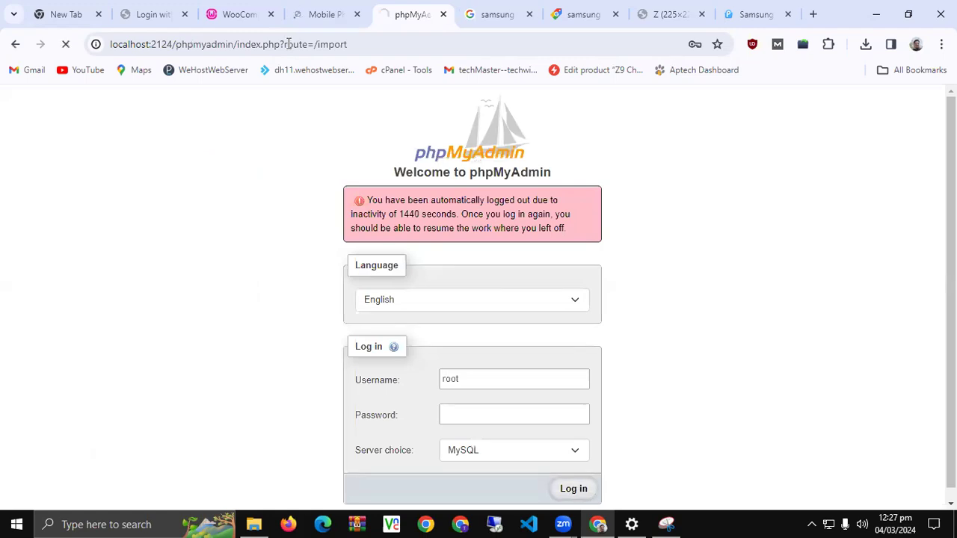
key("ctrl+shift+Tab")
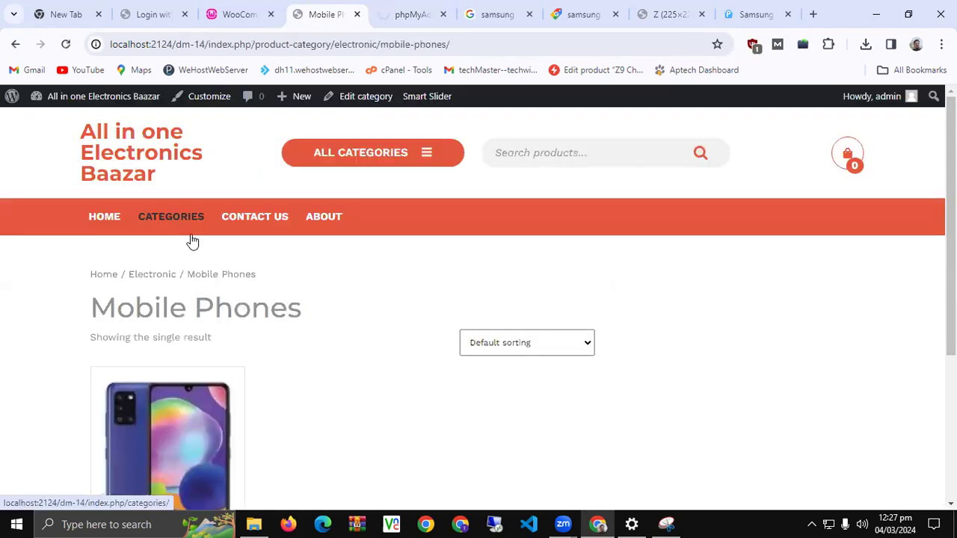
scroll(188, 312, "down", 2)
left_click(159, 364)
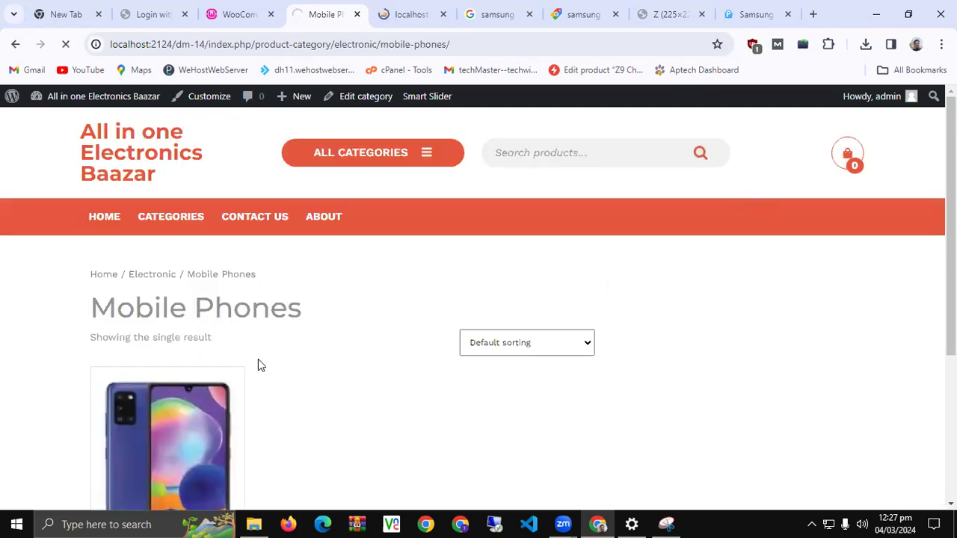
scroll(441, 351, "down", 3)
scroll(468, 331, "up", 3)
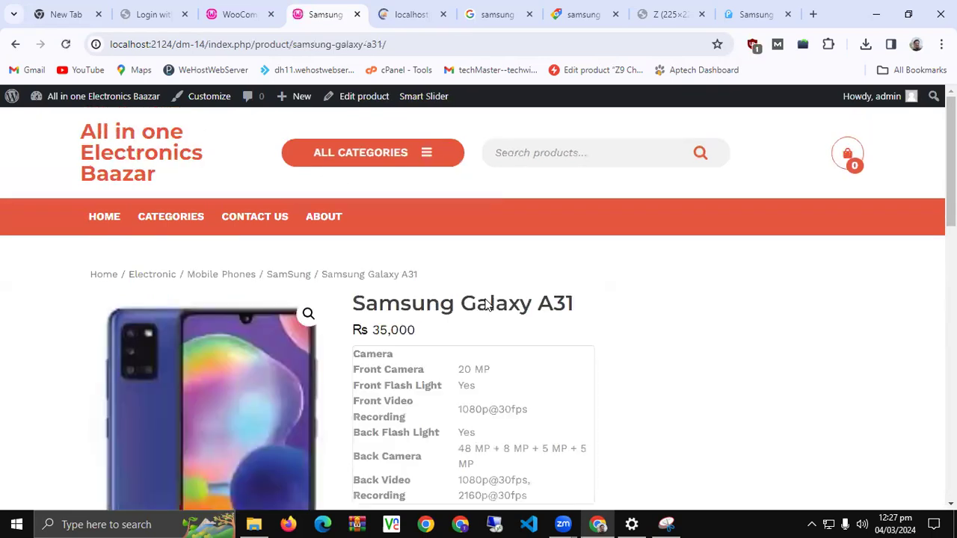
Add the Galaxy A31 at quantity 2 to the cart, then open the 3-item cart
scroll(479, 281, "down", 3)
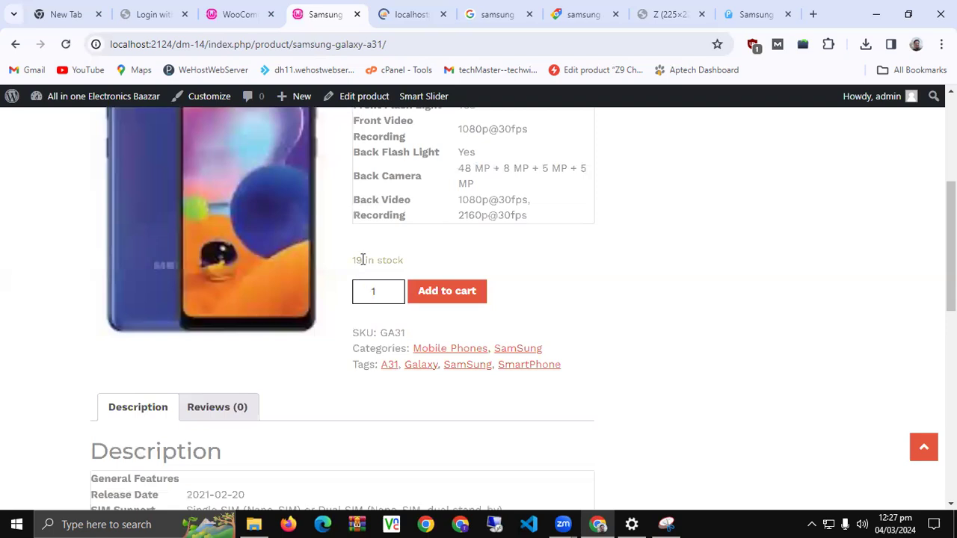
triple_click(362, 259)
left_click(394, 288)
left_click(396, 287)
left_click(457, 299)
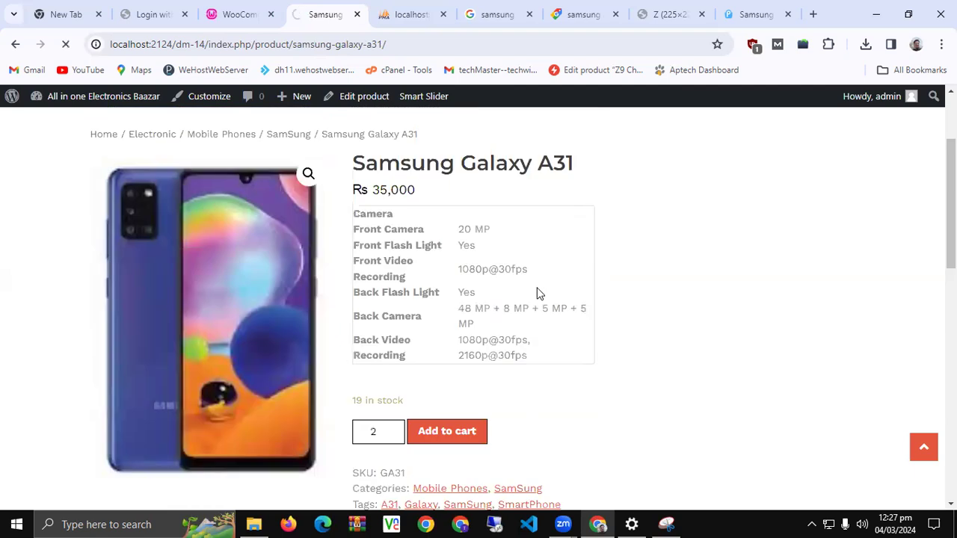
scroll(537, 293, "up", 2)
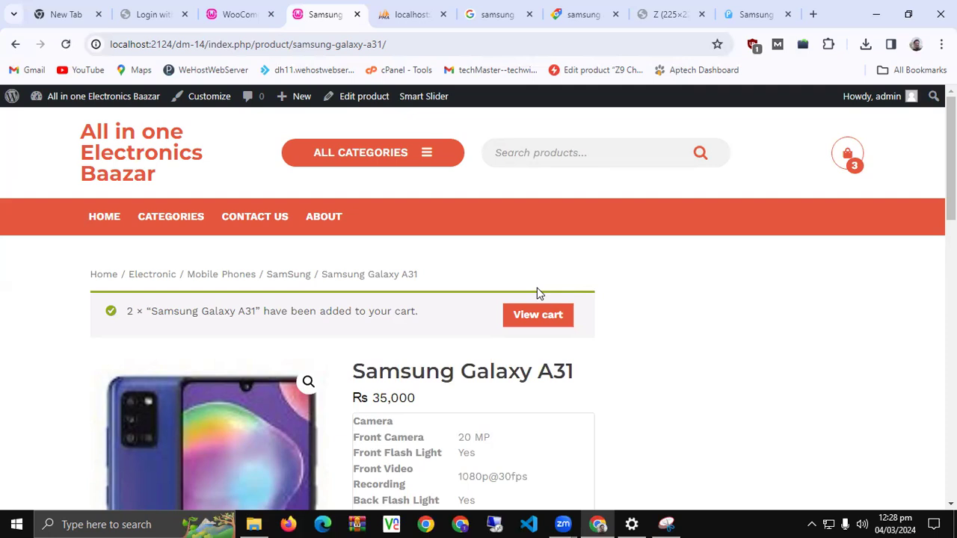
left_click(848, 153)
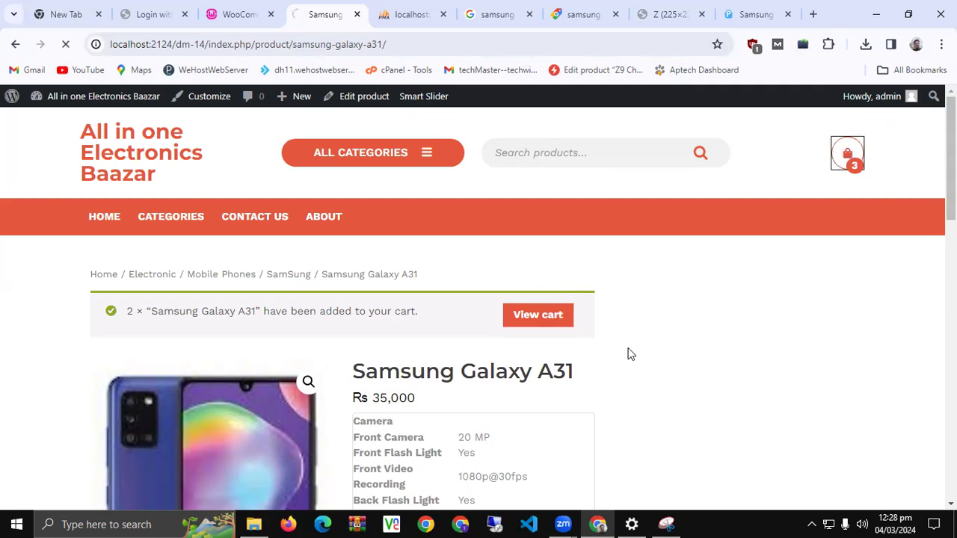
scroll(628, 354, "down", 4)
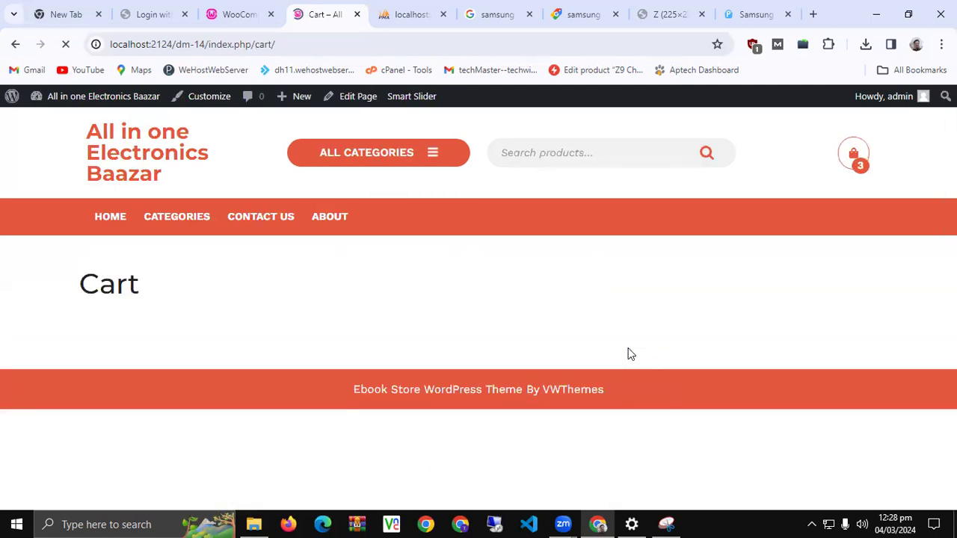
Apply the Flat20 coupon to cut the total to Rs 84,400, then proceed to checkout
scroll(619, 356, "down", 2)
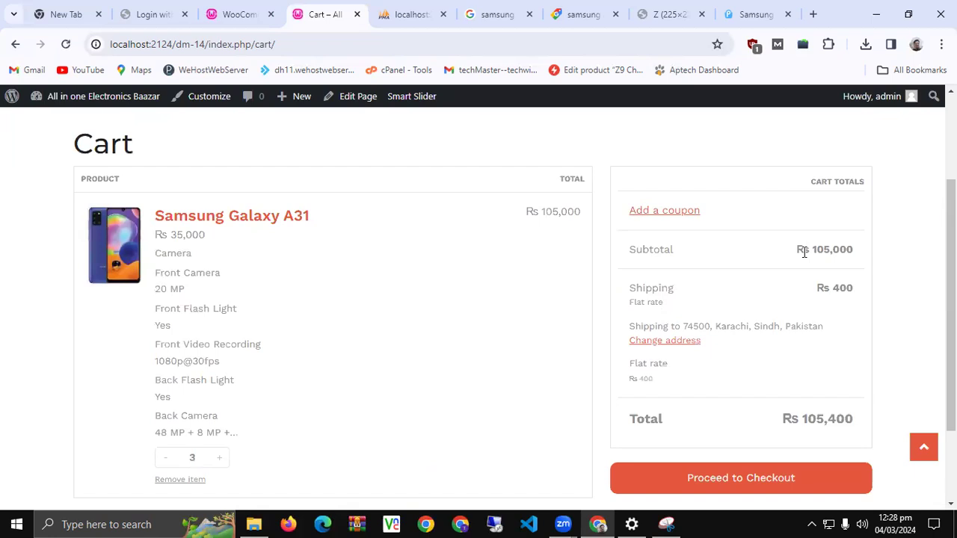
left_click(692, 211)
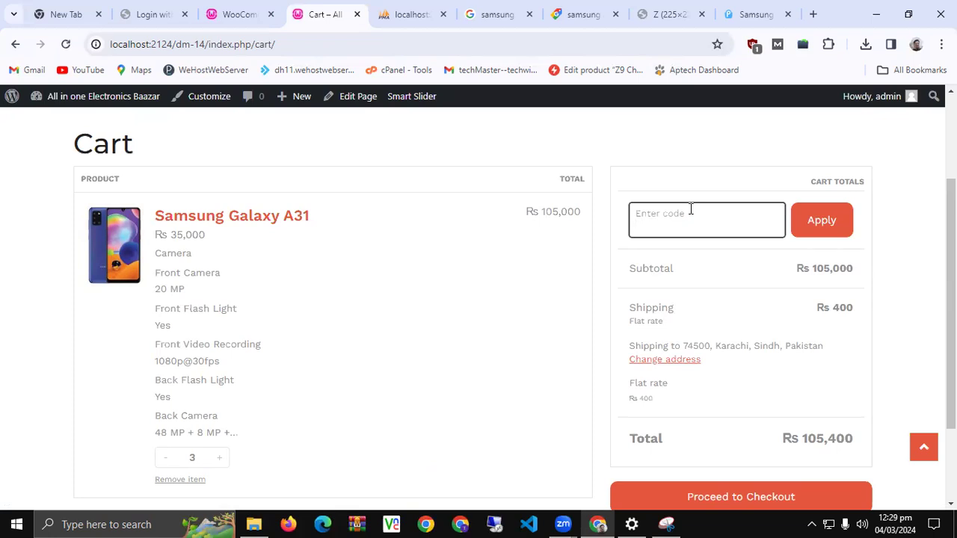
type("Flat20")
left_click(813, 230)
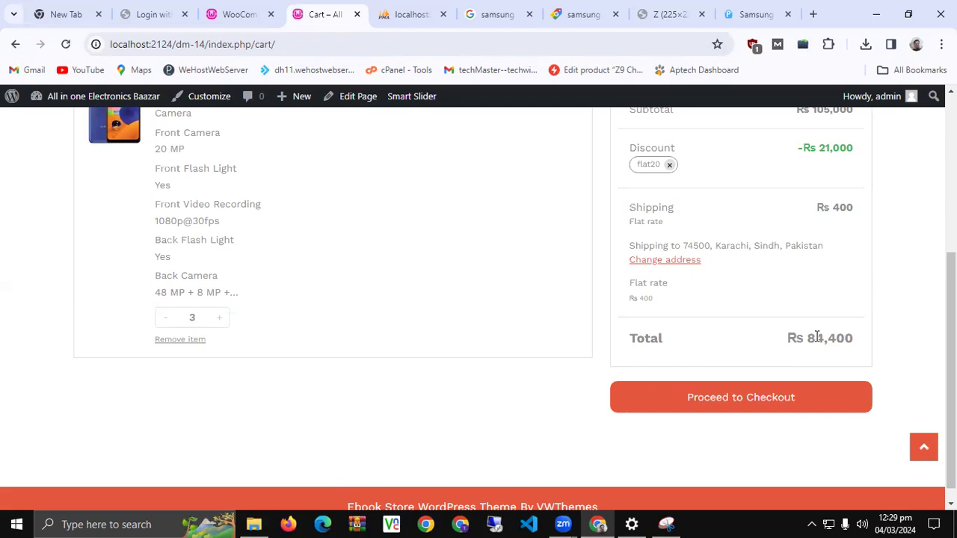
left_click(759, 405)
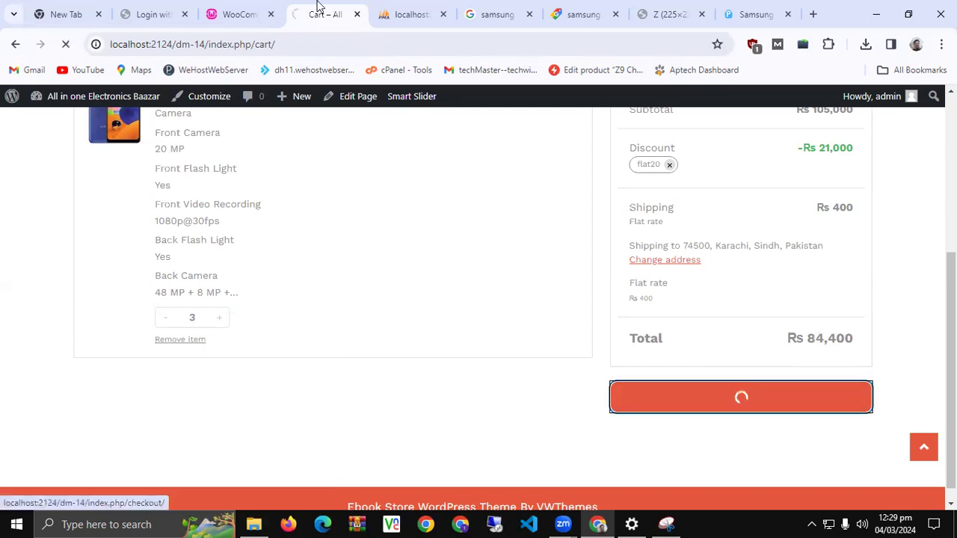
Switch to phpMyAdmin and open the dm_14 database from the sidebar
left_click(404, 15)
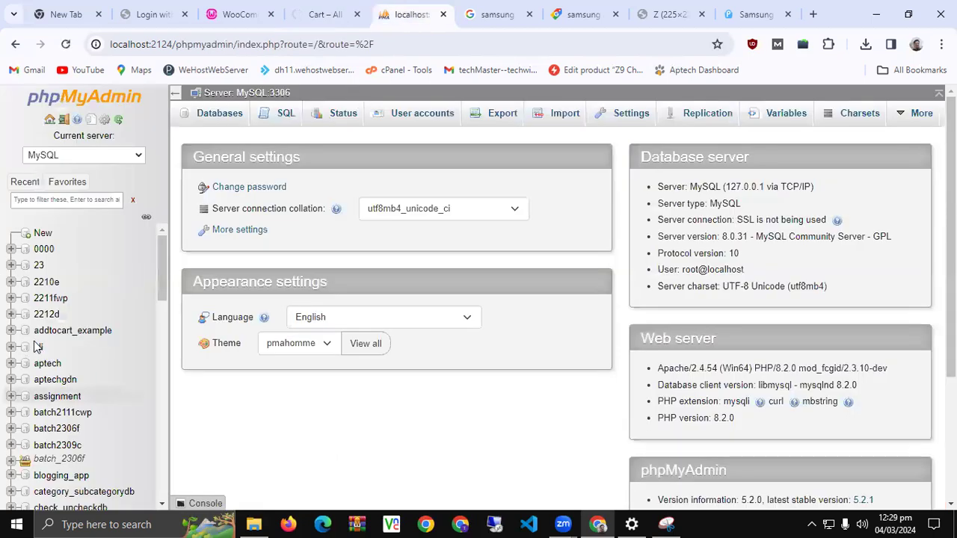
scroll(105, 306, "down", 3)
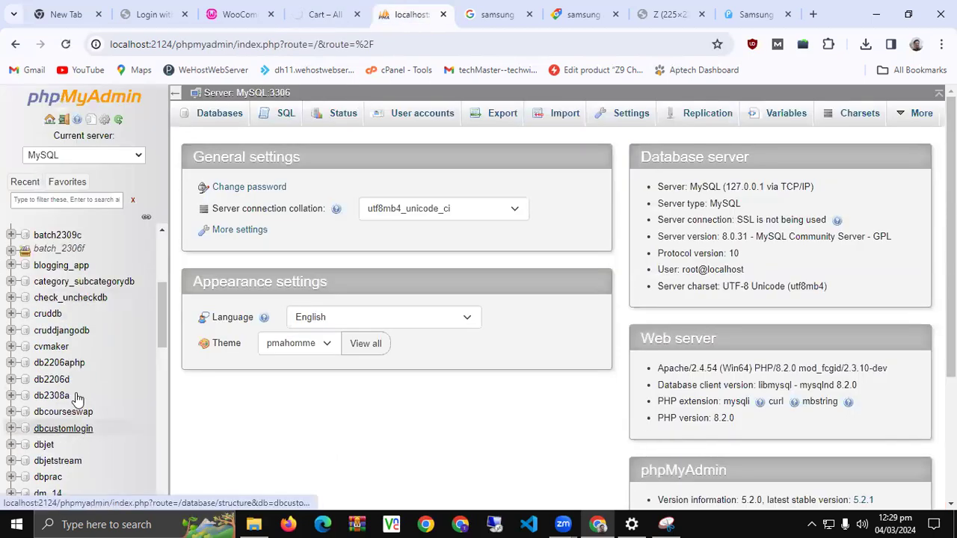
scroll(71, 404, "down", 1)
left_click(52, 423)
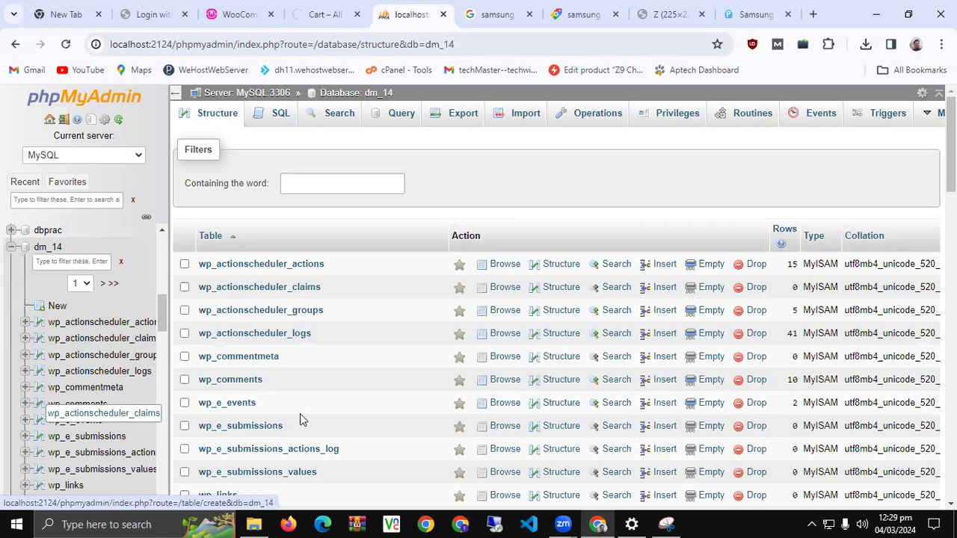
Review dm_14's Structure list of 60 tables totalling 1,134 rows
scroll(300, 407, "down", 5)
scroll(300, 395, "down", 5)
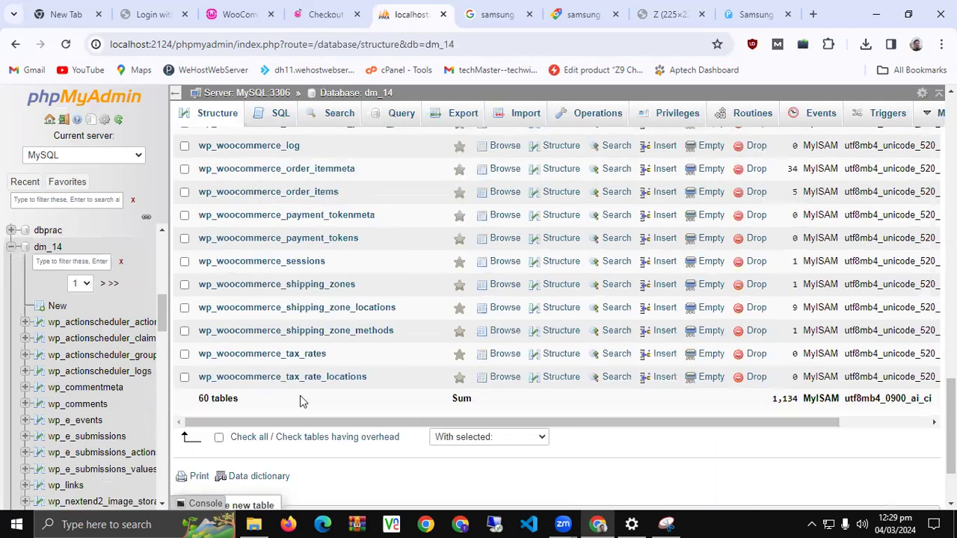
scroll(300, 401, "up", 2)
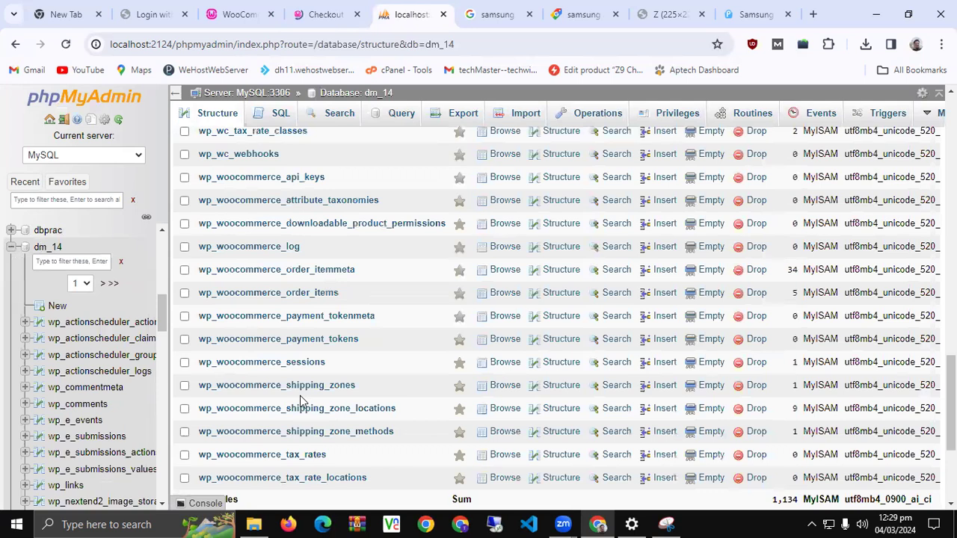
scroll(300, 402, "up", 15)
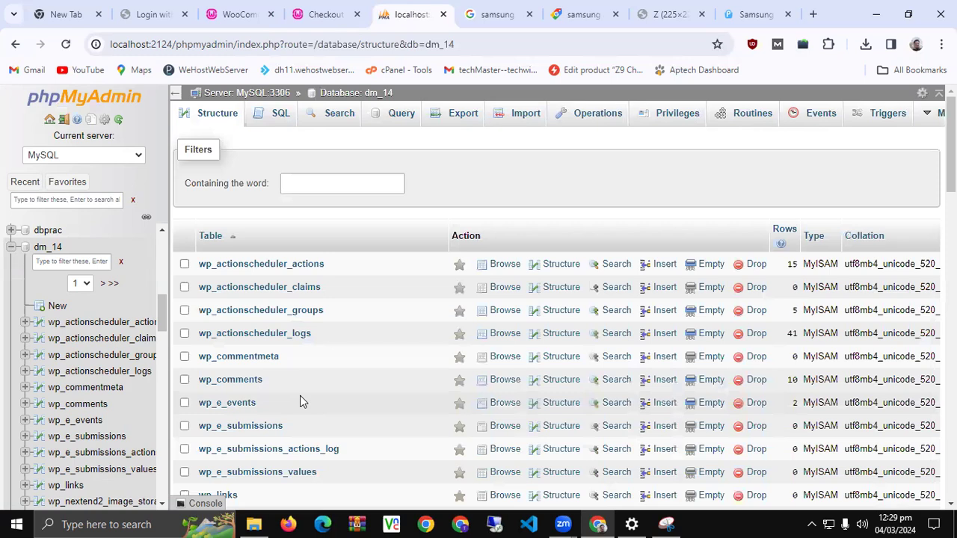
scroll(300, 401, "down", 15)
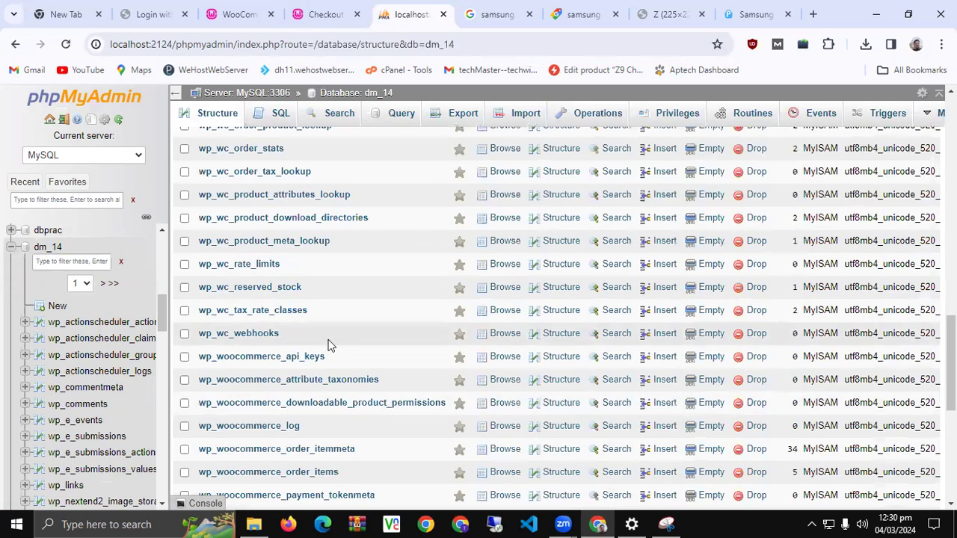
scroll(331, 344, "down", 5)
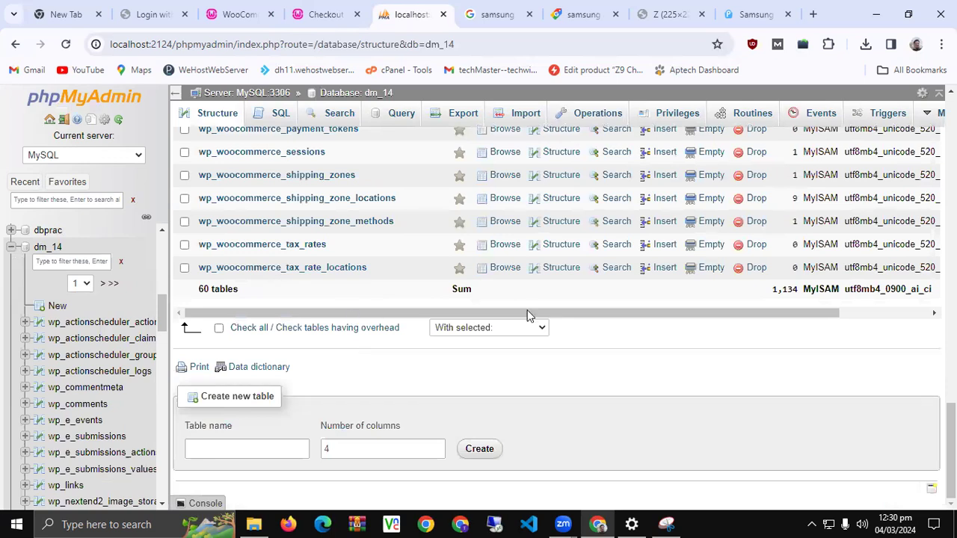
left_click(902, 315)
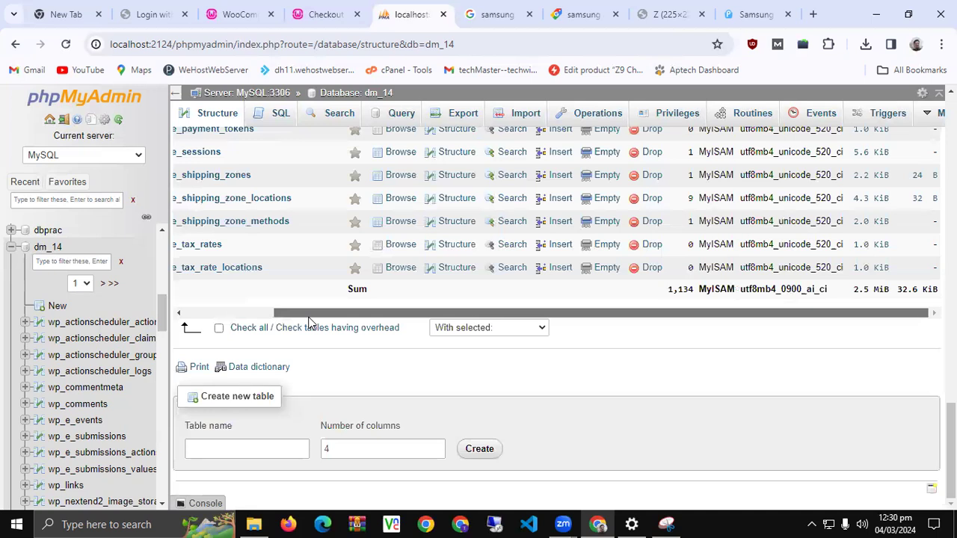
scroll(310, 322, "up", 5)
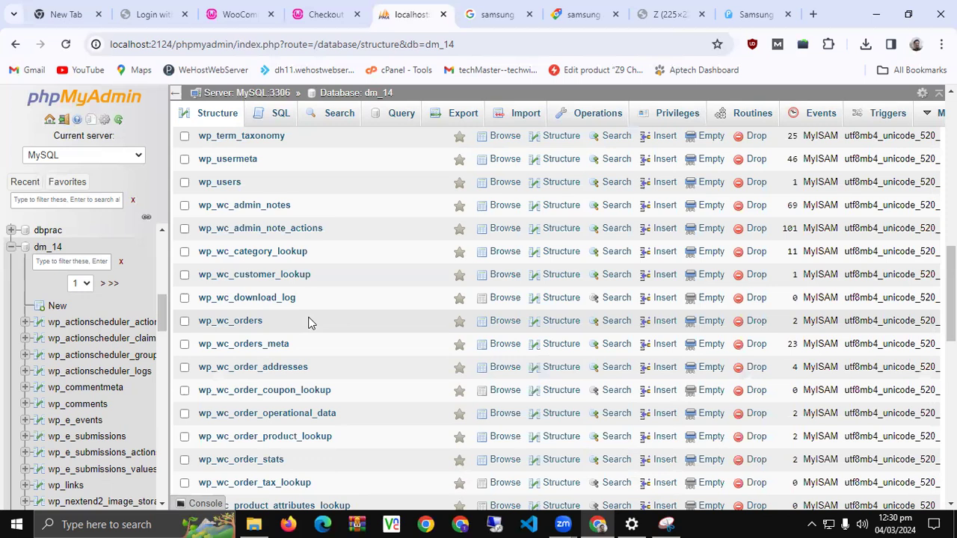
scroll(310, 323, "up", 5)
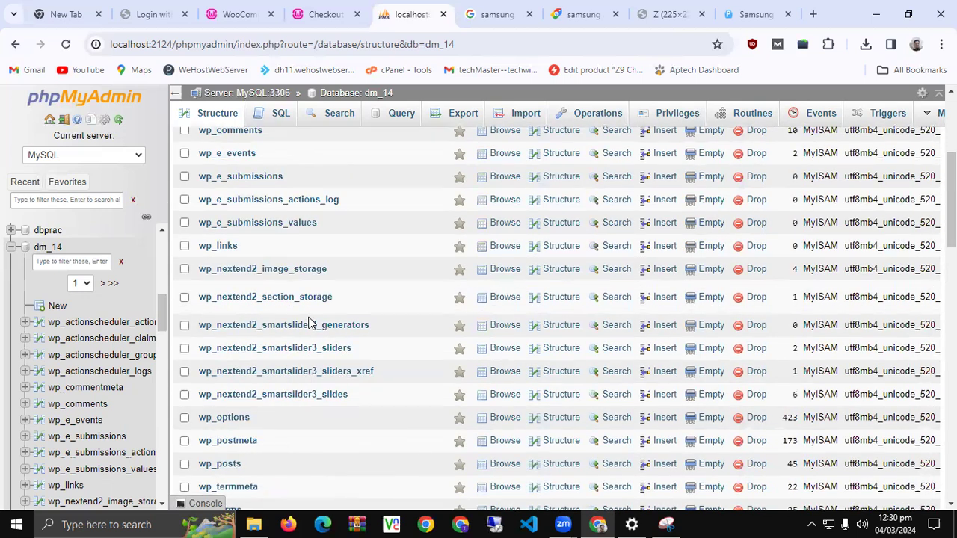
scroll(310, 323, "up", 3)
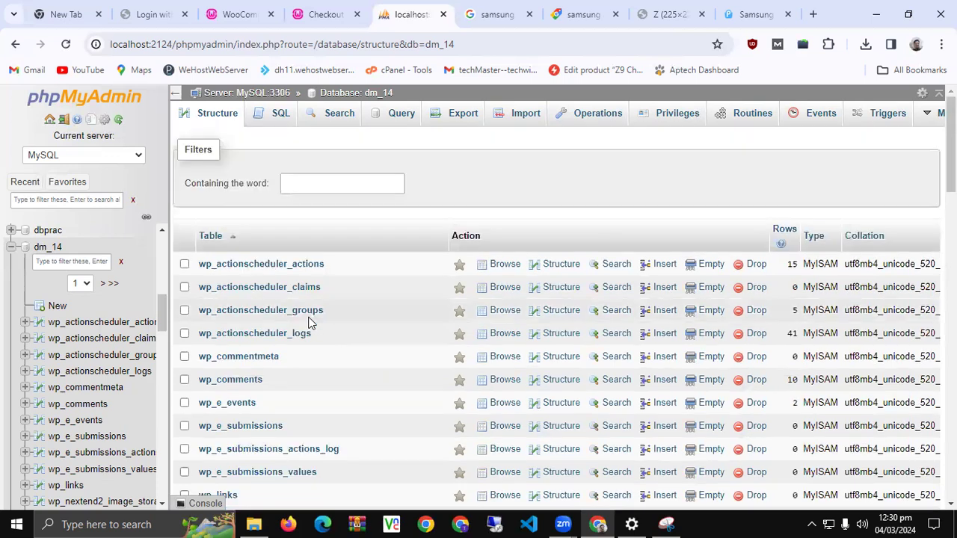
scroll(310, 323, "down", 15)
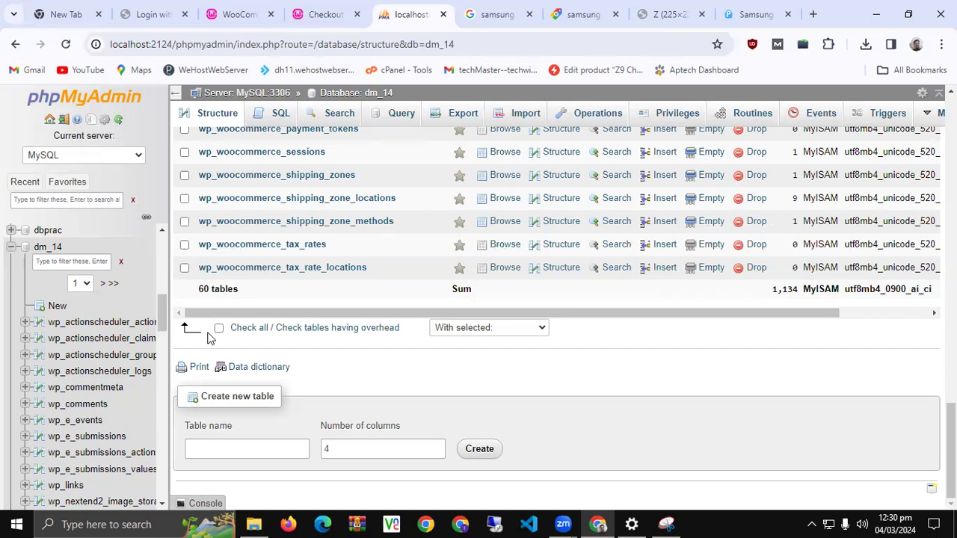
Select every table in dm_14, showing wp_actionscheduler_logs at 41 rows and wp_actionscheduler_actions at 15
left_click(211, 333)
scroll(209, 339, "up", 6)
scroll(209, 340, "up", 10)
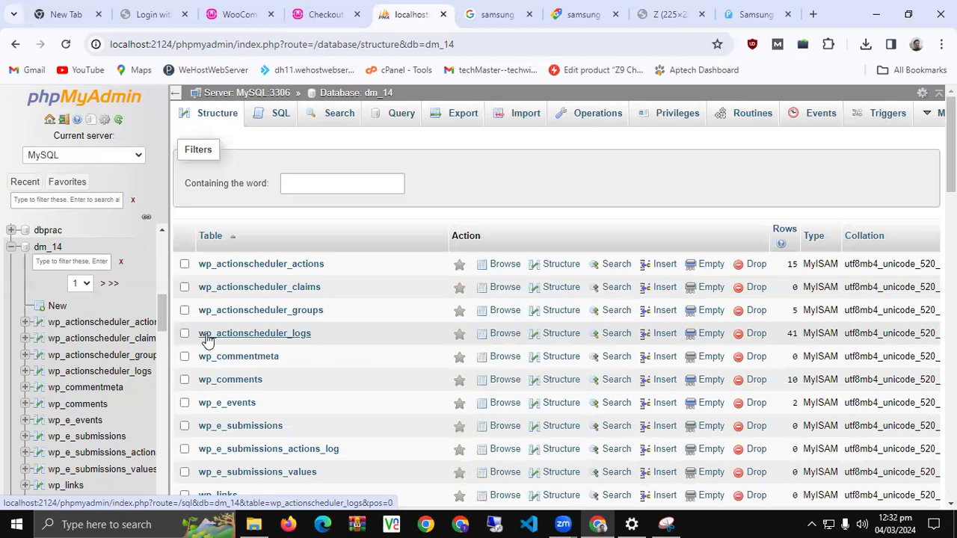
scroll(207, 340, "down", 10)
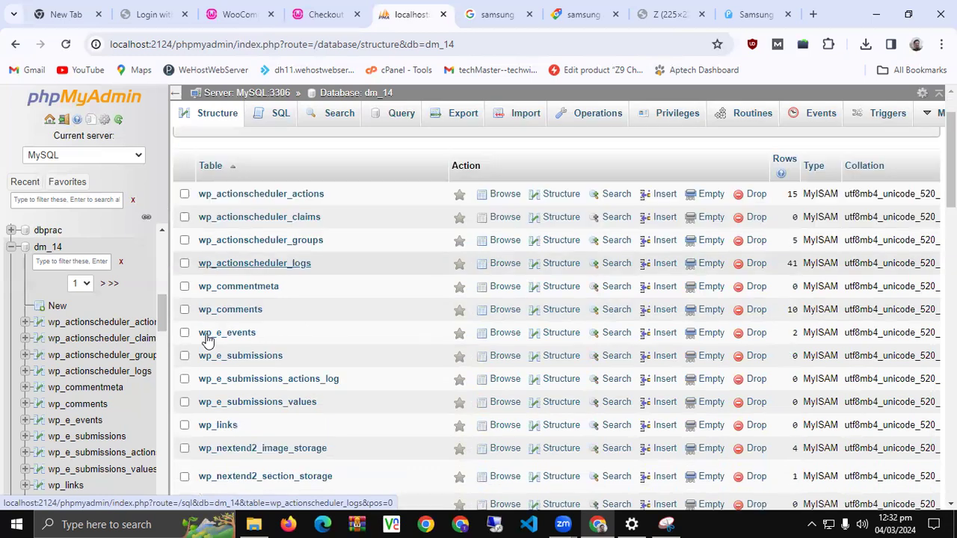
Submit the checkout with flat20 applied, creating order 52 for Rs 84,400, cash on delivery
left_click(335, 8)
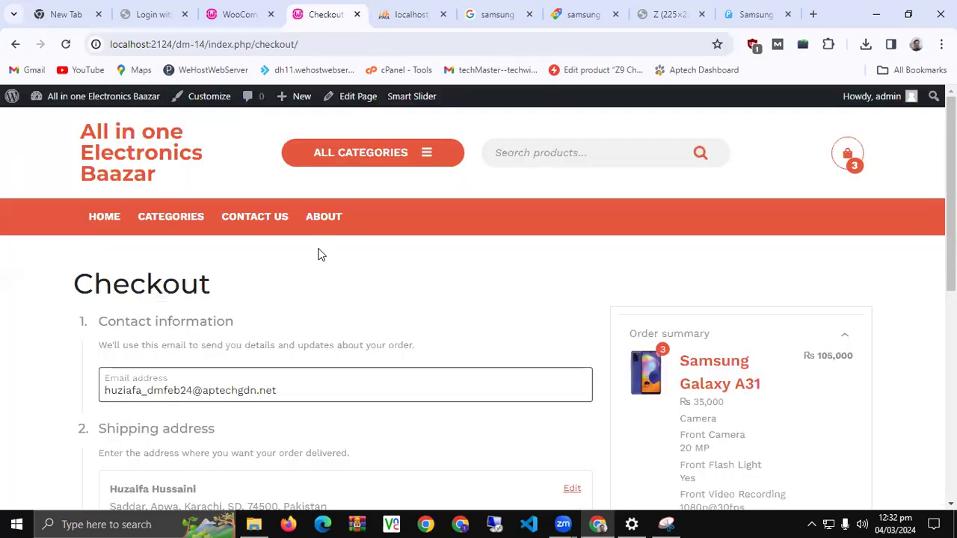
scroll(314, 268, "down", 5)
scroll(314, 267, "up", 3)
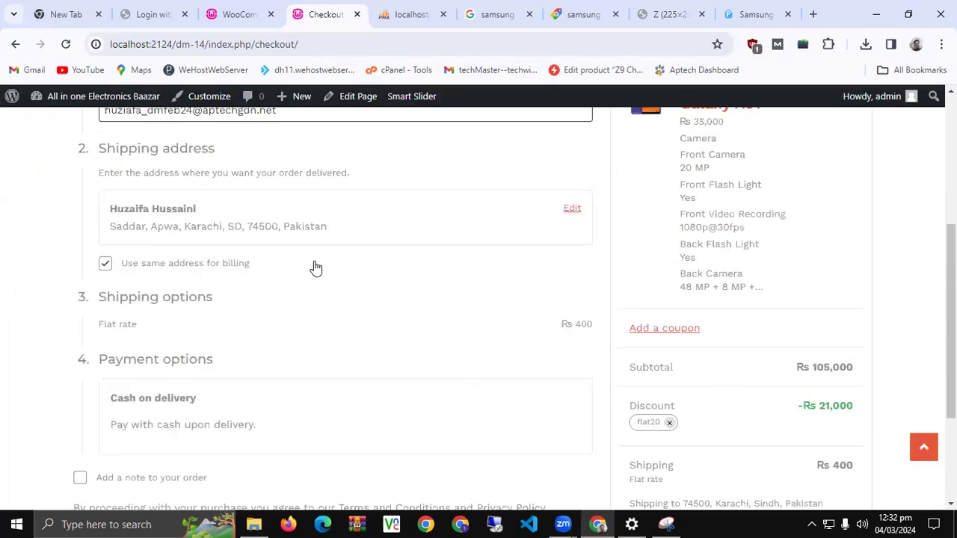
scroll(315, 268, "up", 1)
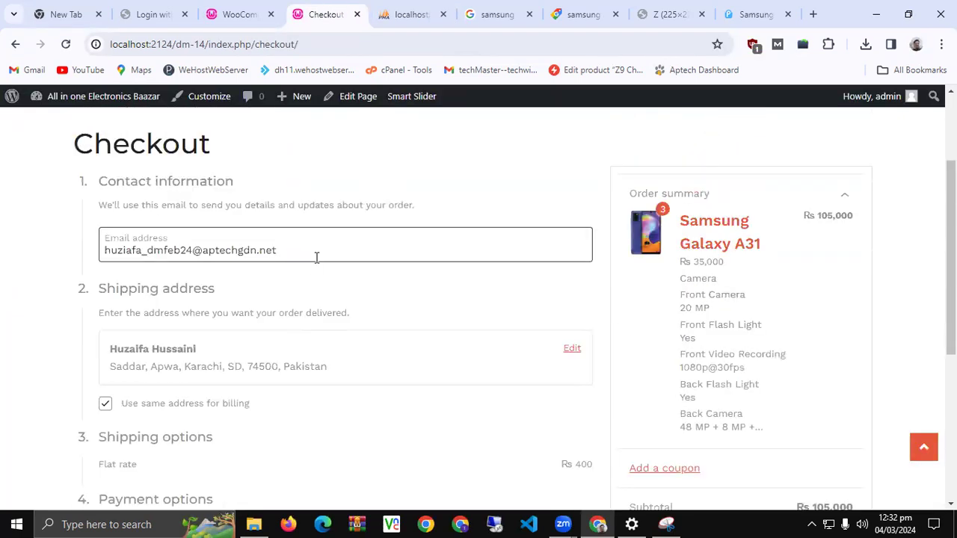
scroll(315, 258, "down", 4)
left_click(506, 402)
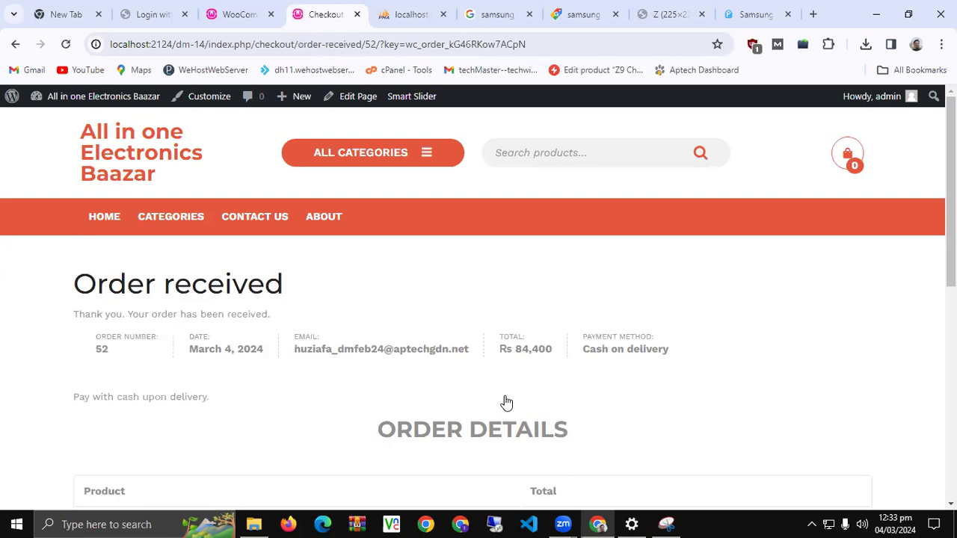
scroll(506, 403, "down", 2)
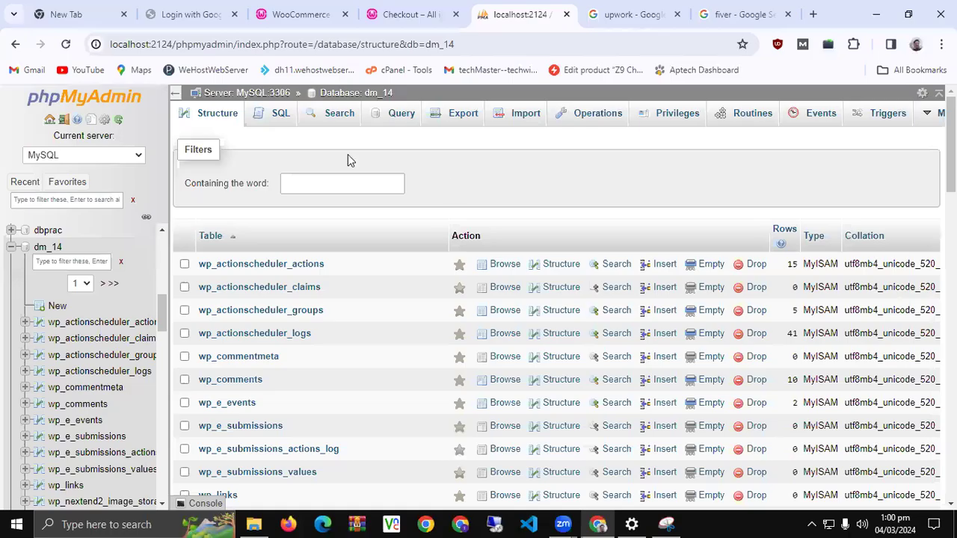
Export dm_14 as a Quick SQL file and close the order-received page
left_click(460, 123)
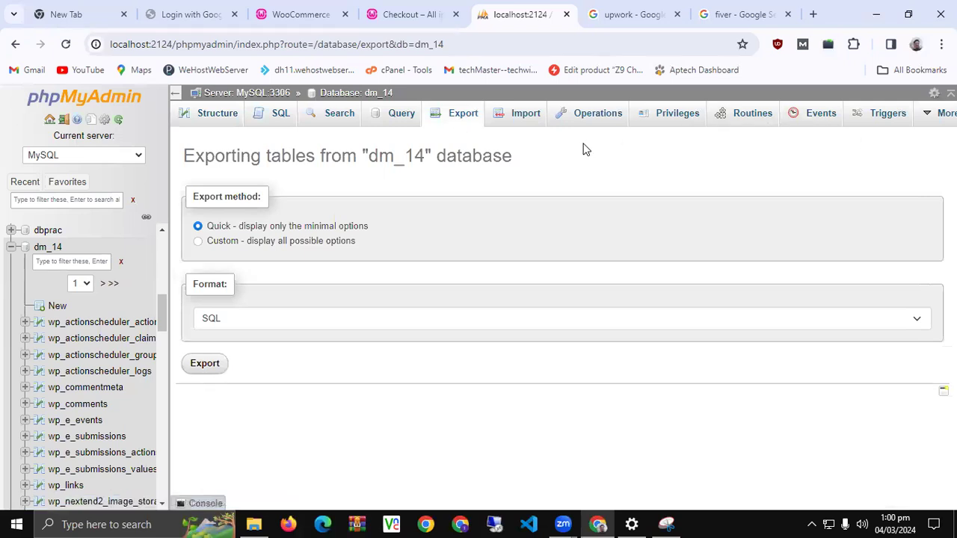
left_click(207, 365)
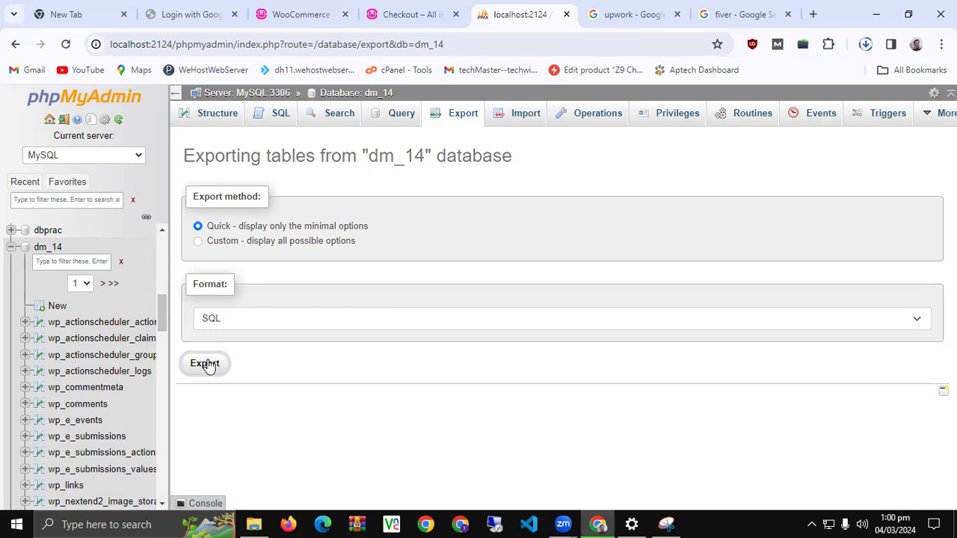
left_click(386, 13)
left_click(456, 14)
left_click(303, 11)
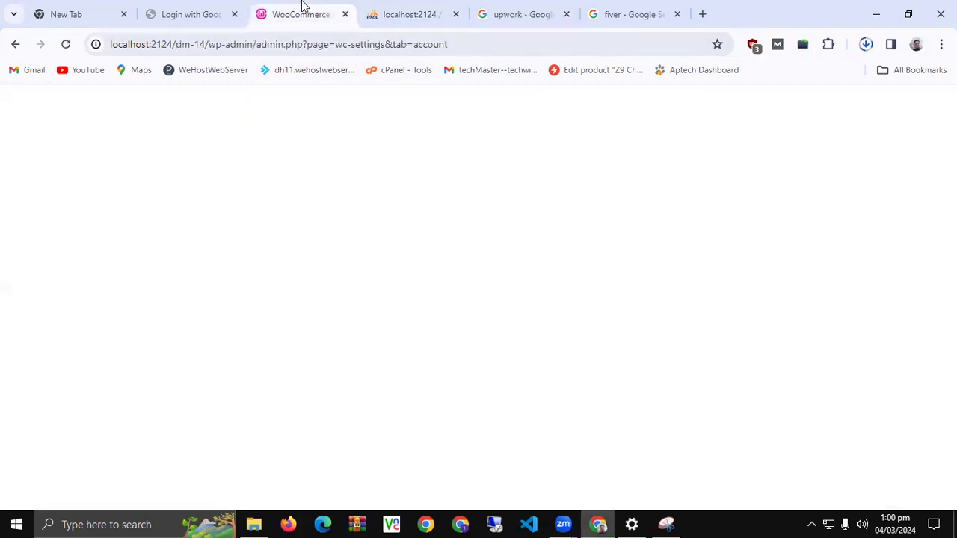
Log out of the WordPress admin and load drive.google.com in the other tab
mouse_move(906, 96)
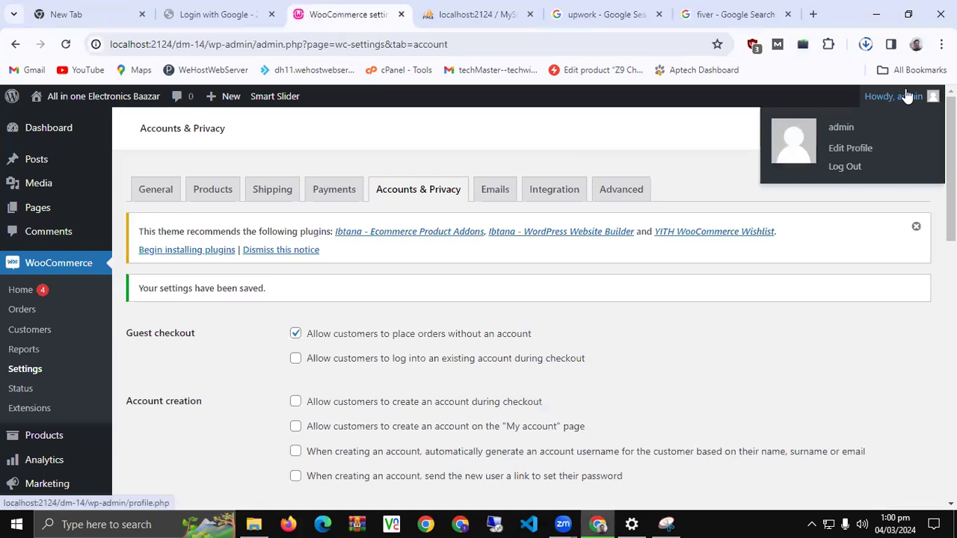
left_click(852, 167)
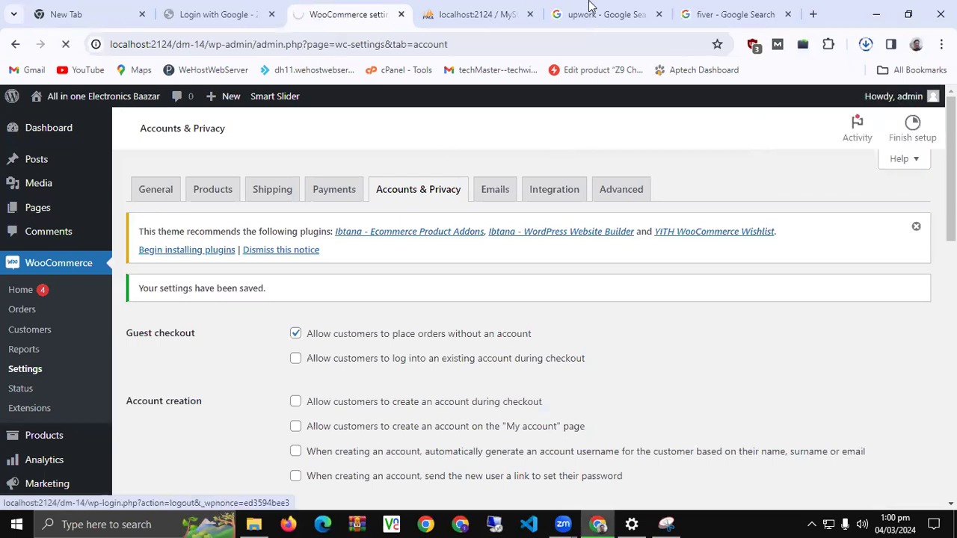
left_click(597, 14)
left_click(577, 43)
type("drive.google.com")
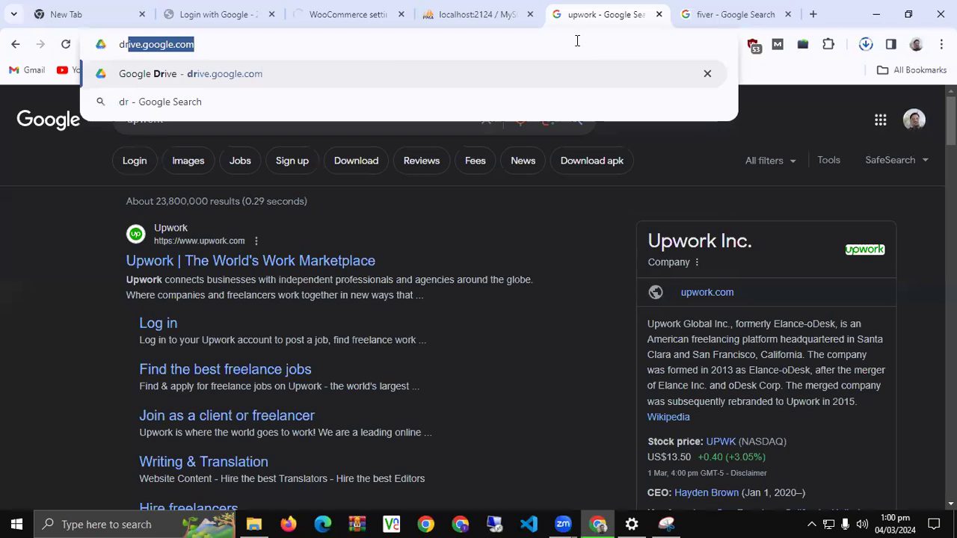
key("Return")
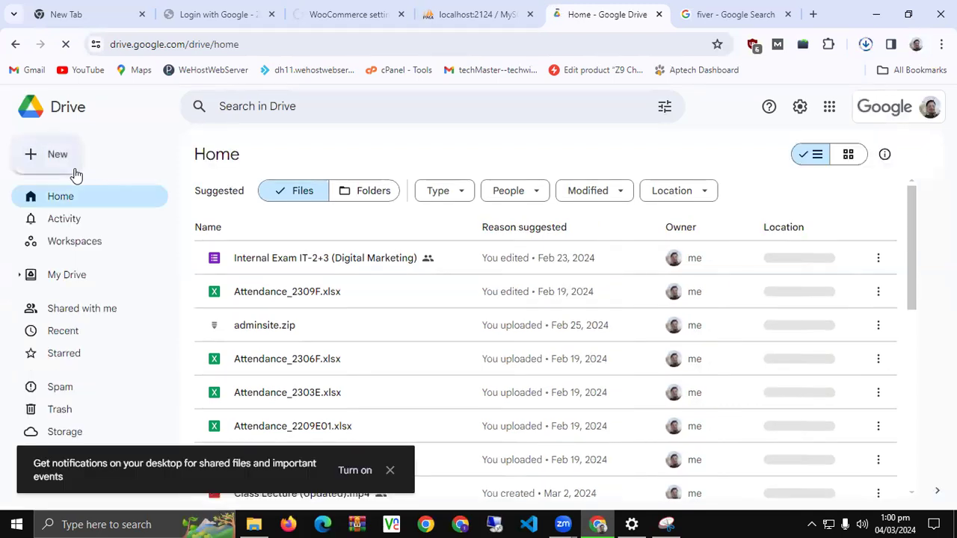
Upload dm_14 (2).sql from the Downloads folder to My Drive
left_click(56, 154)
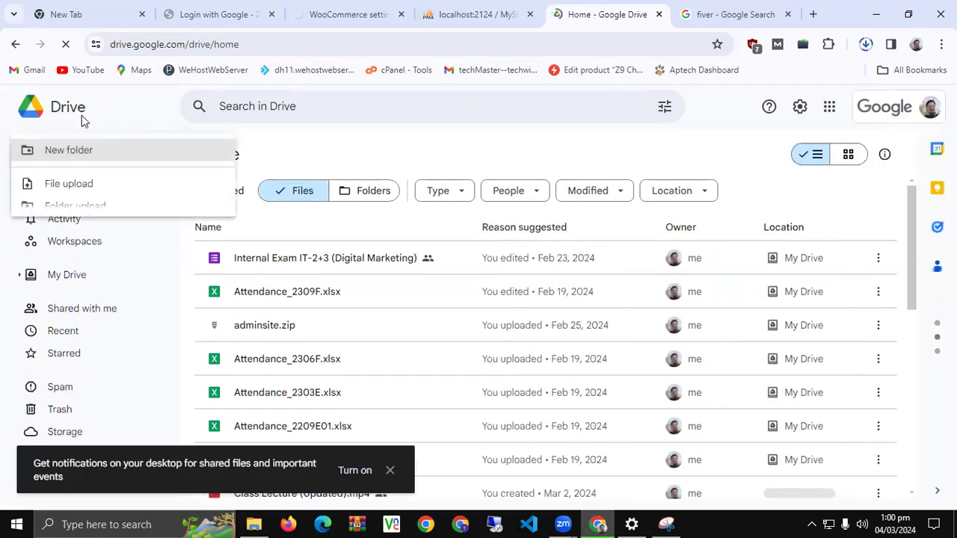
left_click(86, 184)
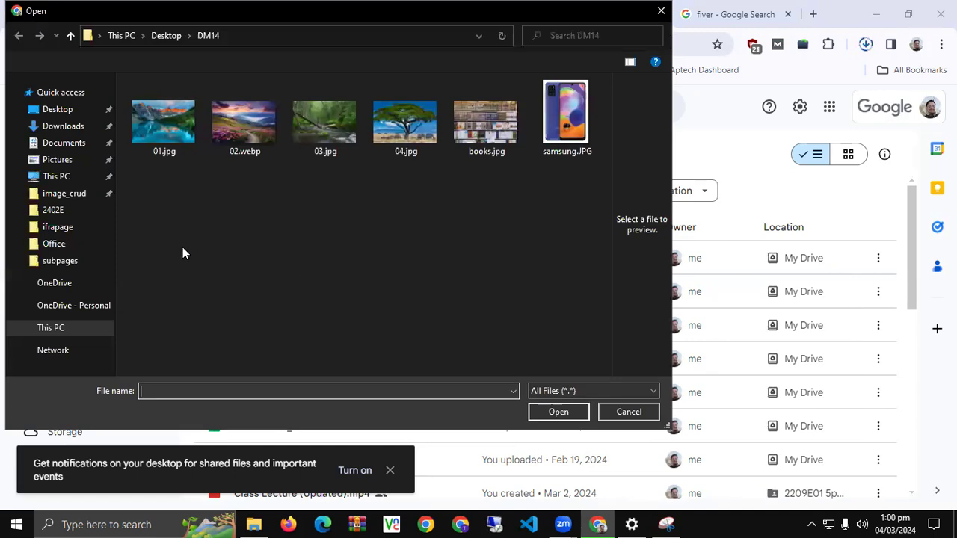
left_click(867, 45)
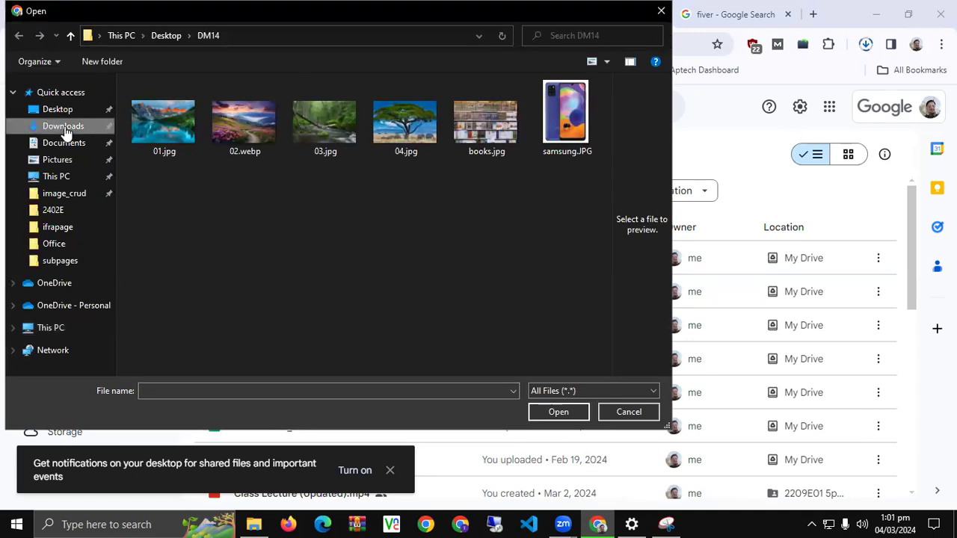
scroll(66, 131, "down", 3)
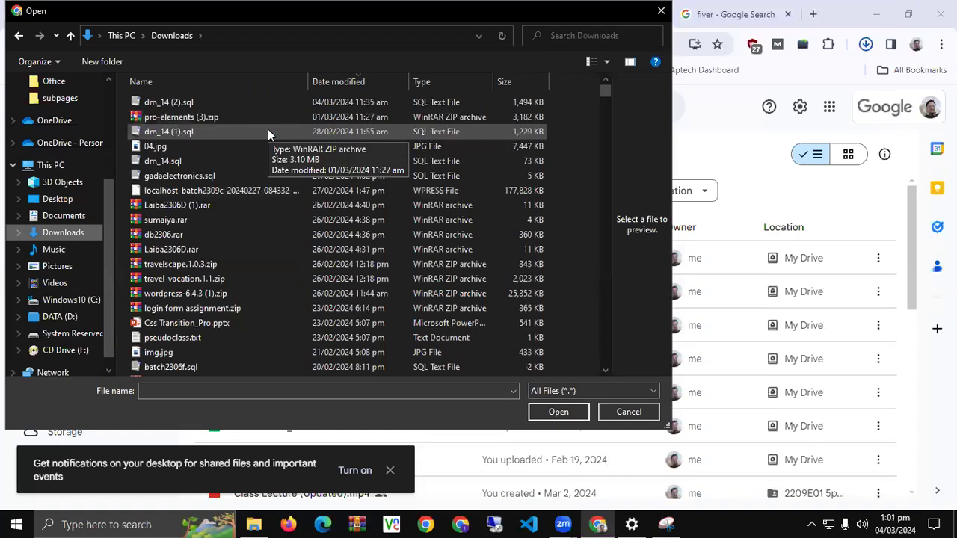
double_click(184, 106)
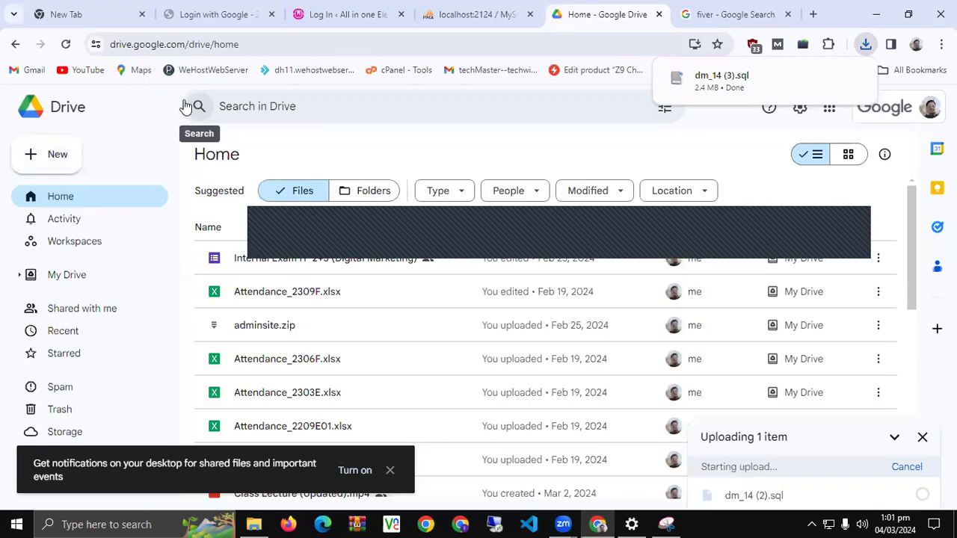
left_click(43, 160)
left_click(103, 214)
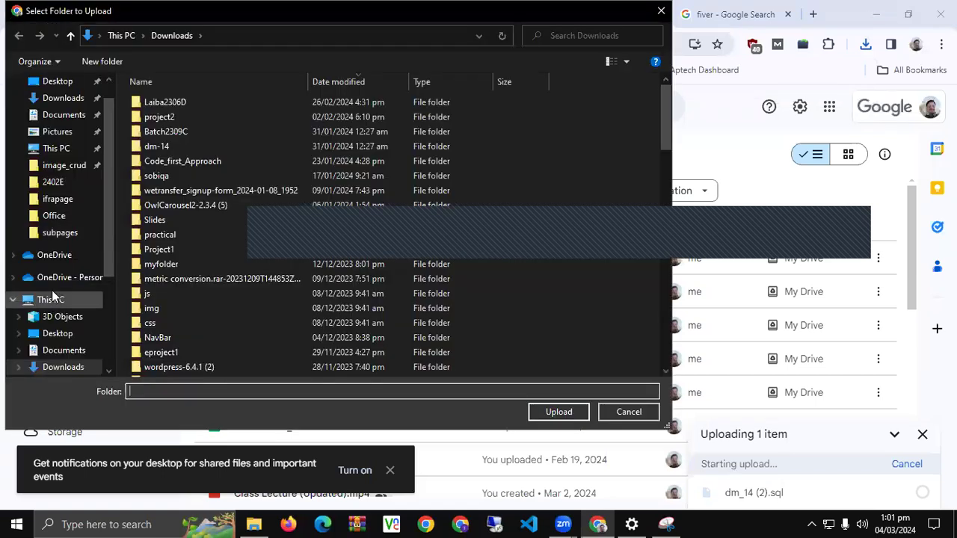
left_click(52, 300)
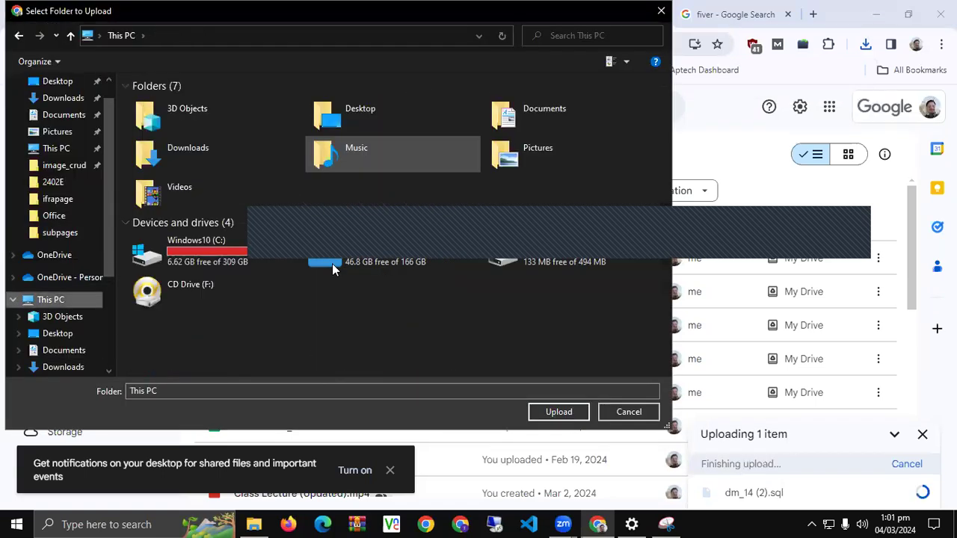
double_click(342, 254)
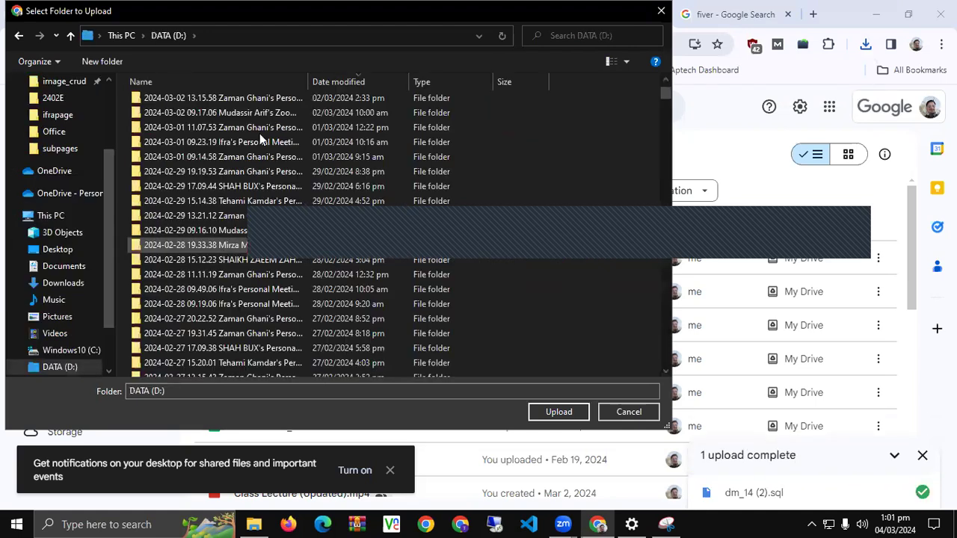
left_click(261, 132)
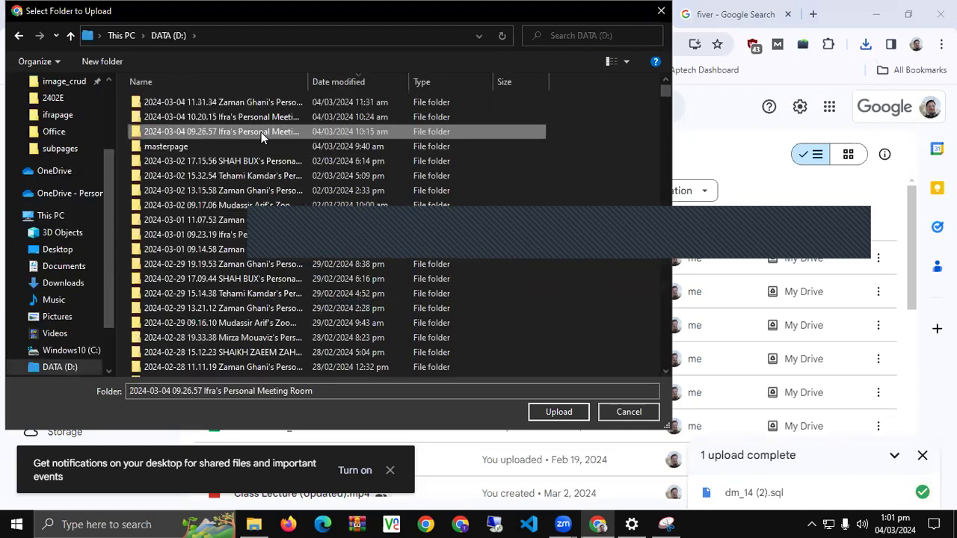
left_click(240, 234)
scroll(239, 234, "down", 8)
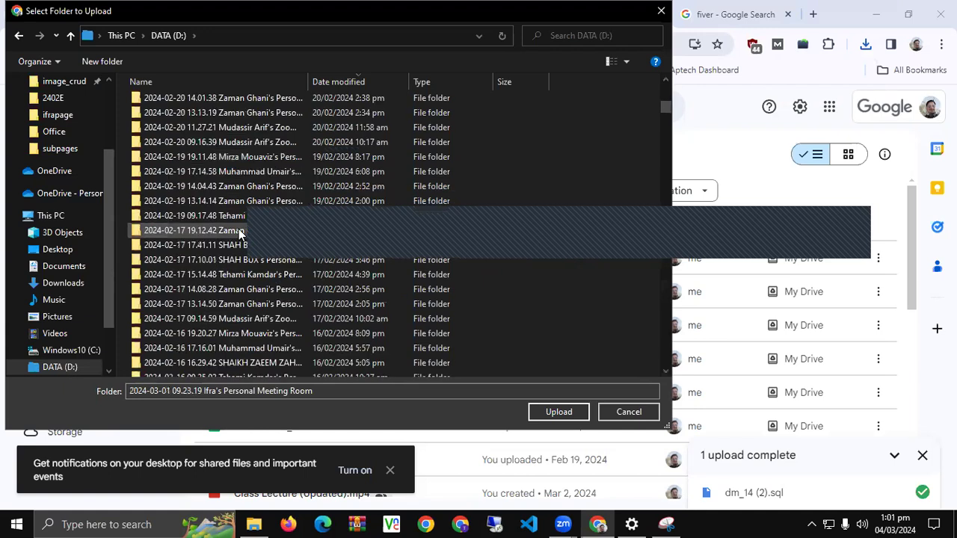
scroll(241, 224, "up", 3)
double_click(244, 211)
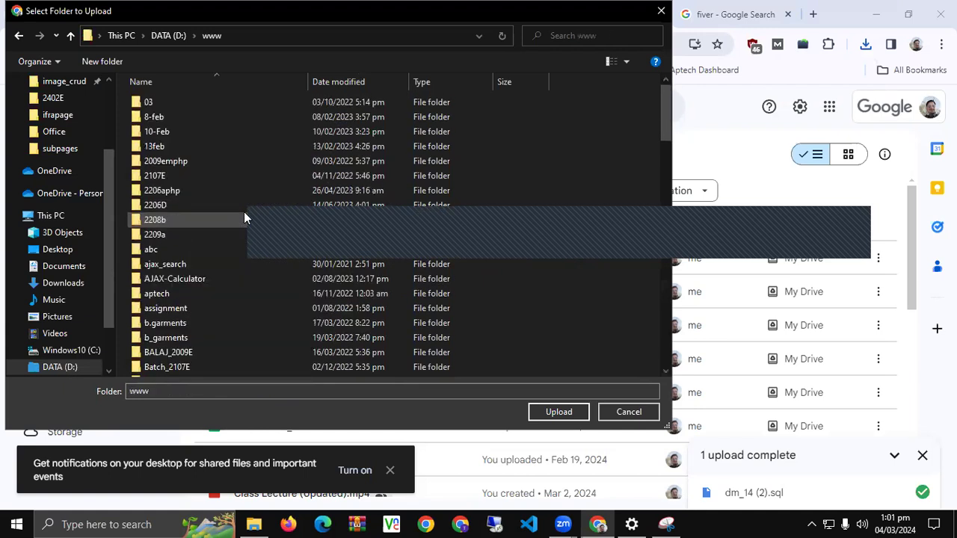
Upload the dm-14 site folder, confirming all 9,672 files
scroll(227, 279, "down", 3)
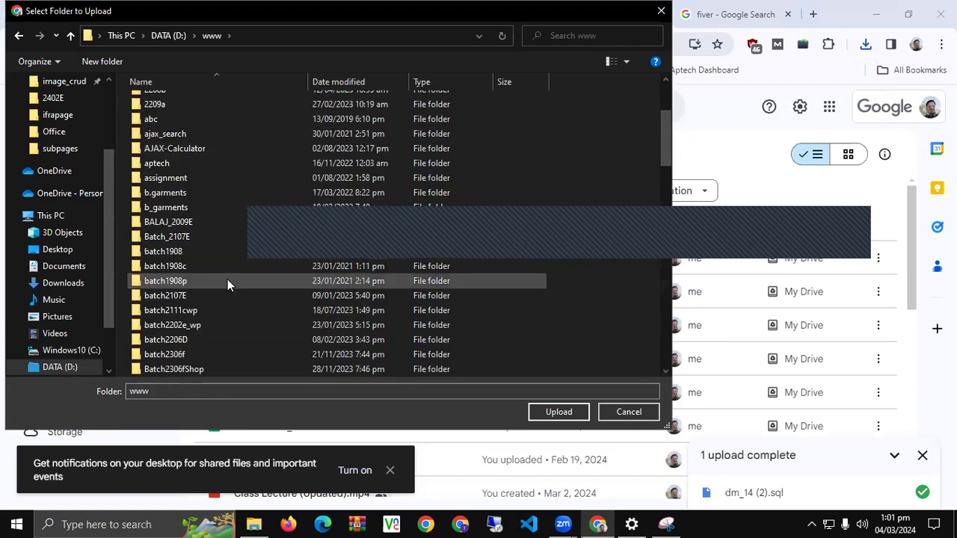
scroll(228, 279, "down", 3)
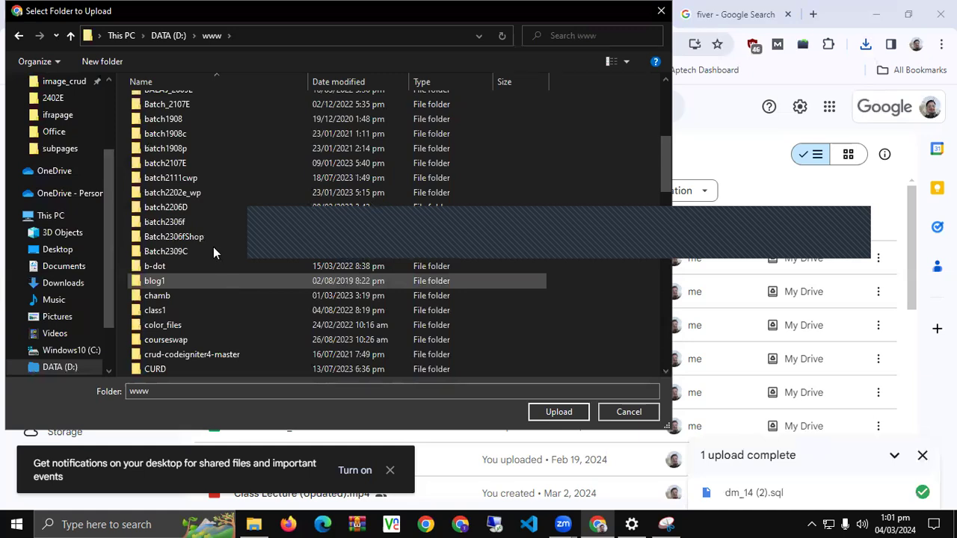
scroll(210, 265, "down", 1)
scroll(204, 258, "down", 2)
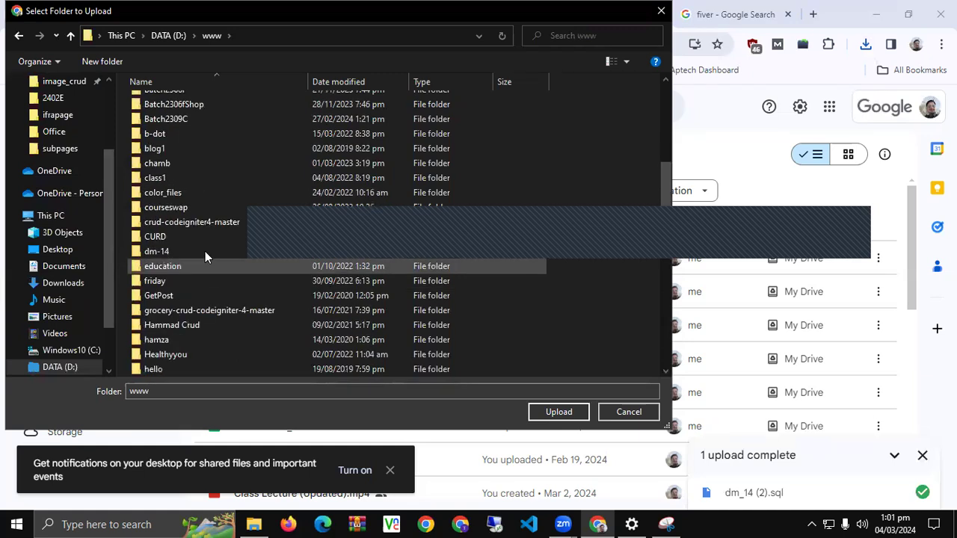
double_click(205, 256)
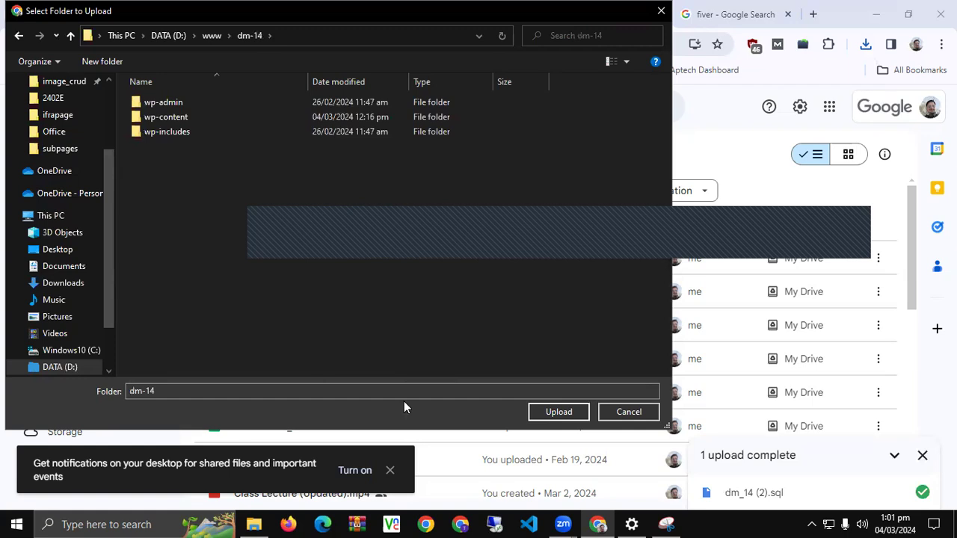
left_click(569, 412)
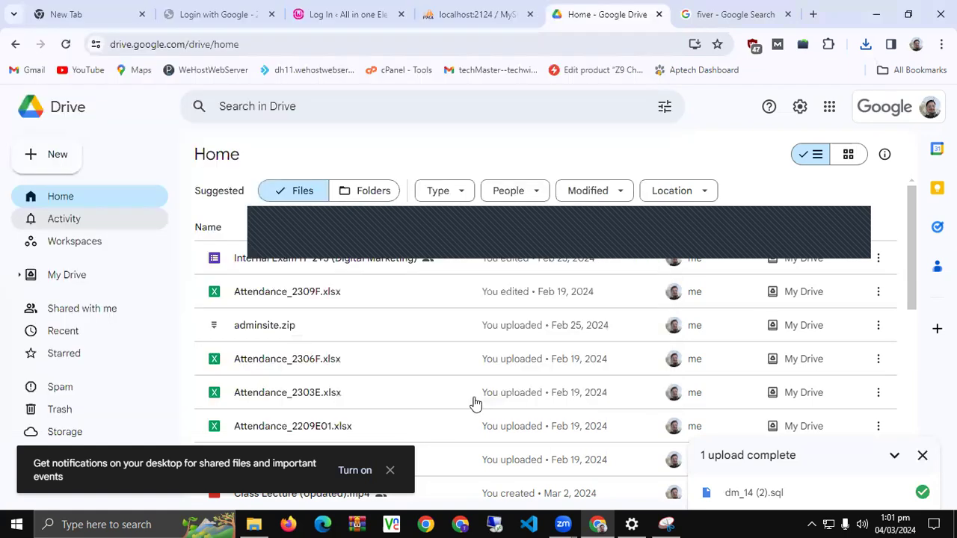
left_click(528, 136)
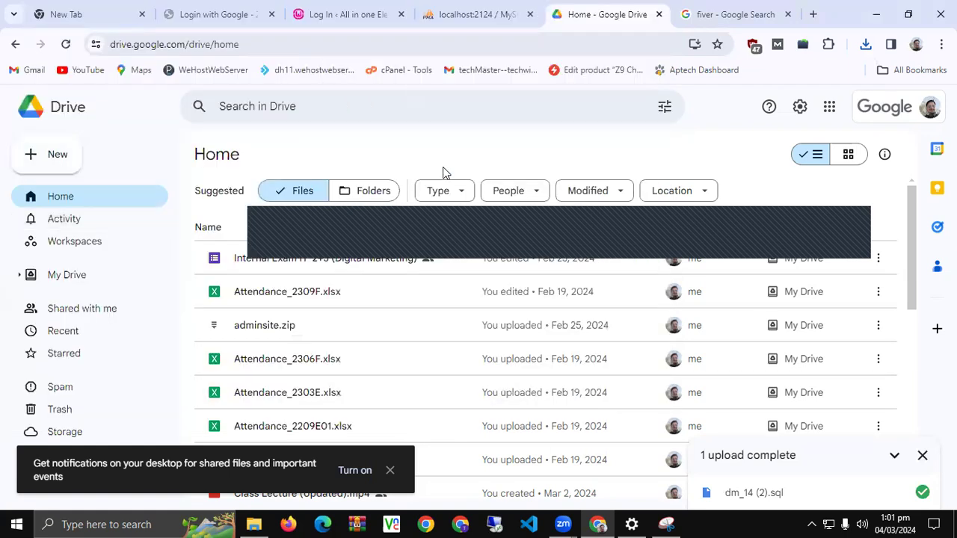